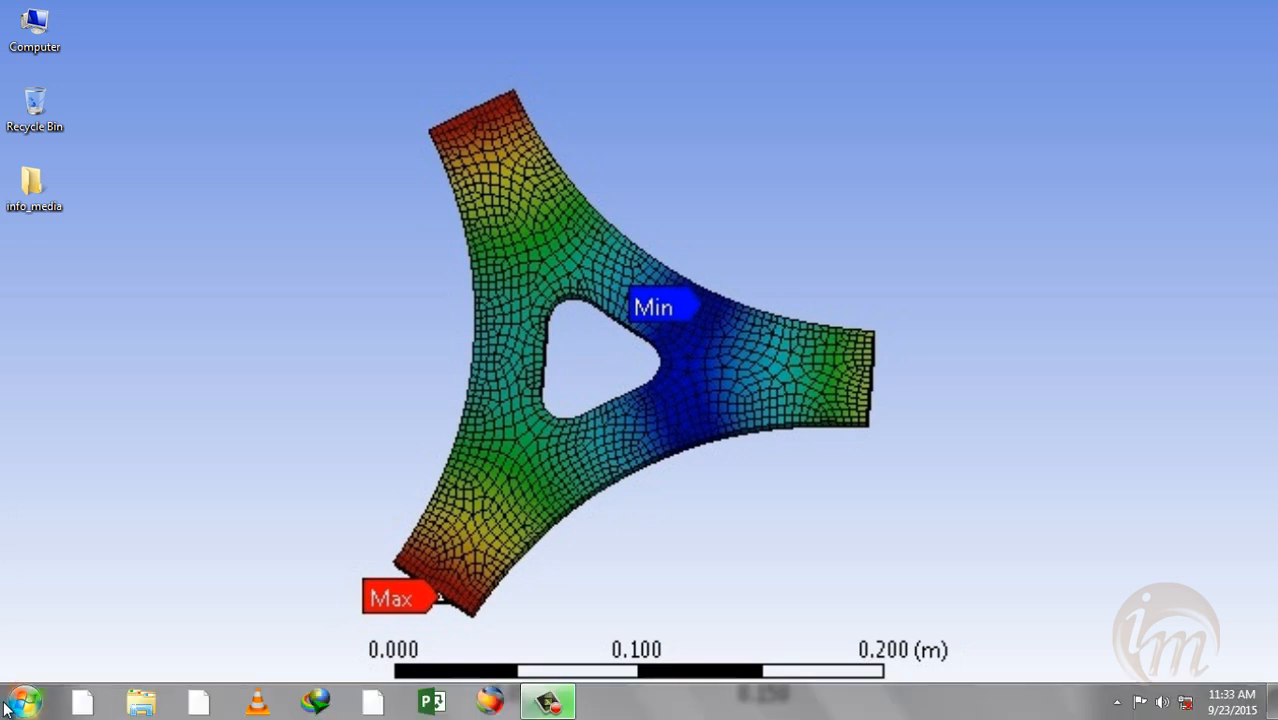
Launch ANSYS Workbench and dismiss the Getting Started message.
left_click(8, 705)
left_click(63, 376)
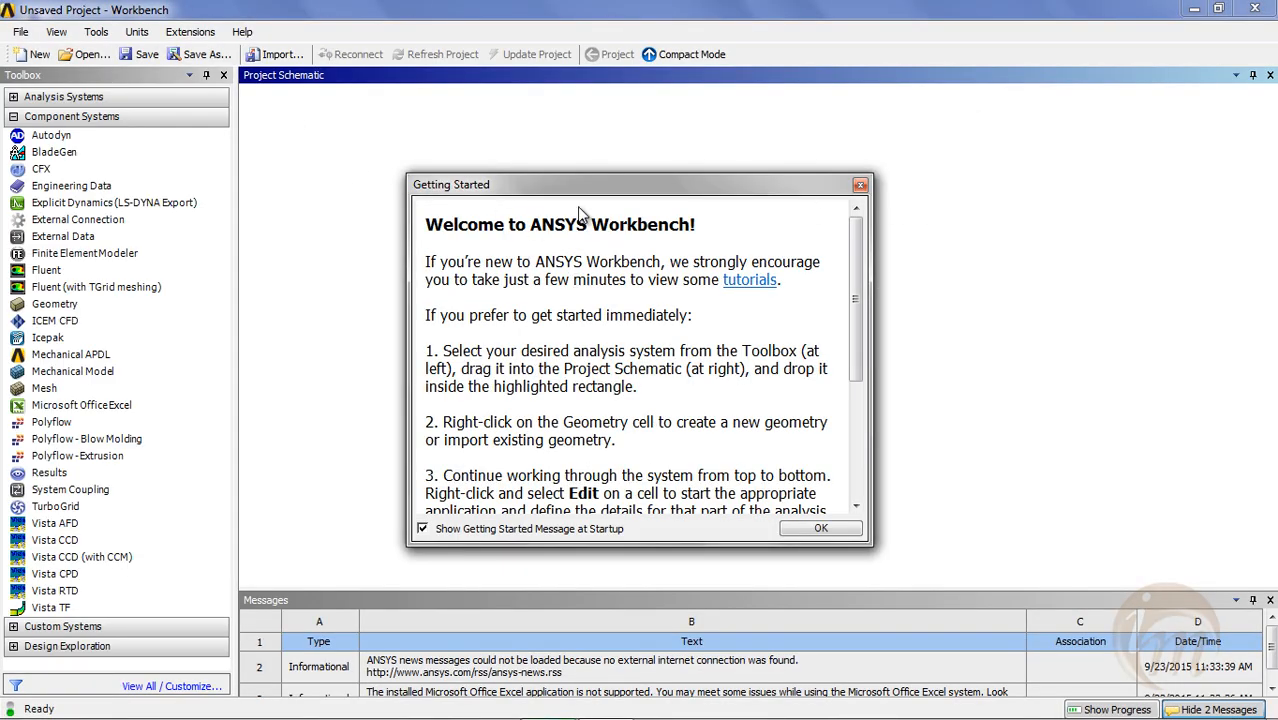
left_click(822, 530)
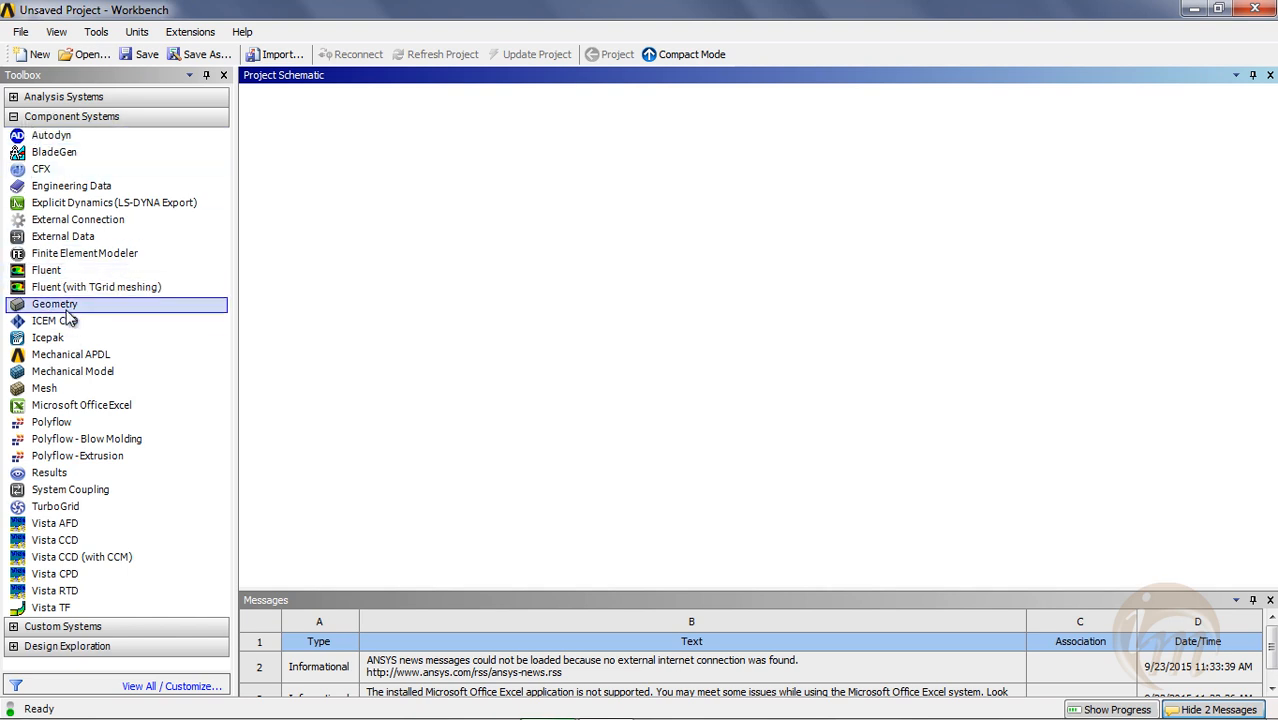
Add a standalone Geometry component system to the project schematic and open a new geometry in DesignModeler.
left_click_drag(45, 311, 405, 178)
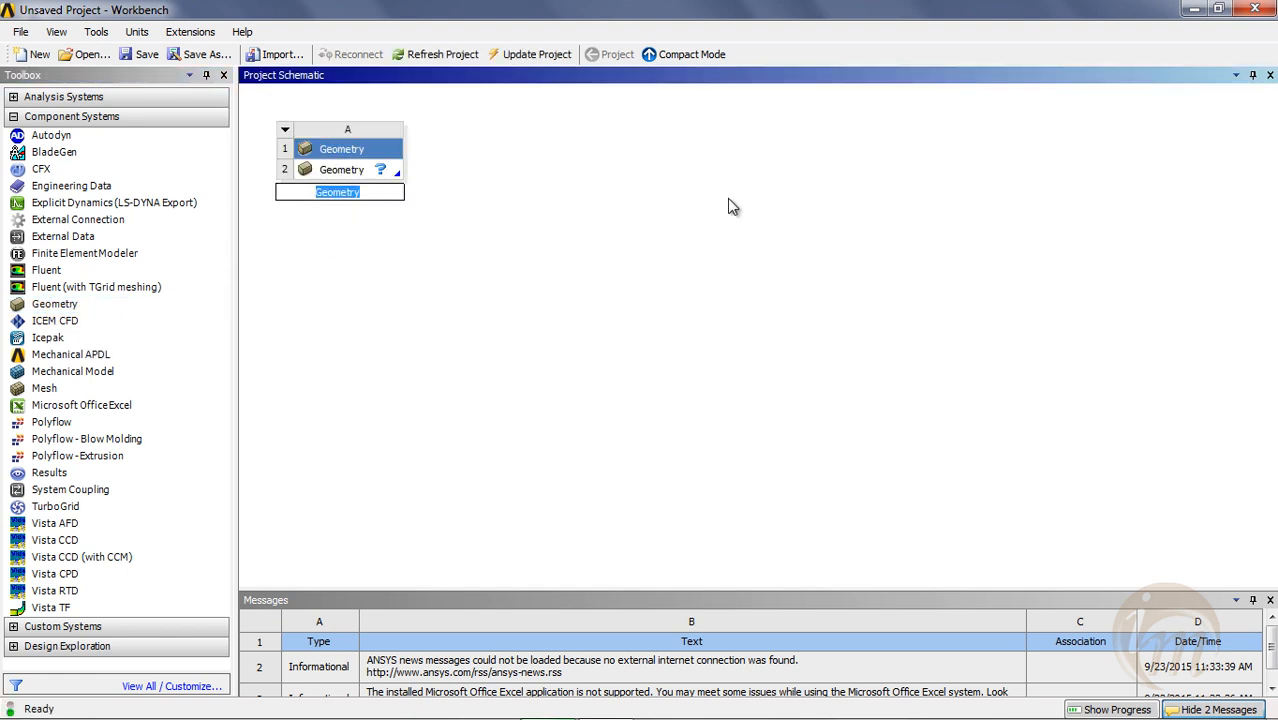
left_click(378, 176)
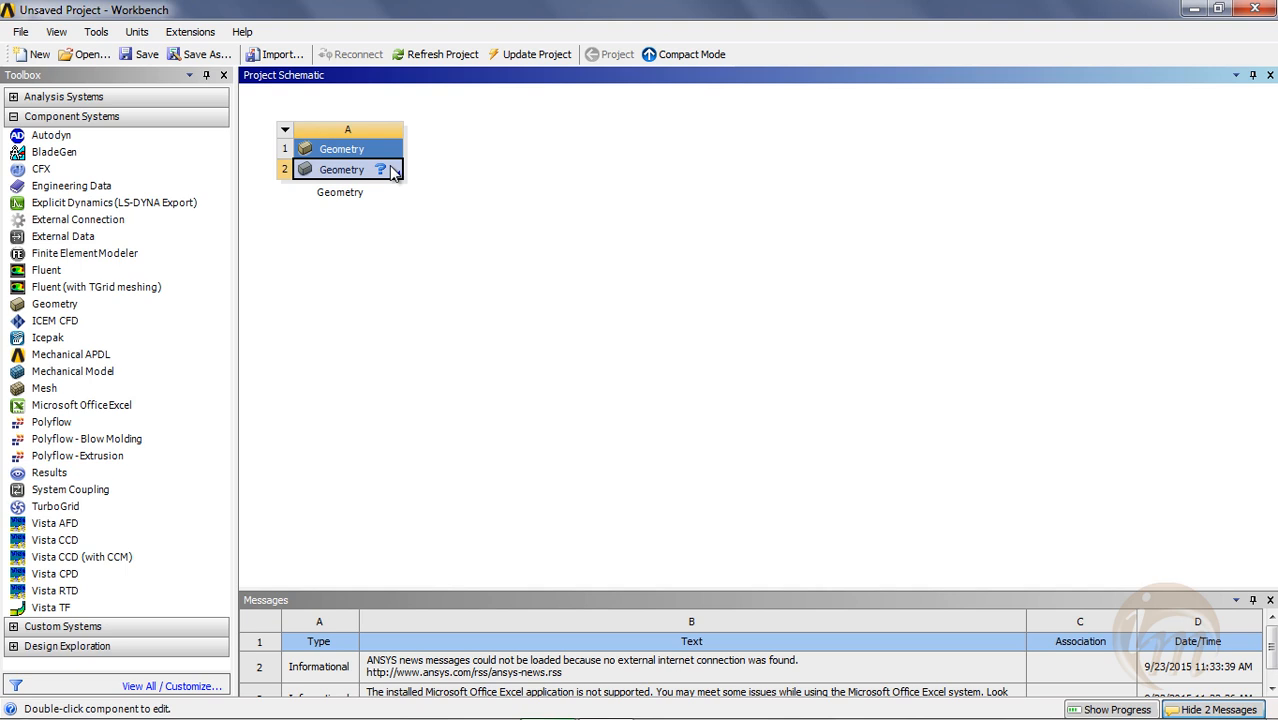
right_click(393, 173)
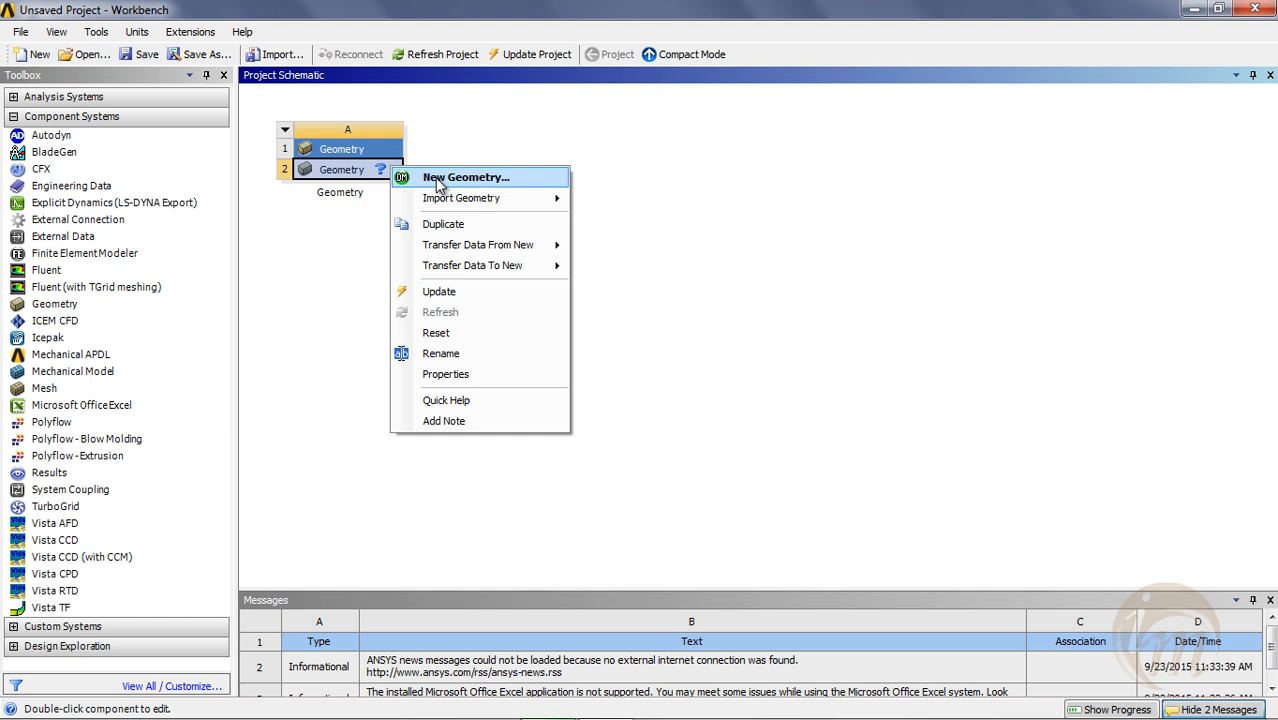
left_click(437, 180)
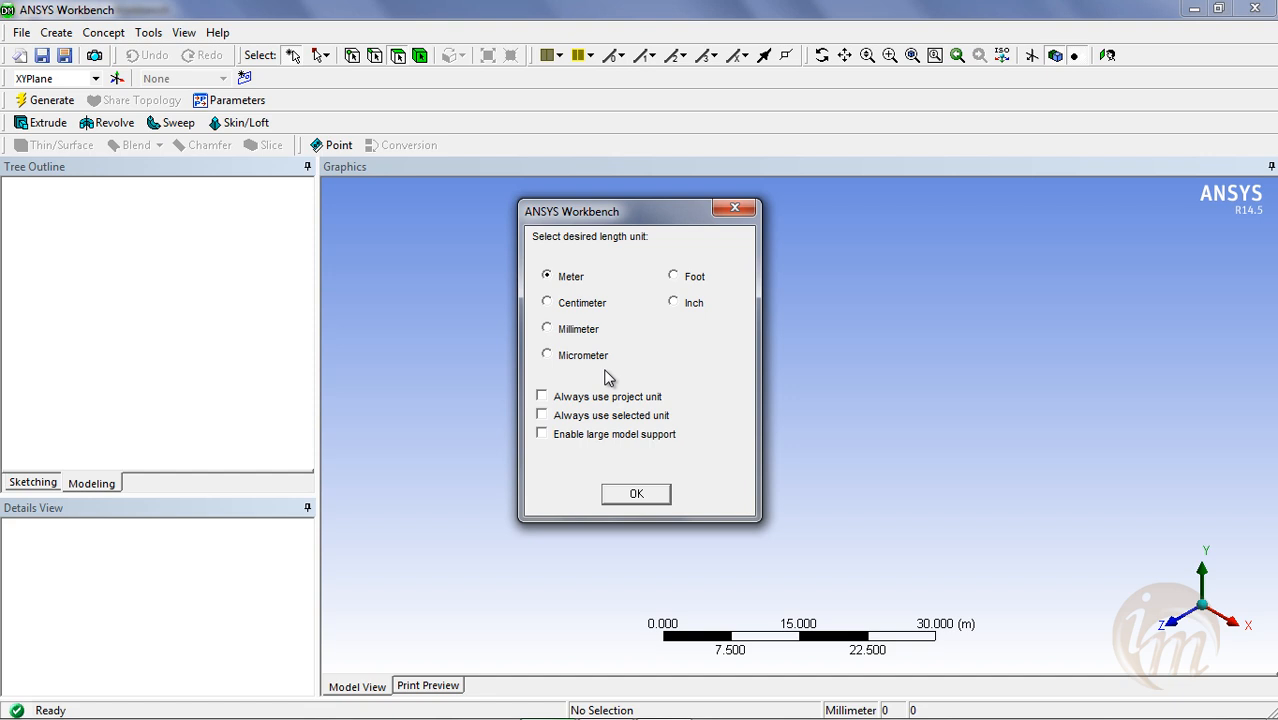
Set the desired length unit to Millimeter for the new geometry.
left_click_drag(615, 213, 630, 150)
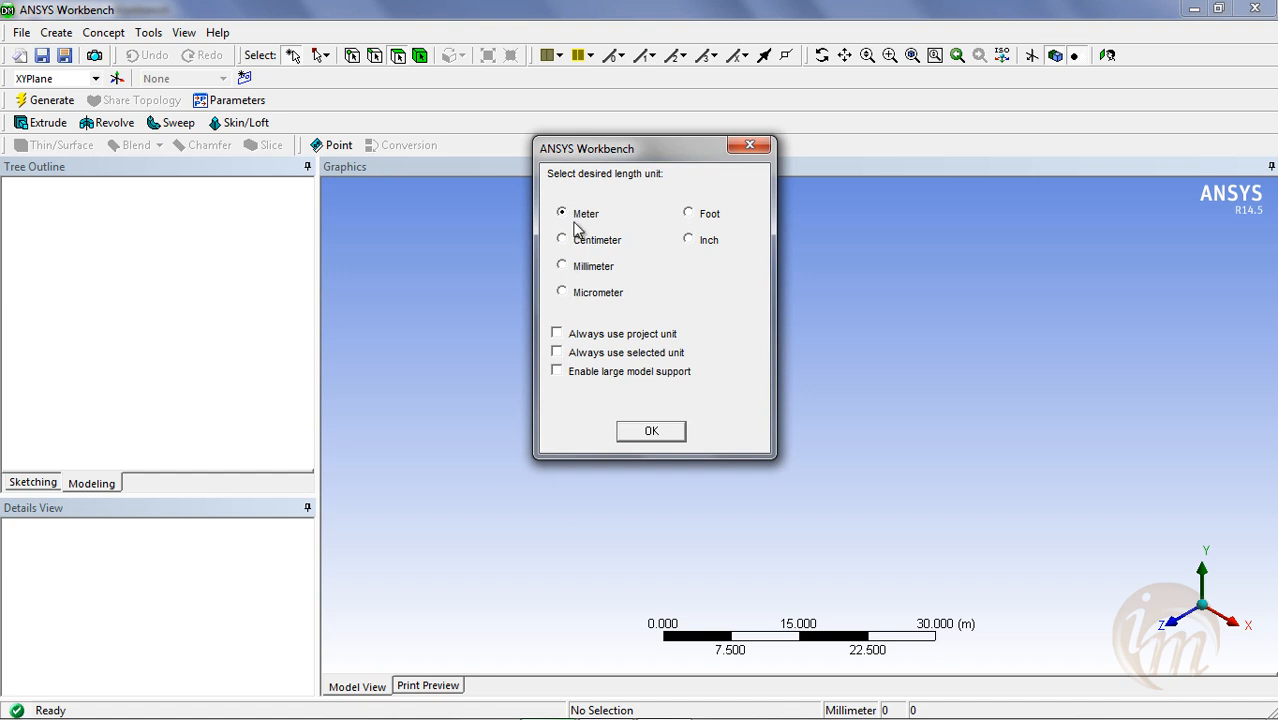
left_click(564, 268)
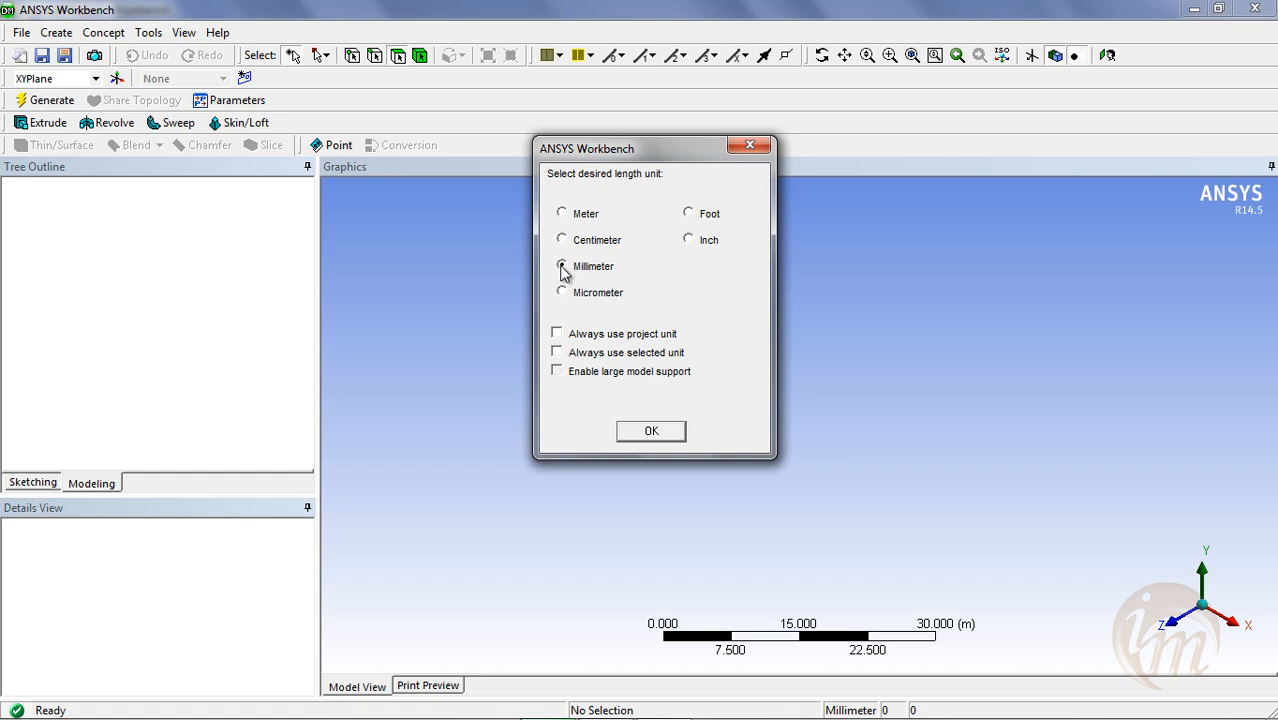
left_click(651, 430)
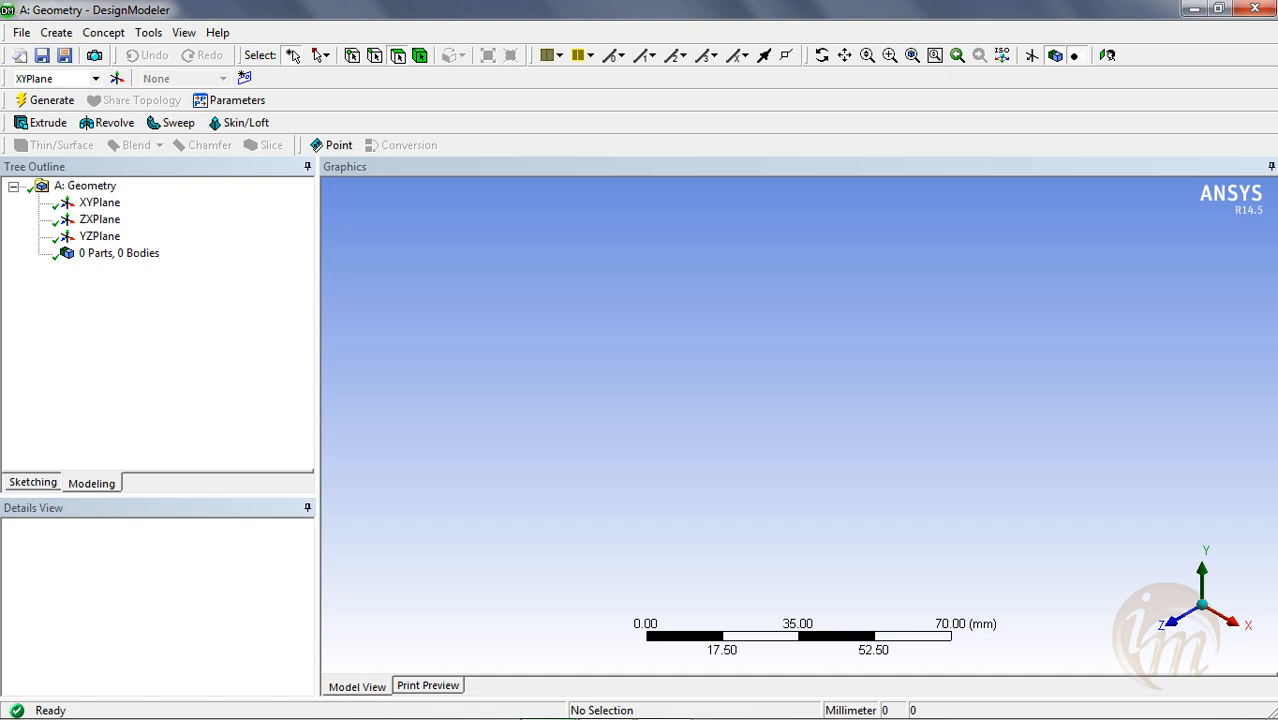
left_click(21, 33)
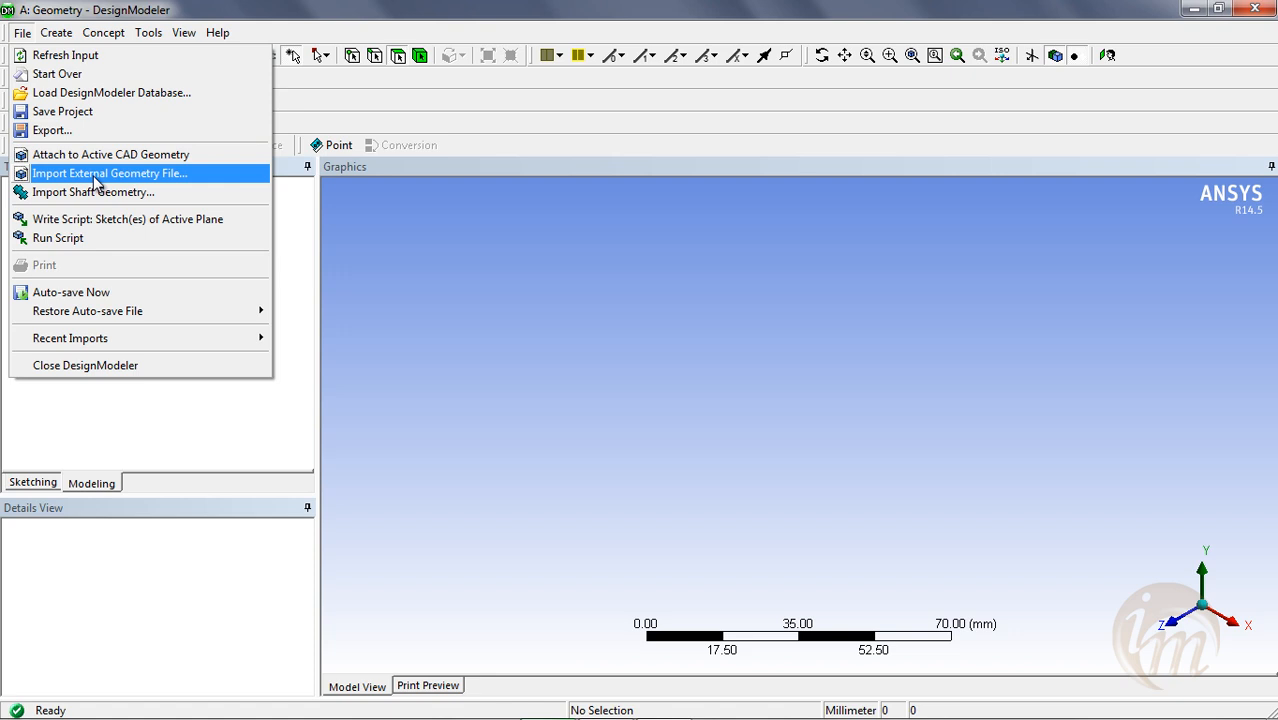
left_click(22, 32)
left_click(56, 33)
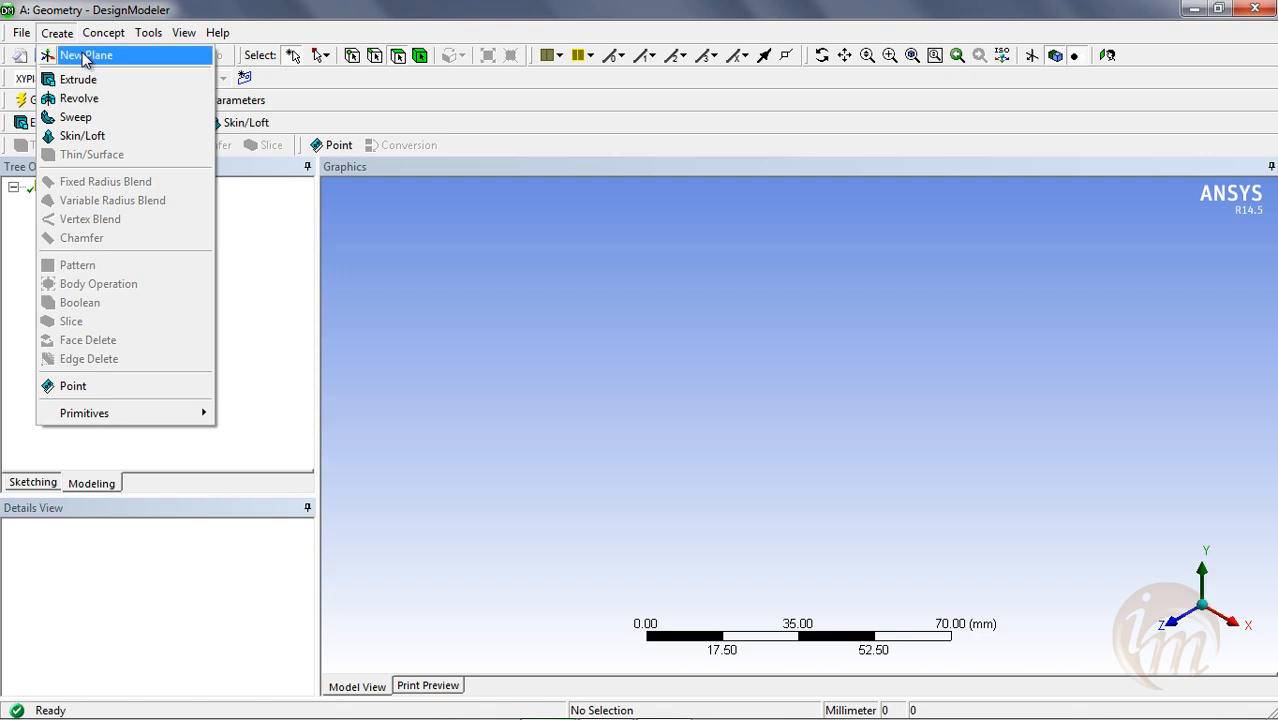
mouse_move(102, 36)
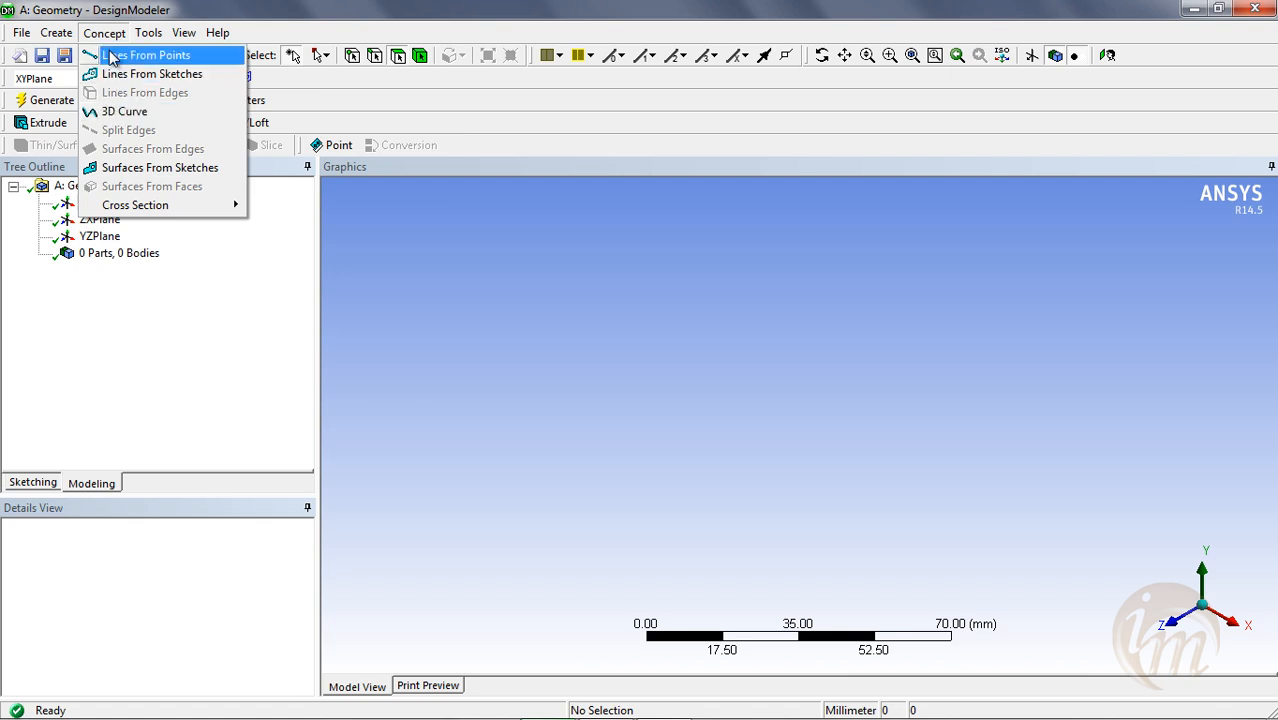
mouse_move(145, 37)
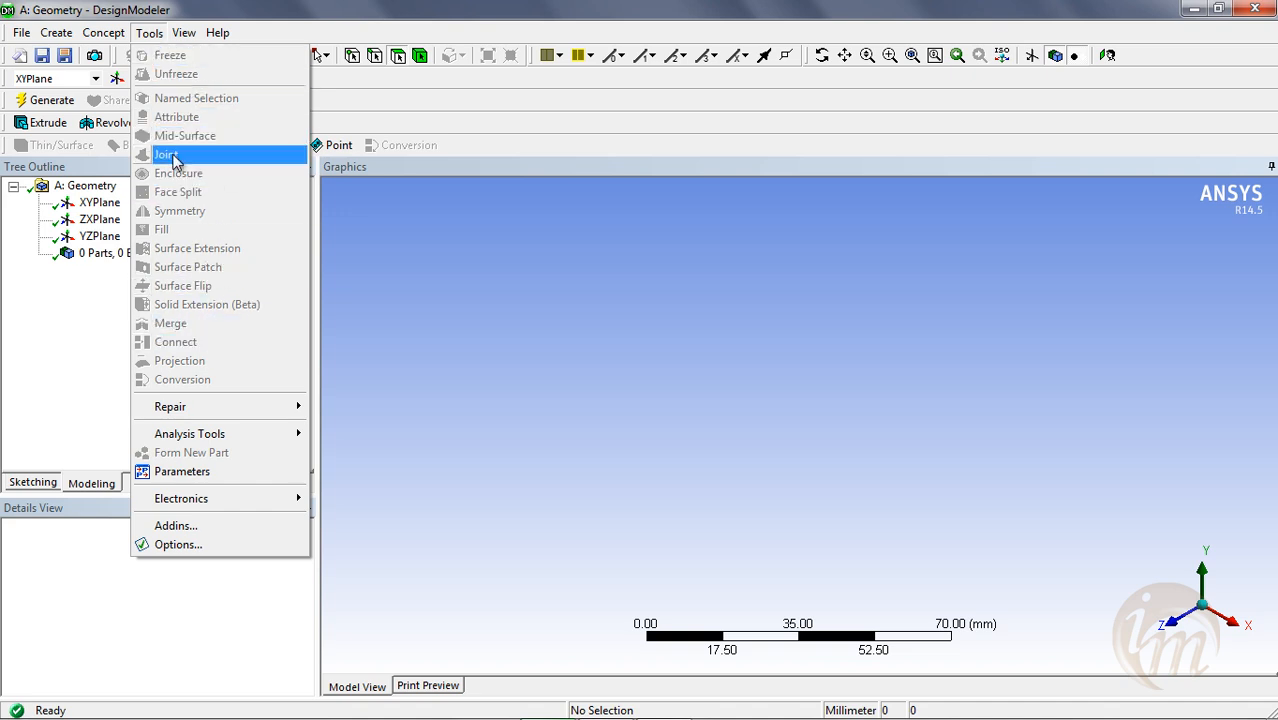
mouse_move(192, 36)
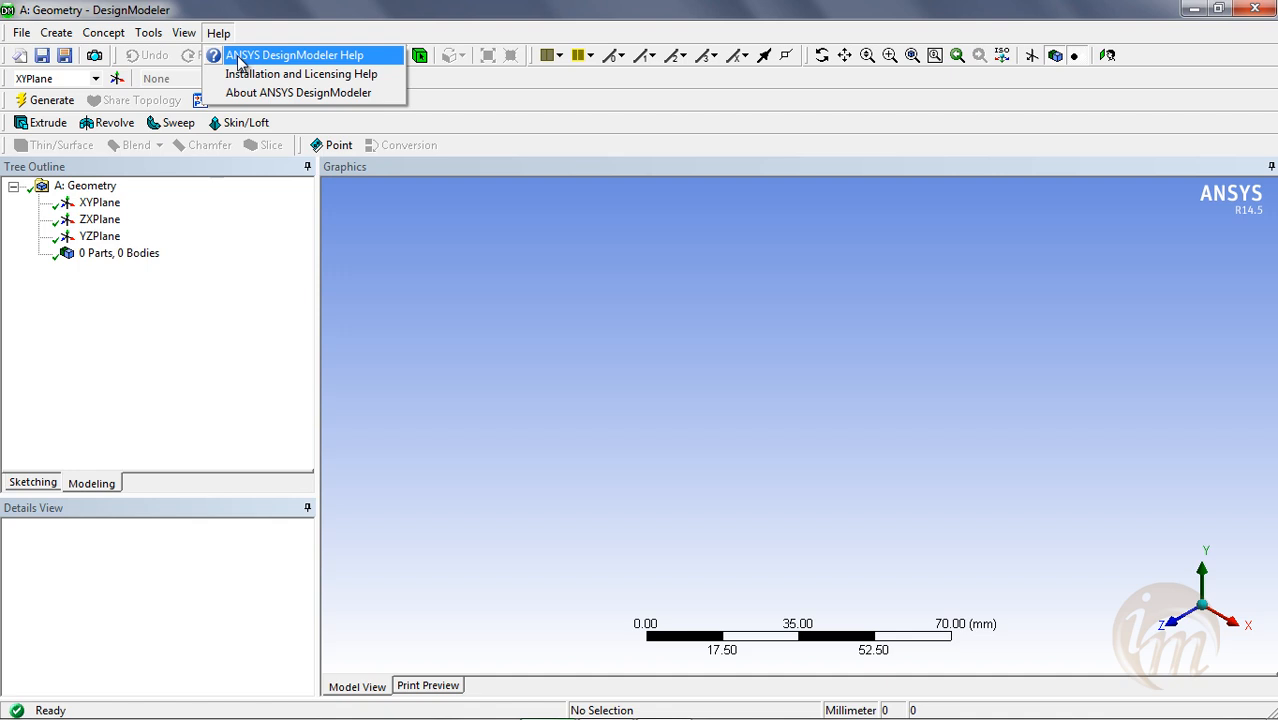
left_click(334, 12)
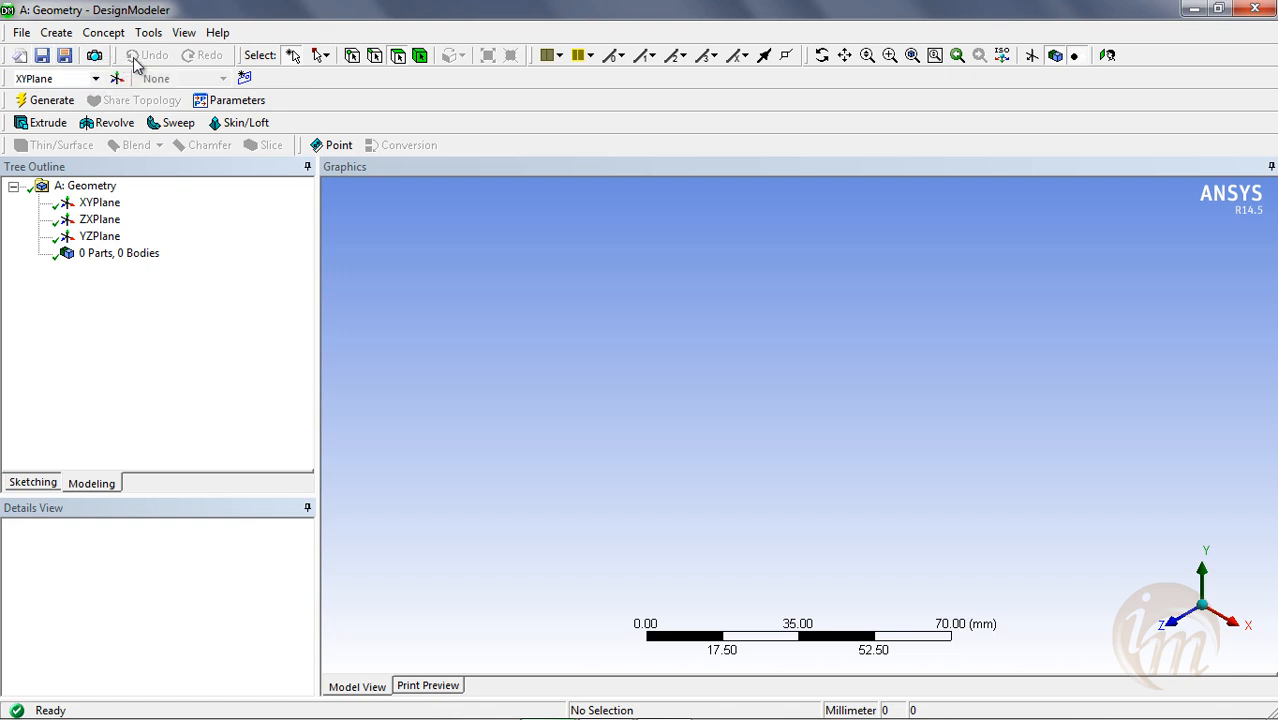
left_click(328, 57)
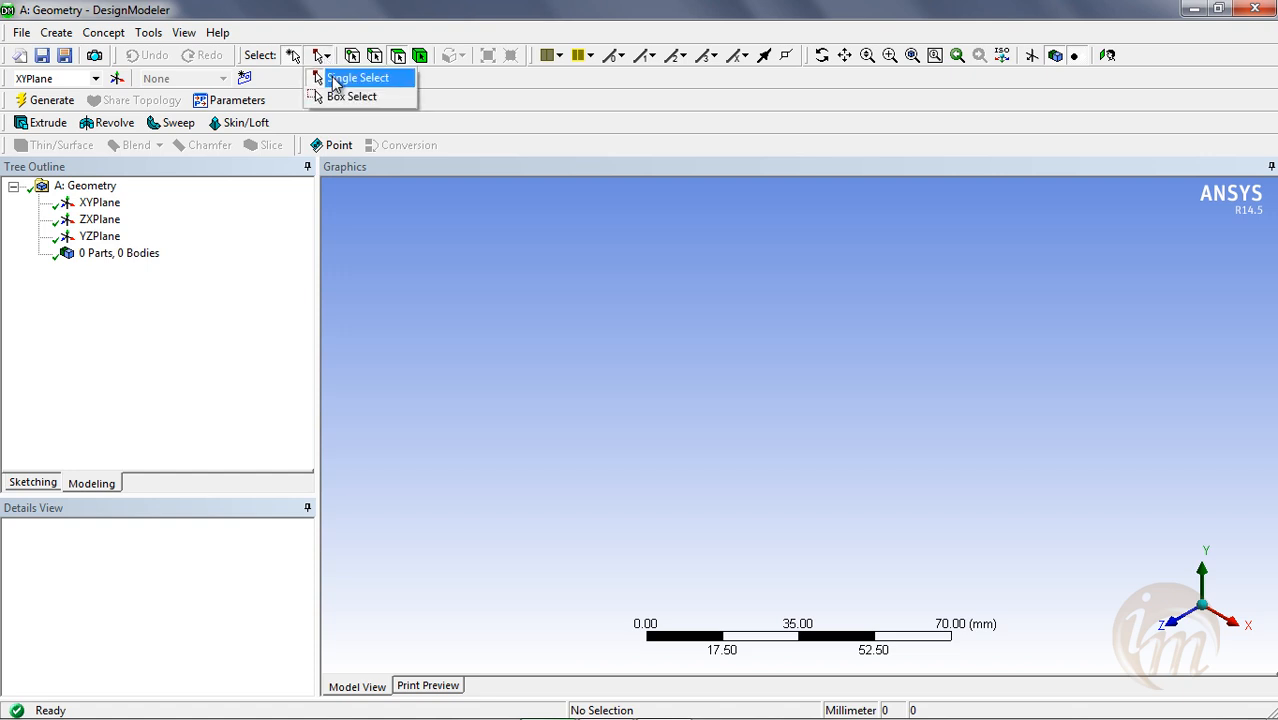
left_click(513, 99)
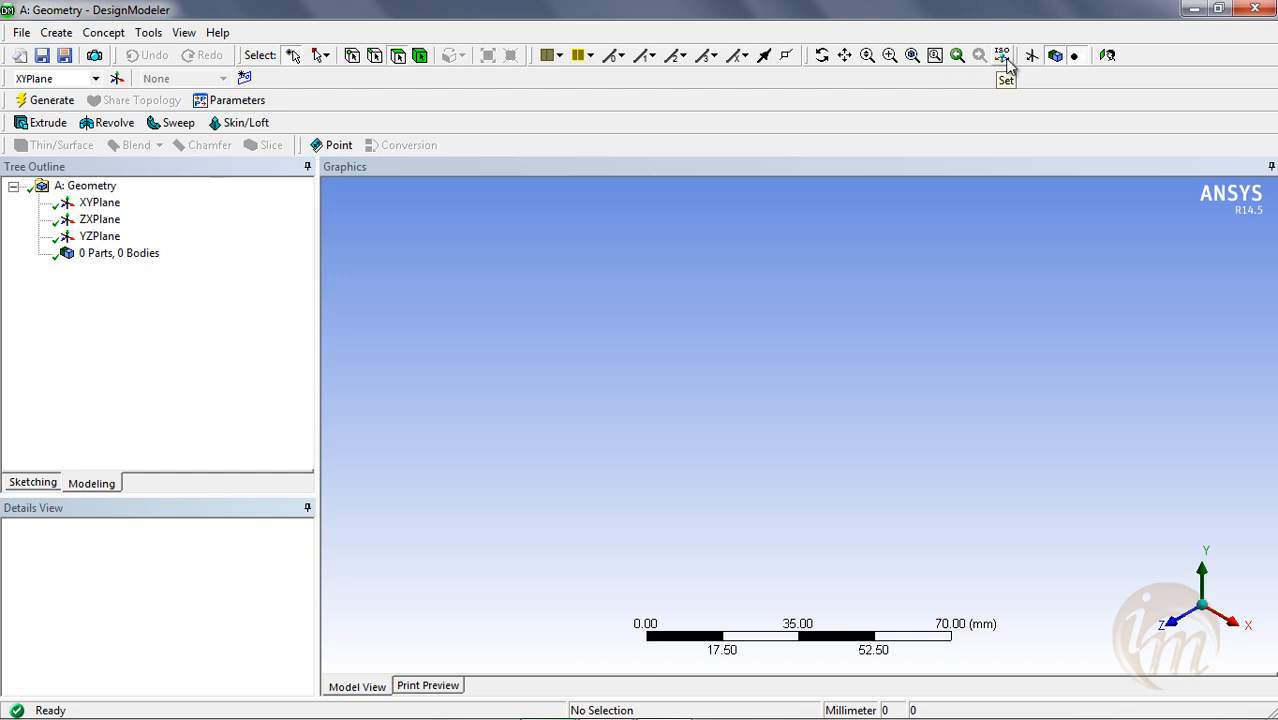
View the empty model space along the Y and Z axes and return to the isometric view.
left_click(1207, 585)
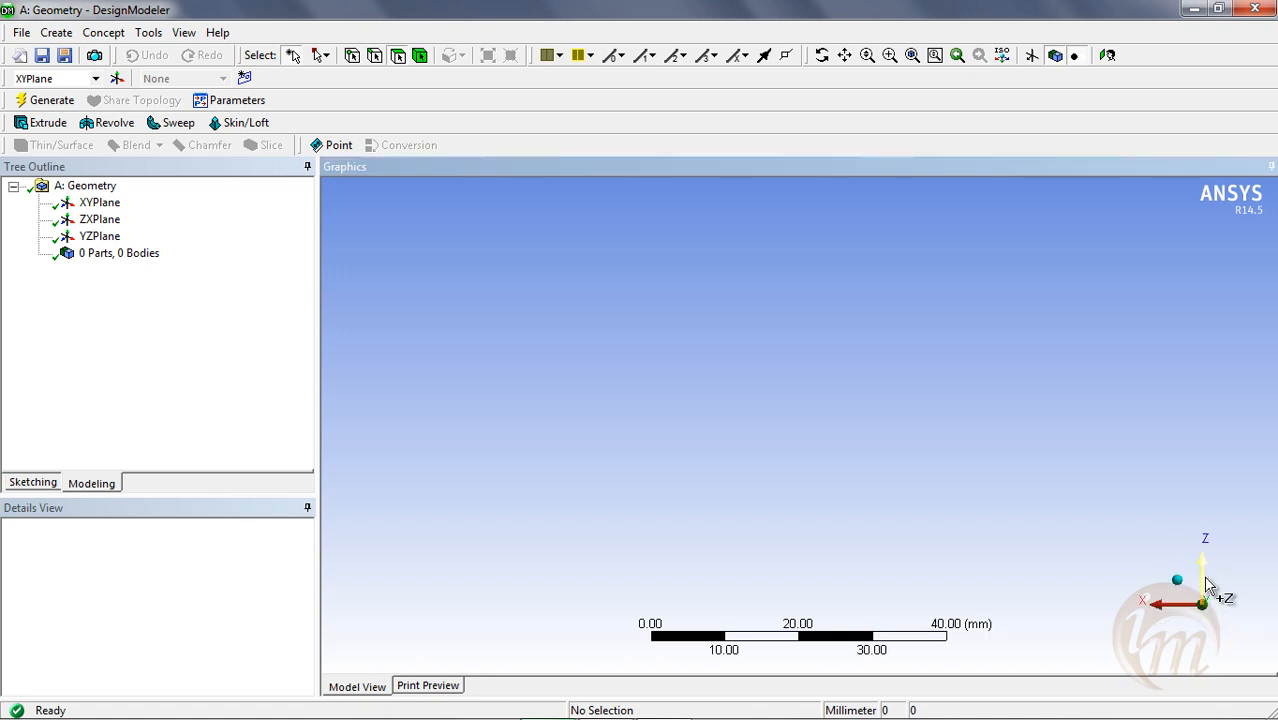
left_click(1193, 597)
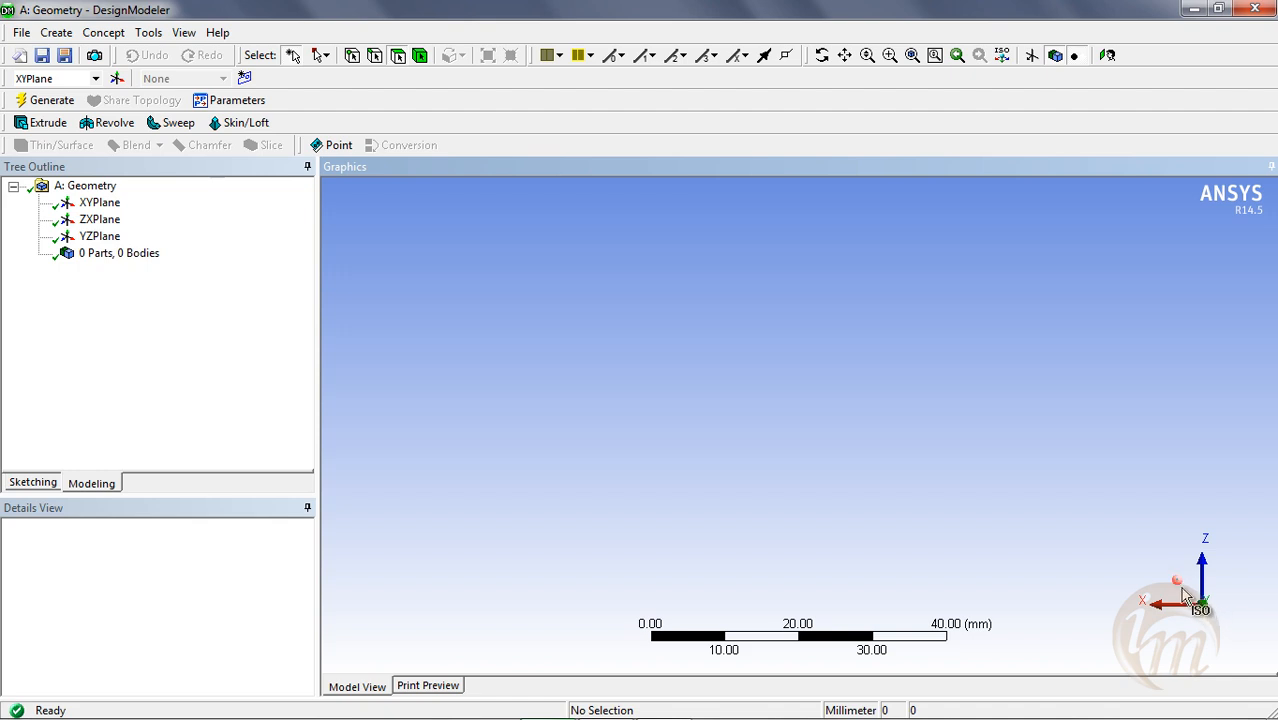
left_click(1206, 587)
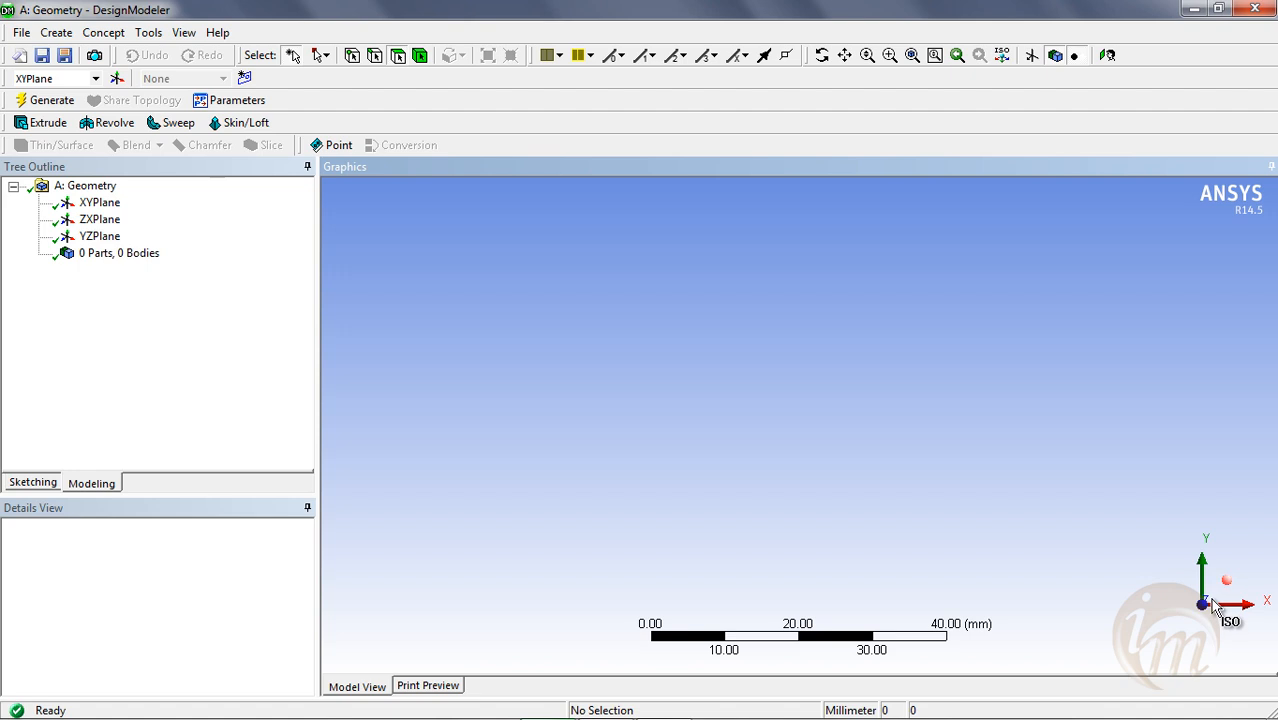
left_click(1202, 605)
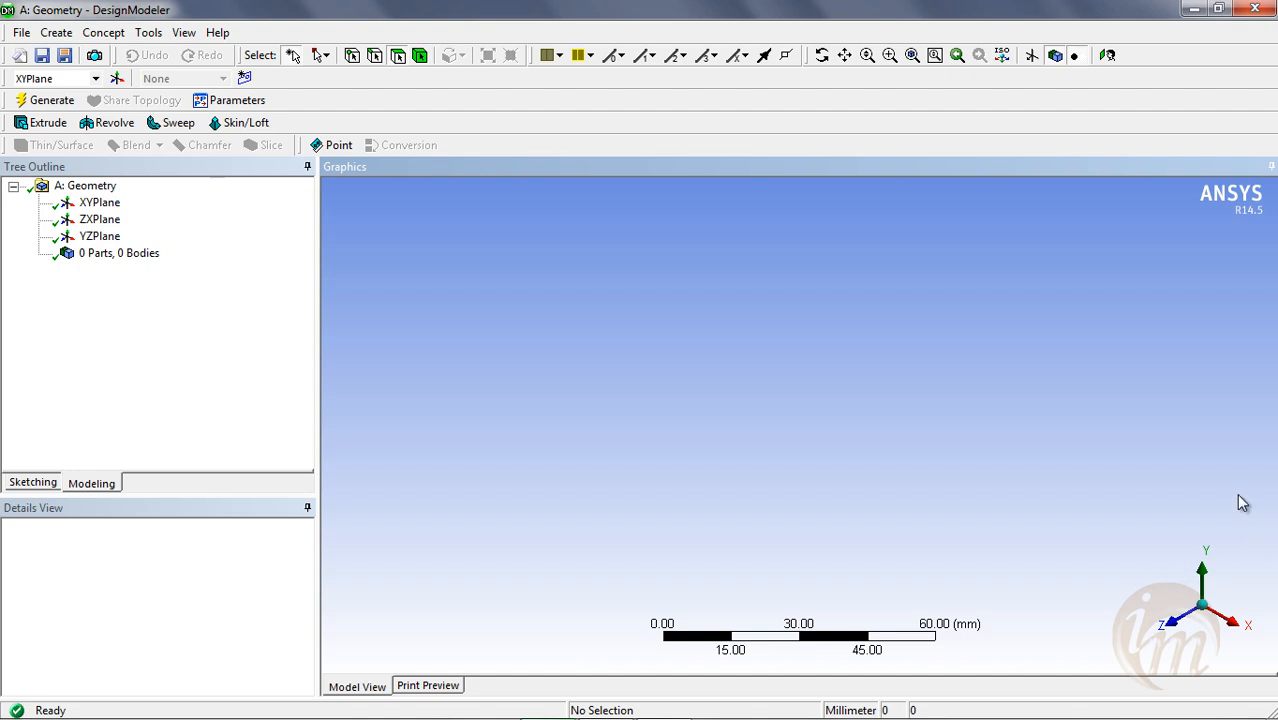
Show the active plane's axes in the graphics view and hide them again.
left_click(1032, 57)
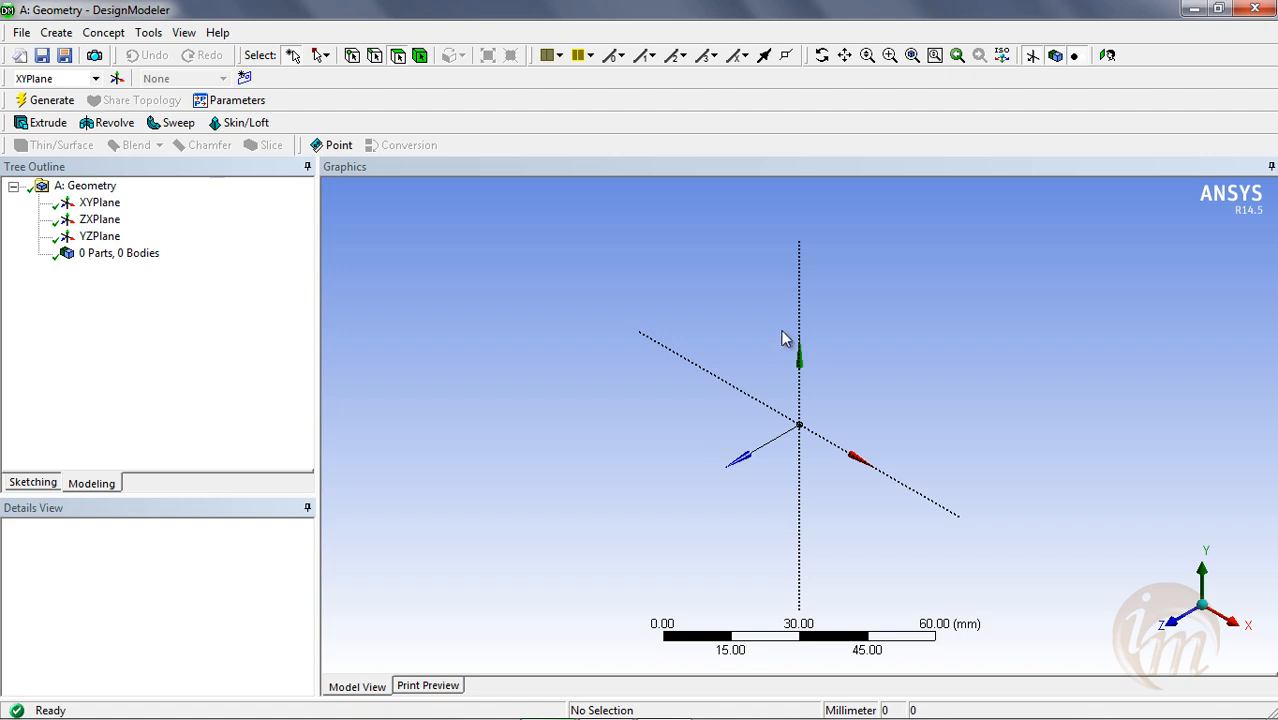
left_click(1031, 57)
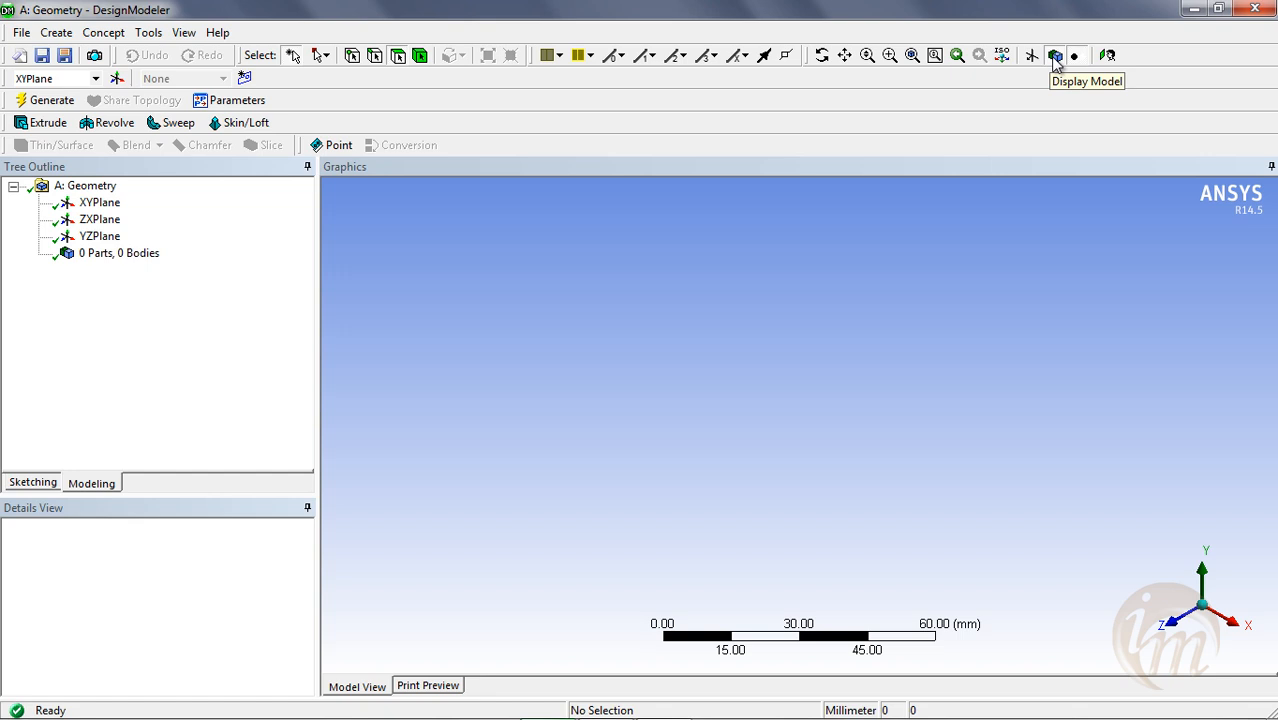
left_click(1055, 56)
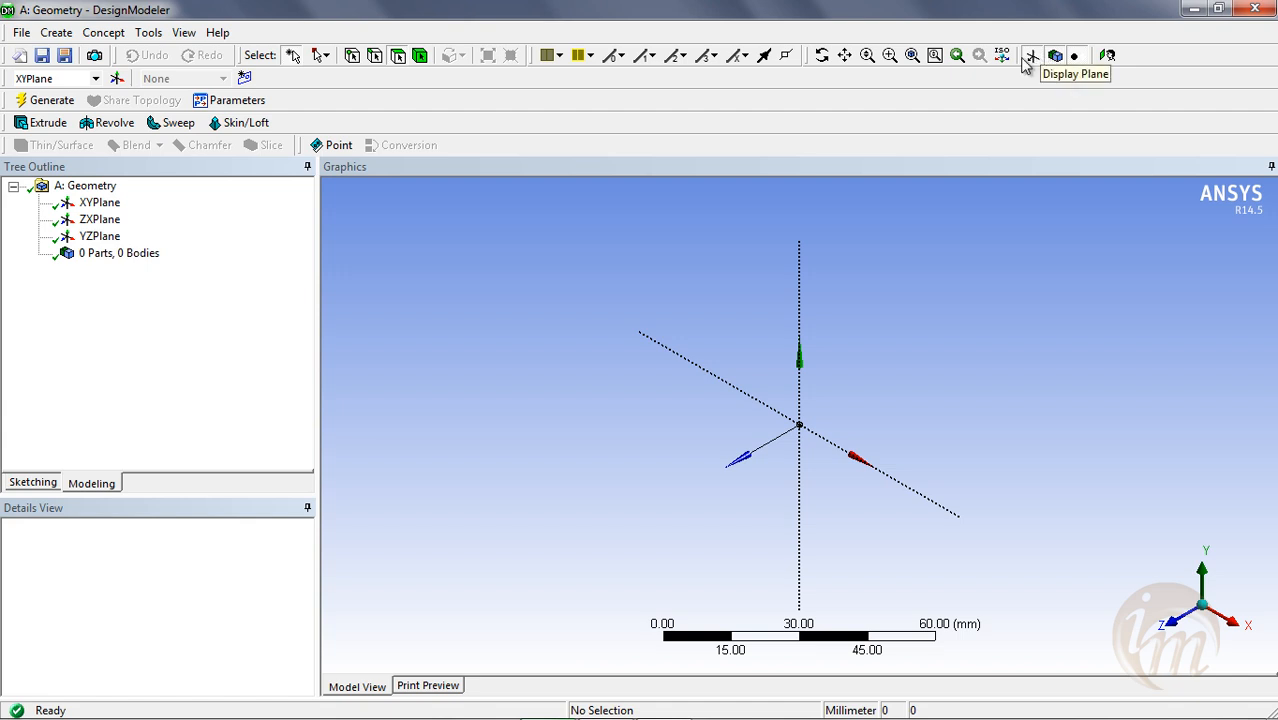
left_click(1030, 56)
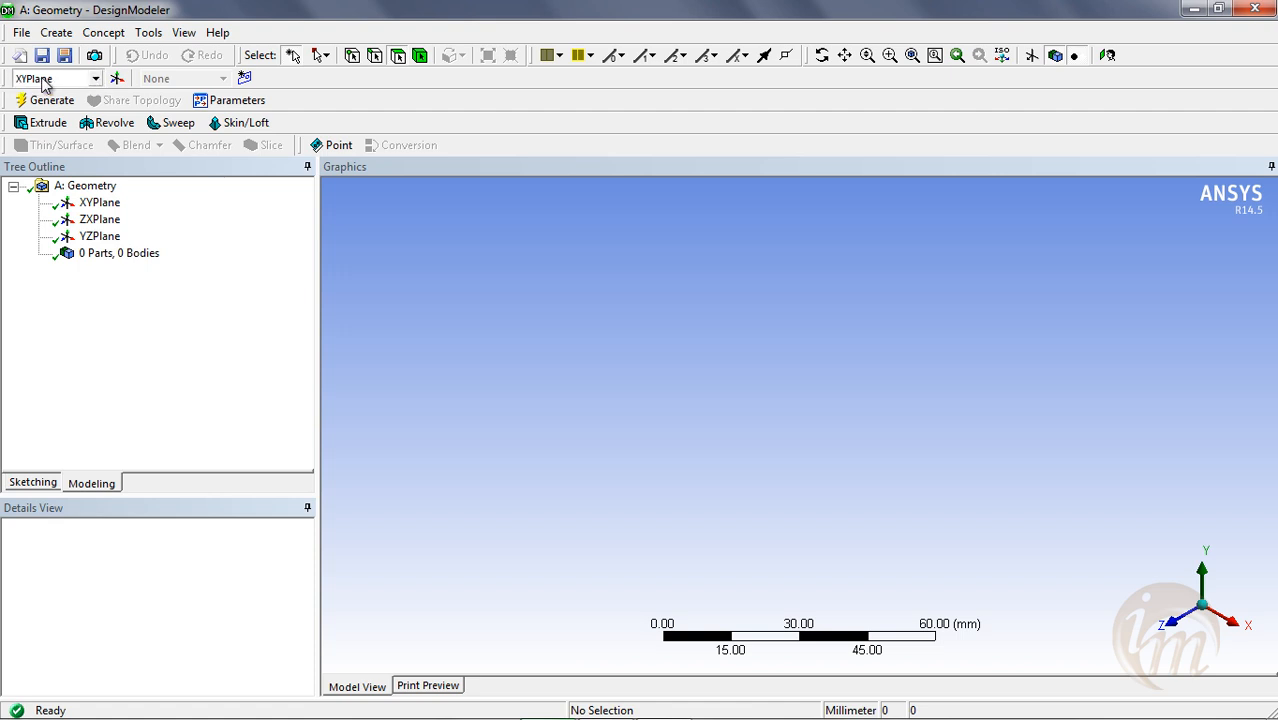
Activate the XY, ZX and YZ planes in turn to compare their axis orientations.
left_click(95, 204)
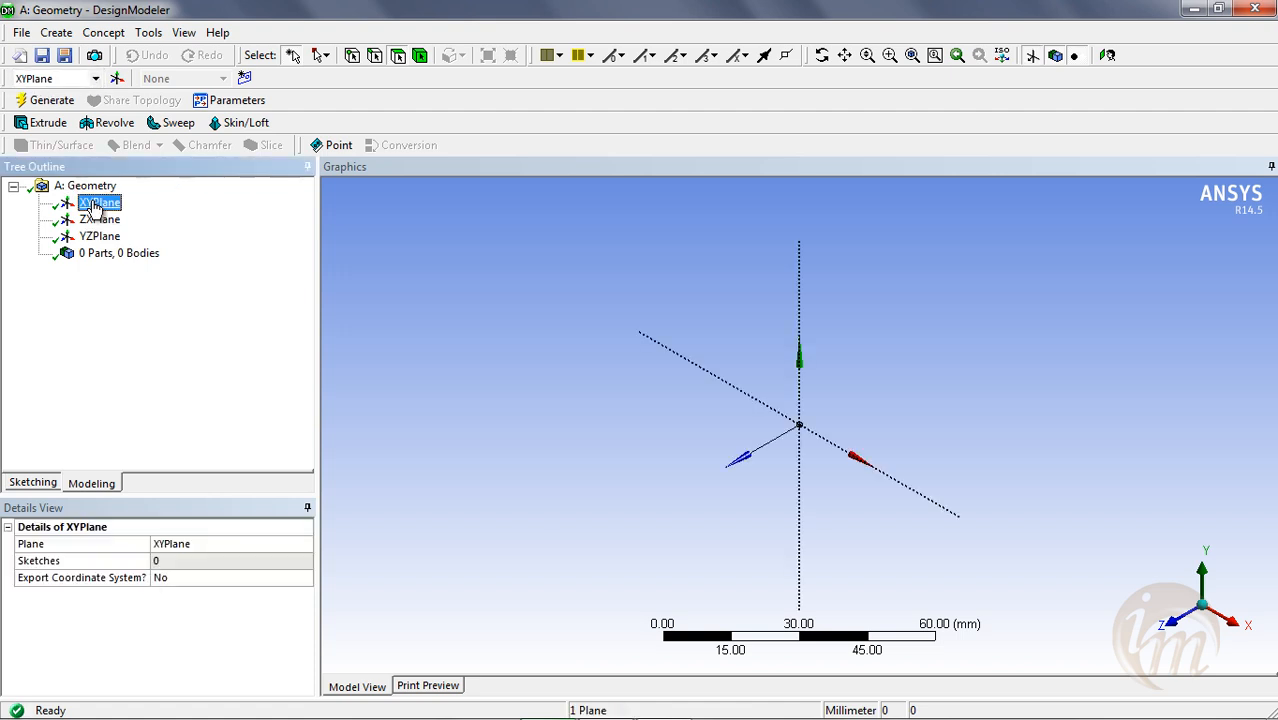
left_click(95, 80)
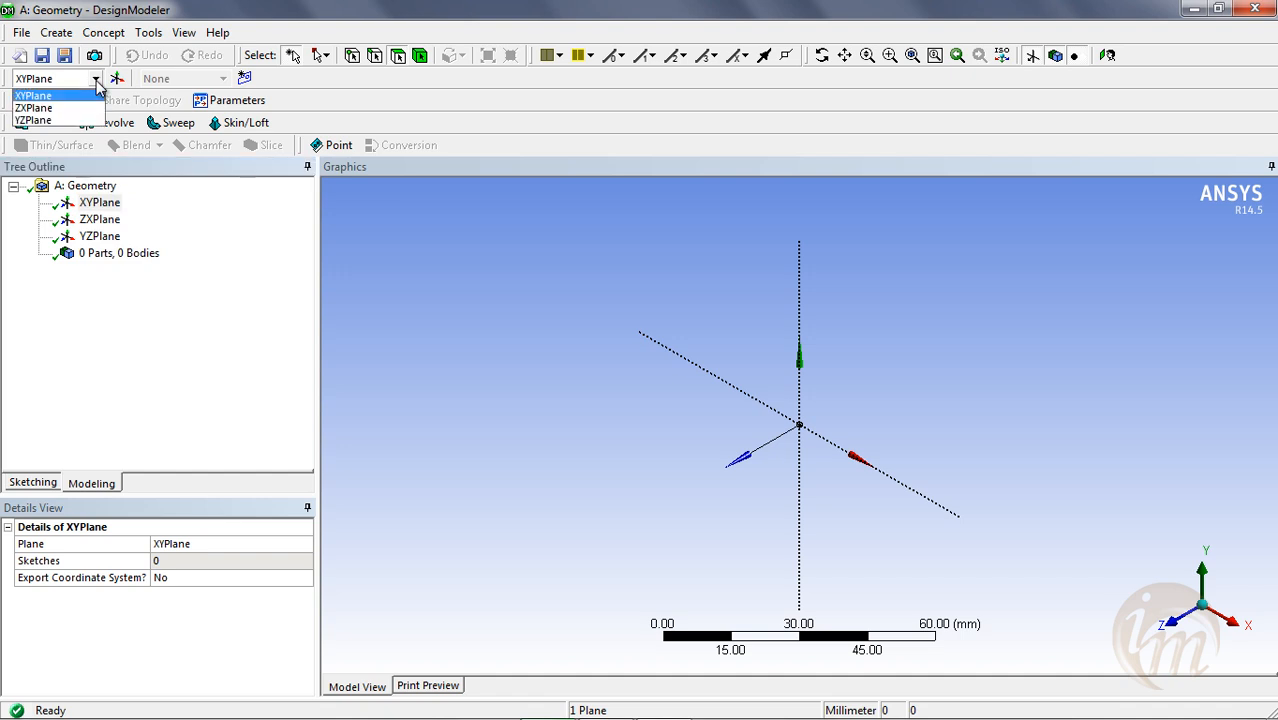
left_click(57, 112)
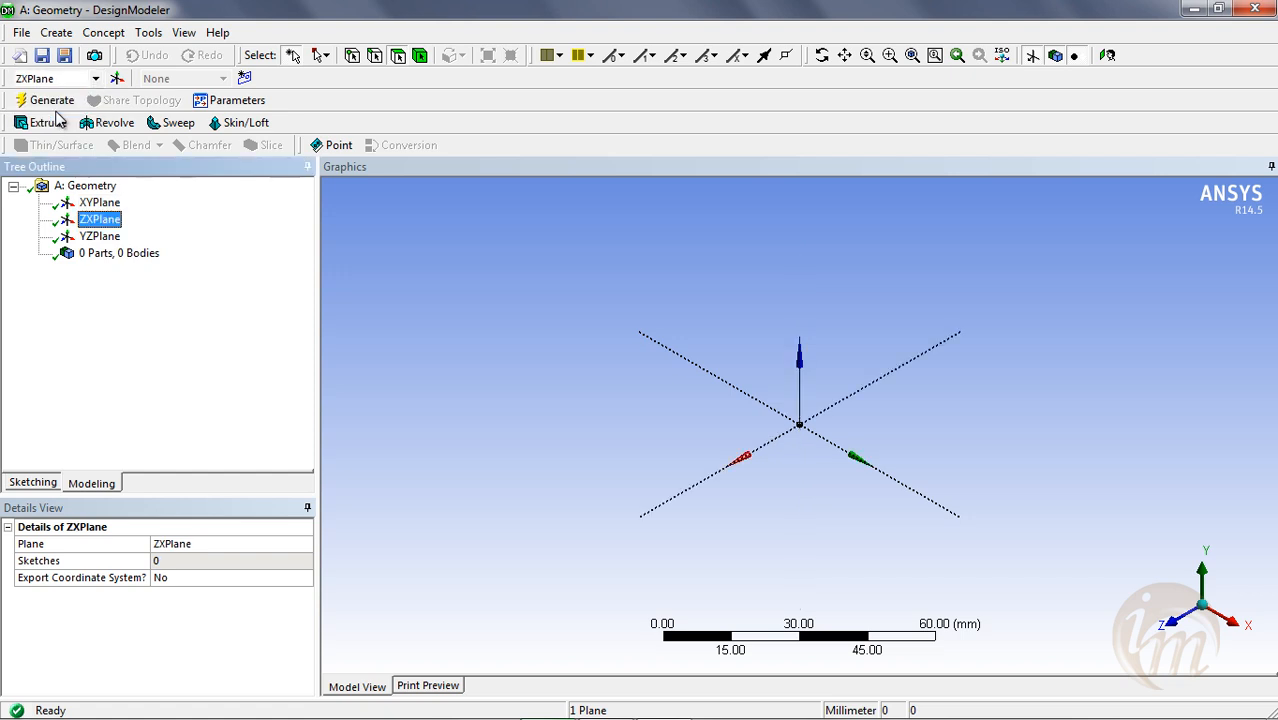
left_click(95, 78)
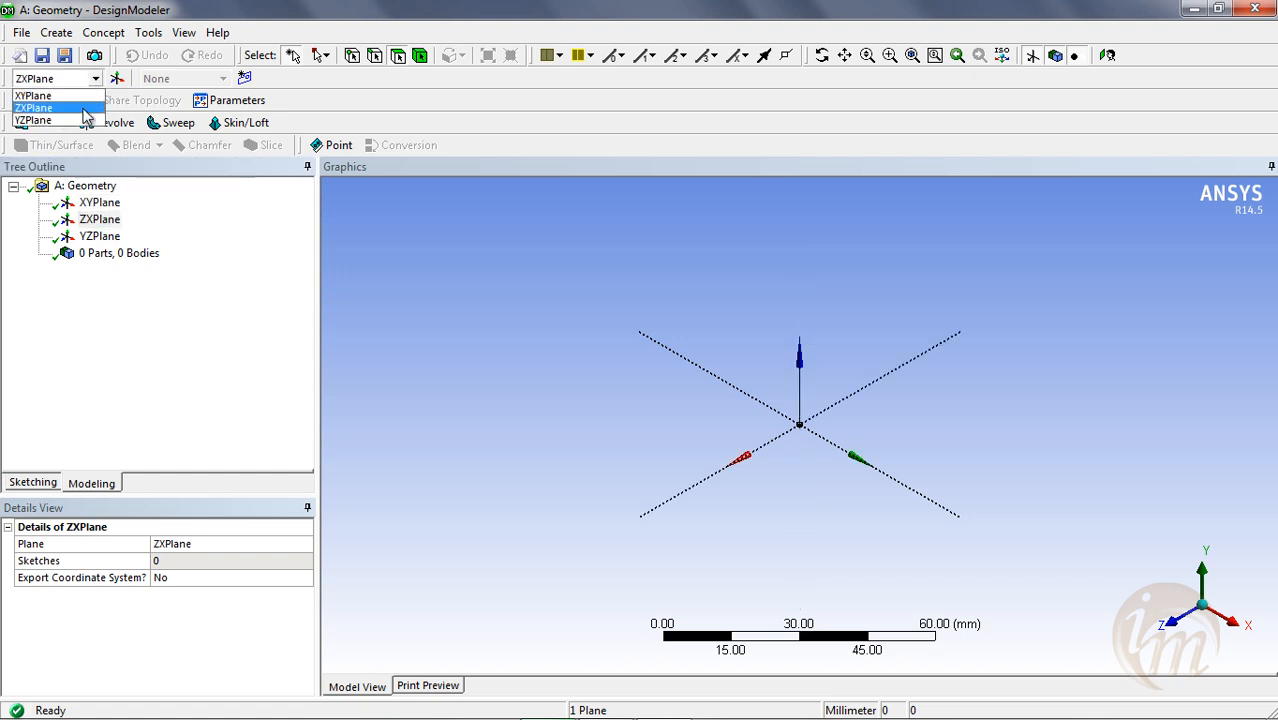
left_click(74, 120)
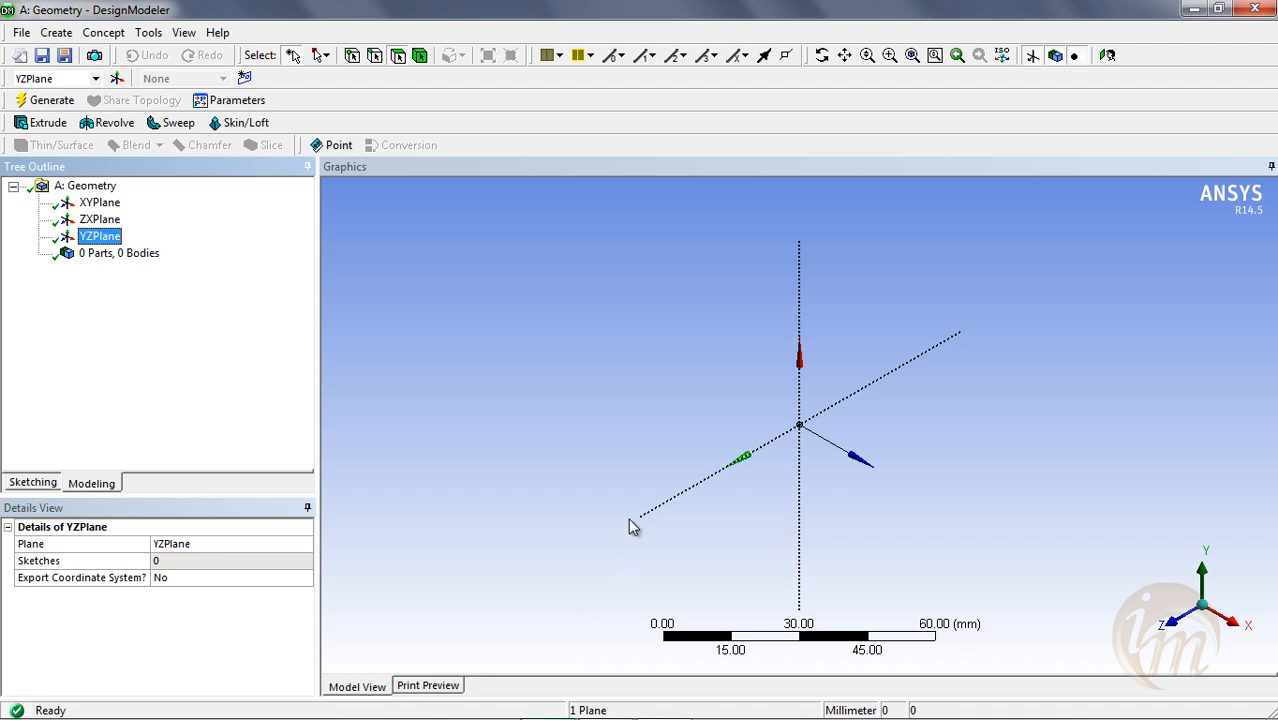
Examine the YZ plane's axes from several angles and in the print preview.
middle_click_drag(721, 498, 764, 465)
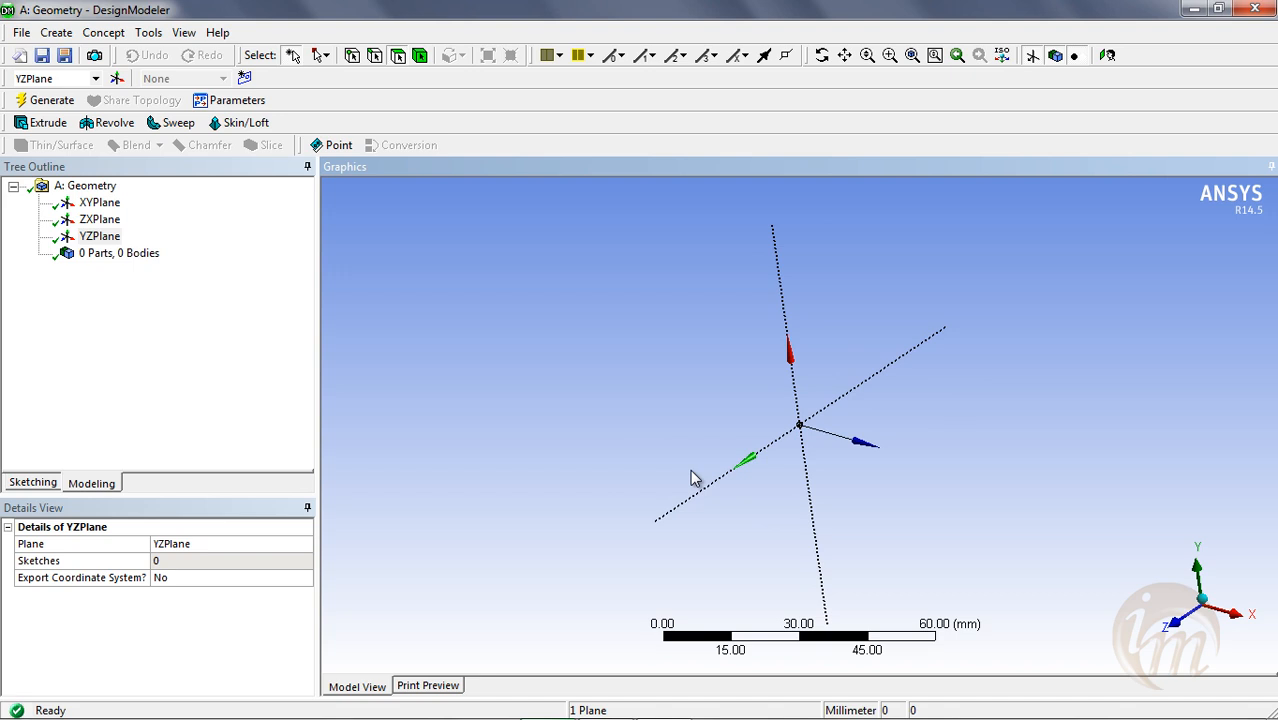
middle_click_drag(816, 368, 882, 378)
middle_click_drag(757, 473, 630, 441)
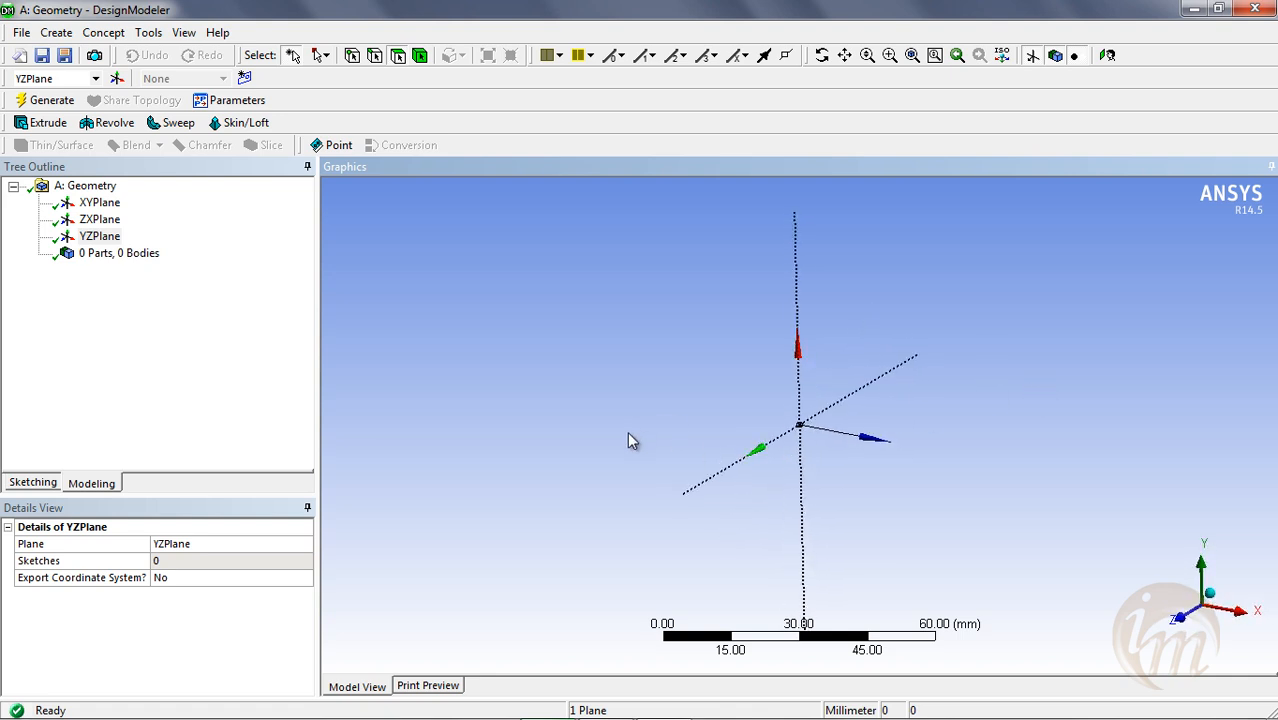
left_click(428, 686)
left_click_drag(1270, 283, 1270, 448)
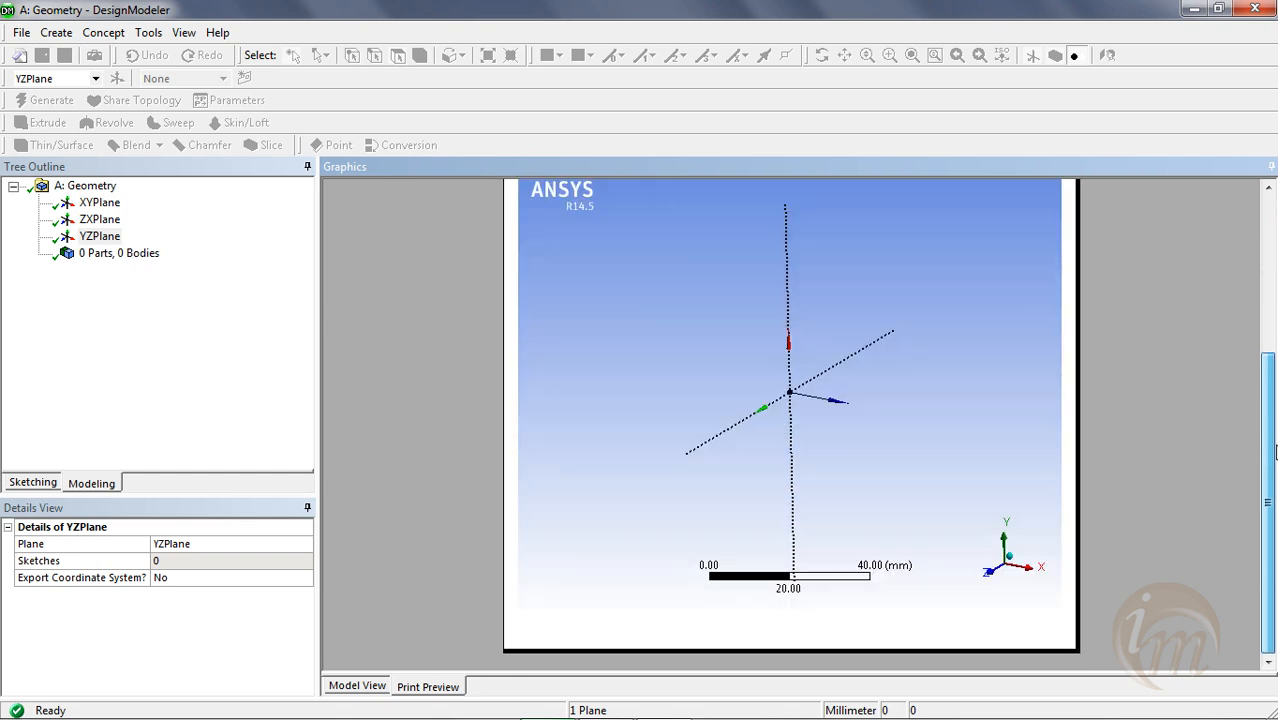
Return from the print preview to the model view and make the XY plane active.
left_click(356, 686)
middle_click_drag(590, 404, 752, 387)
middle_click_drag(911, 308, 853, 479)
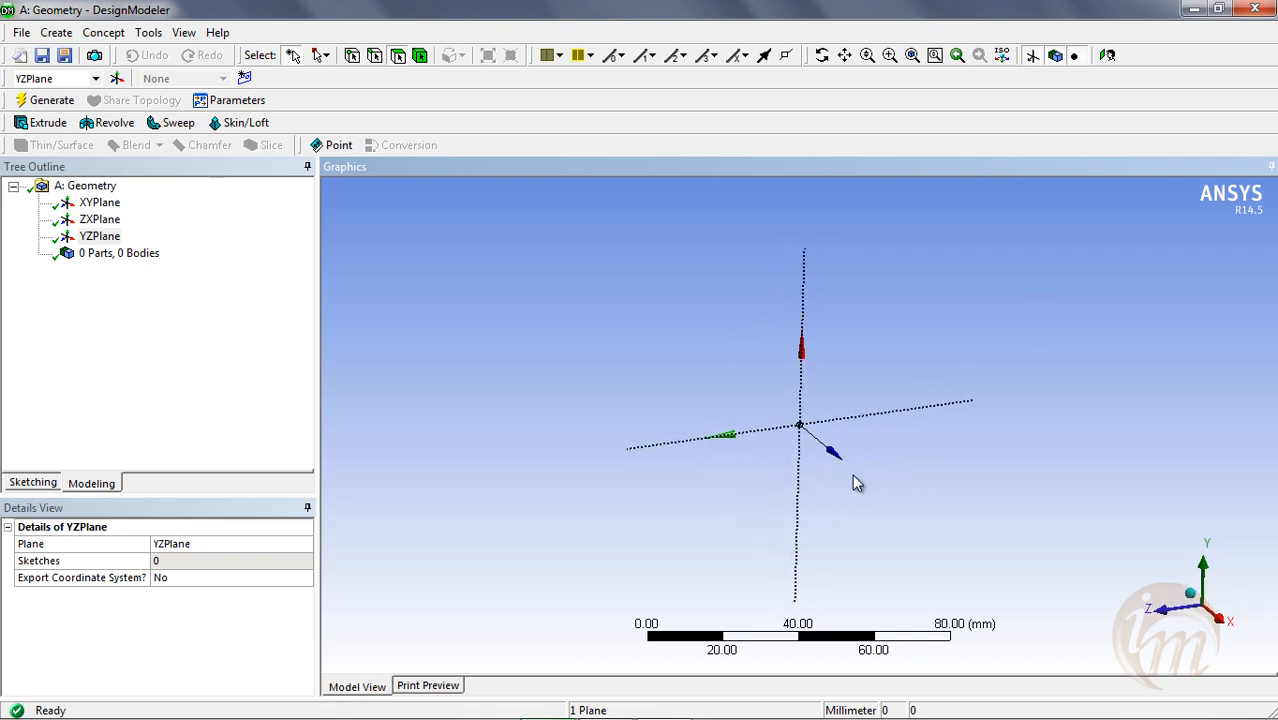
left_click(99, 202)
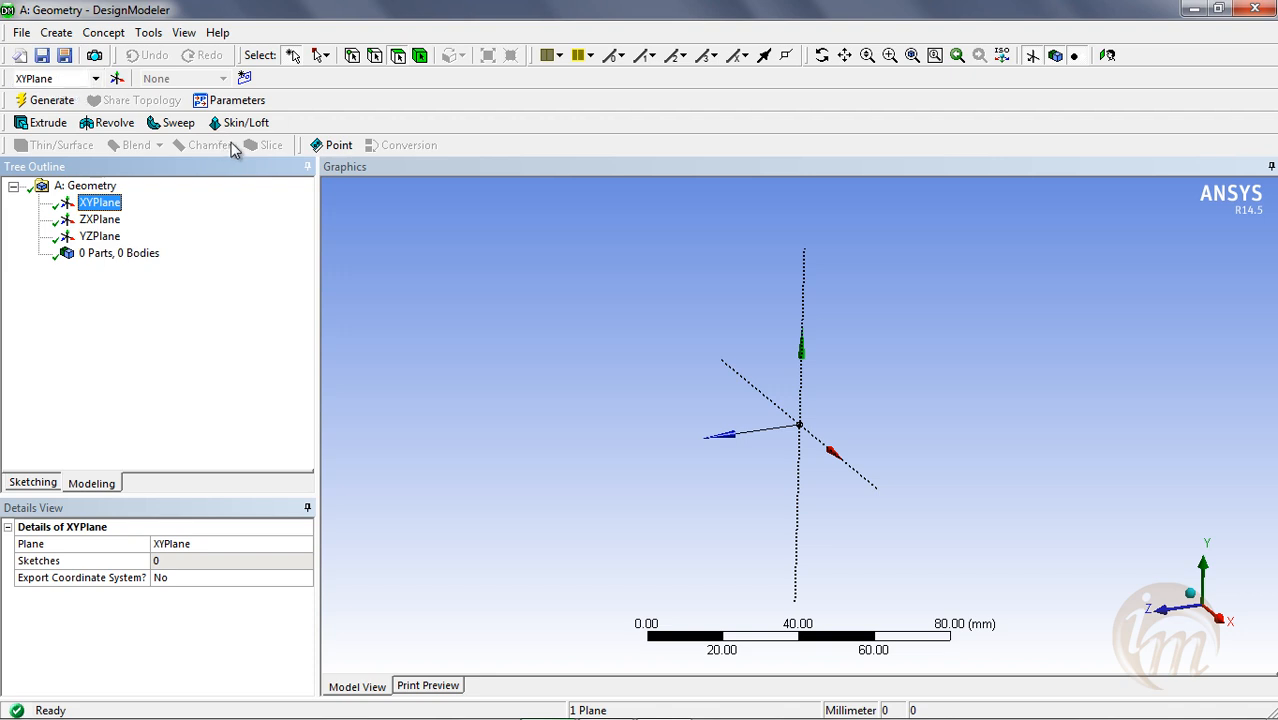
Create a new sketch on the XY plane and view the plane face-on.
left_click(245, 80)
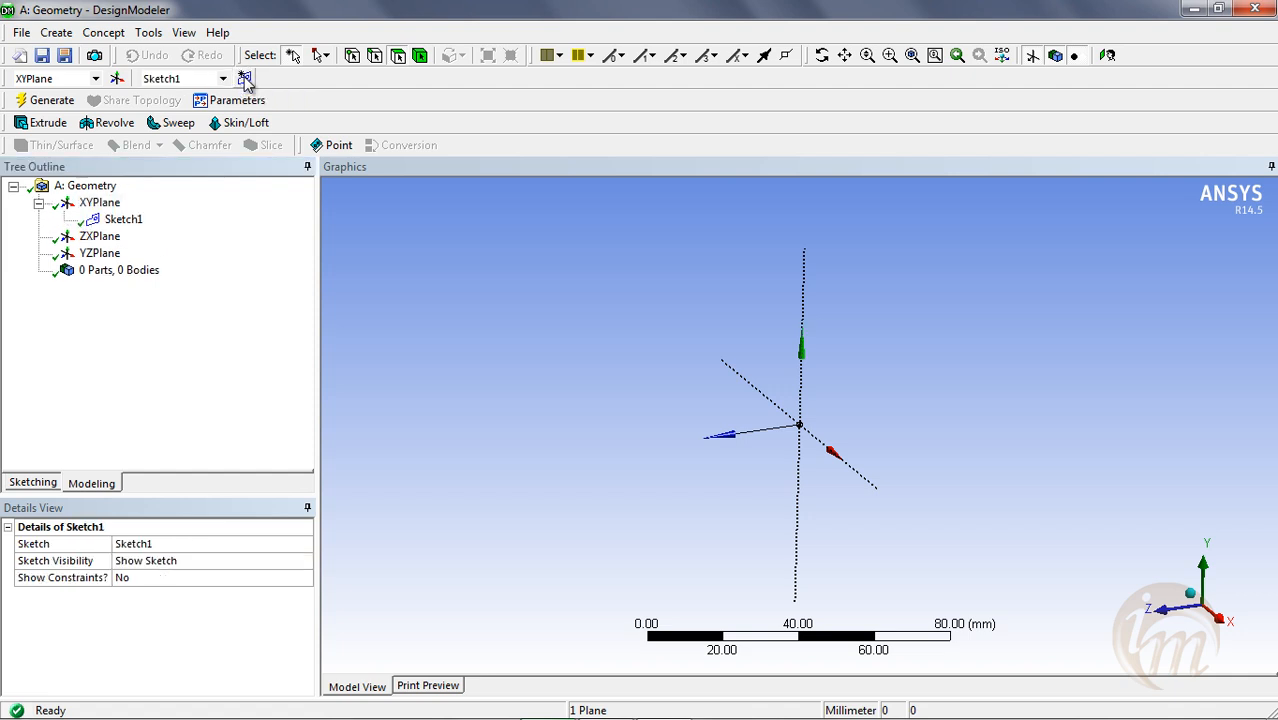
left_click(100, 203)
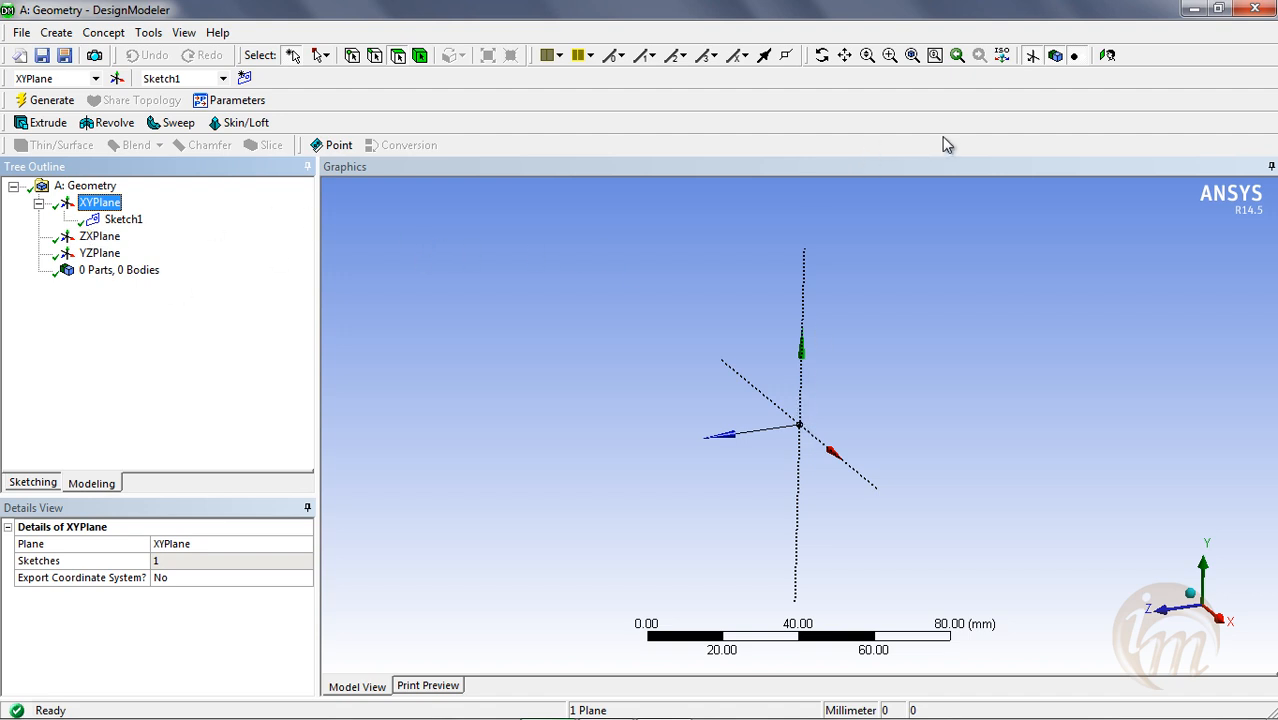
left_click(1107, 56)
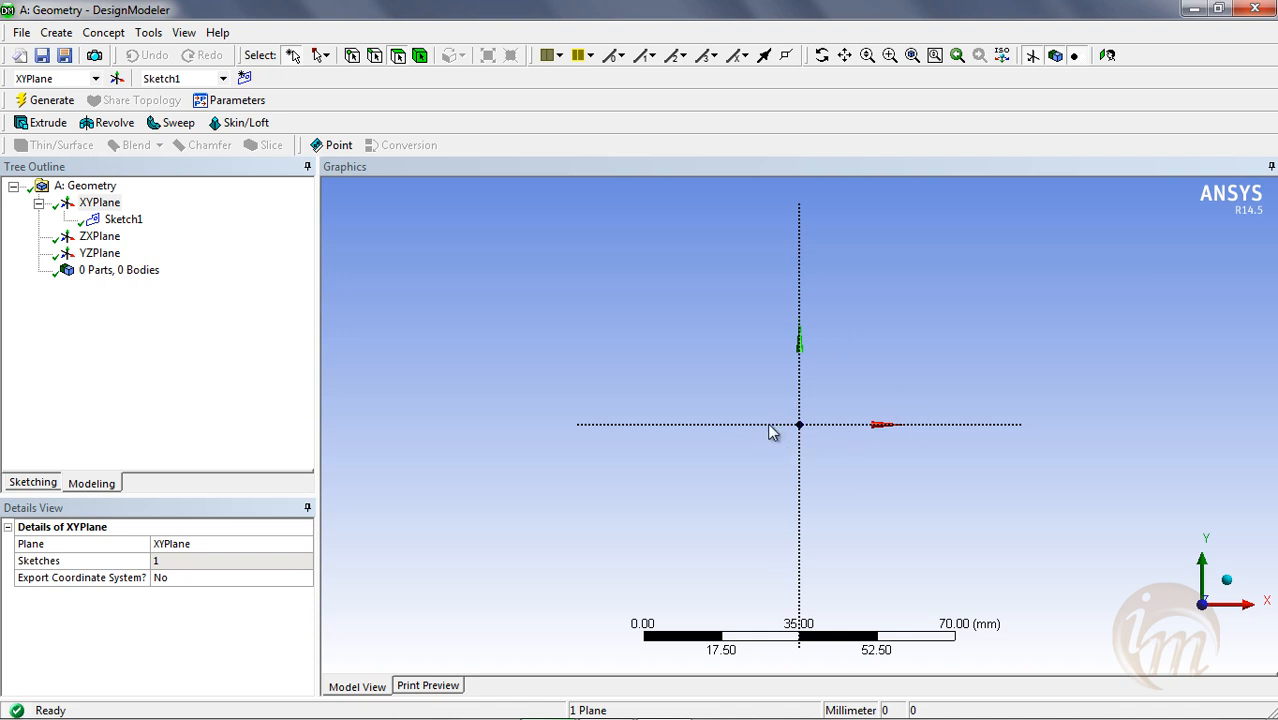
Toggle between modeling and sketching modes for the XY plane, finishing in sketching mode.
left_click(100, 203)
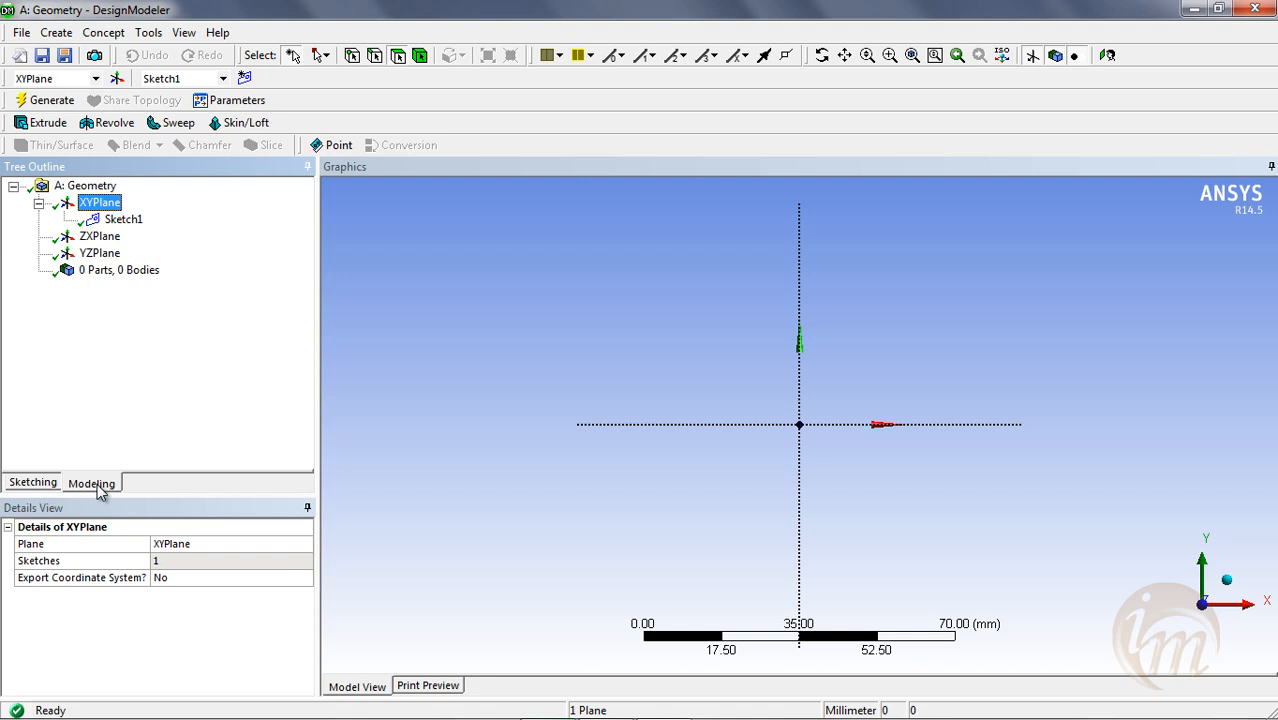
left_click(38, 485)
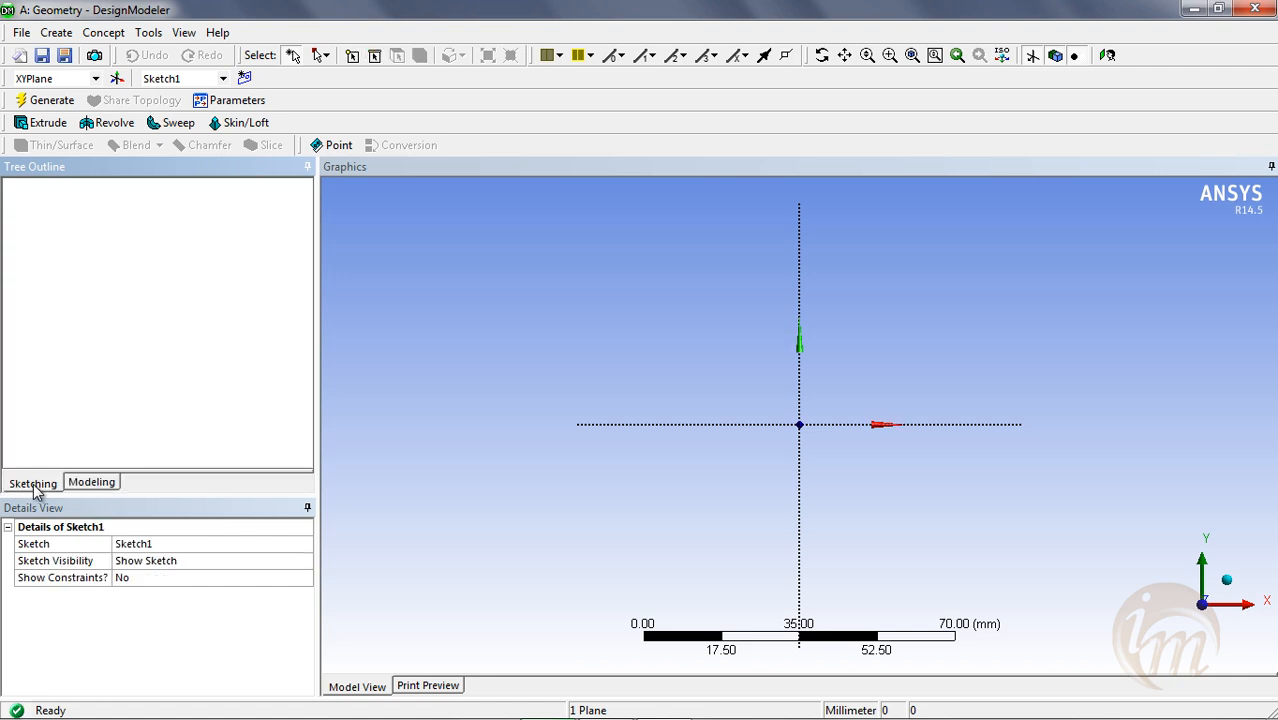
left_click(84, 481)
left_click(33, 483)
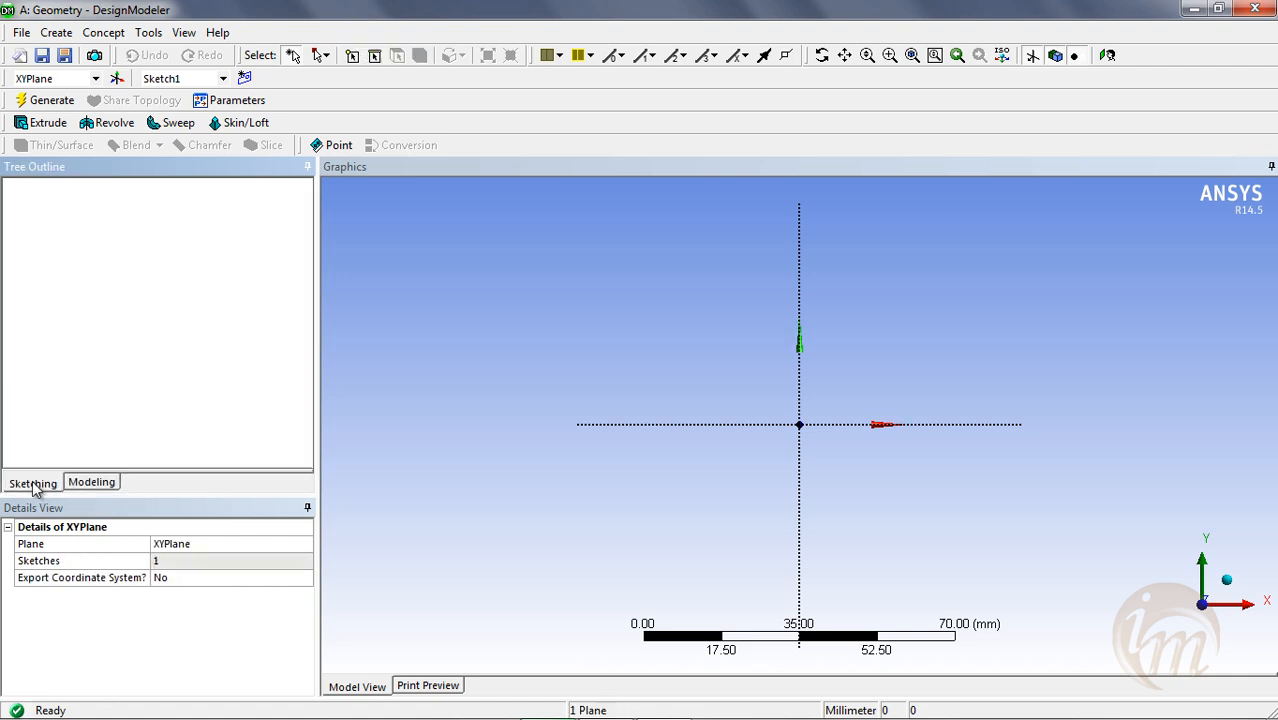
left_click(82, 482)
left_click(30, 485)
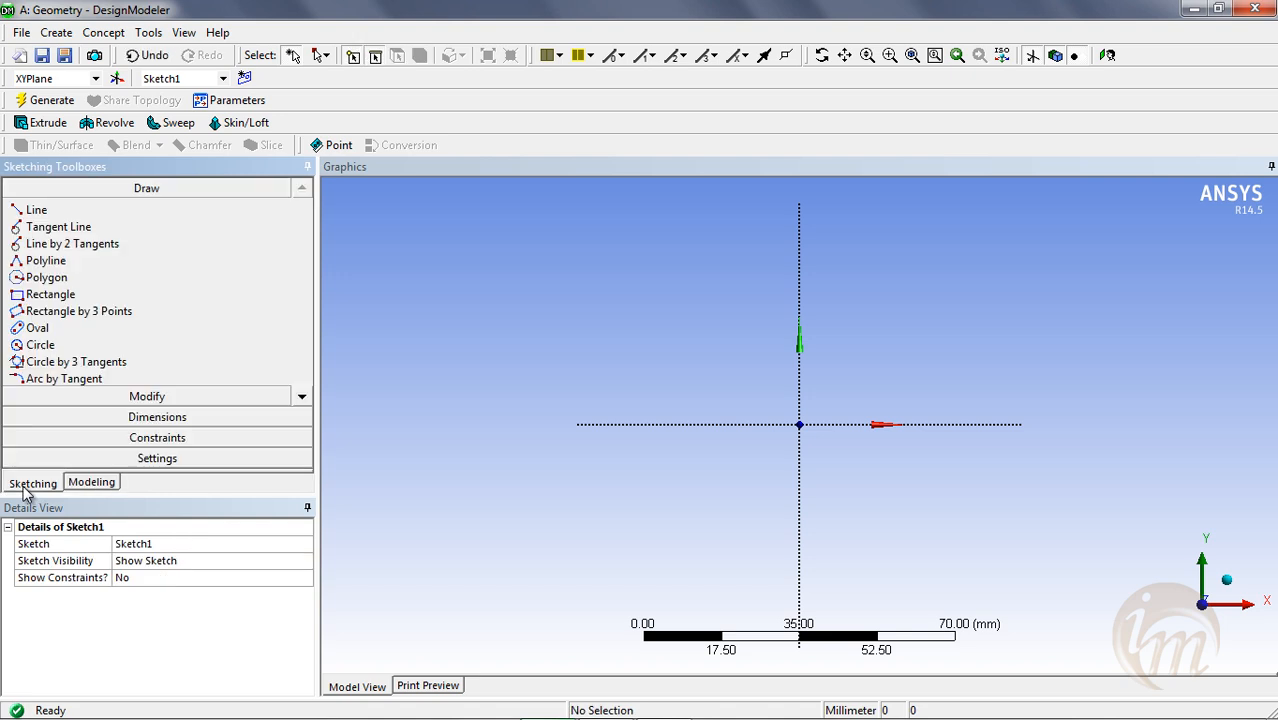
left_click(88, 482)
left_click(36, 484)
left_click(34, 483)
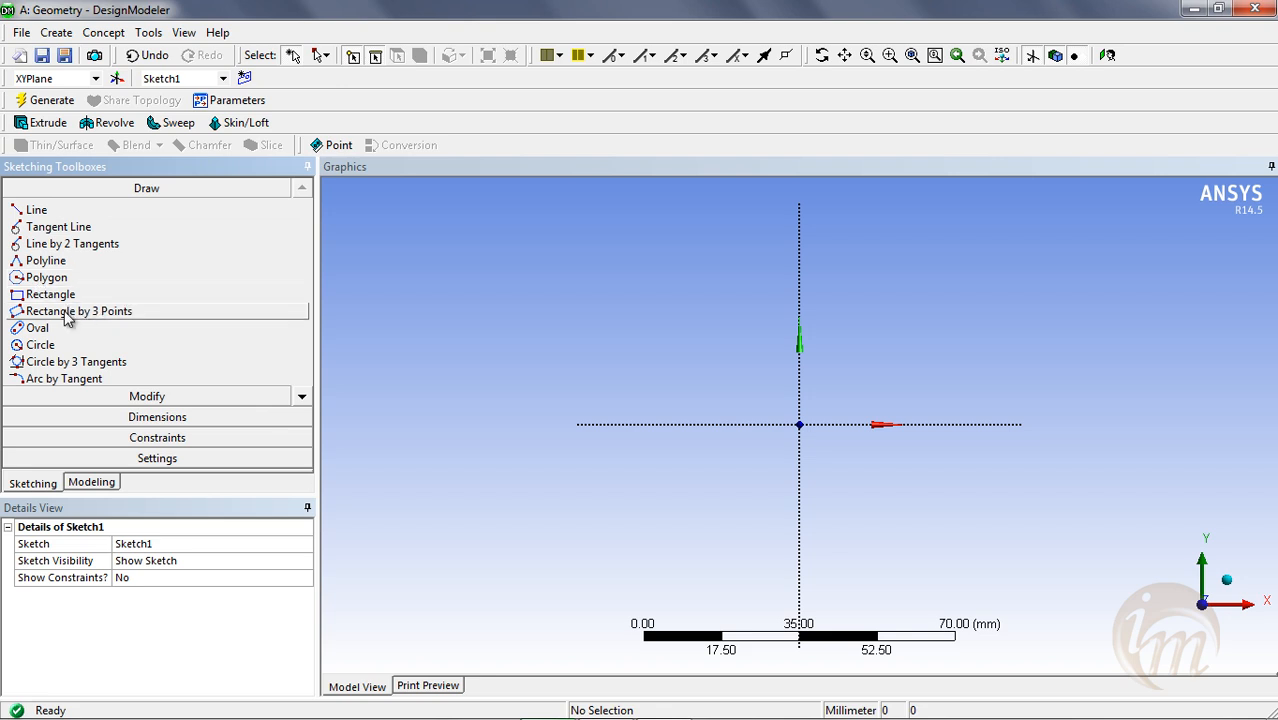
Look through the available sketch drawing tools, from Line to Ellipse, and return to the start of the list.
left_click(303, 400)
left_click(303, 400)
left_click(303, 400)
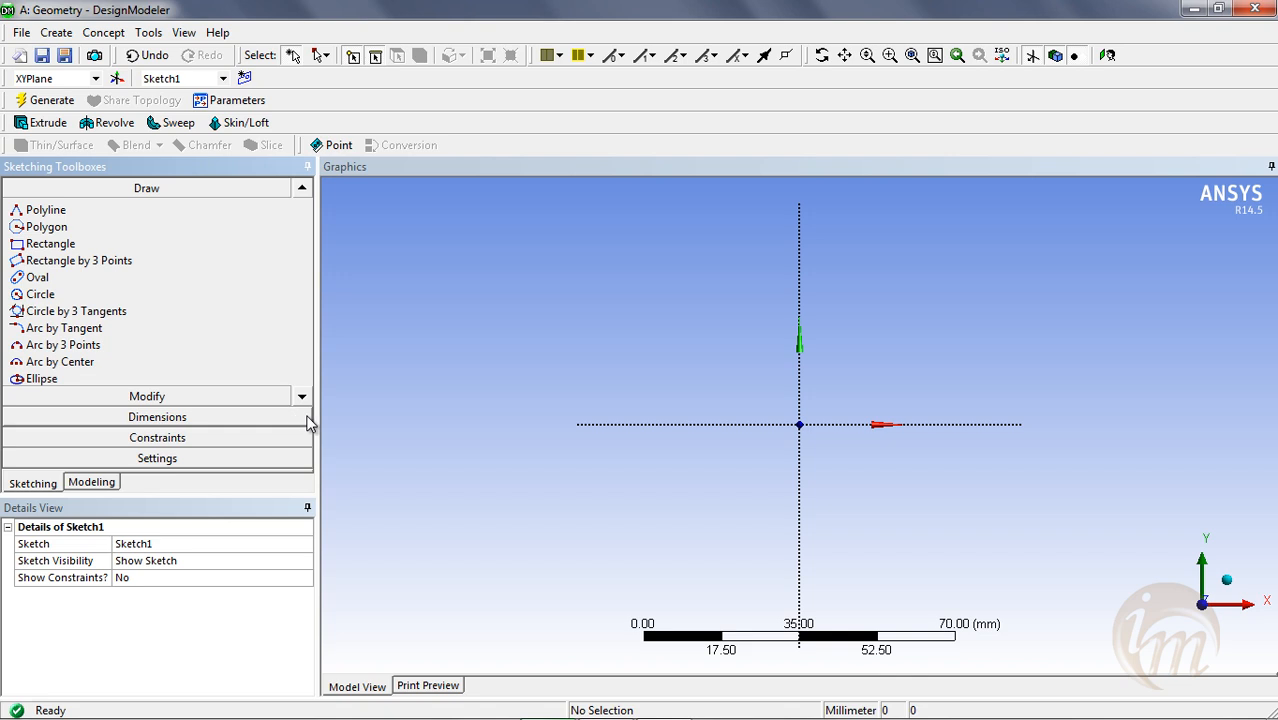
left_click(302, 190)
left_click(302, 190)
left_click(302, 190)
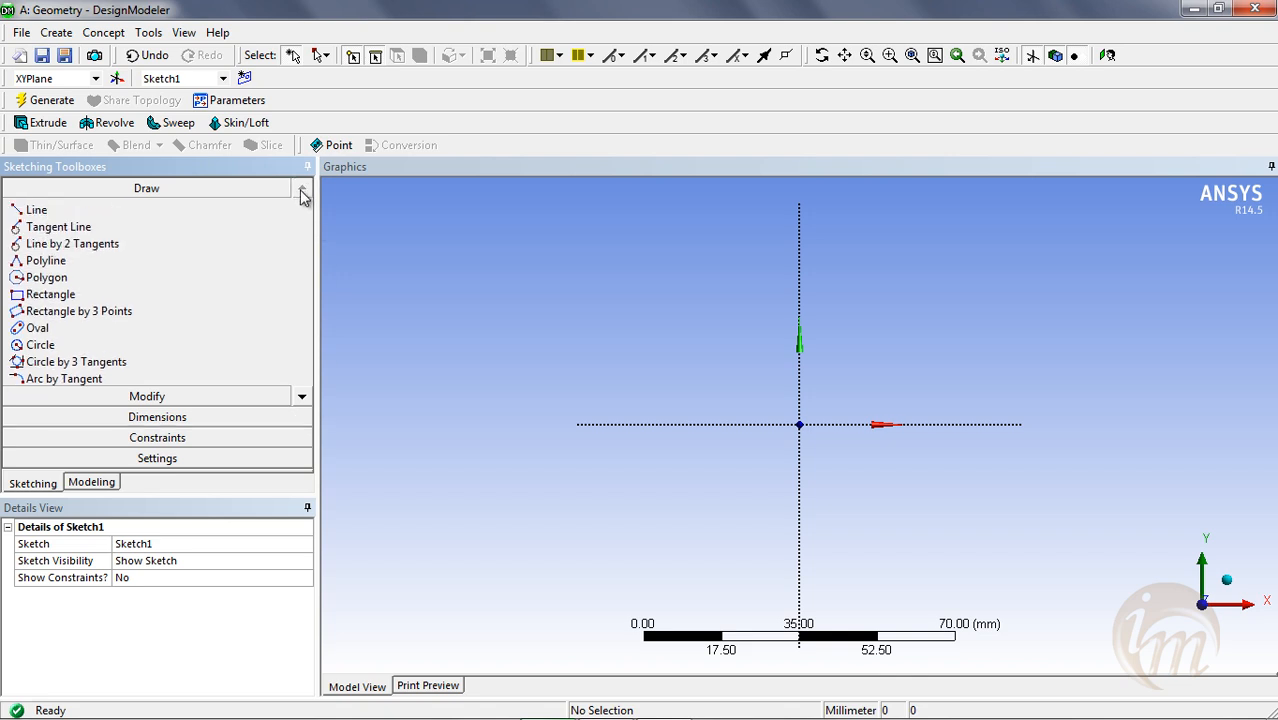
Draw a slanted line from the origin up into the second quadrant, spanning about 54 mm horizontally.
left_click(36, 213)
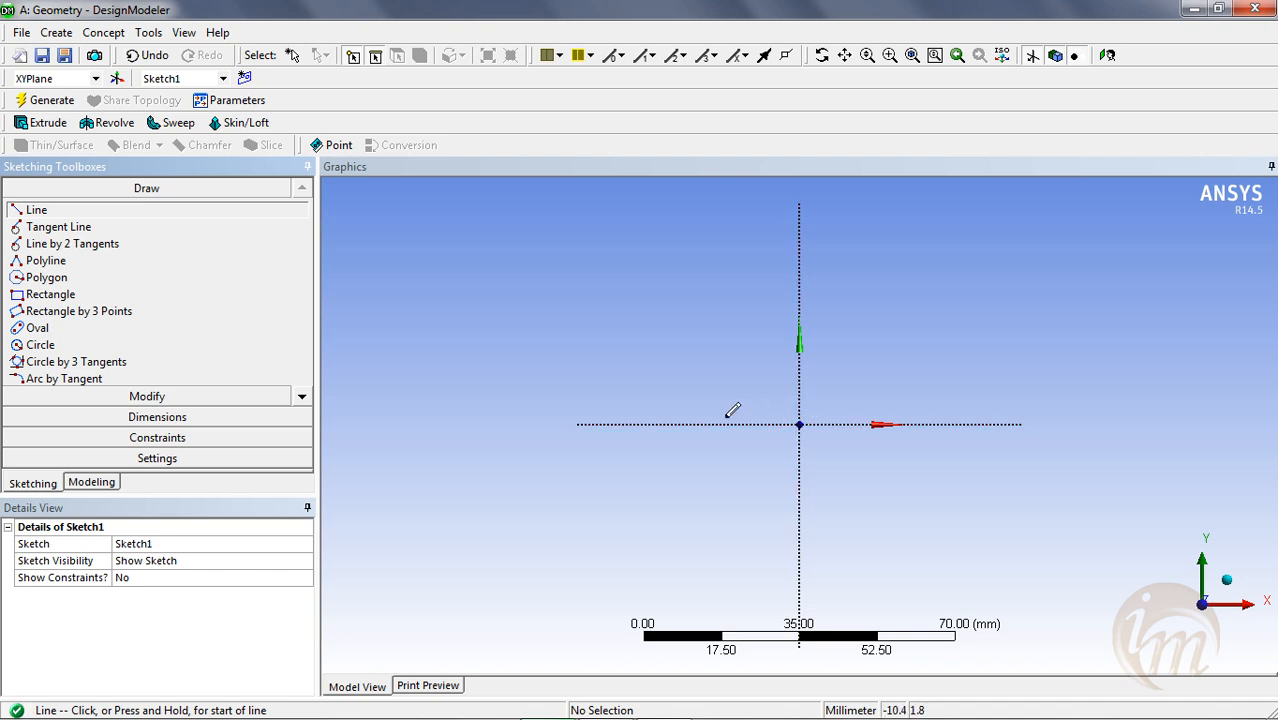
left_click(799, 423)
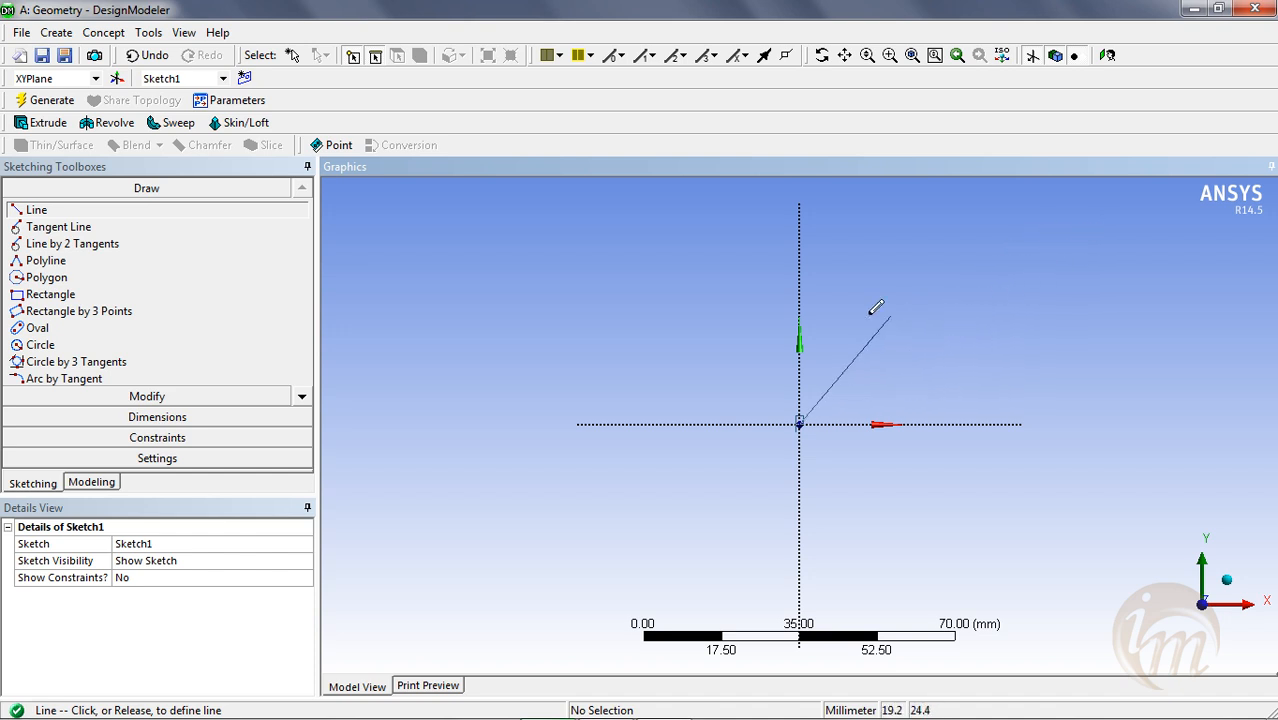
left_click(558, 272)
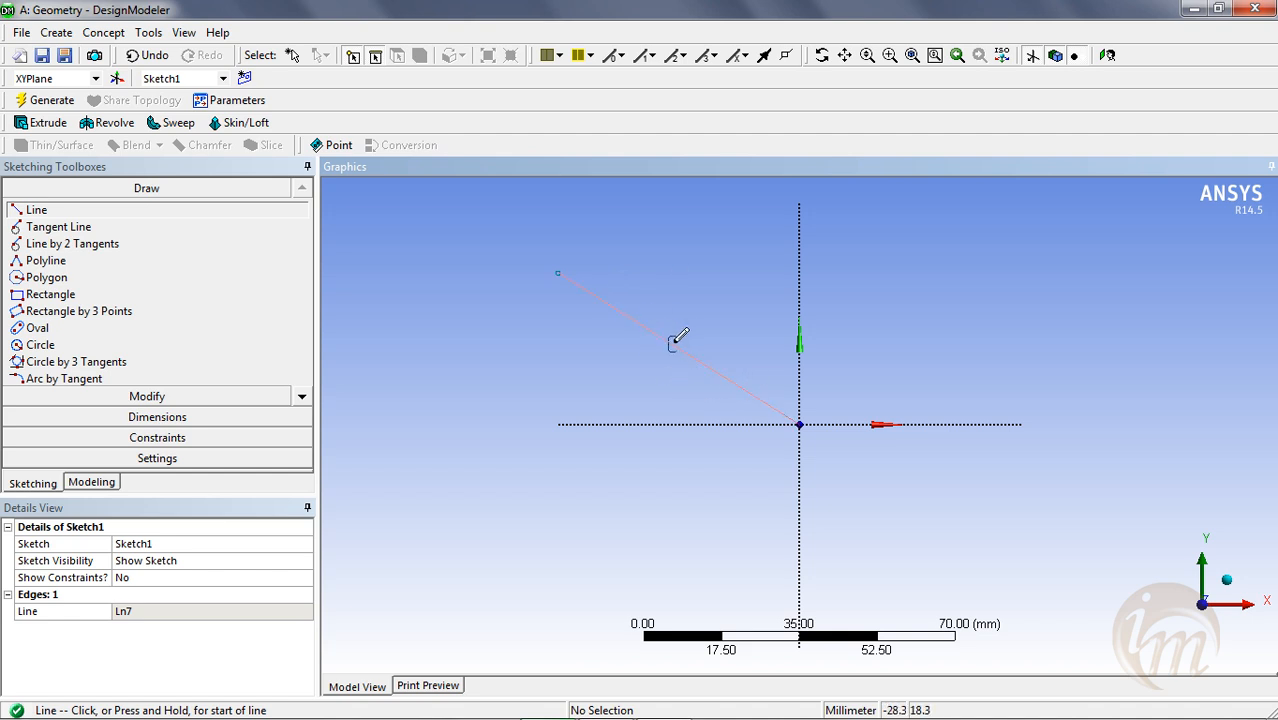
Add a horizontal dimension between the slanted line's far end and the vertical axis, and set it to 100 mm.
left_click(131, 417)
left_click(52, 267)
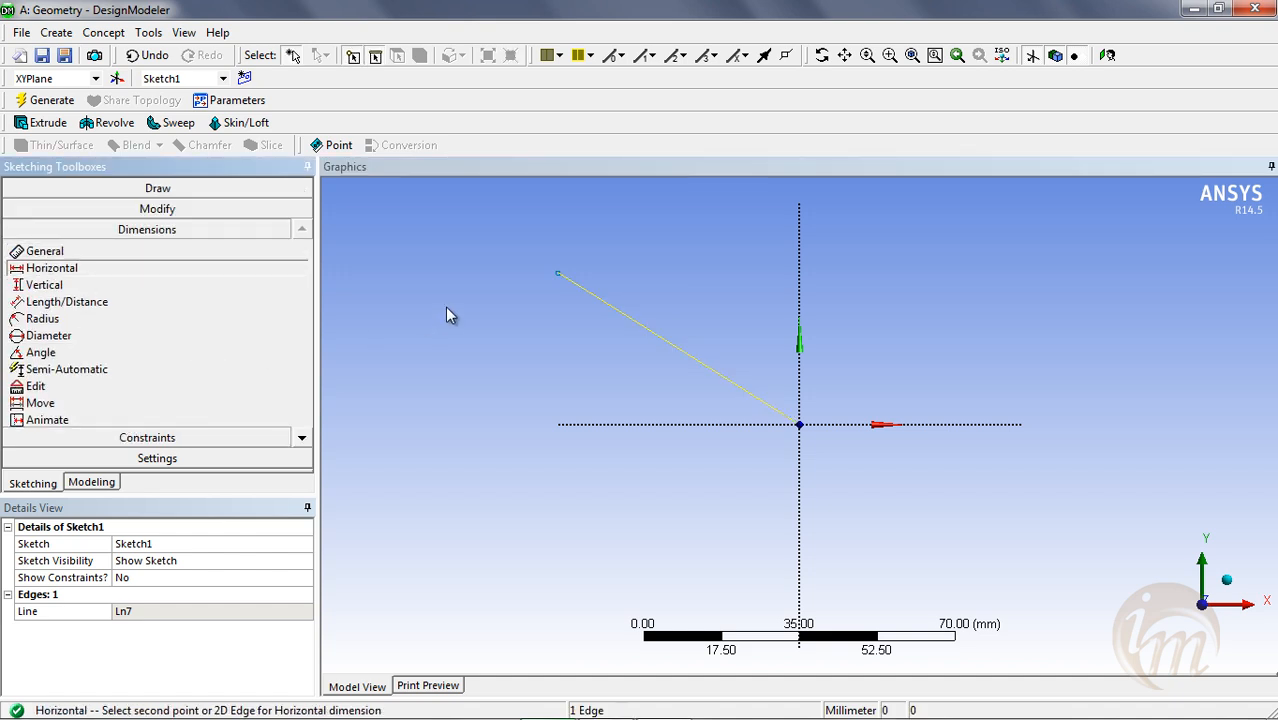
left_click(800, 426)
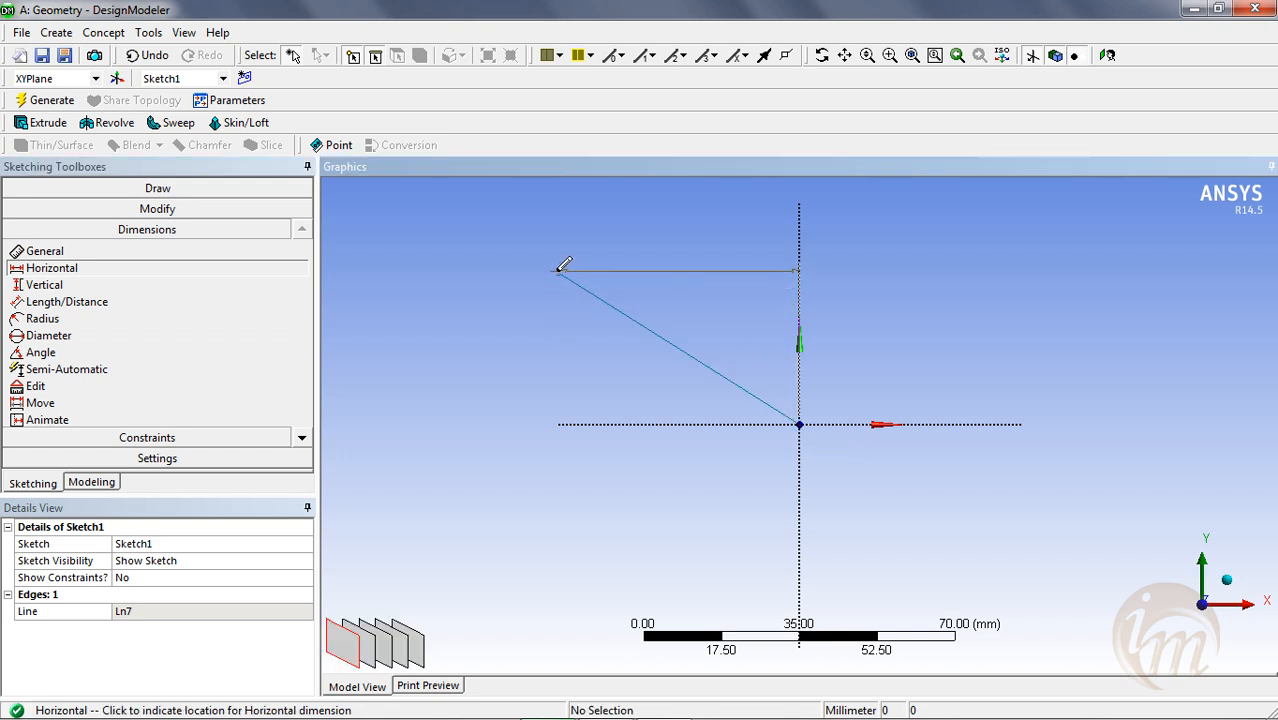
left_click(563, 264)
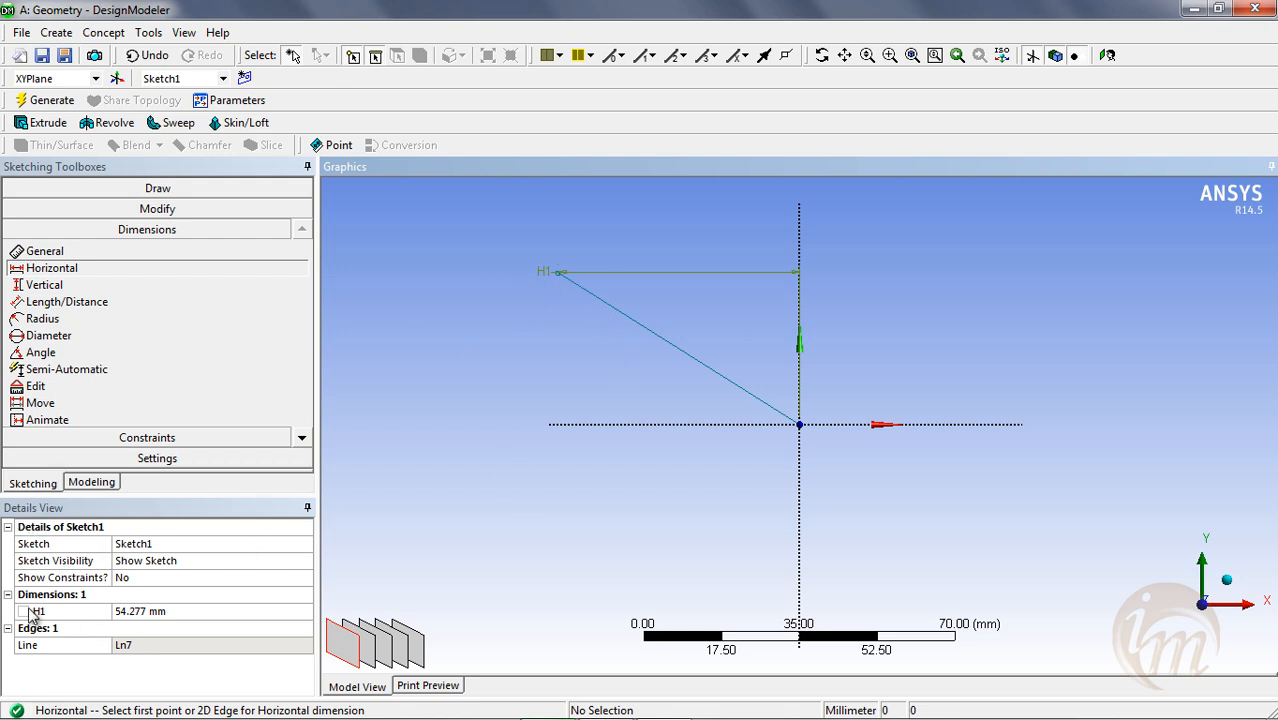
left_click(175, 610)
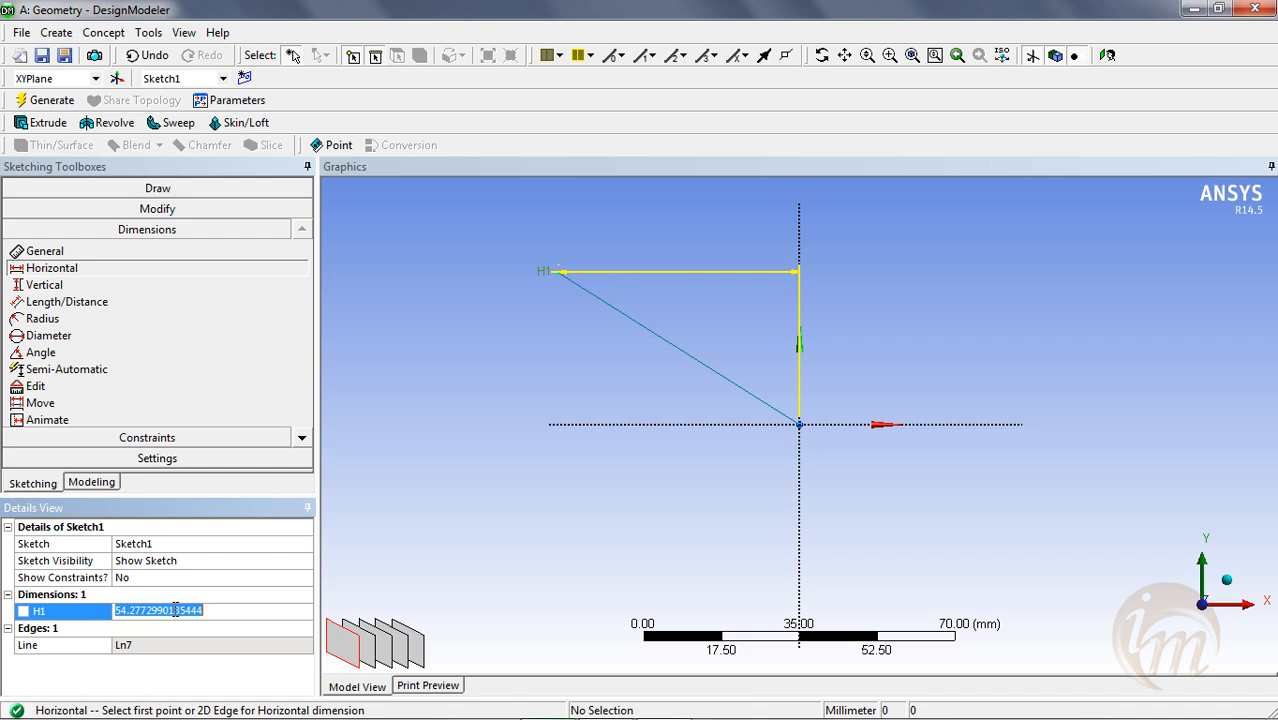
type("100")
left_click(433, 506)
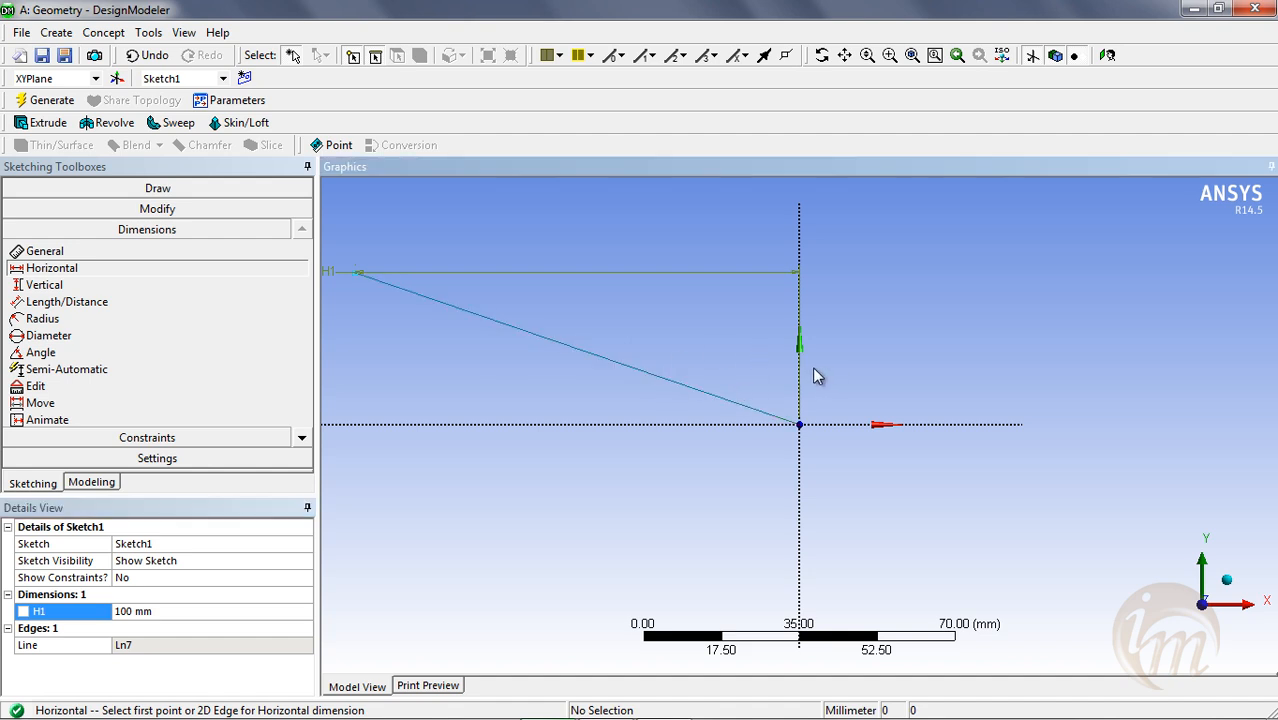
Place an angle dimension between the slanted line and the vertical axis, cycling through the alternate angles to the acute one above the line.
scroll(812, 370, "down", 2)
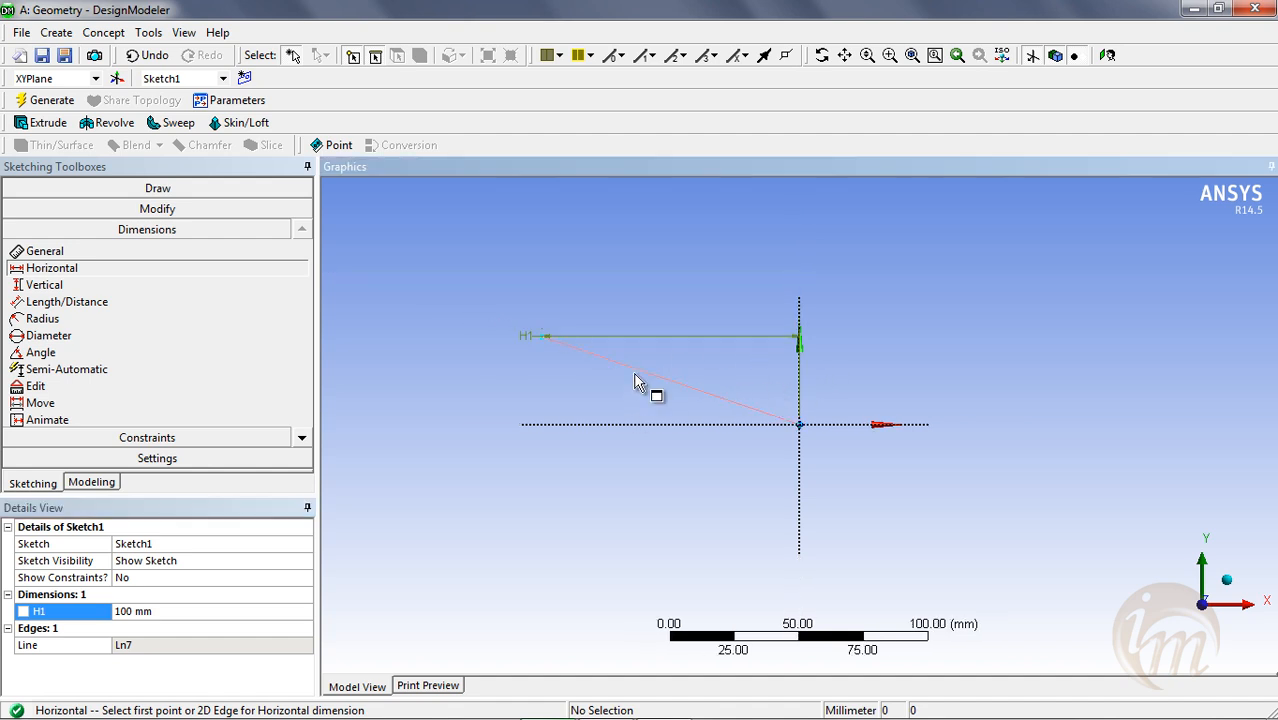
left_click(40, 353)
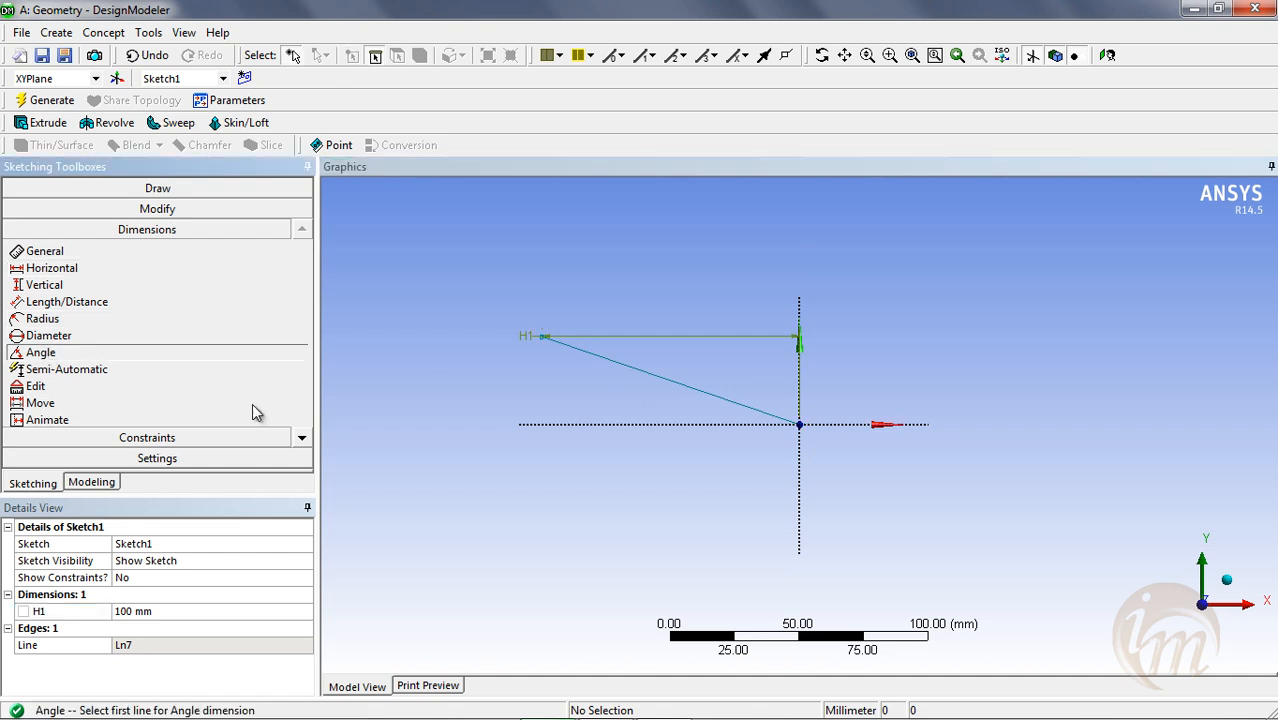
left_click(735, 410)
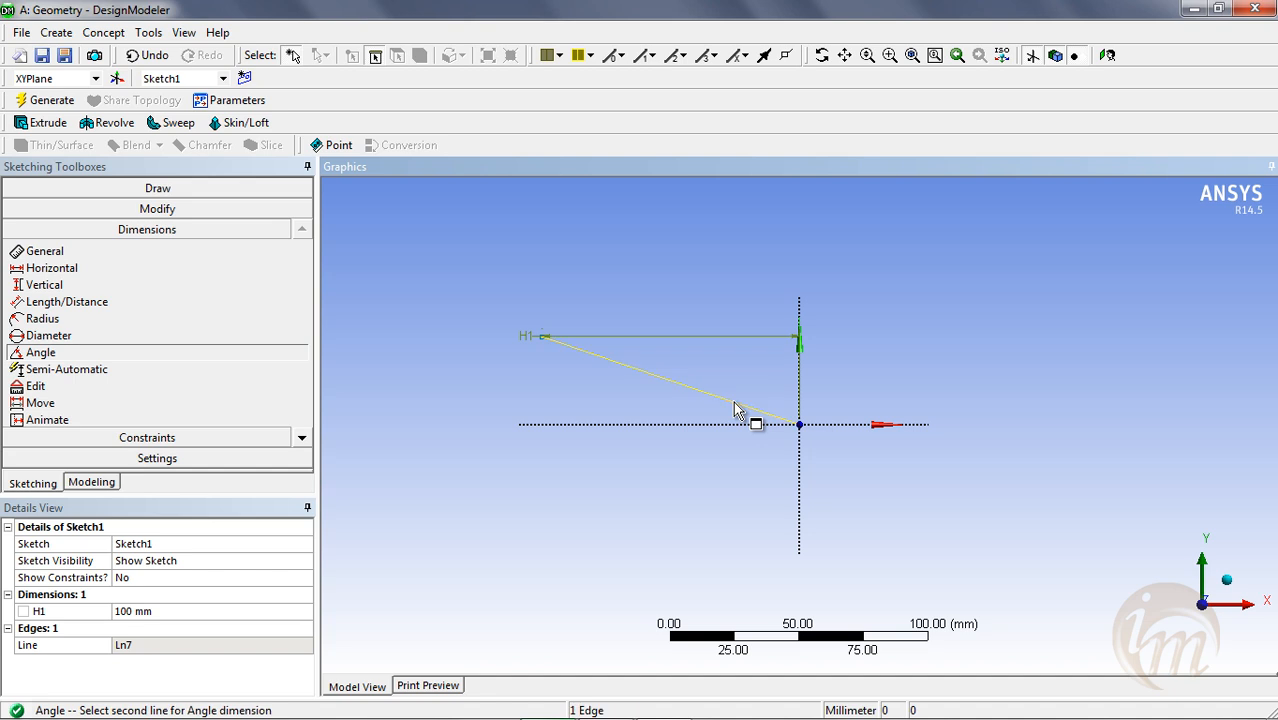
left_click(800, 368)
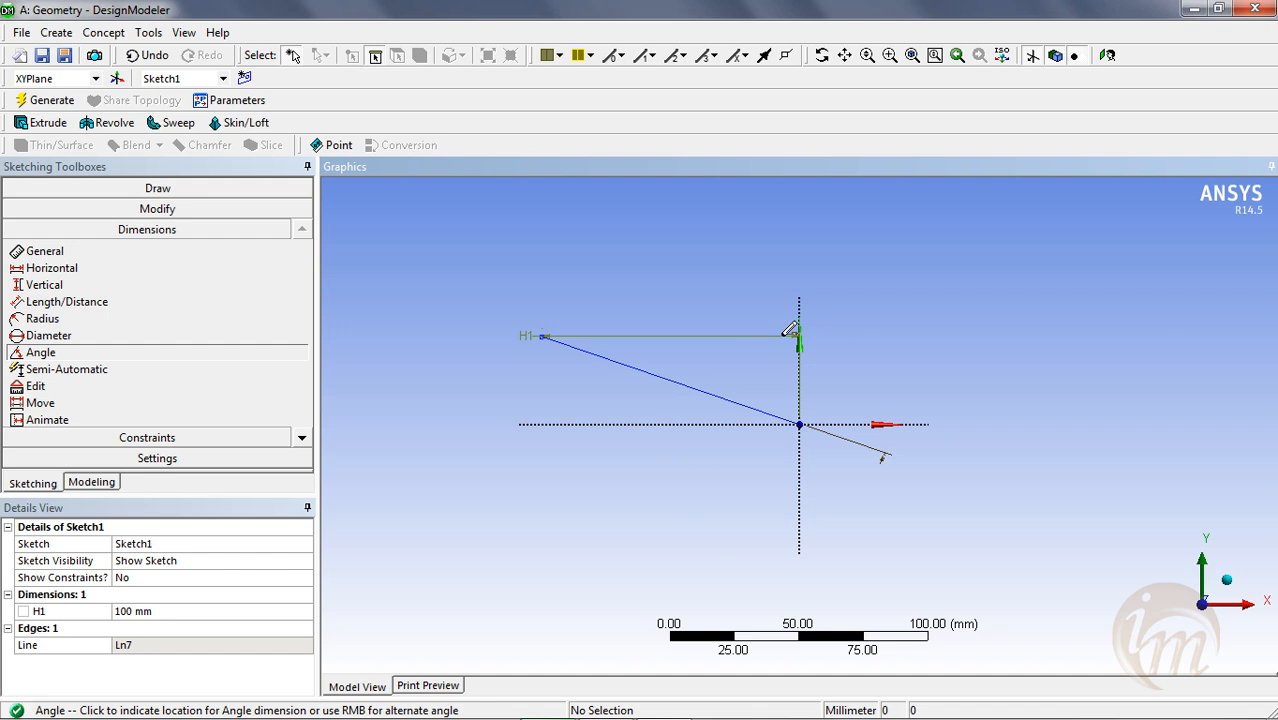
right_click(729, 355)
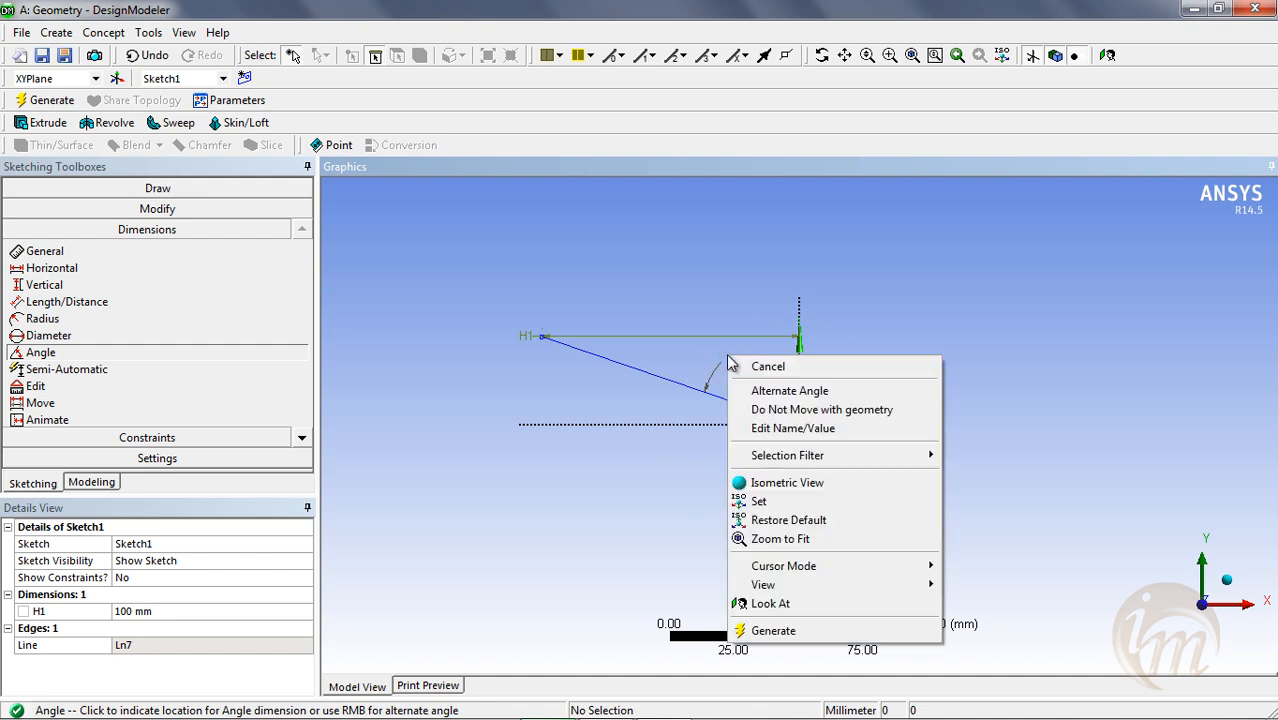
left_click(775, 398)
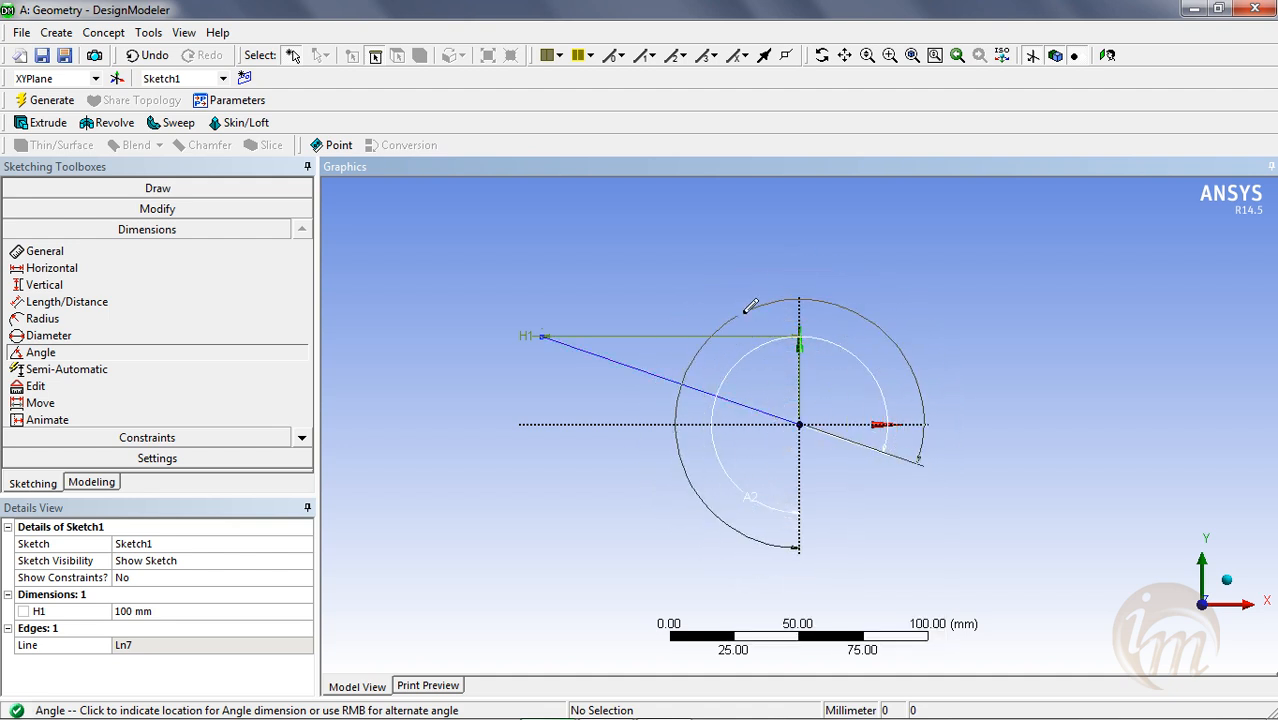
right_click(718, 345)
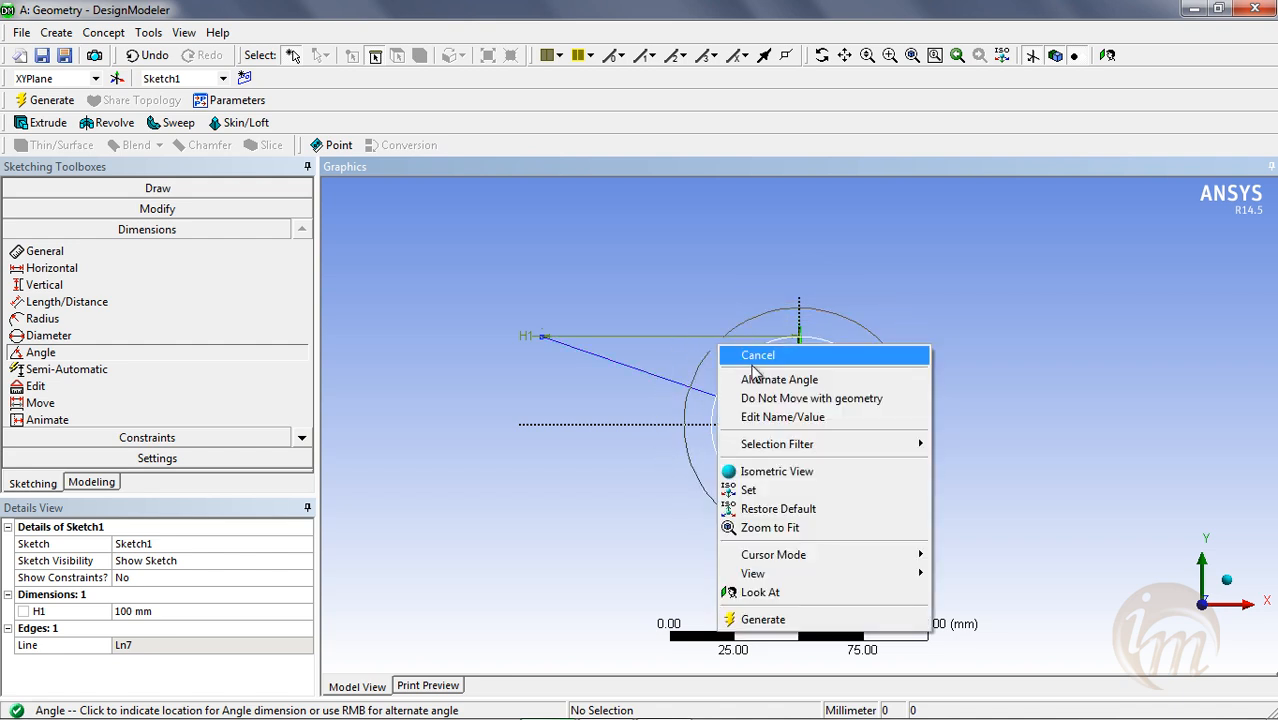
left_click(773, 378)
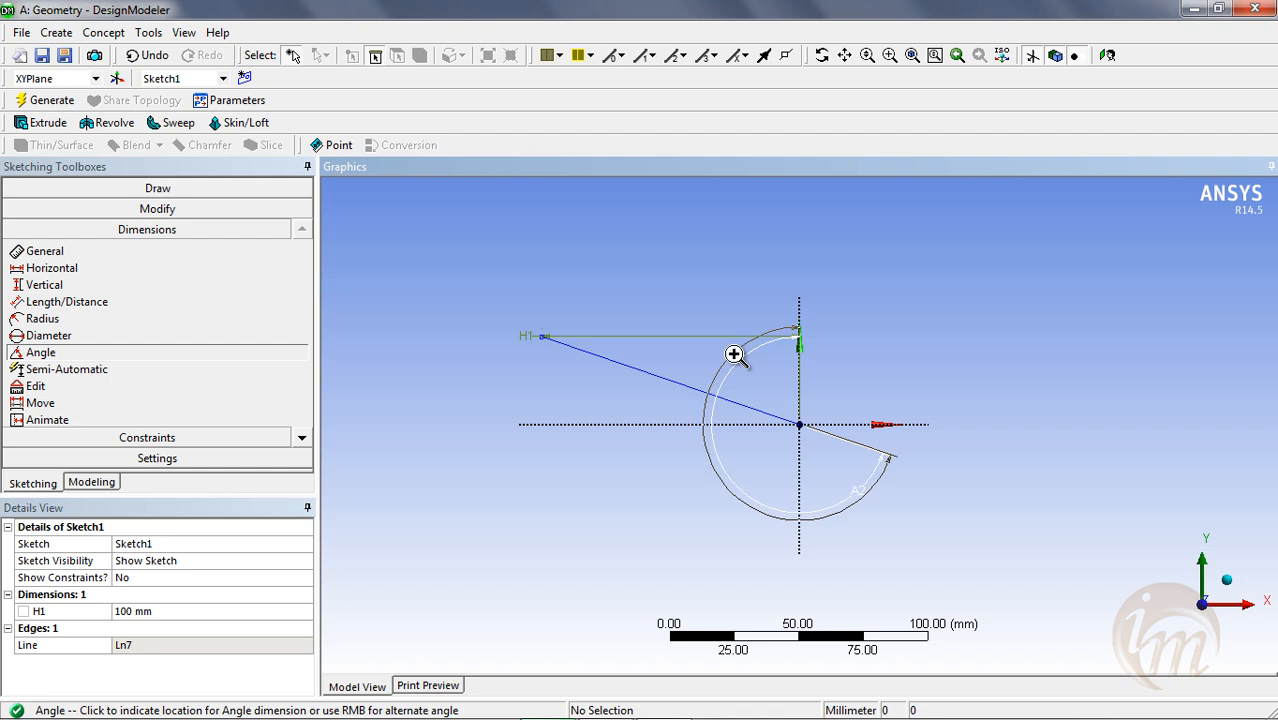
right_click(736, 352)
left_click(775, 386)
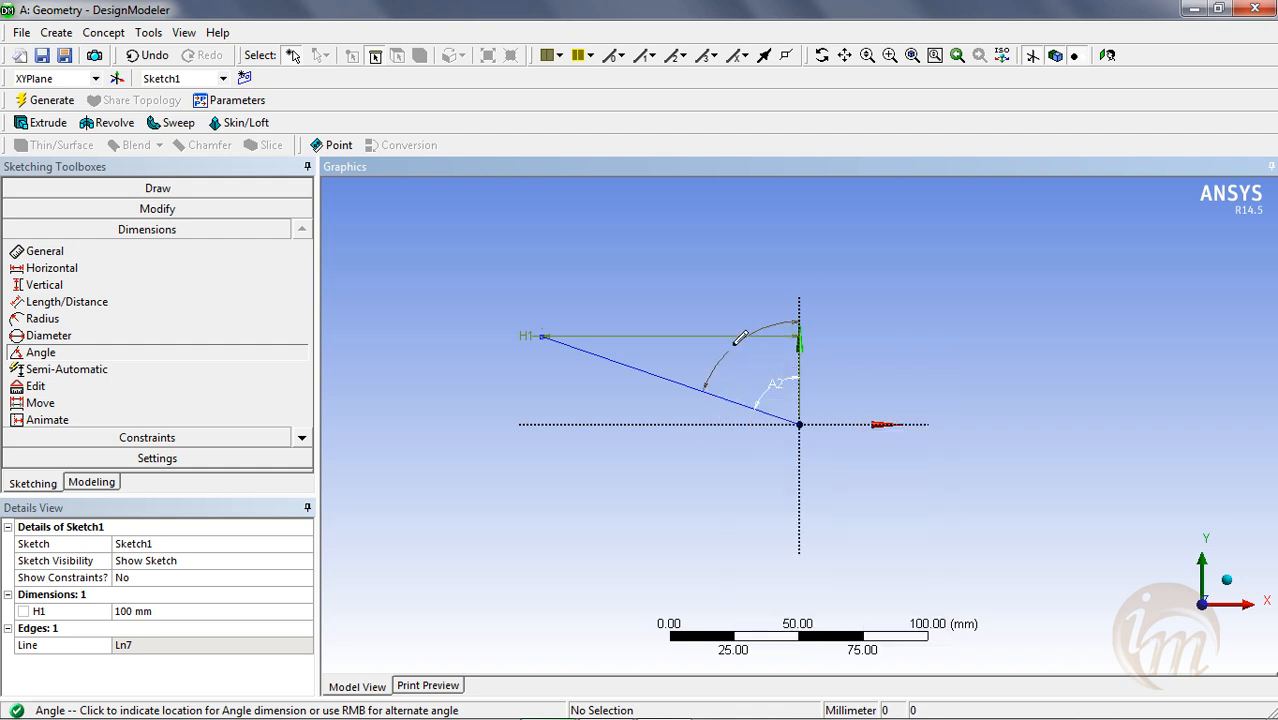
left_click(689, 302)
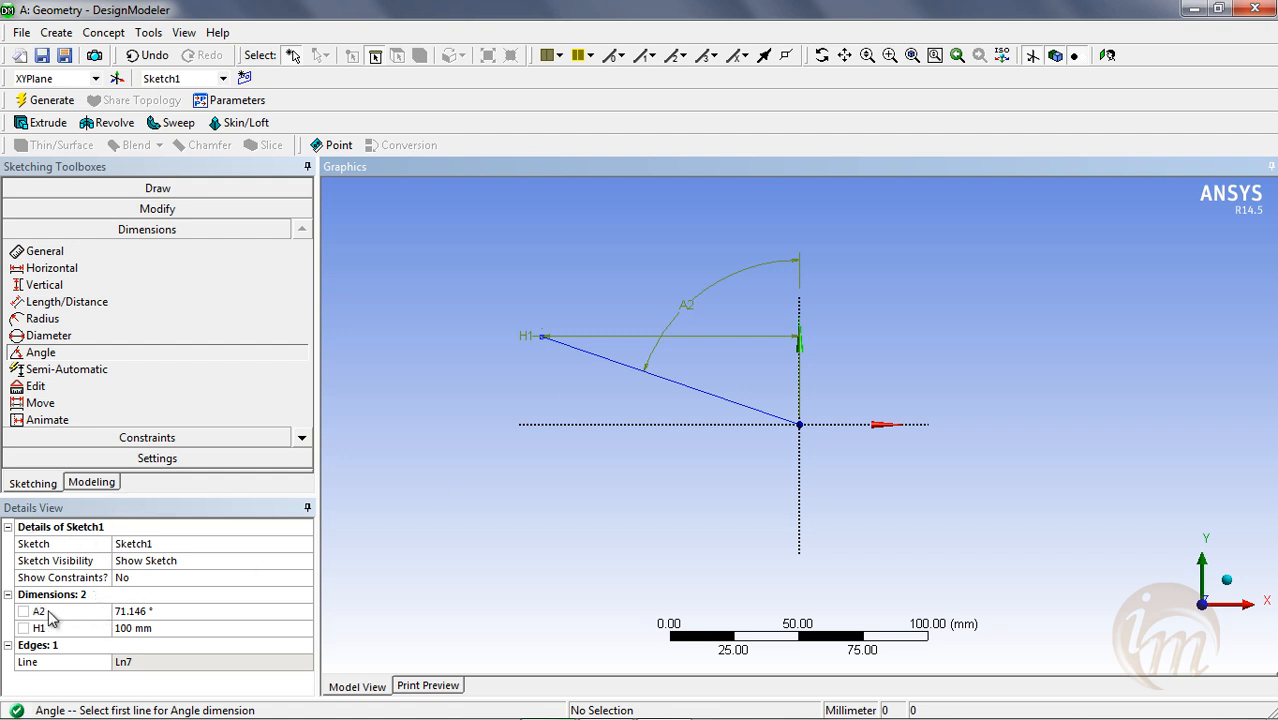
Set the angle between the slanted line and the vertical axis to 80°.
left_click(157, 617)
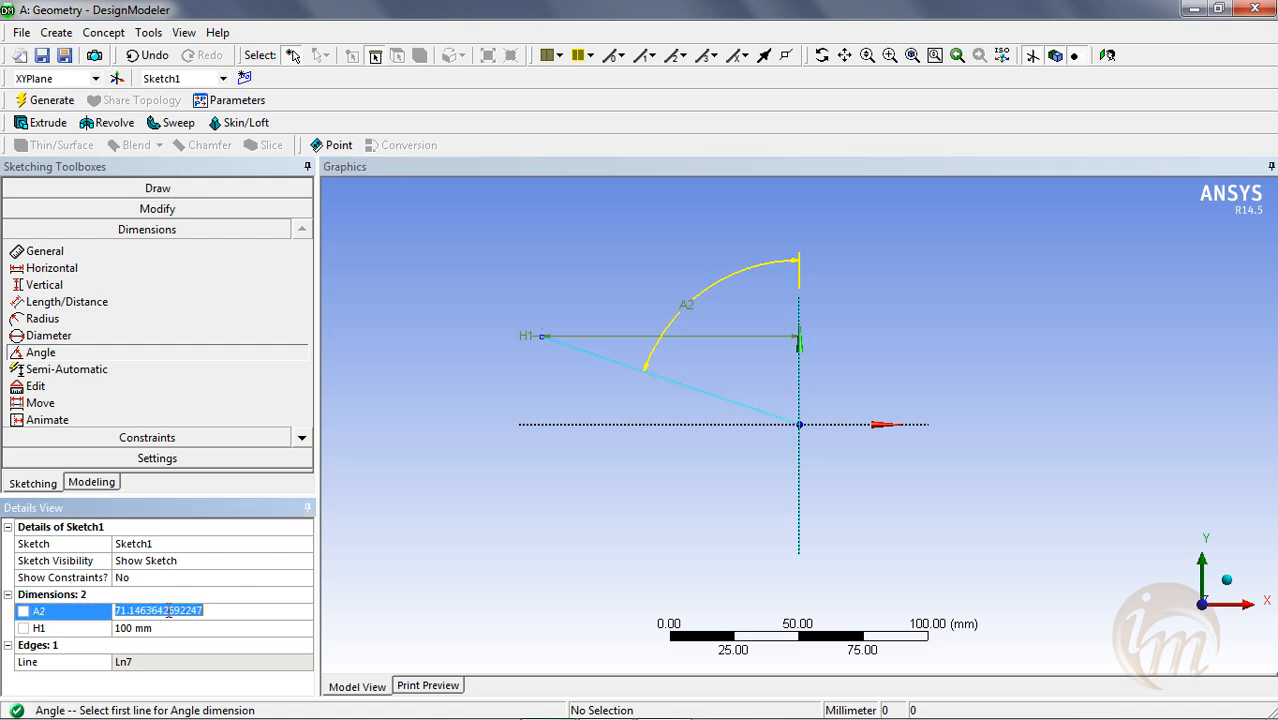
type("80")
key("Return")
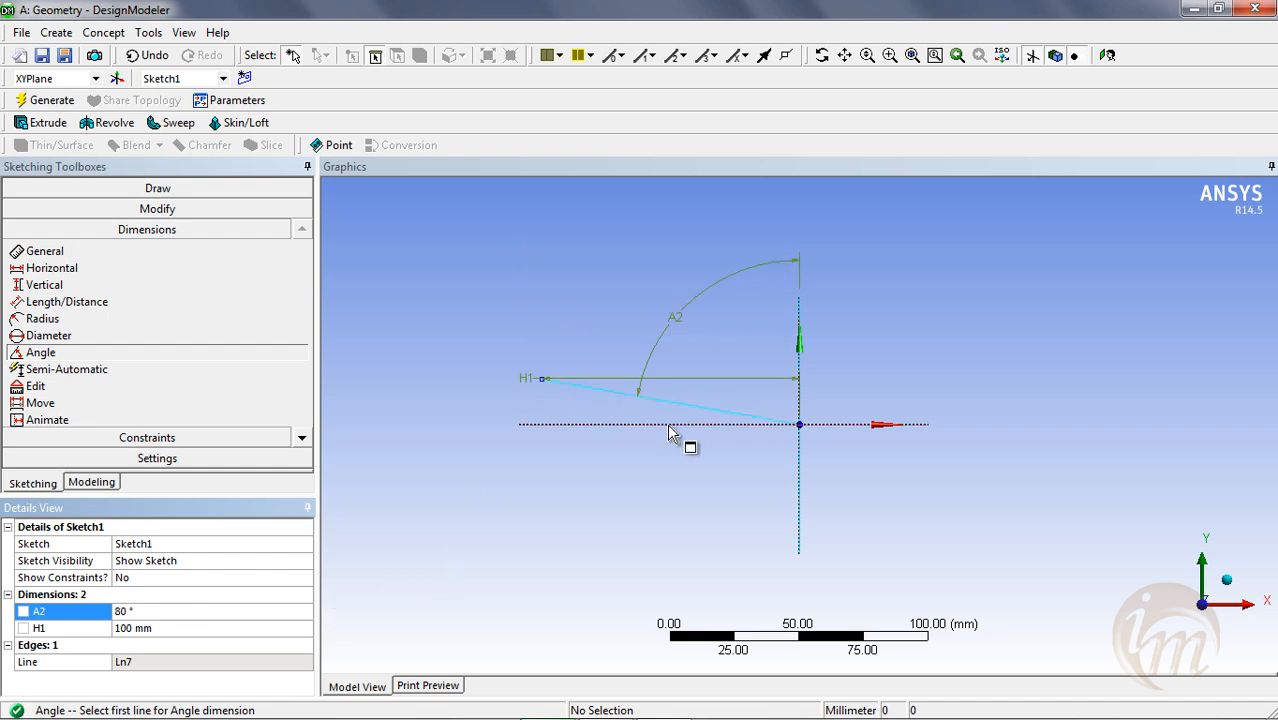
Draw a rectangle in the first quadrant with one corner at the origin, about 110 mm wide and 43 mm high.
left_click(157, 188)
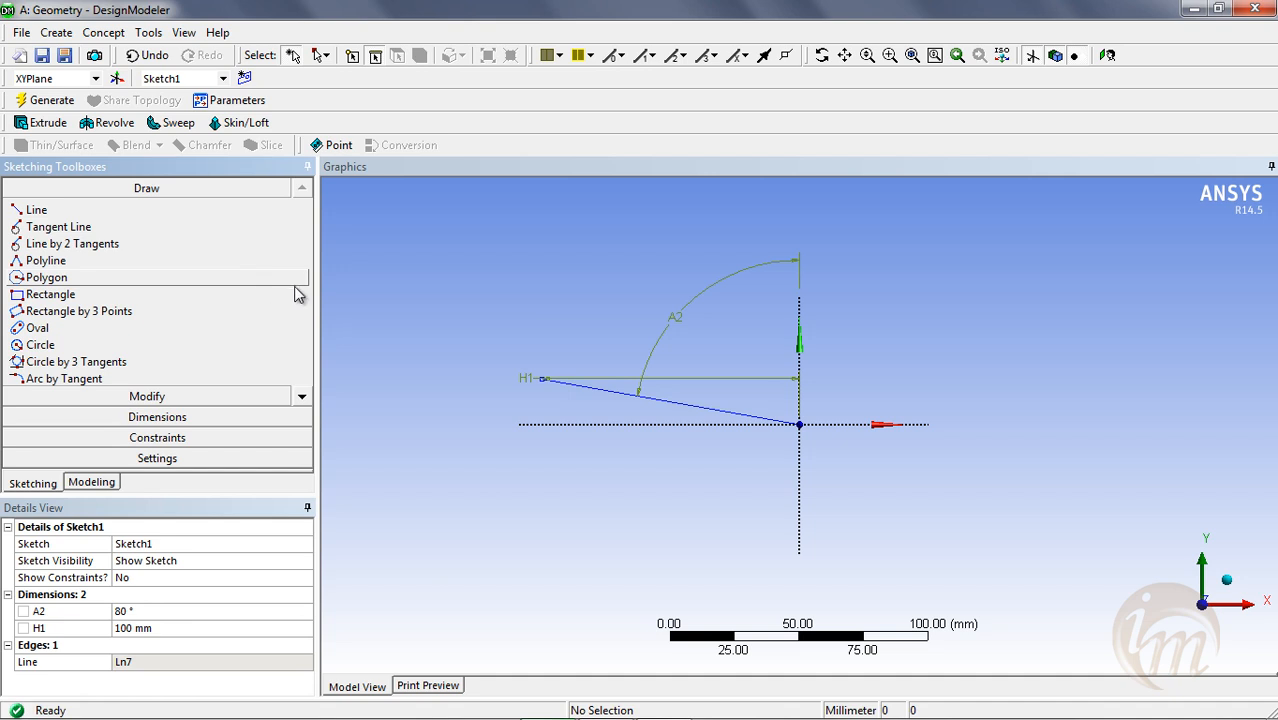
left_click(50, 295)
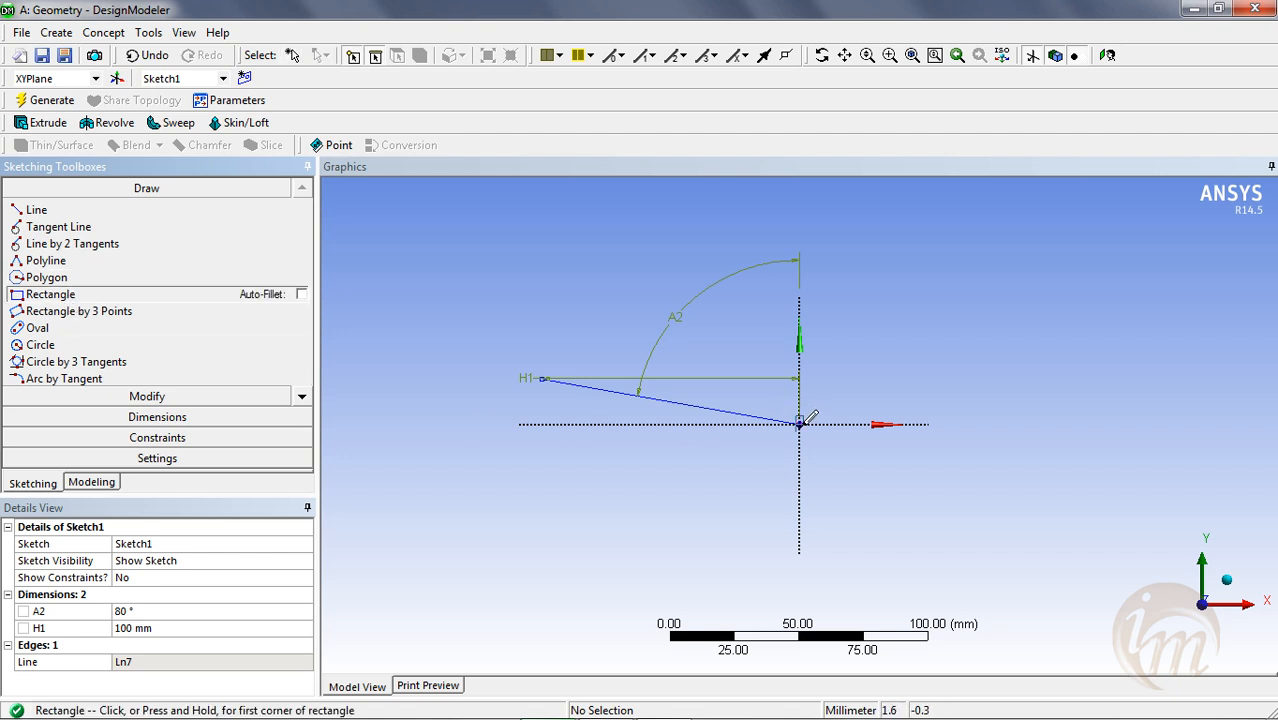
left_click(799, 424)
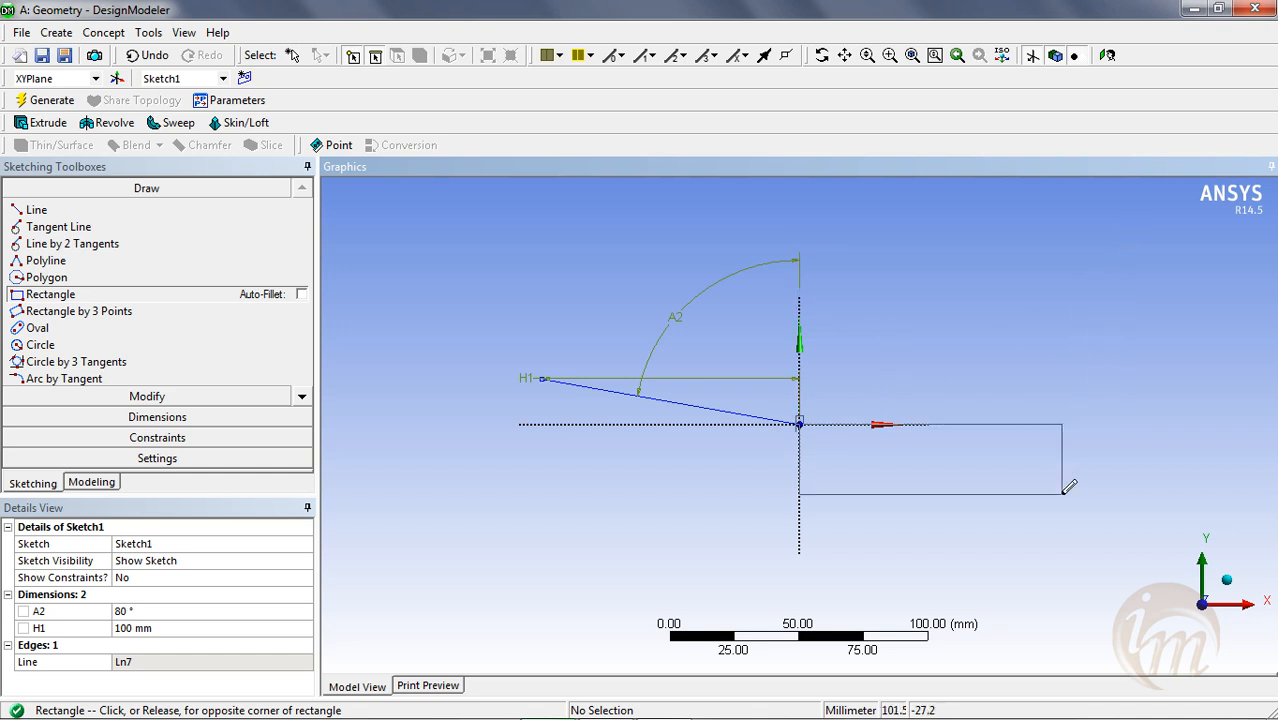
left_click(1083, 313)
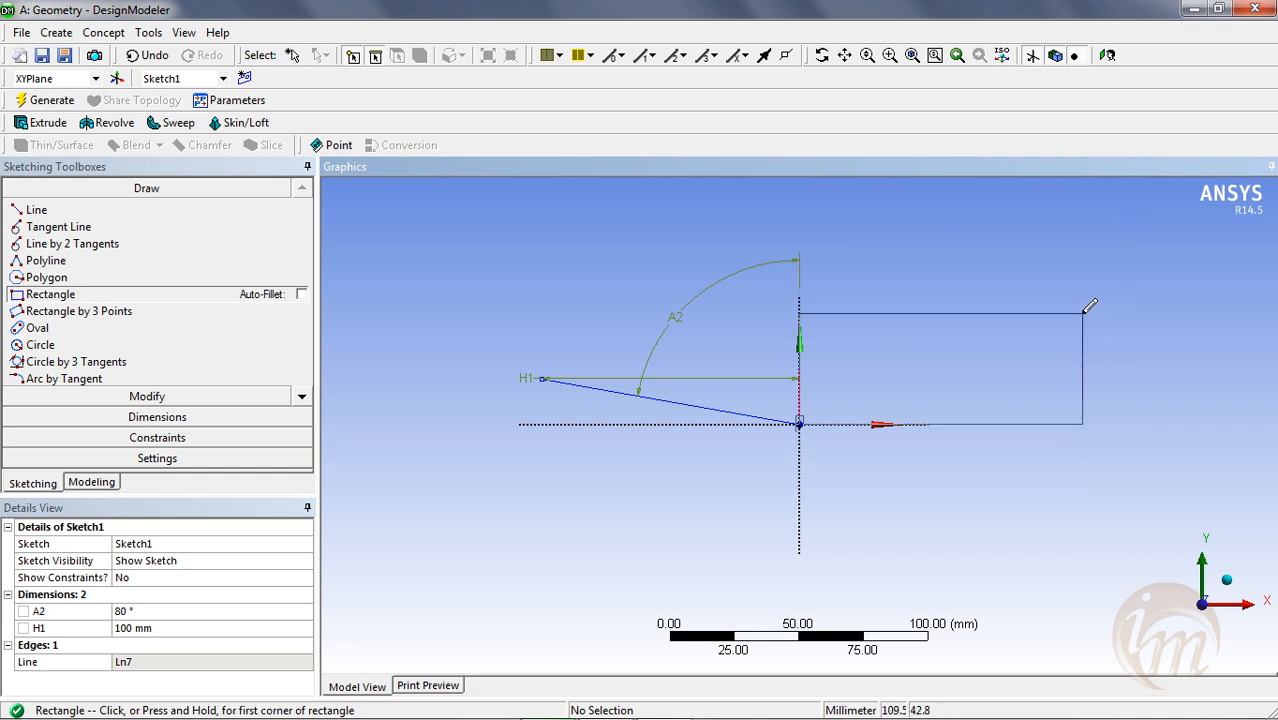
Add a horizontal dimension between the rectangle's vertical sides, placed above it, and a vertical dimension between its horizontal sides, placed beyond its far side.
left_click(190, 418)
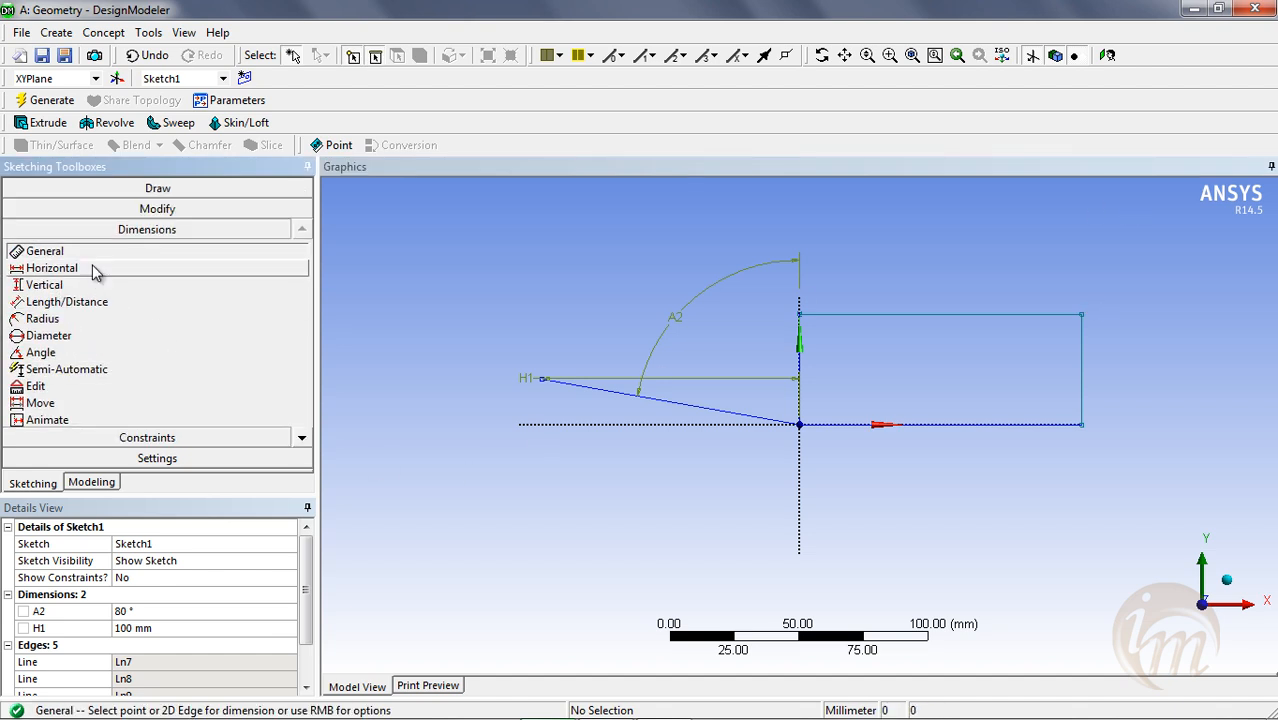
left_click(90, 269)
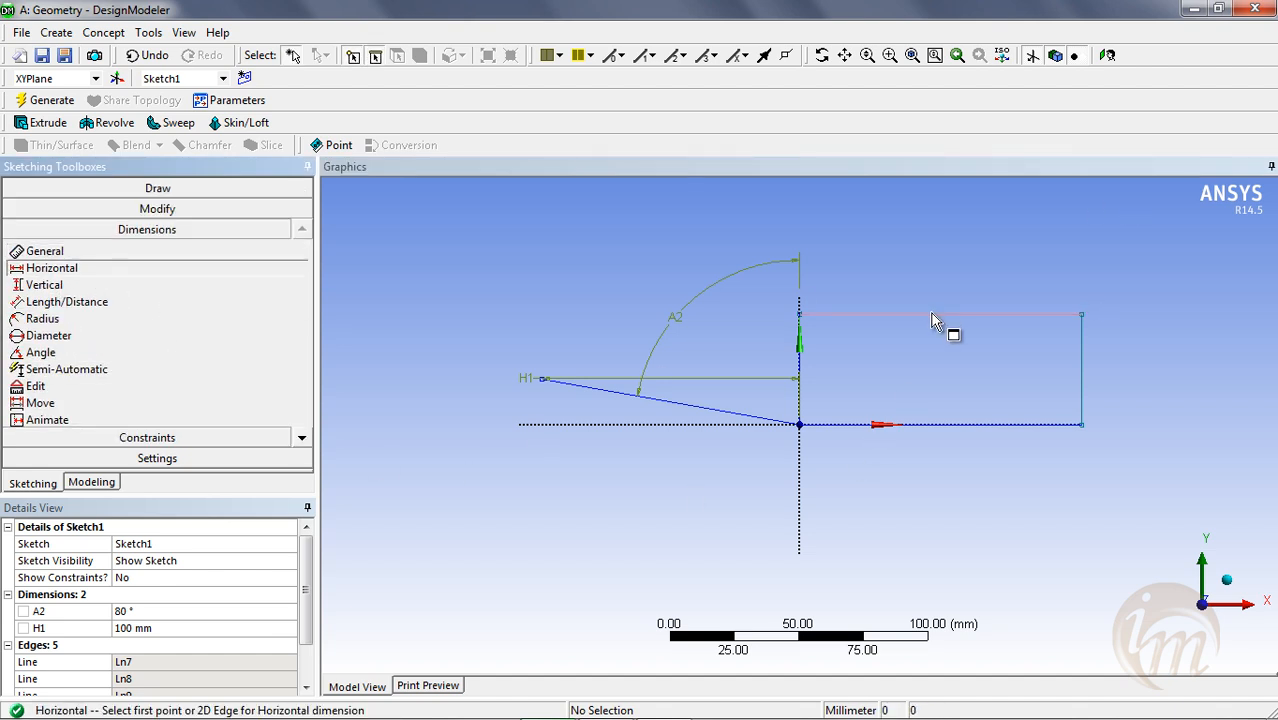
left_click(1085, 370)
left_click(821, 362)
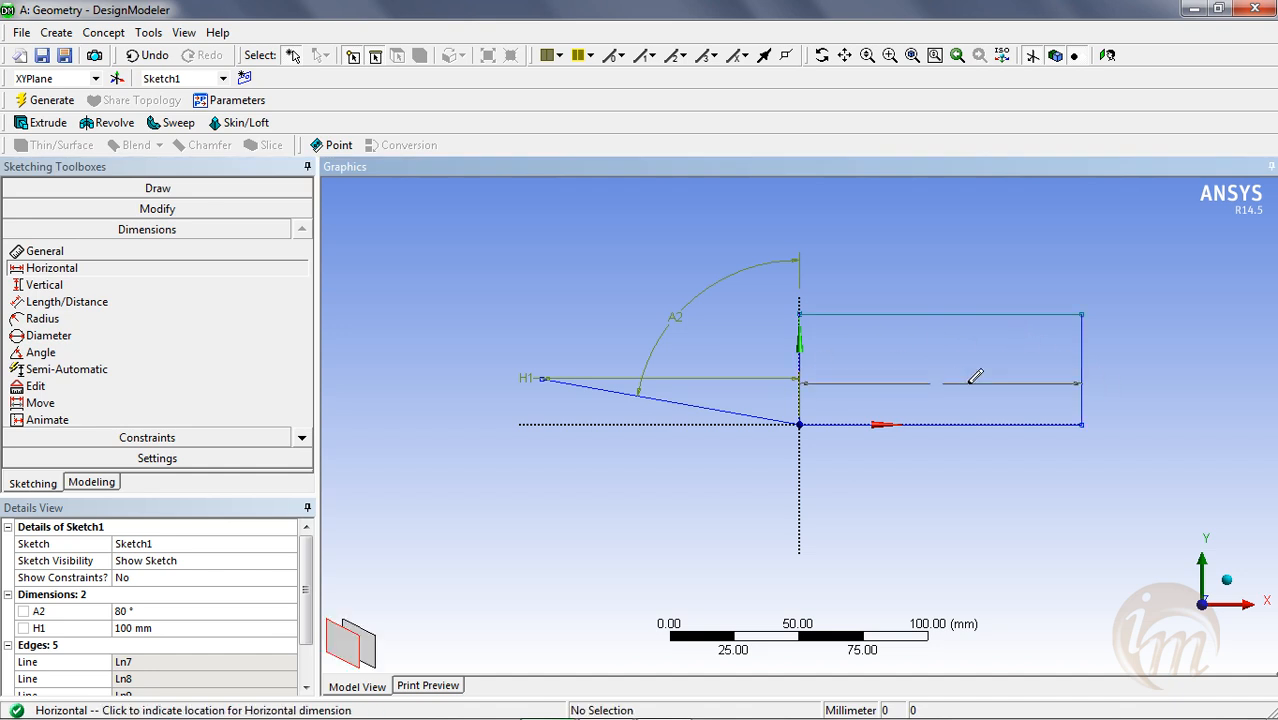
left_click(1036, 261)
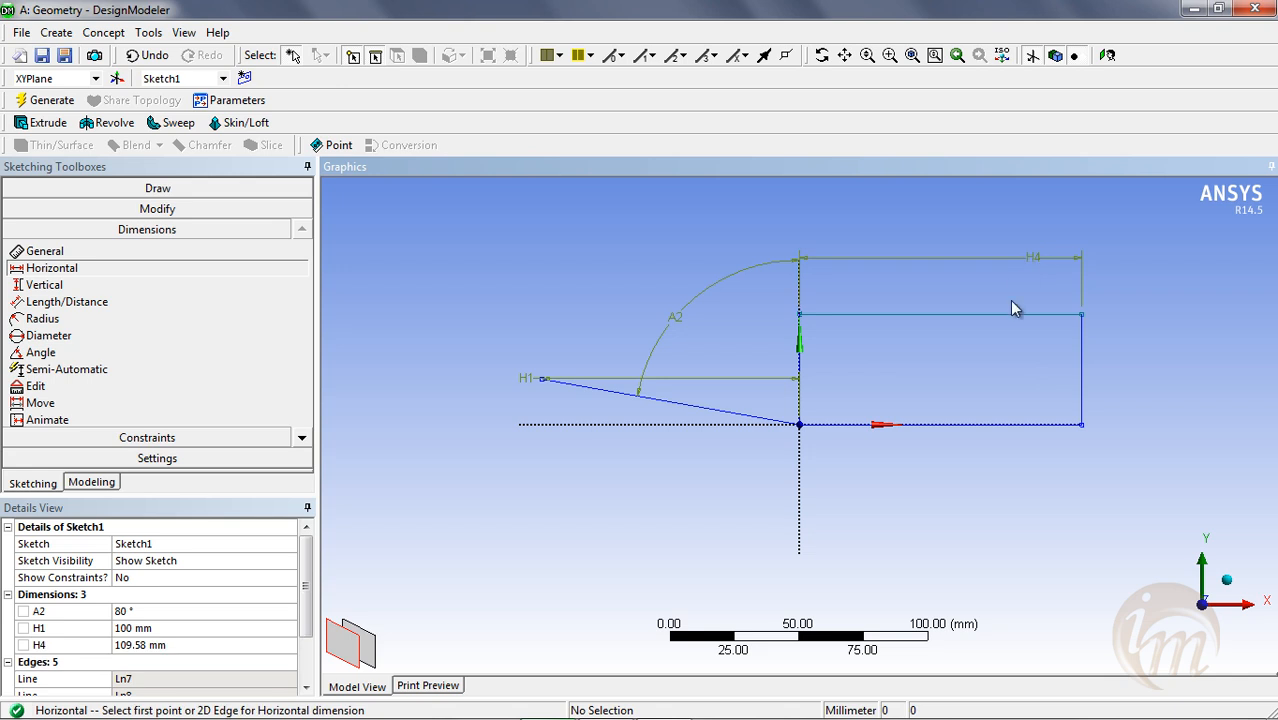
left_click(44, 285)
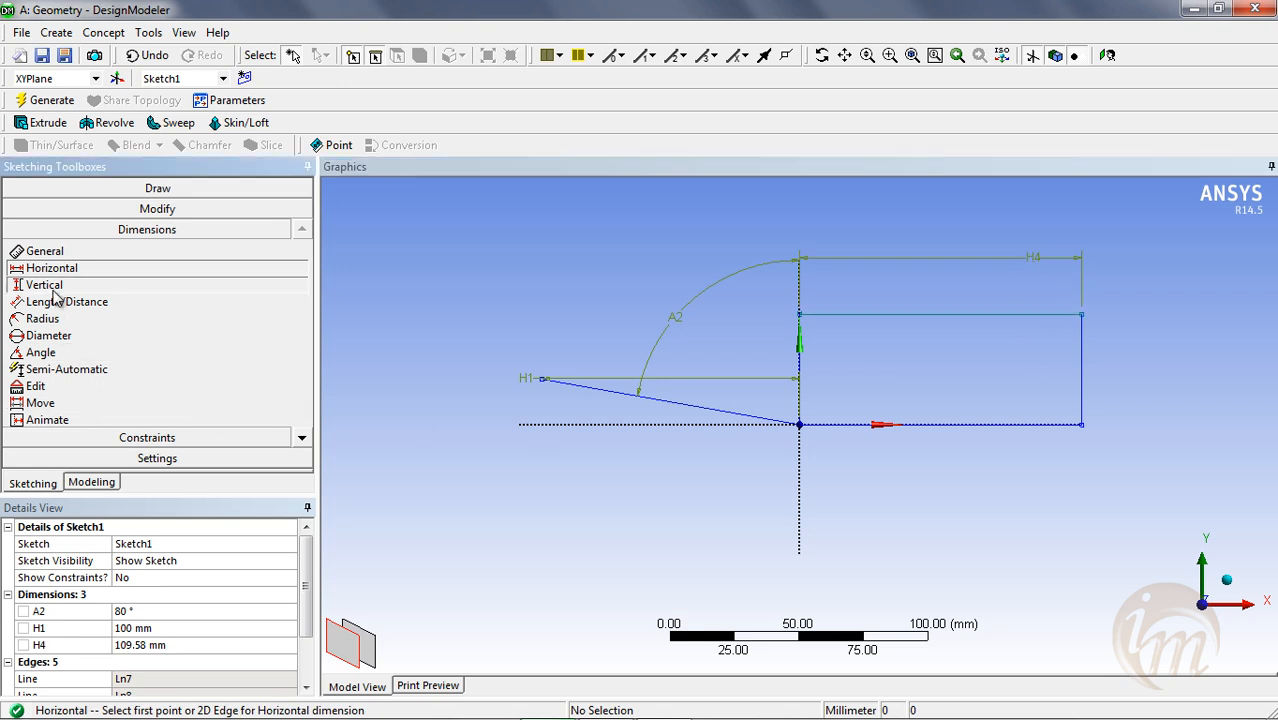
left_click(1033, 316)
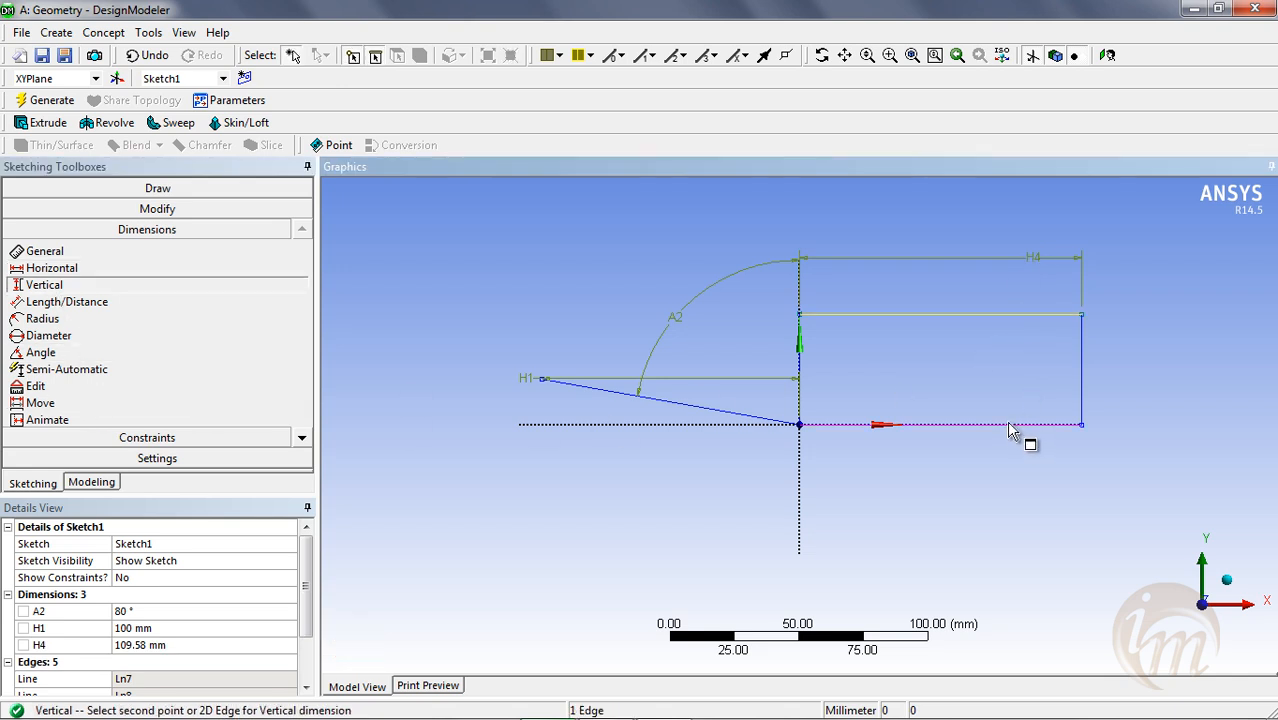
left_click(1010, 425)
left_click(1127, 330)
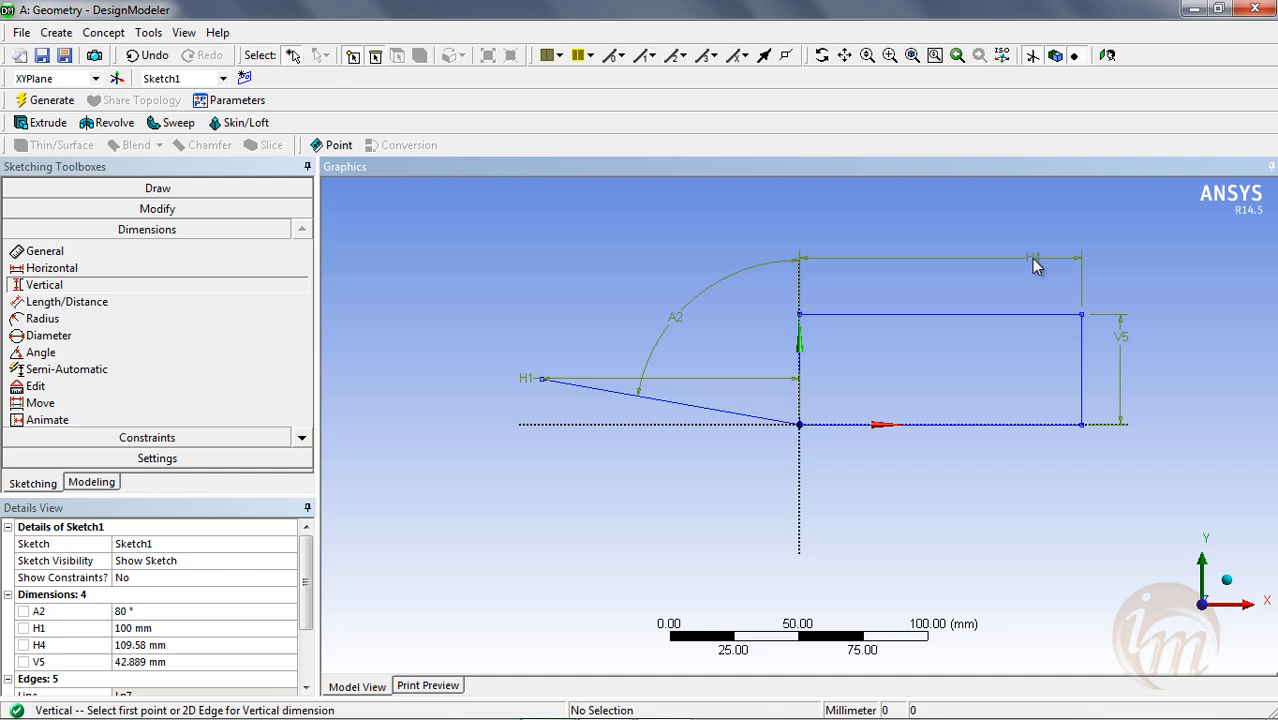
Set the rectangle's width dimension to 110 mm and its height dimension to 50 mm.
left_click(171, 649)
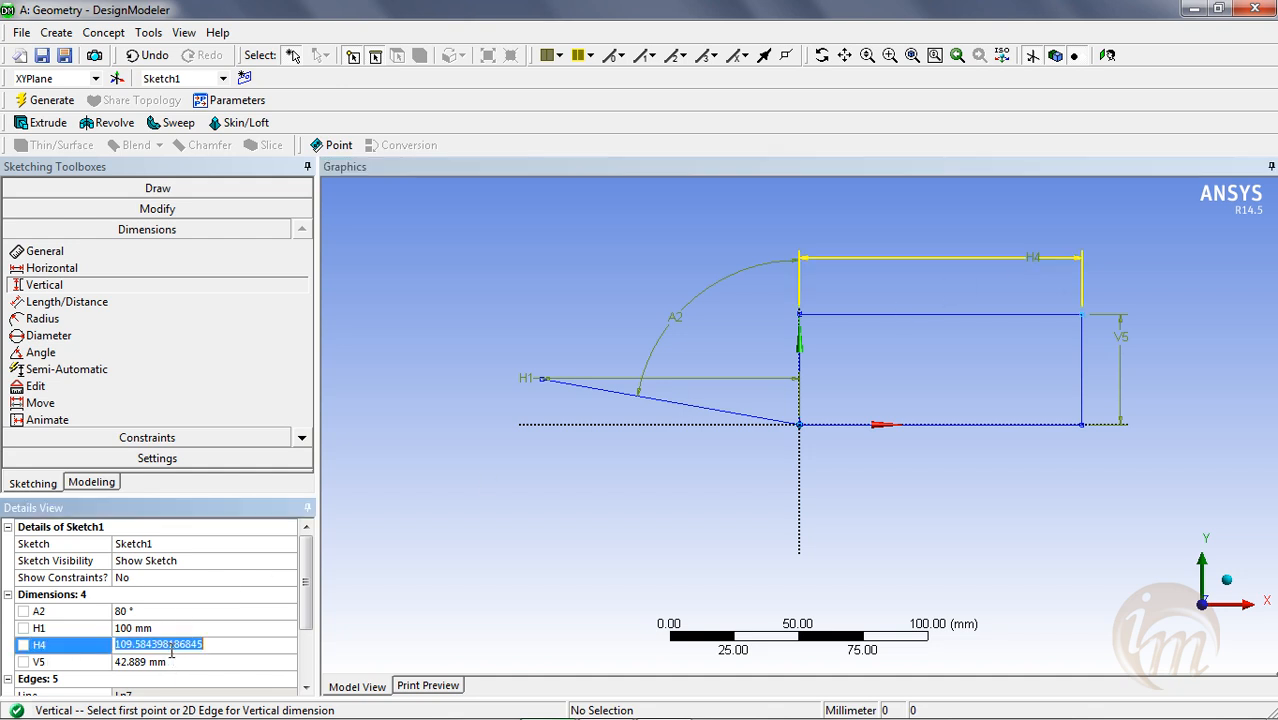
type("110")
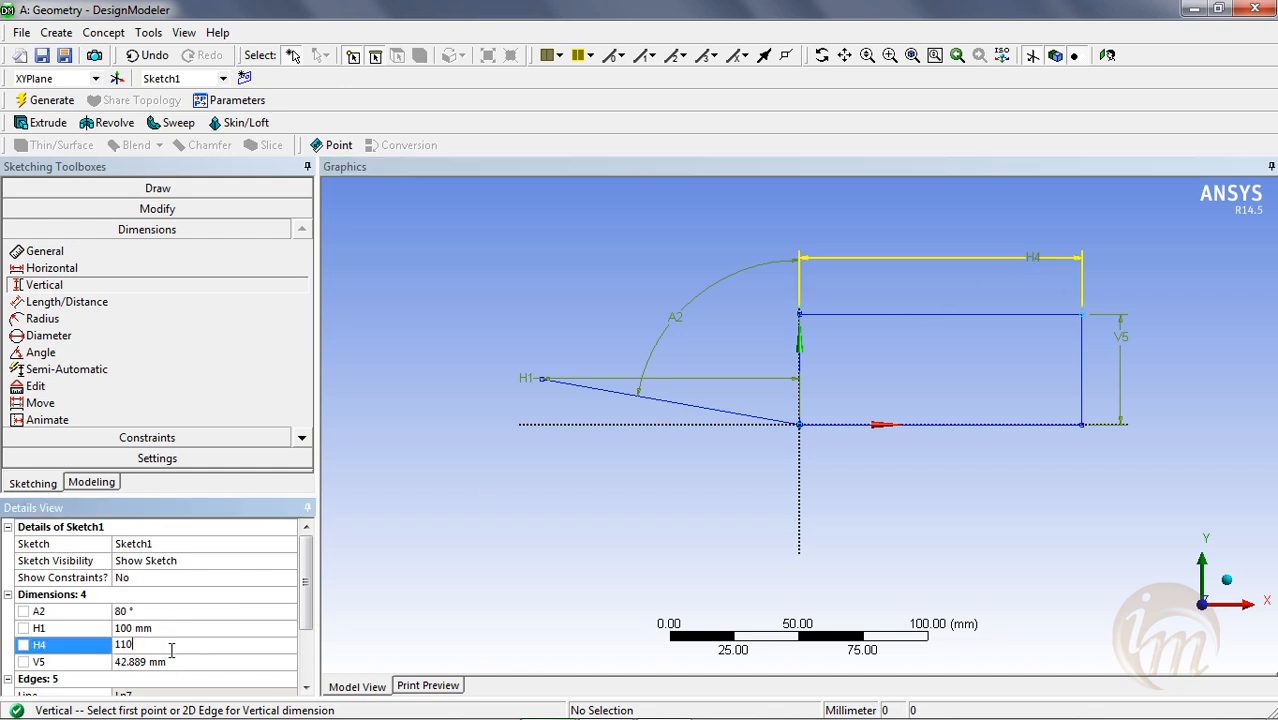
key("Return")
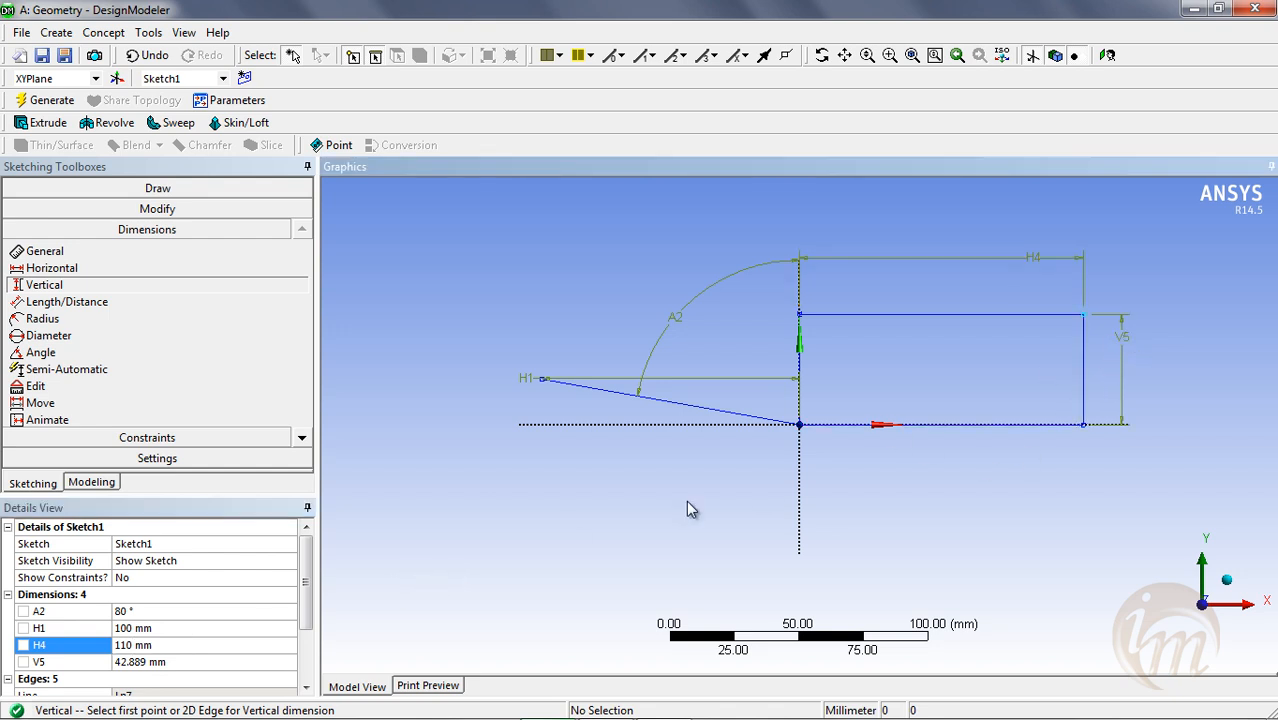
left_click(155, 661)
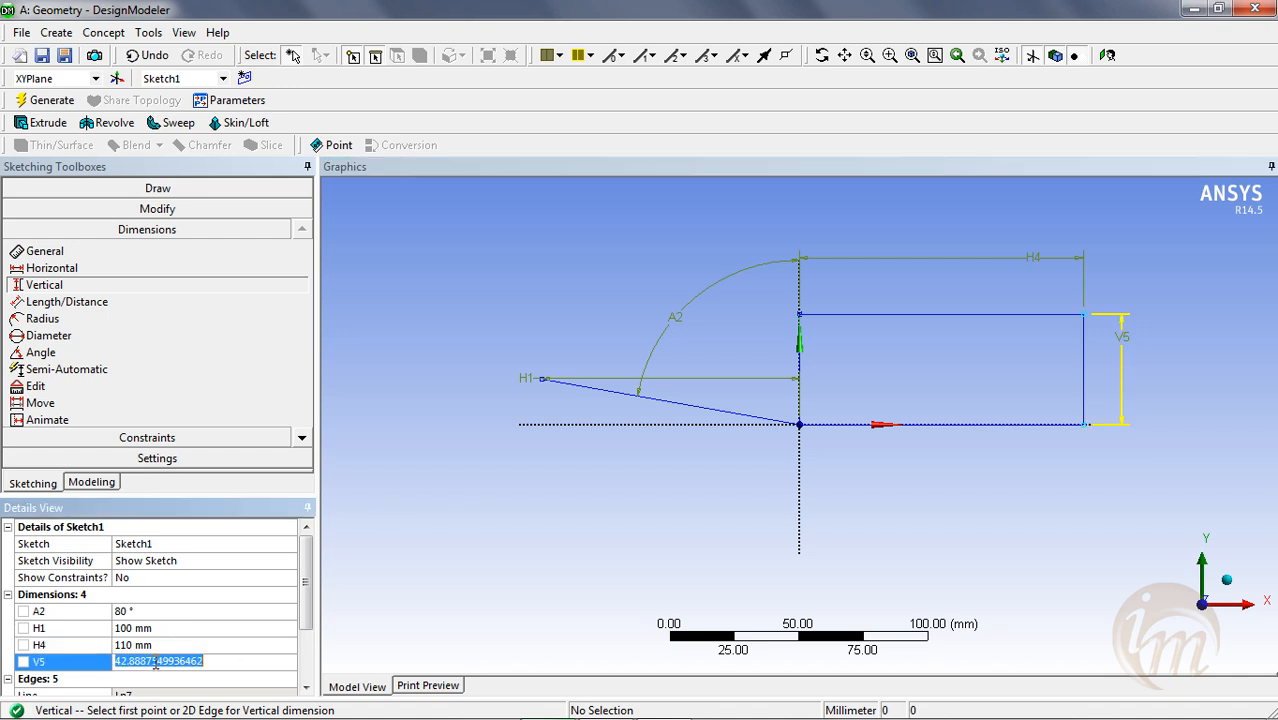
type("50")
key("Return")
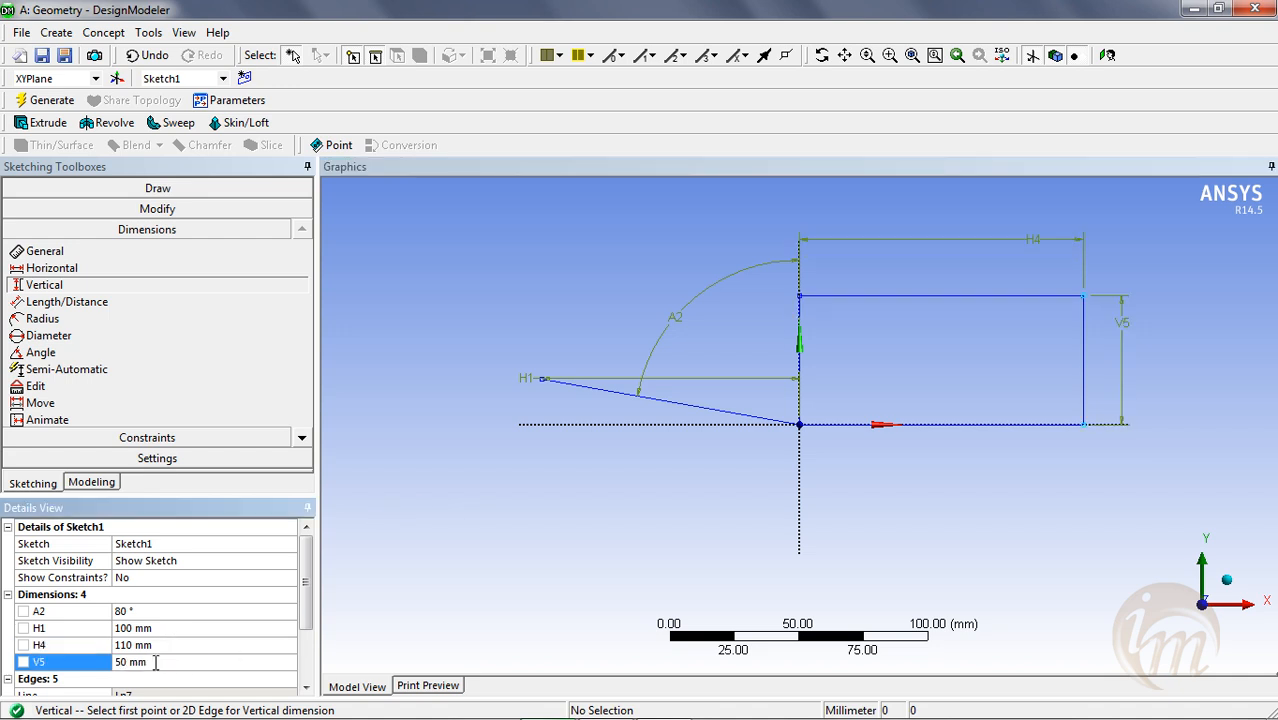
Draw a 6-sided polygon centred on the origin with a vertex on the vertical axis, about 54 mm above the origin.
left_click(153, 194)
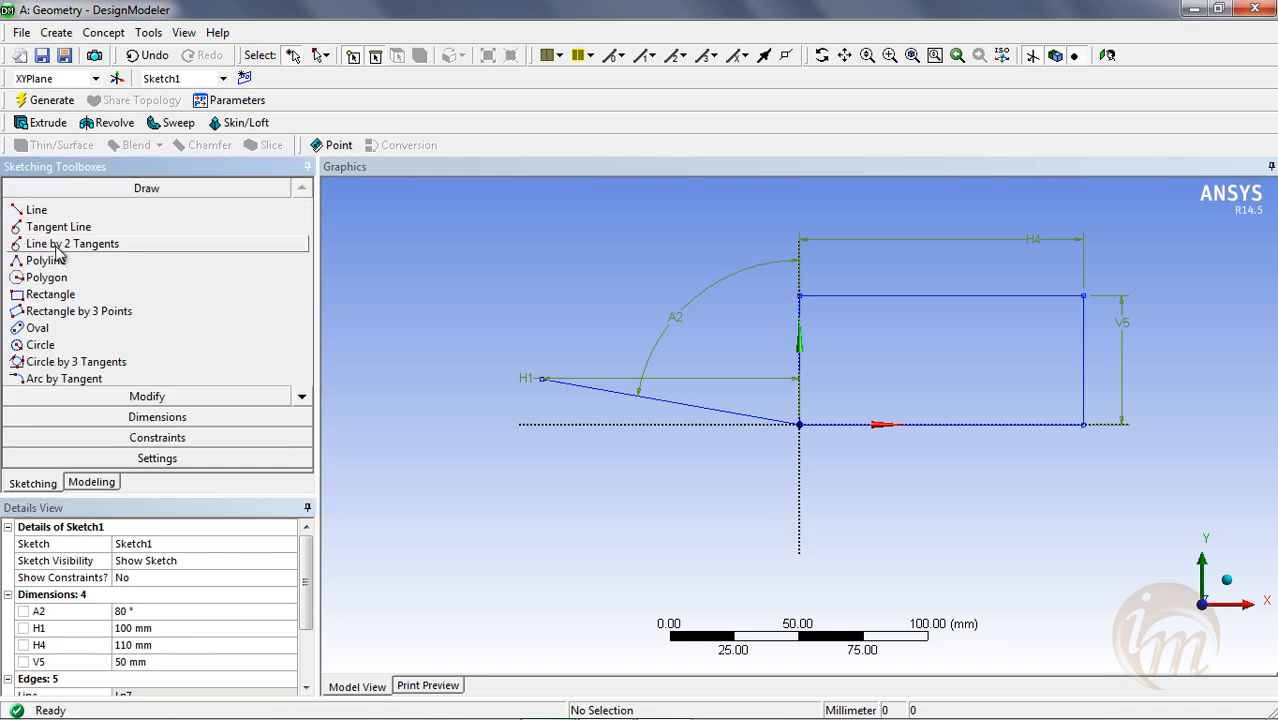
left_click(300, 398)
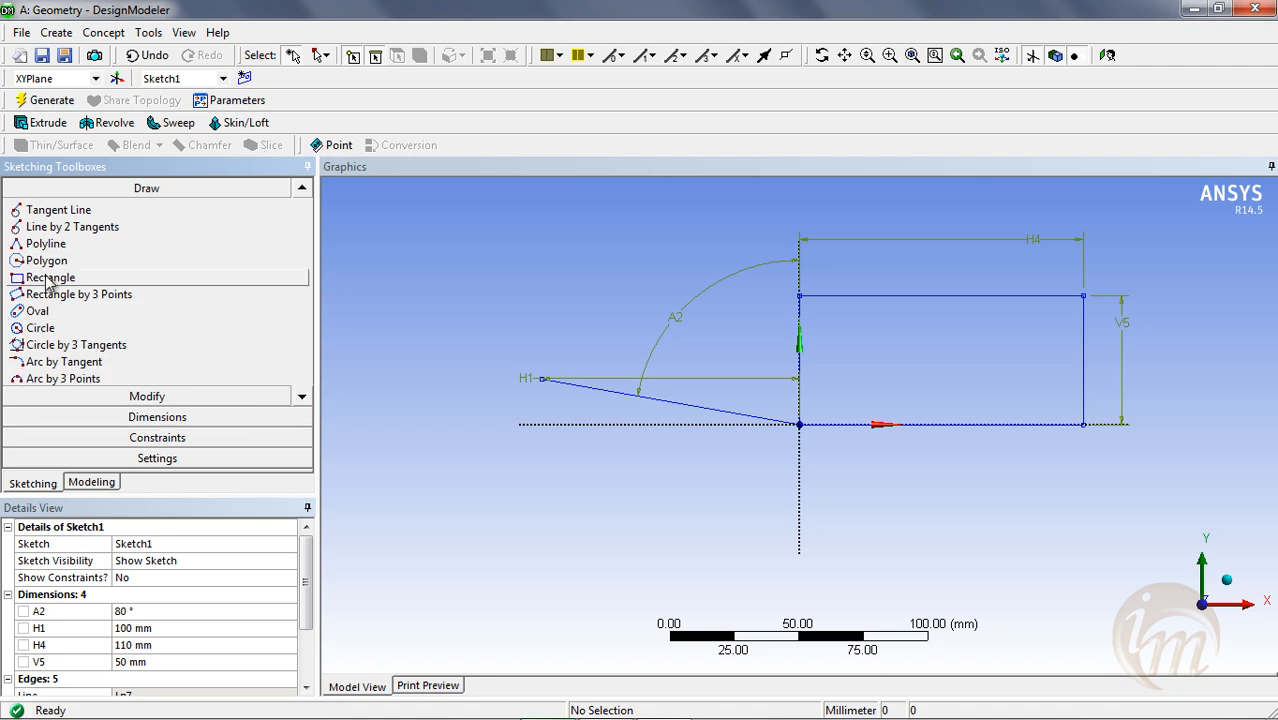
left_click(46, 260)
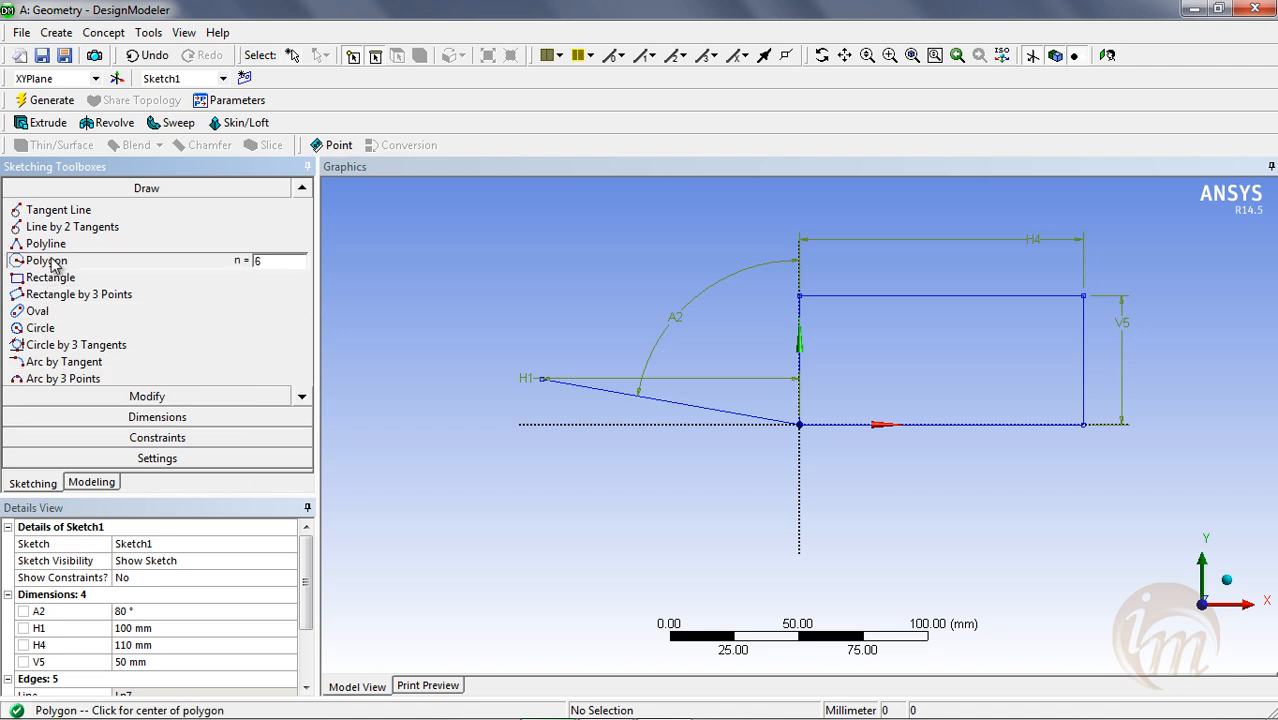
left_click(799, 424)
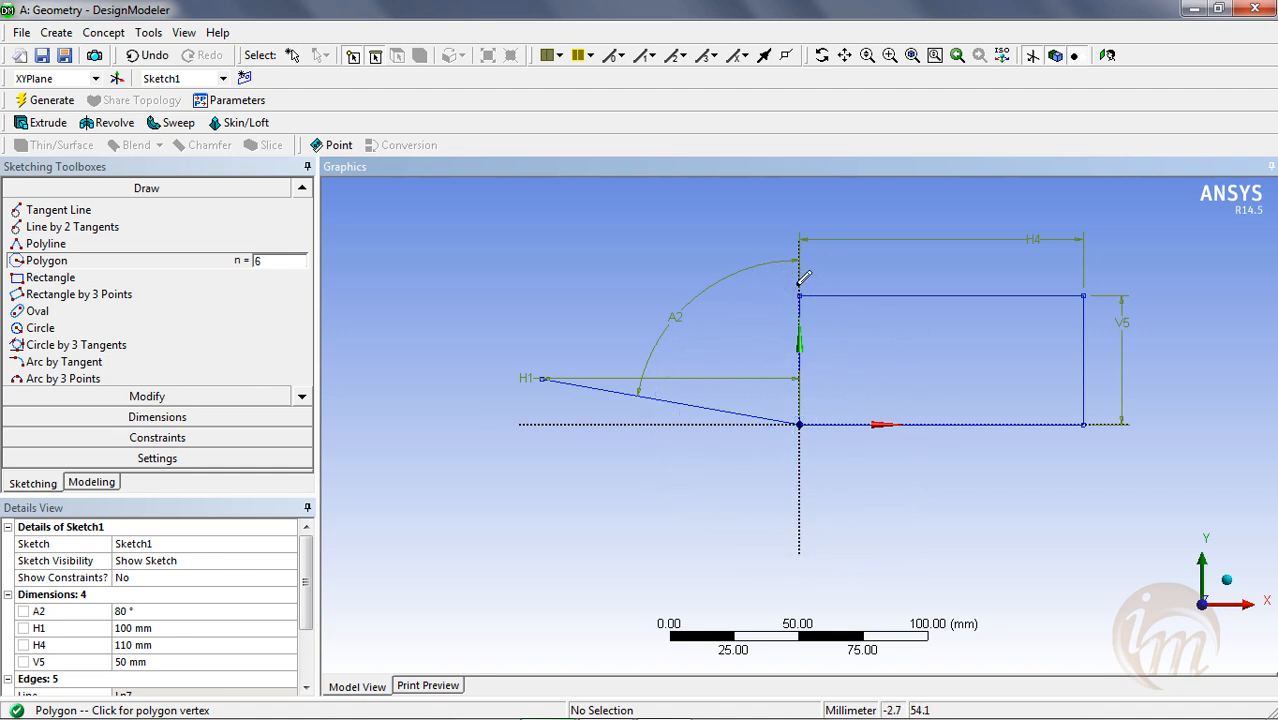
left_click(799, 285)
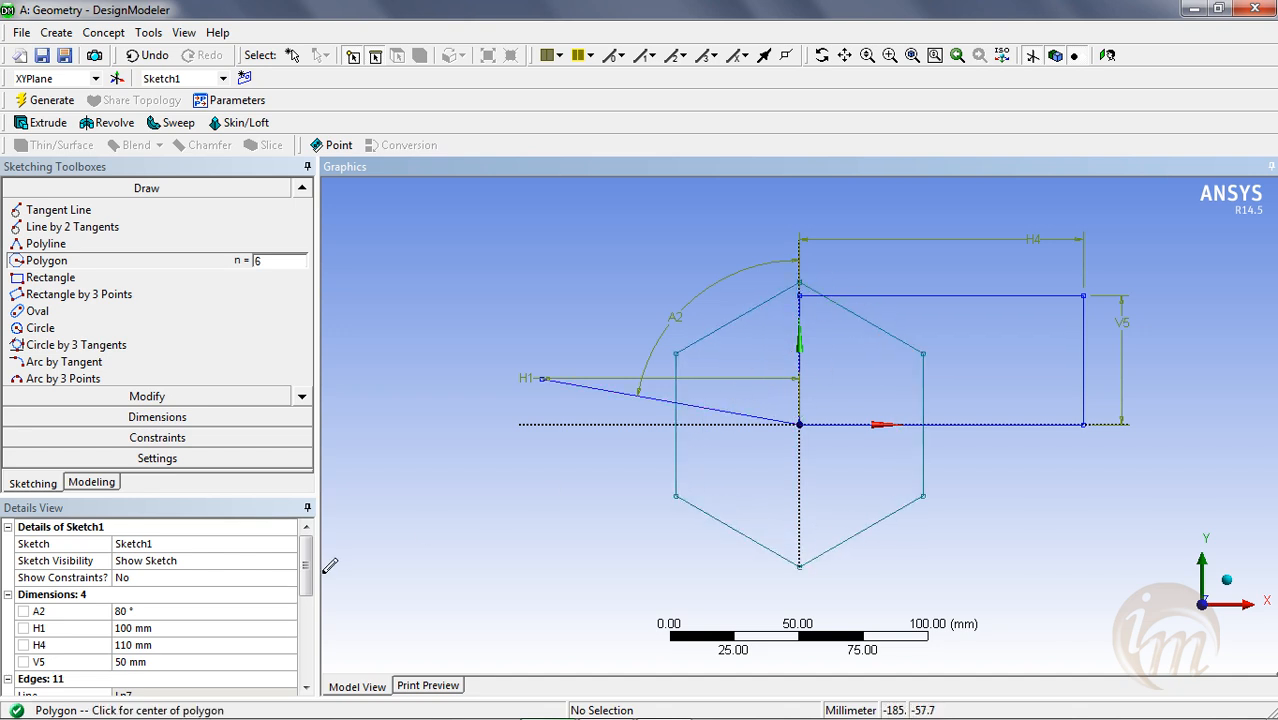
mouse_move(307, 570)
left_mouse_down()
mouse_move(311, 596)
mouse_move(313, 568)
left_mouse_up()
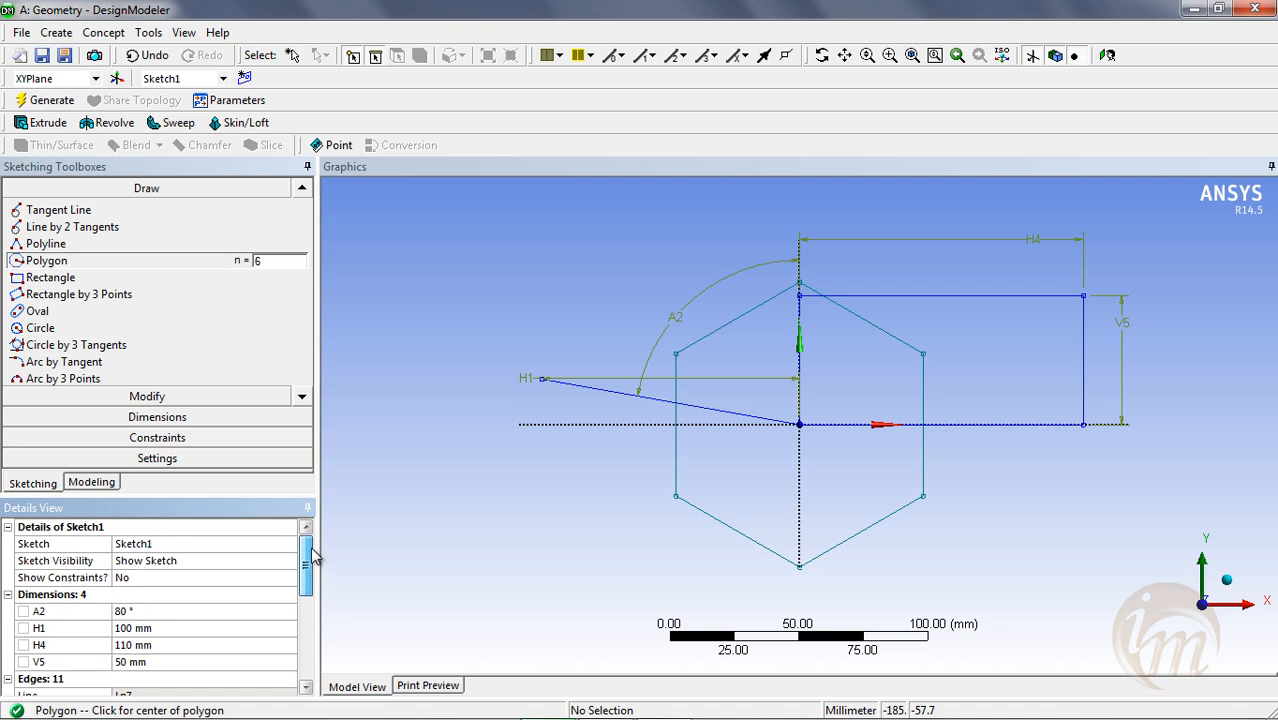
left_click_drag(307, 553, 308, 574)
Draw a 10-sided polygon centred in the second quadrant, above the slanted line.
left_click(33, 264)
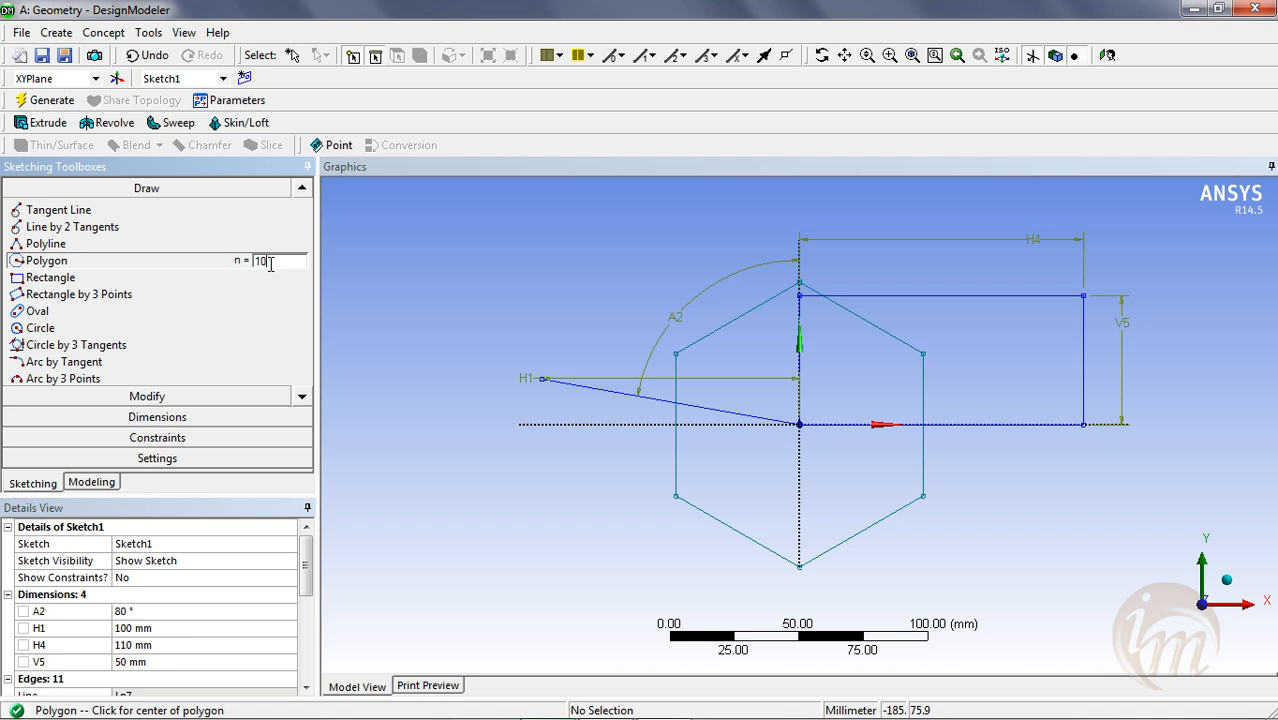
type("10")
left_click(691, 285)
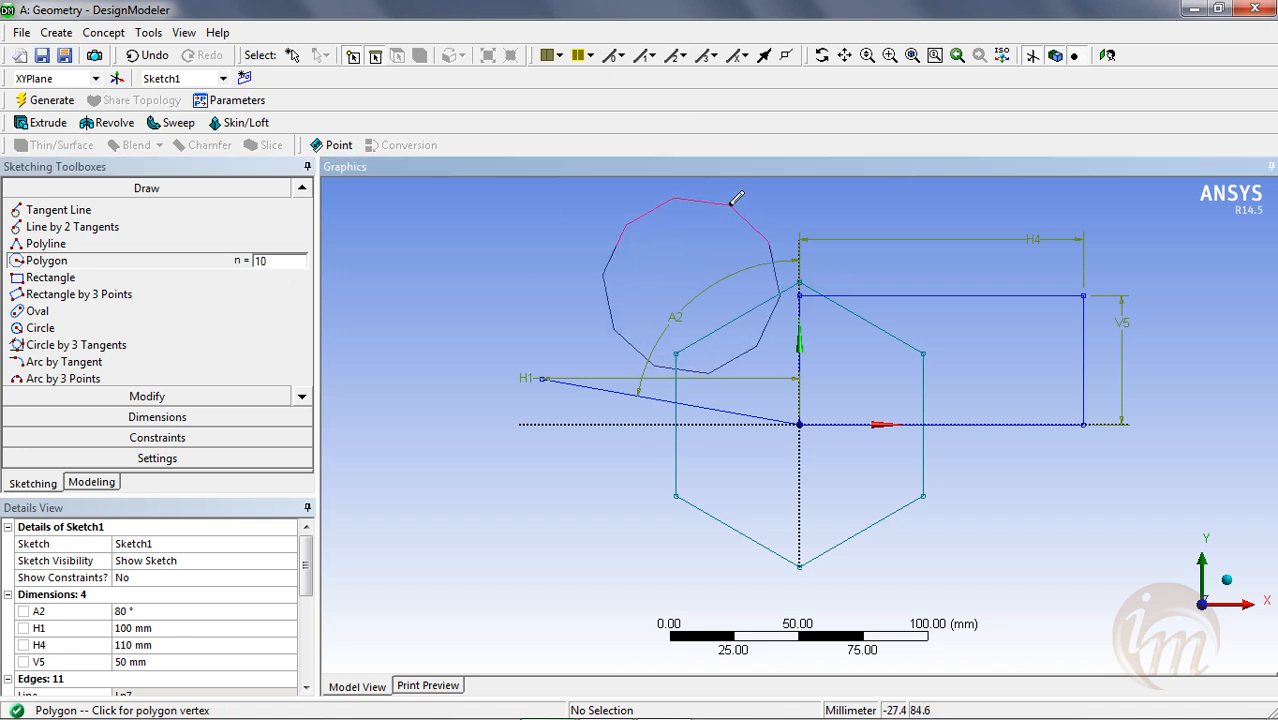
left_click(768, 243)
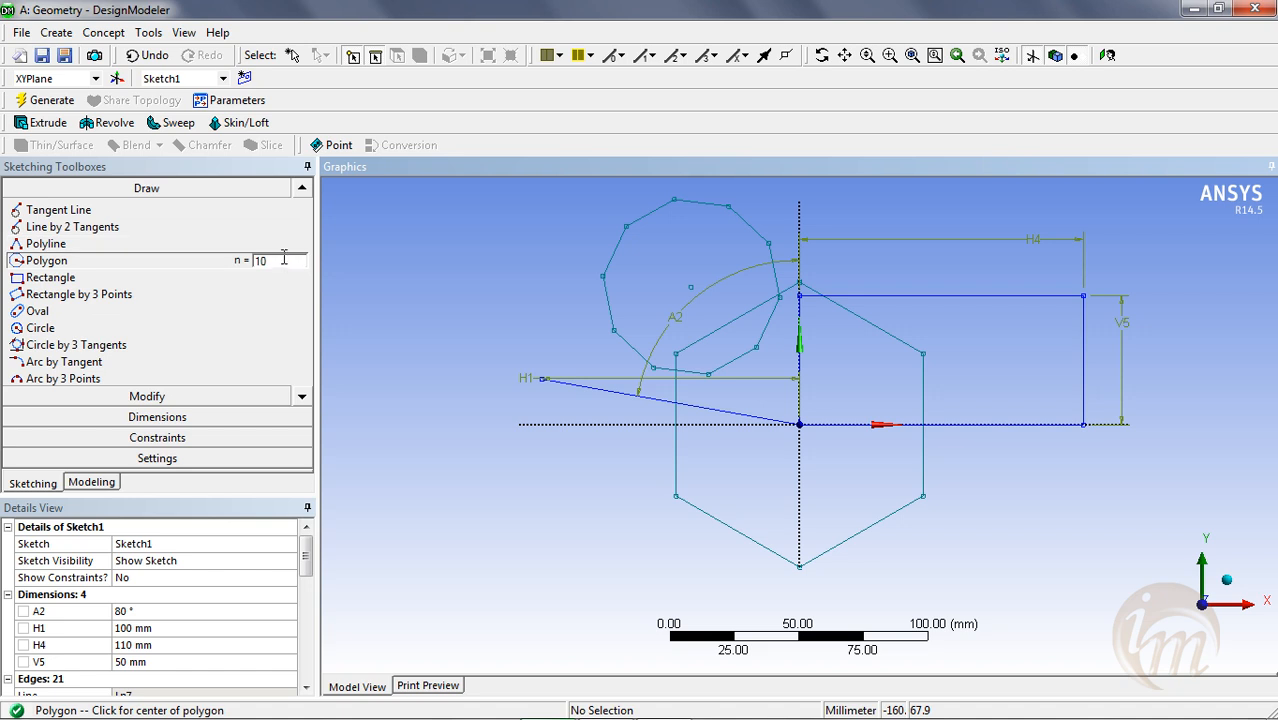
Draw a large 15-sided polygon centred in the third quadrant, extending above the horizontal axis.
left_click(129, 267)
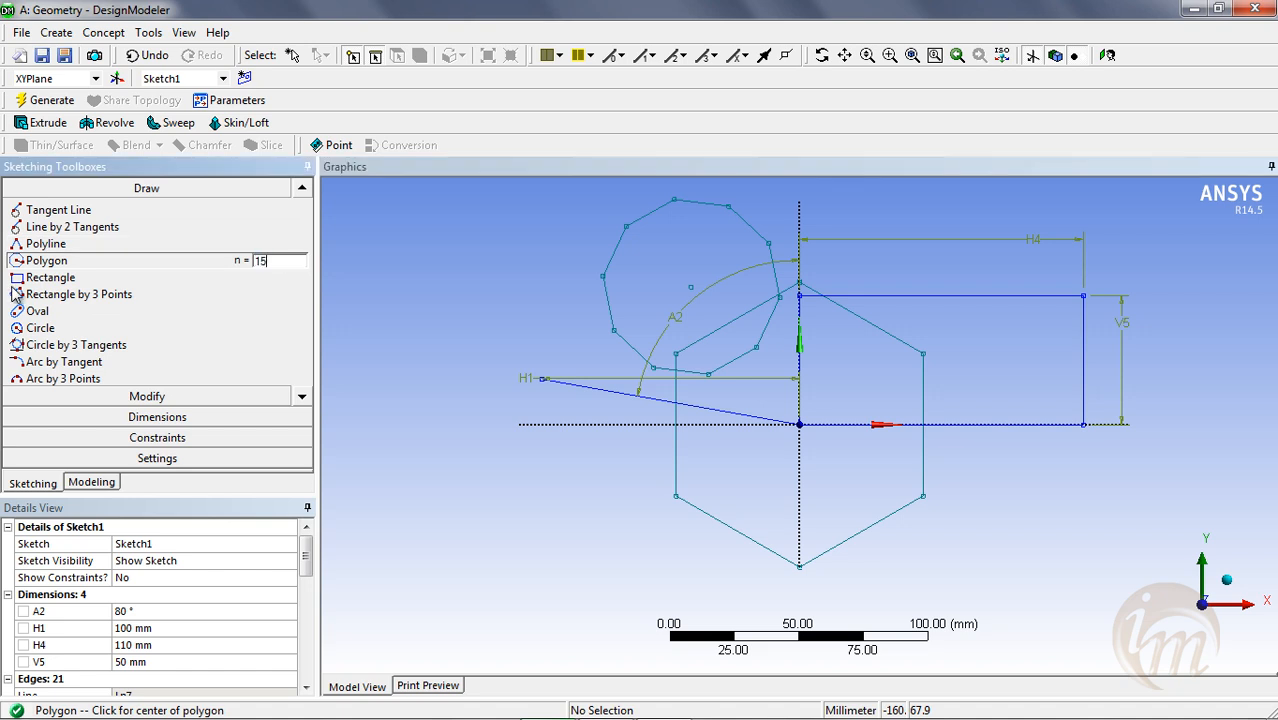
left_click(574, 510)
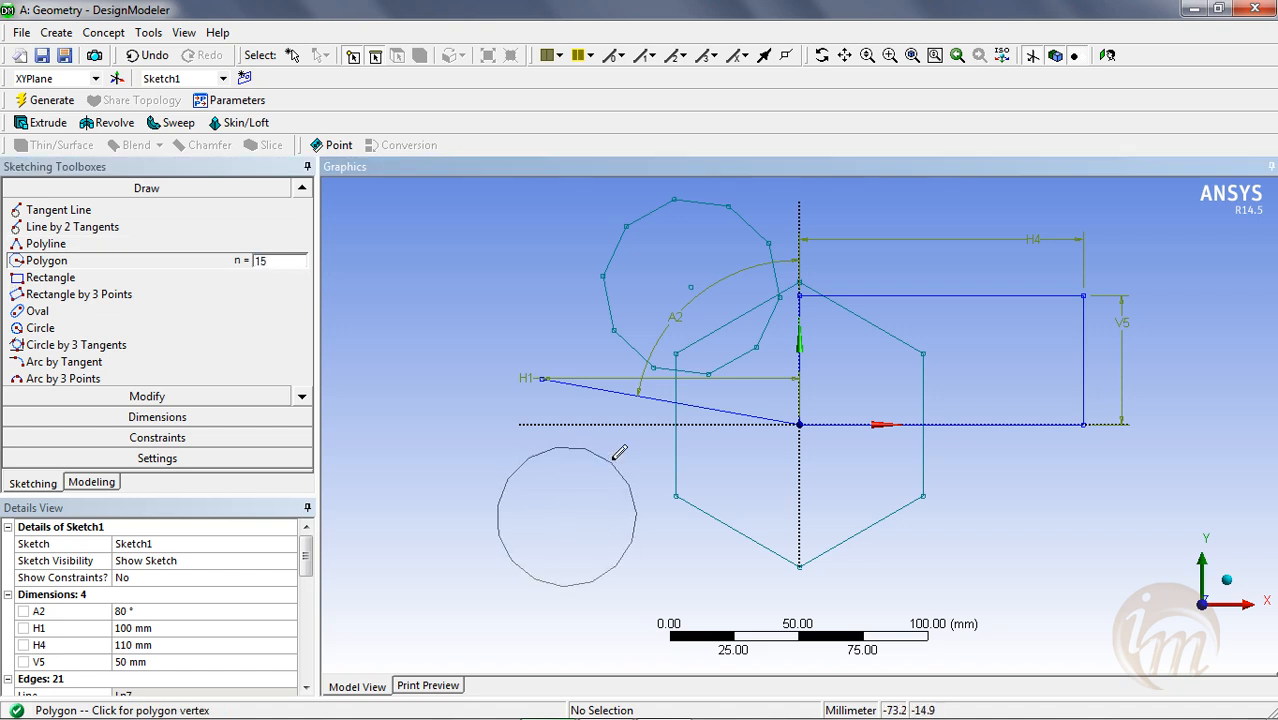
left_click(483, 331)
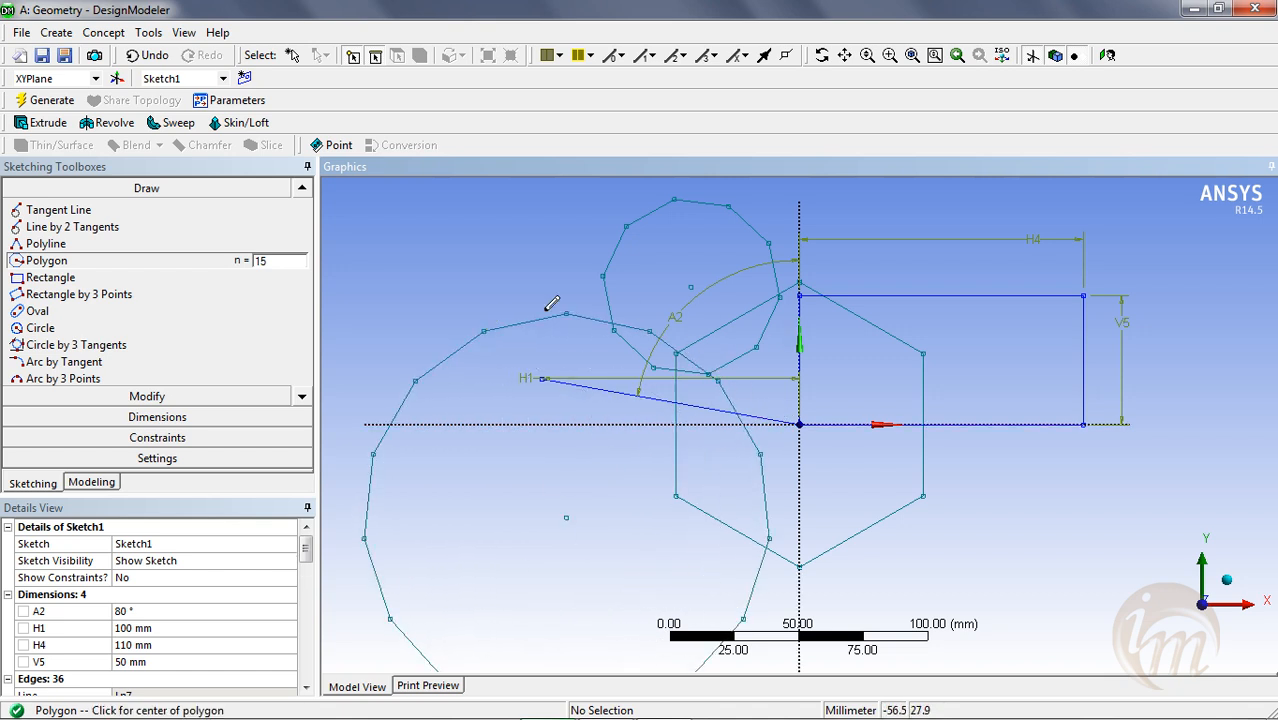
Draw a horizontal oval below the rectangle in the fourth quadrant, and a slanted oval running from the fourth quadrant up into the rectangle.
left_click(37, 311)
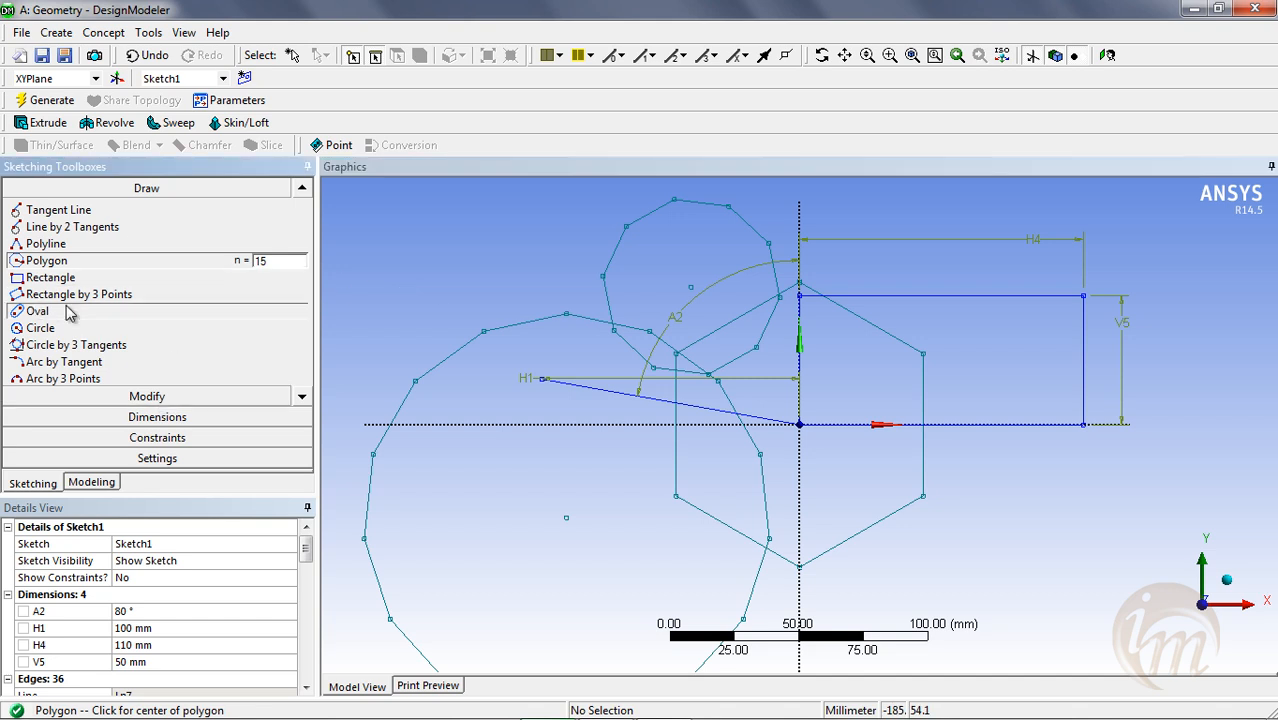
left_click(946, 508)
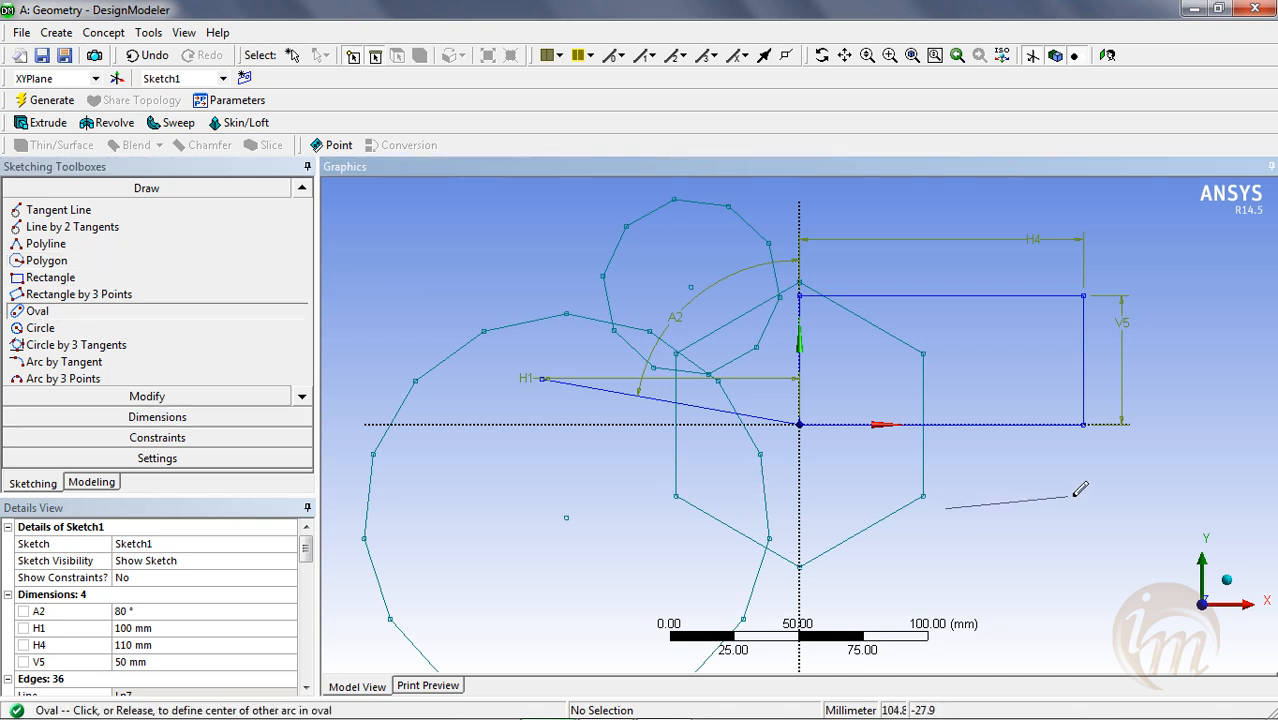
left_click(1127, 507)
left_click(1126, 449)
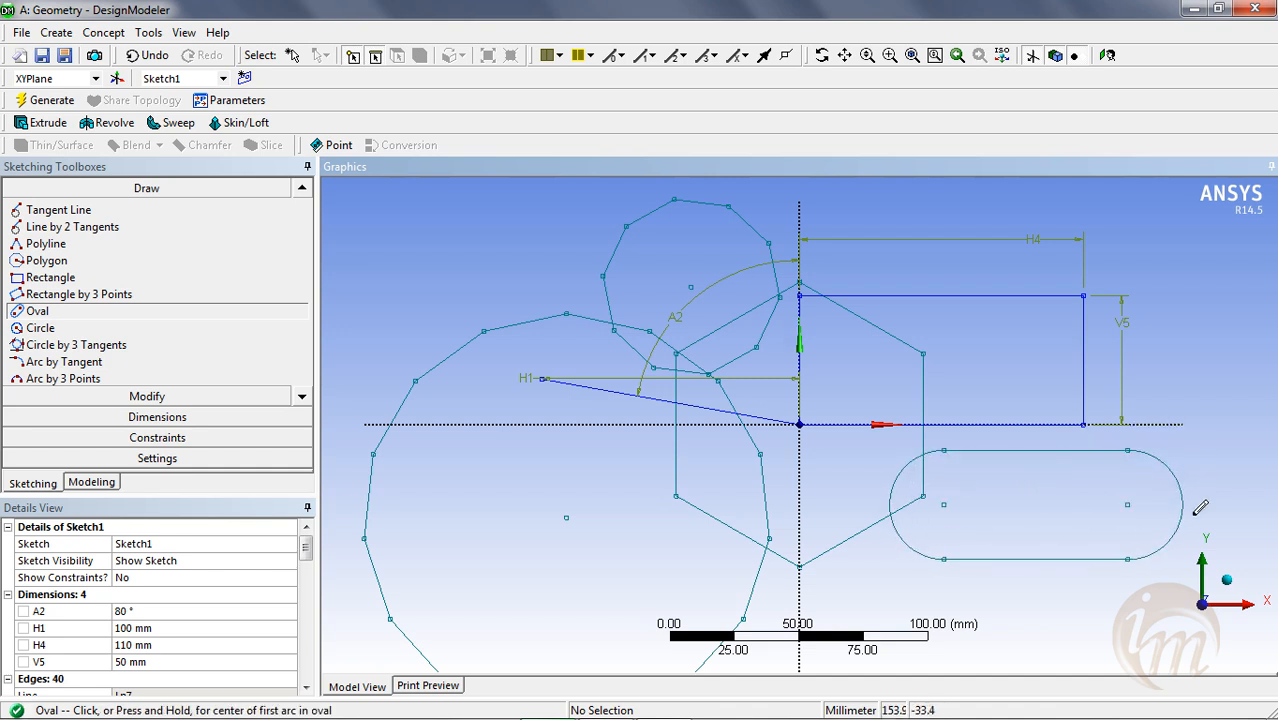
left_click(836, 493)
left_click(942, 393)
left_click(883, 373)
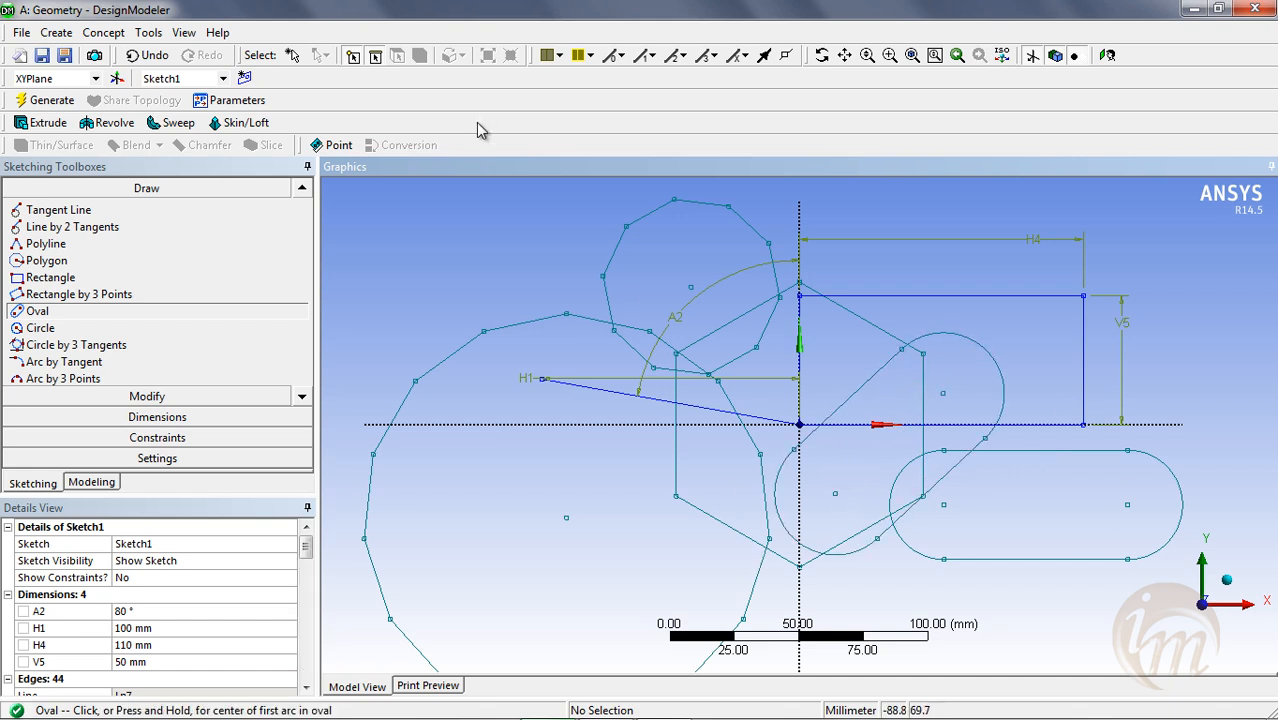
Draw a circle in the second quadrant, on the far side of the 10-sided polygon from the vertical axis.
left_click(88, 331)
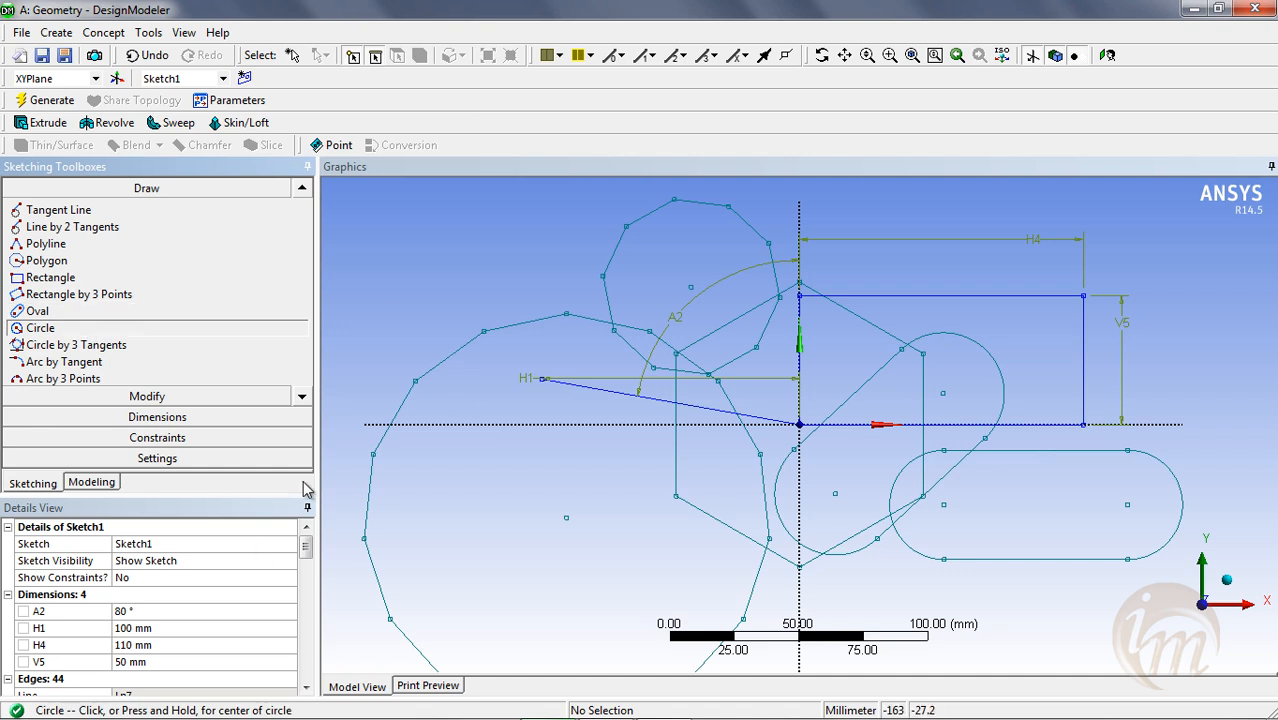
left_click(416, 305)
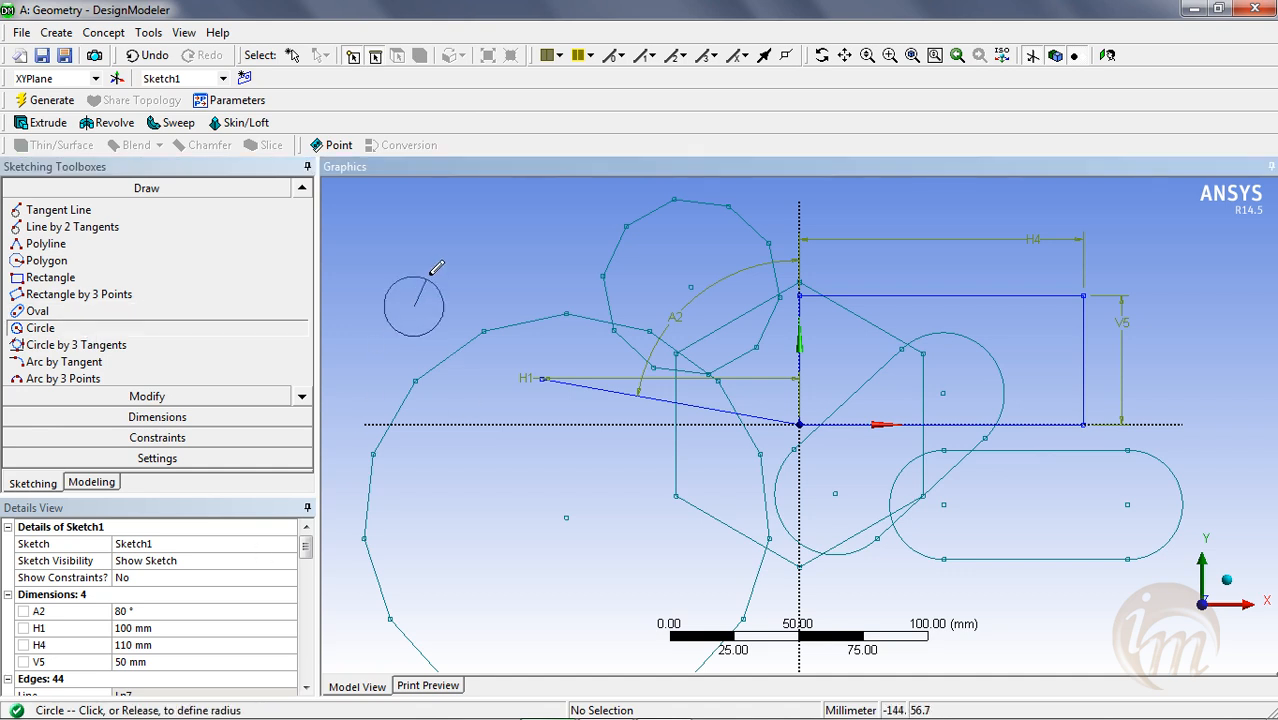
left_click(480, 218)
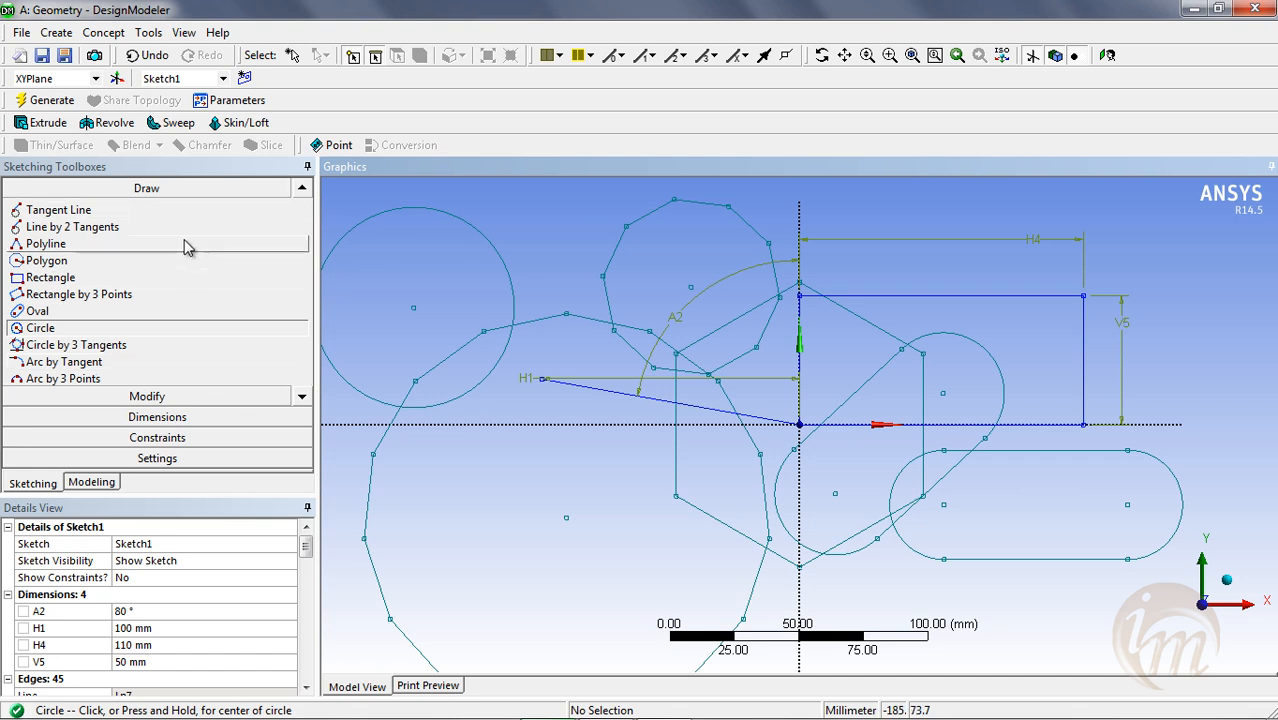
Look through the remaining drawing tools and the available dimension and constraint types.
left_click(303, 192)
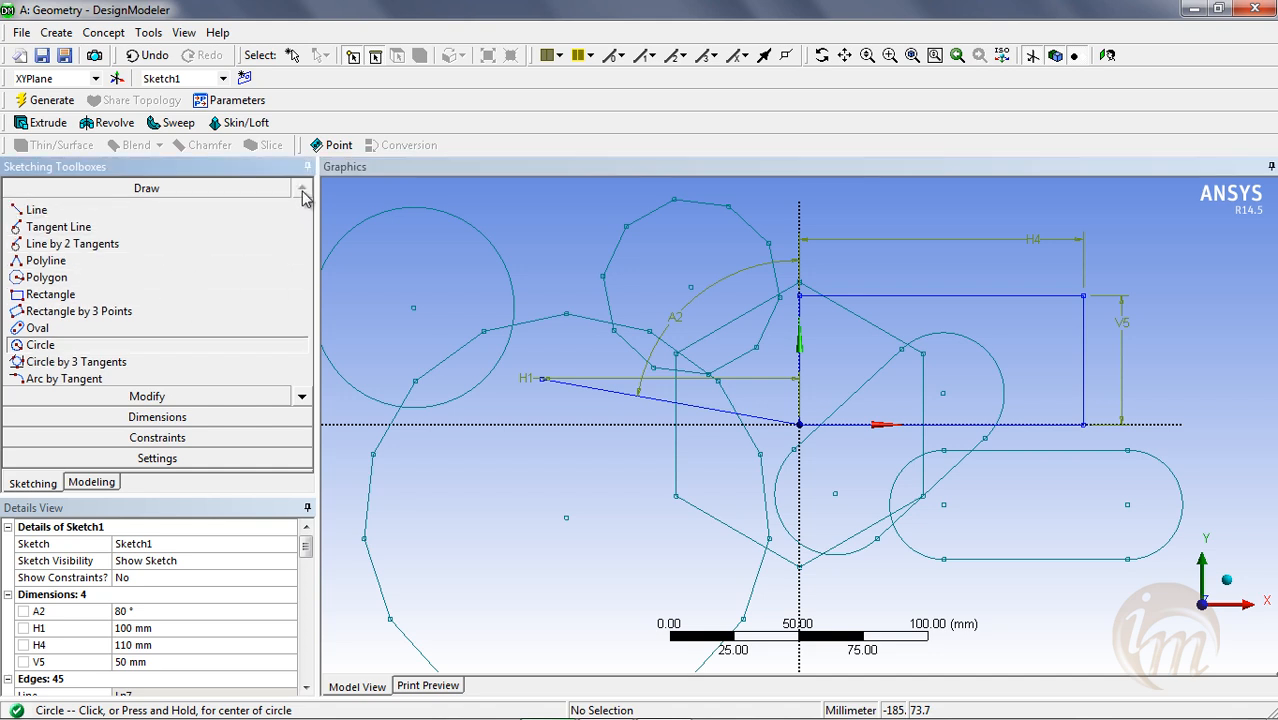
left_click(305, 398)
left_click(303, 398)
left_click(303, 398)
left_click(303, 398)
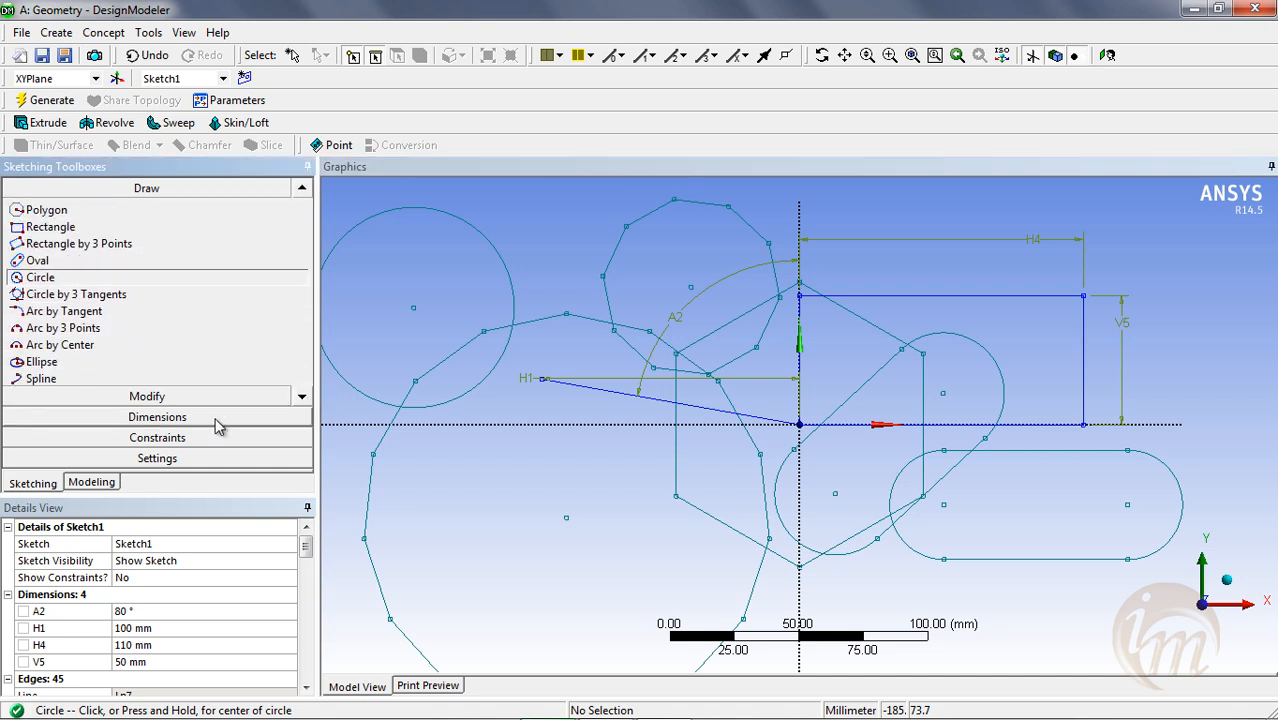
left_click(157, 417)
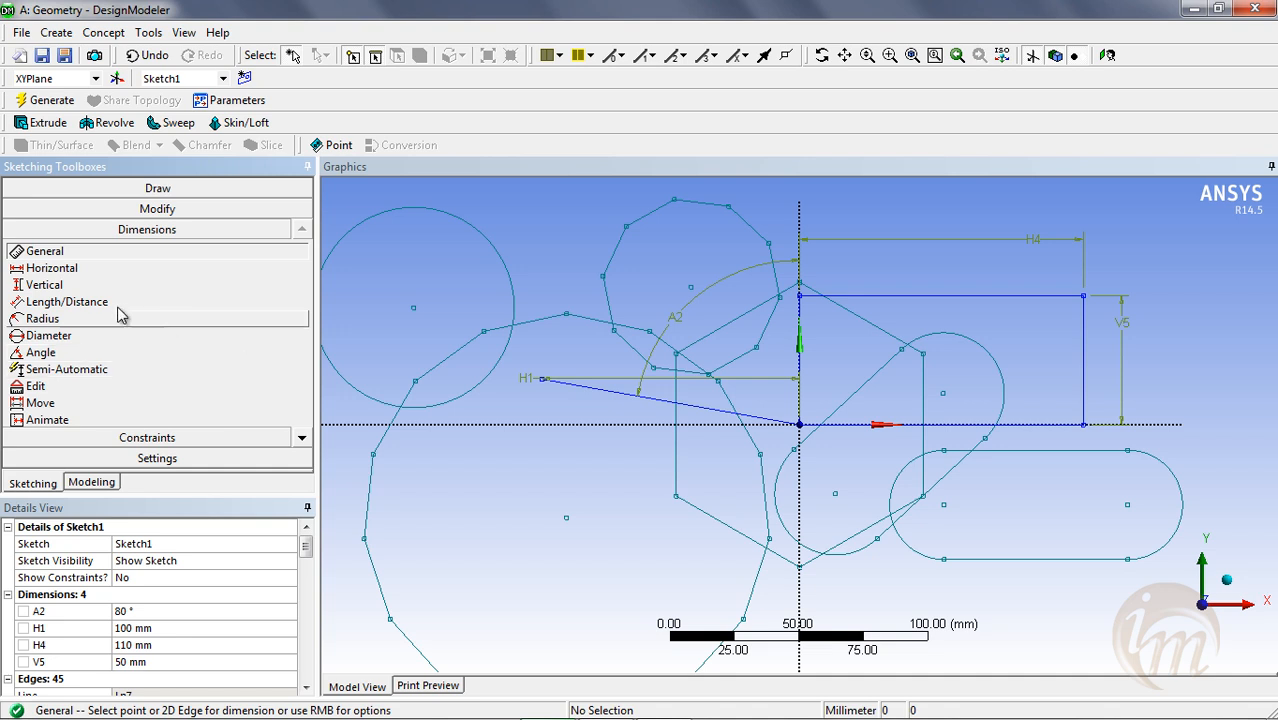
left_click(183, 437)
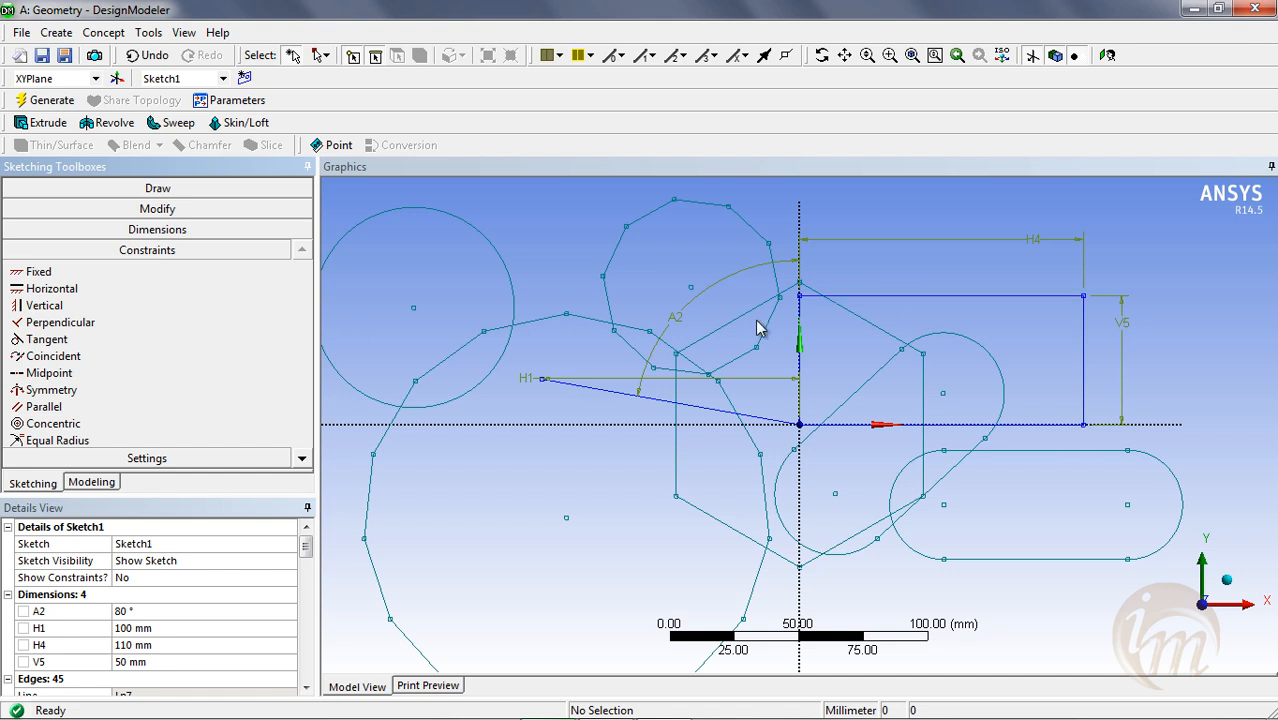
Look through the dimension and constraint tools, including the Fixed, Horizontal, Tangent and Concentric constraints.
left_click(55, 288)
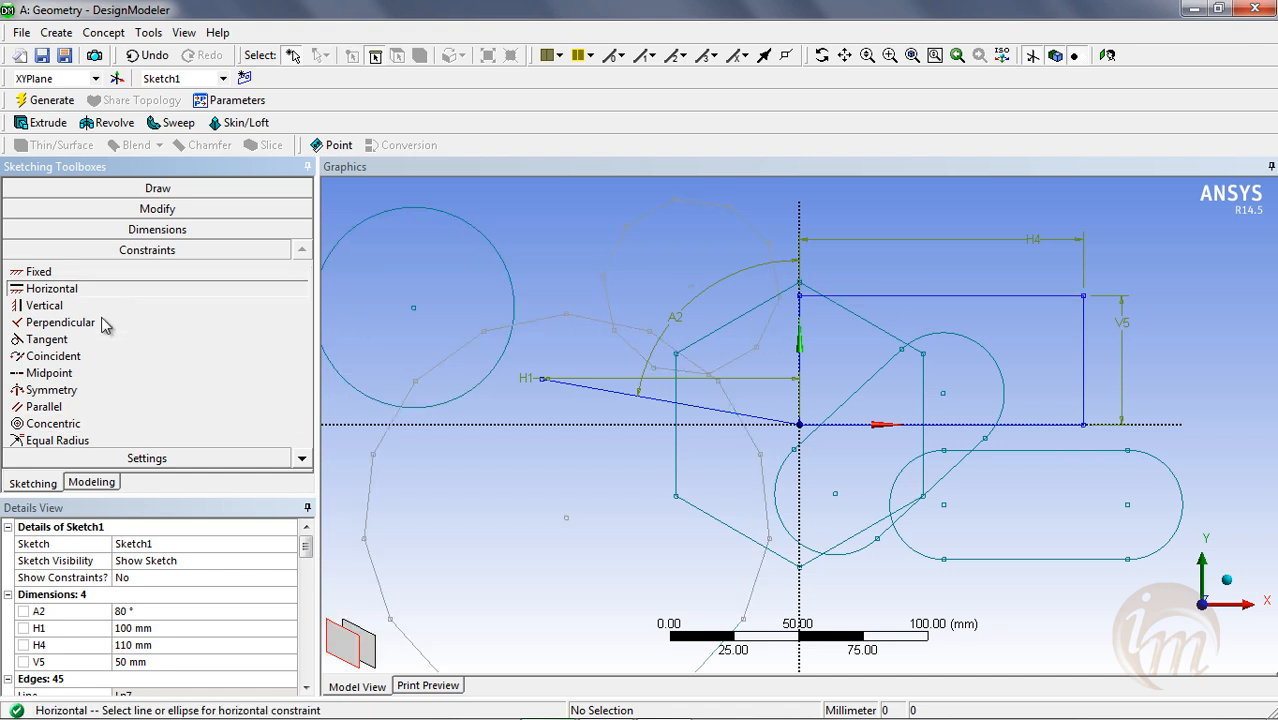
left_click(160, 231)
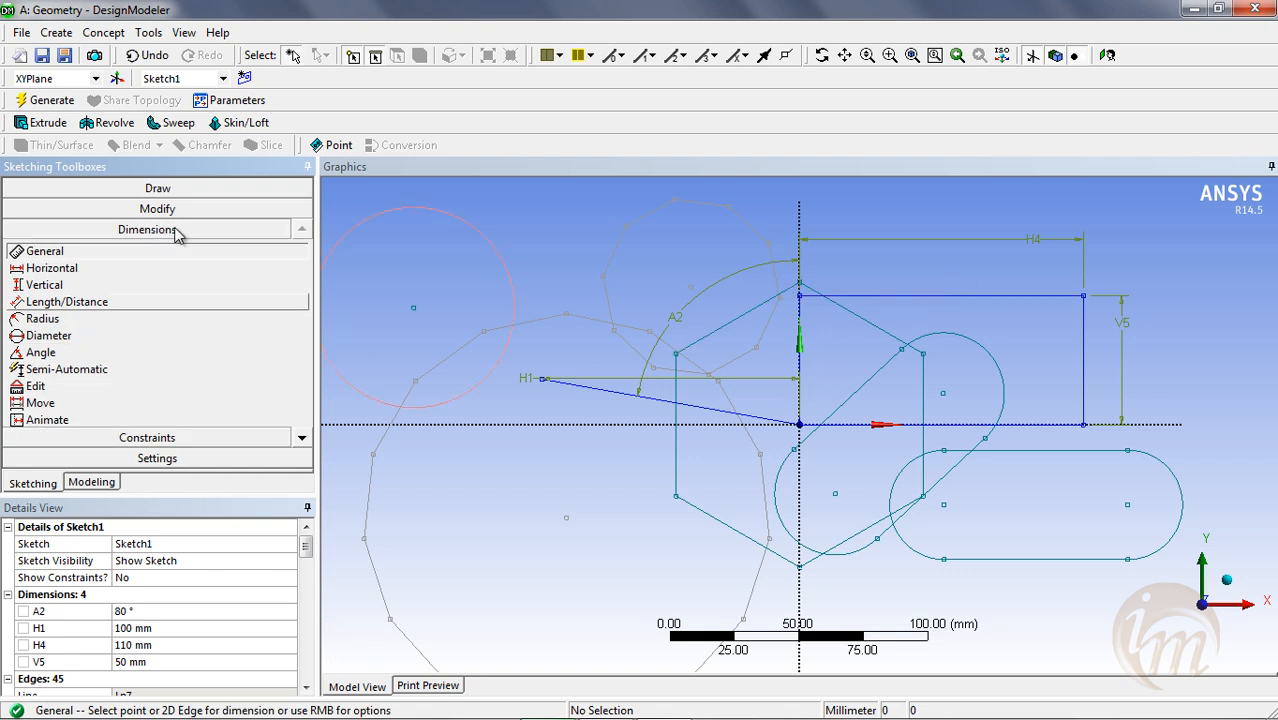
left_click(200, 438)
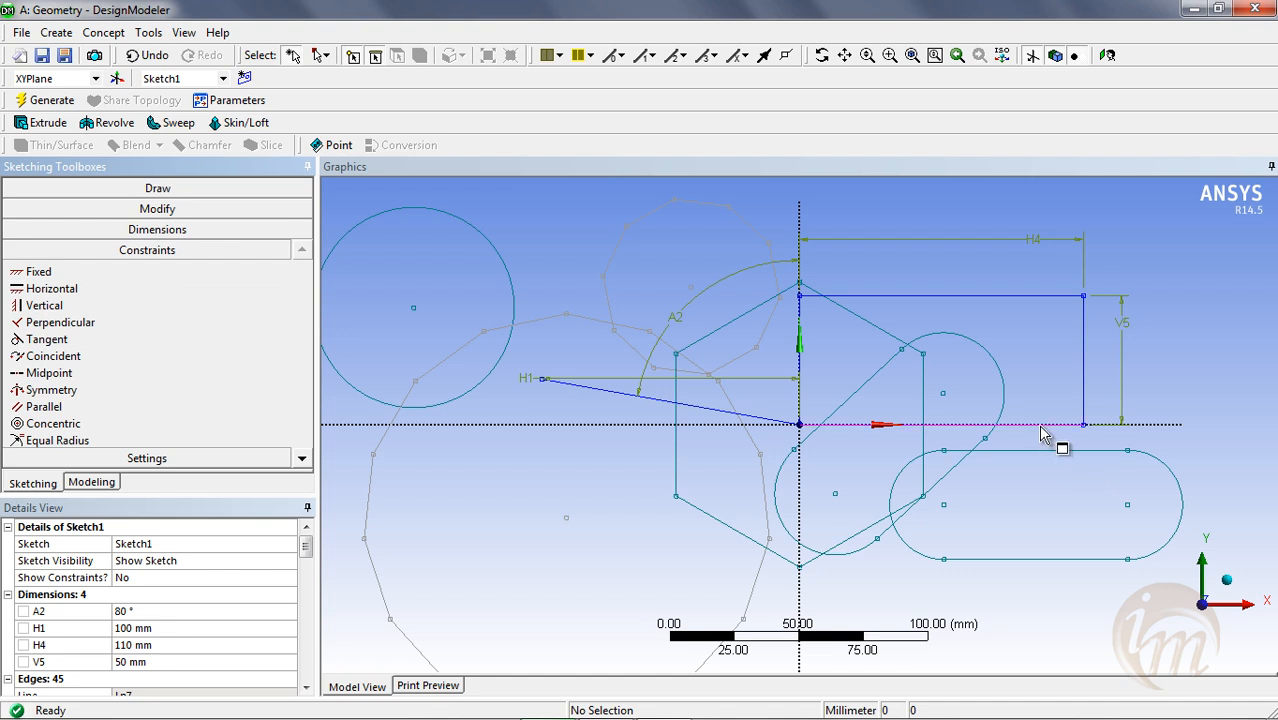
left_click(40, 271)
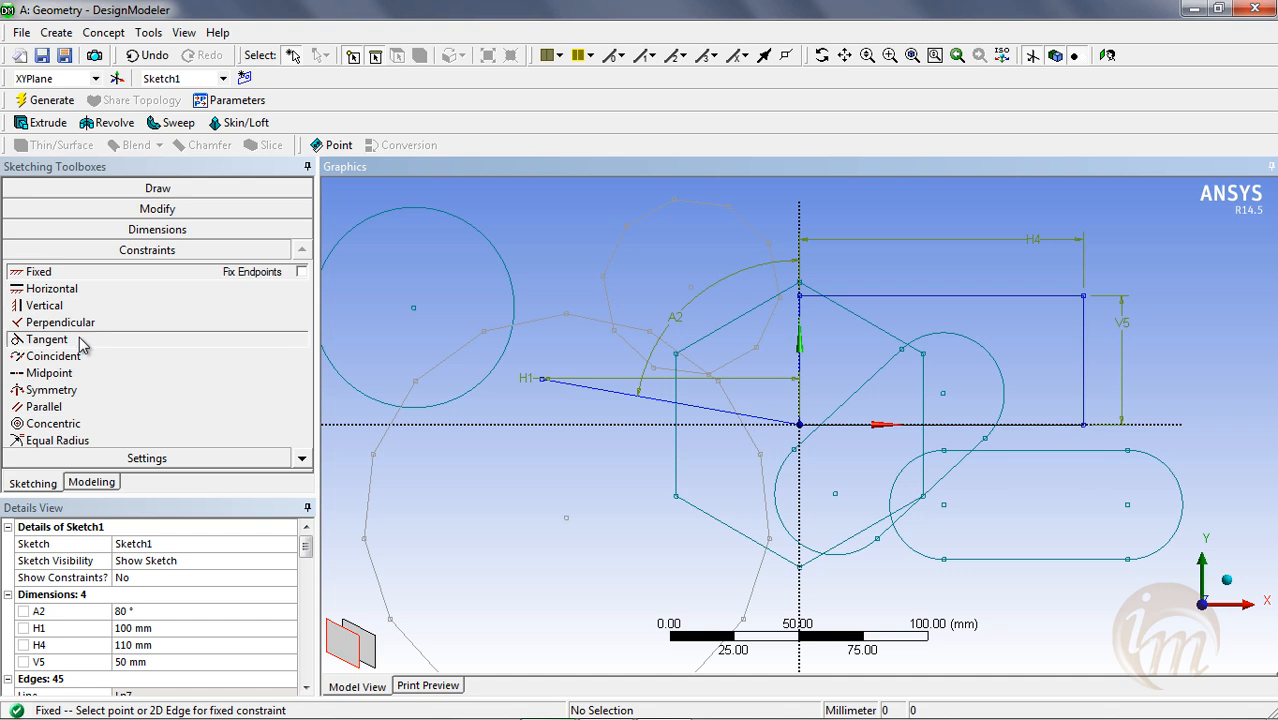
left_click(46, 339)
left_click(767, 303)
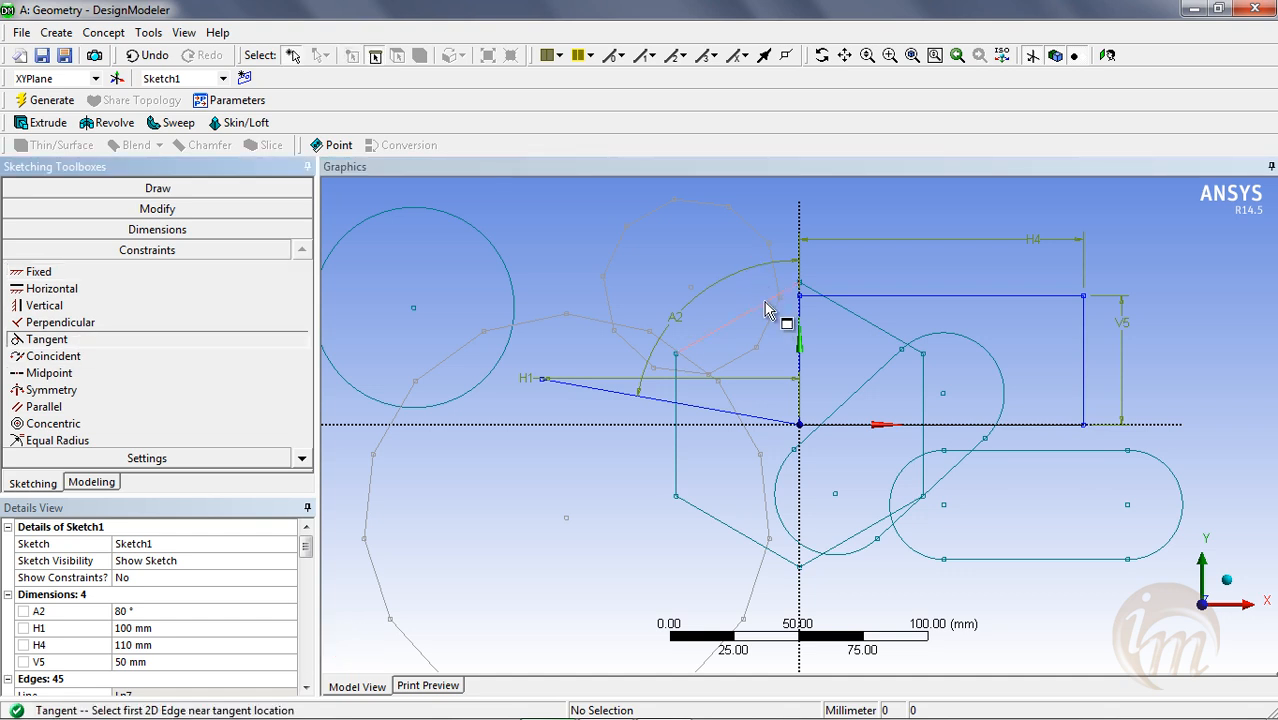
left_click(222, 427)
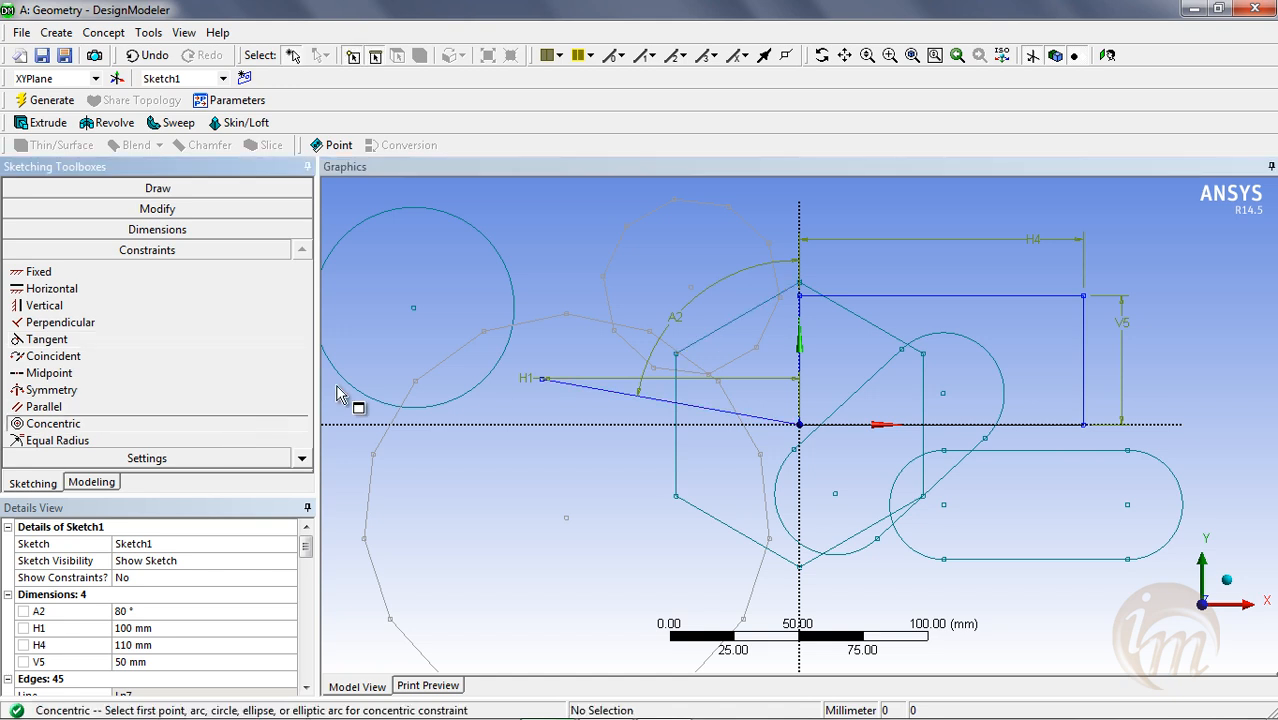
left_click(490, 251)
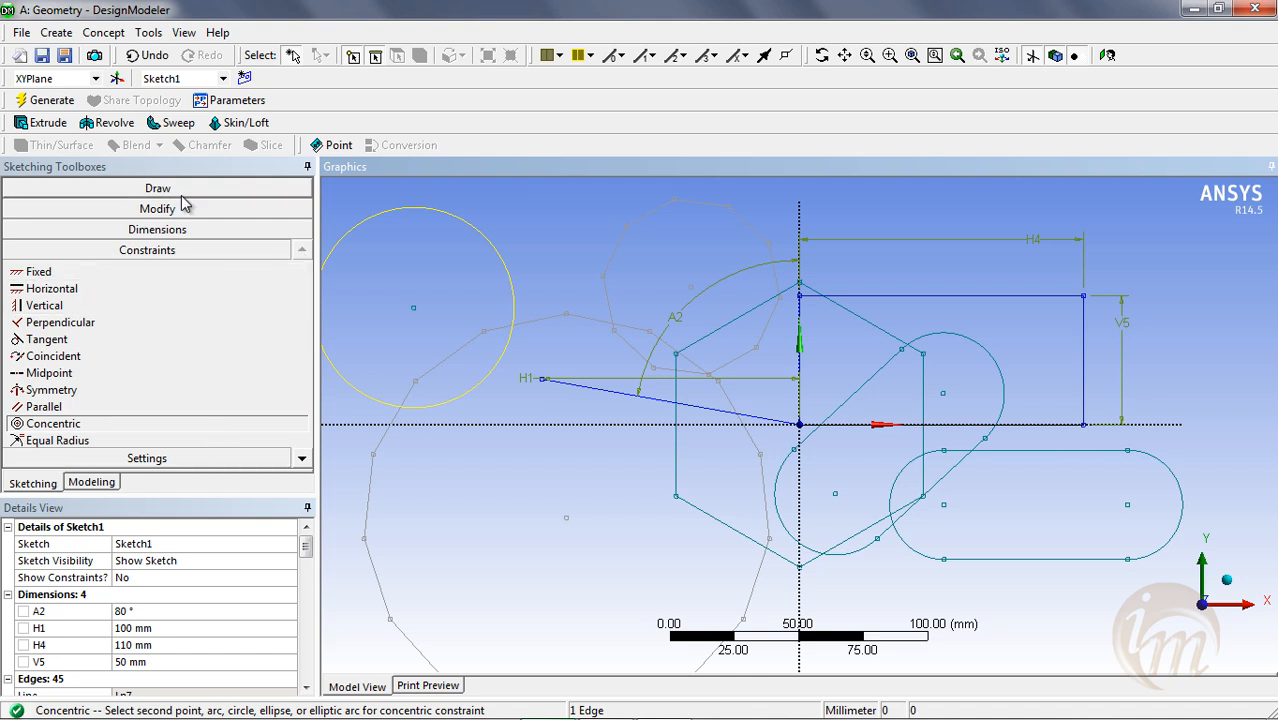
Fillet the rectangle's corner farthest from the origin and its corner at the origin with a 5 mm radius.
left_click(147, 208)
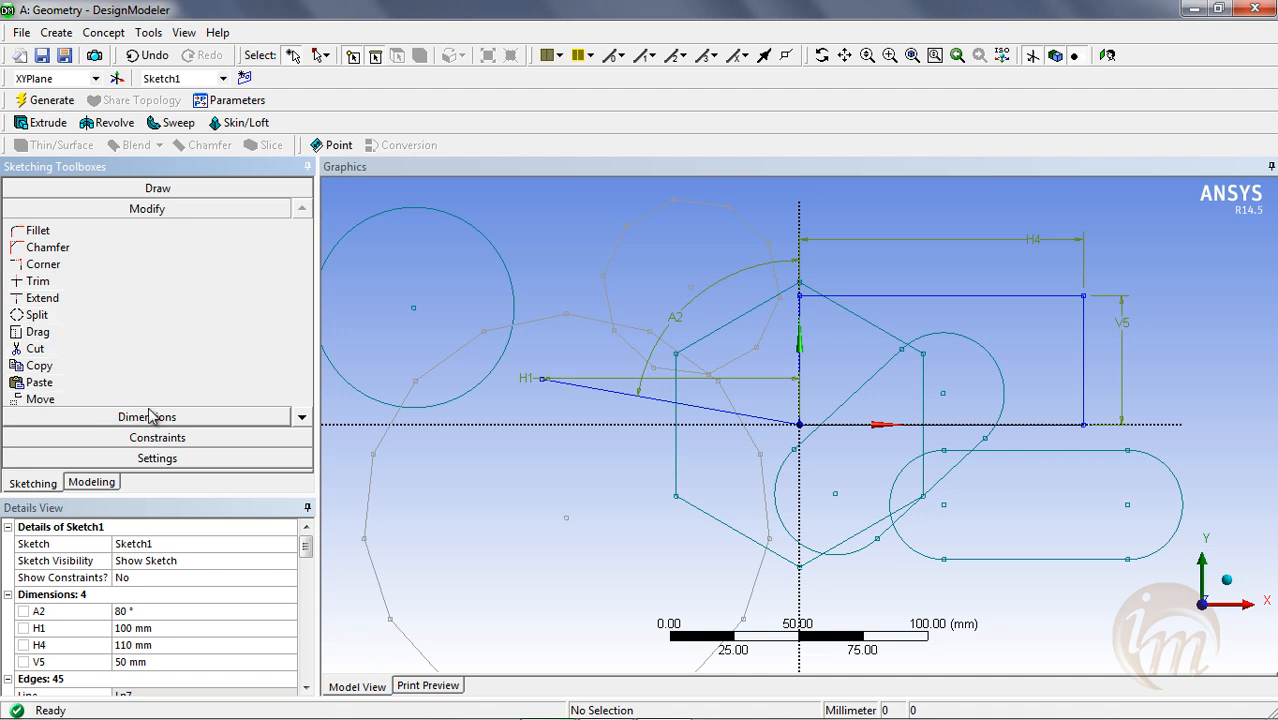
left_click(138, 231)
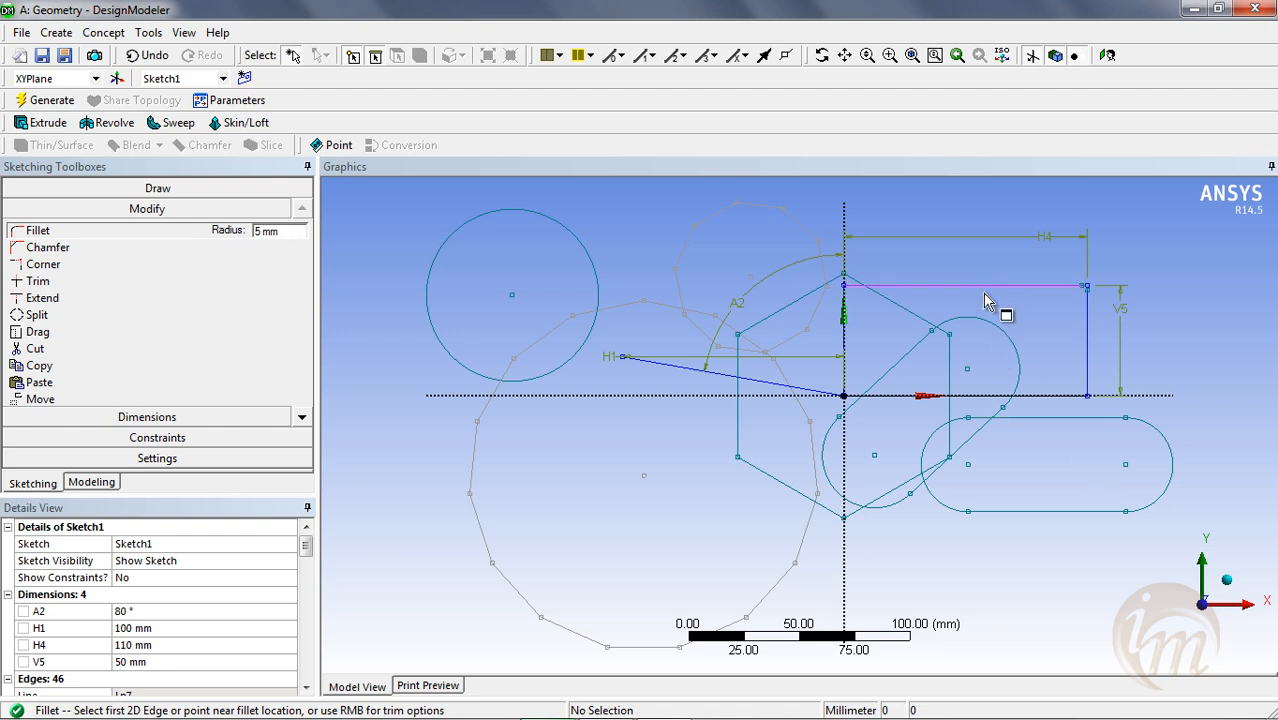
left_click(845, 350)
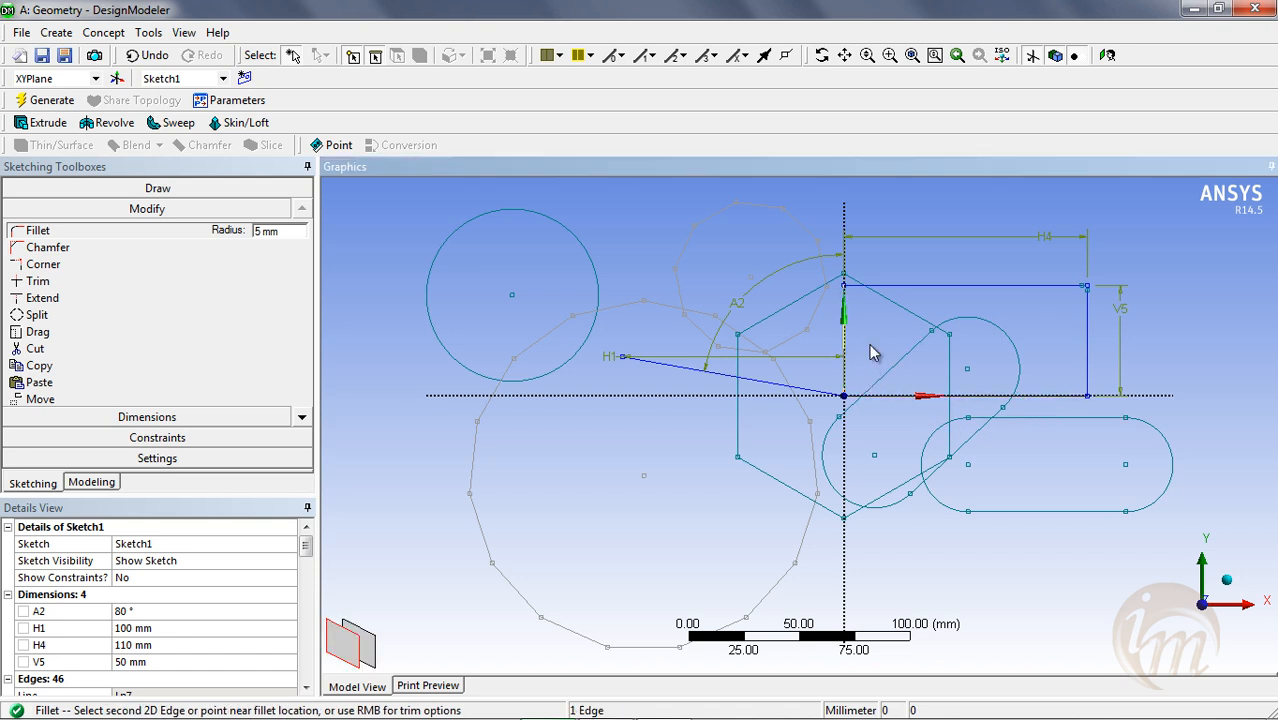
left_click(894, 398)
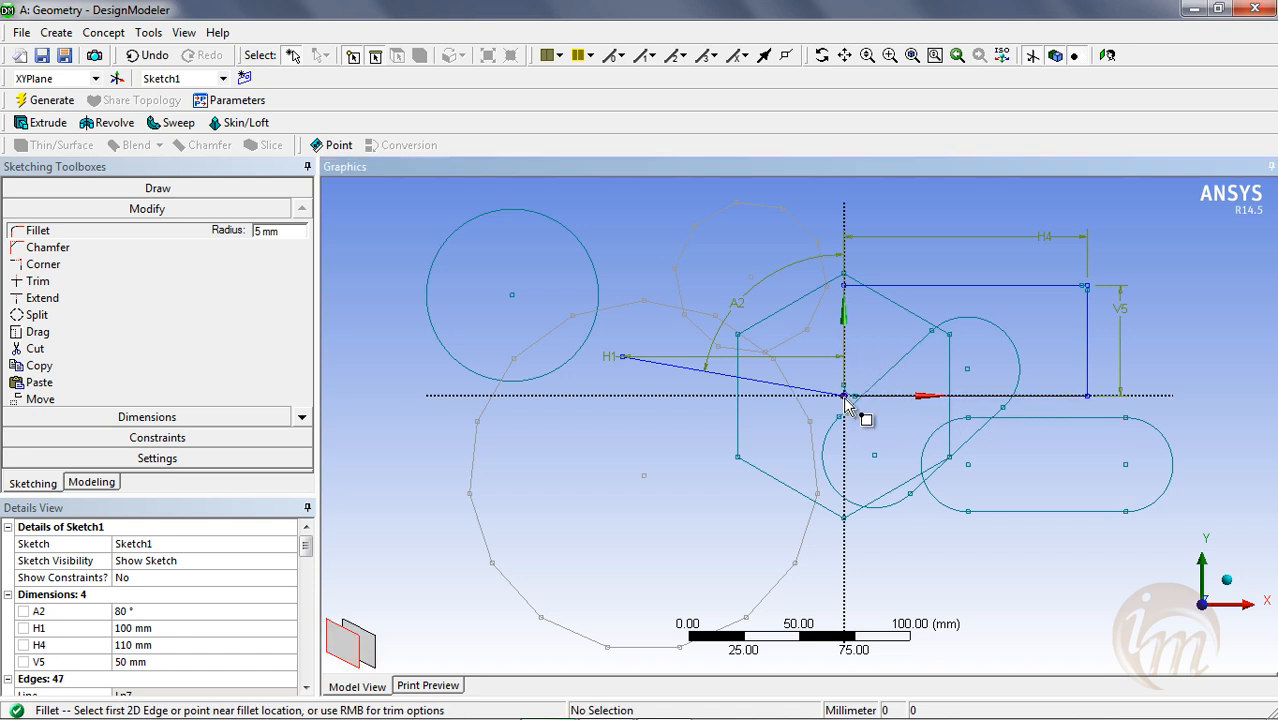
scroll(851, 405, "up", 6)
scroll(1057, 390, "down", 5)
scroll(1057, 390, "down", 3)
scroll(1056, 400, "up", 2)
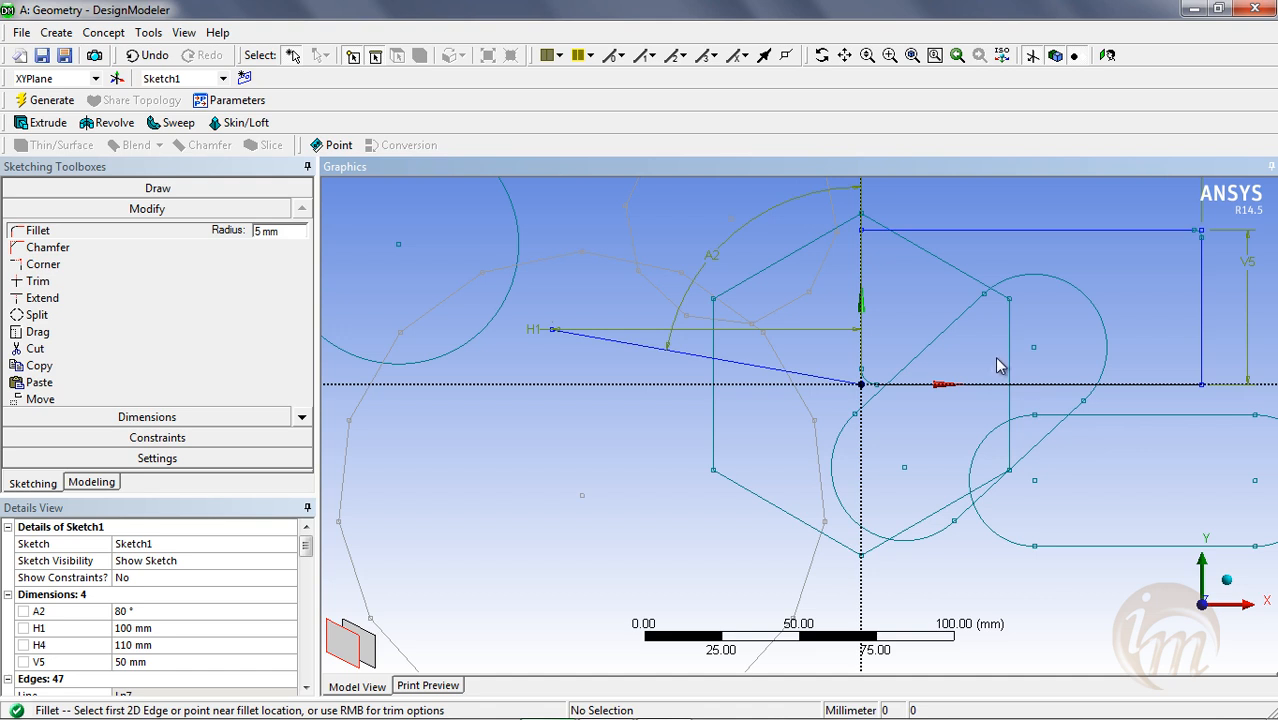
scroll(876, 357, "up", 2)
scroll(879, 359, "down", 4)
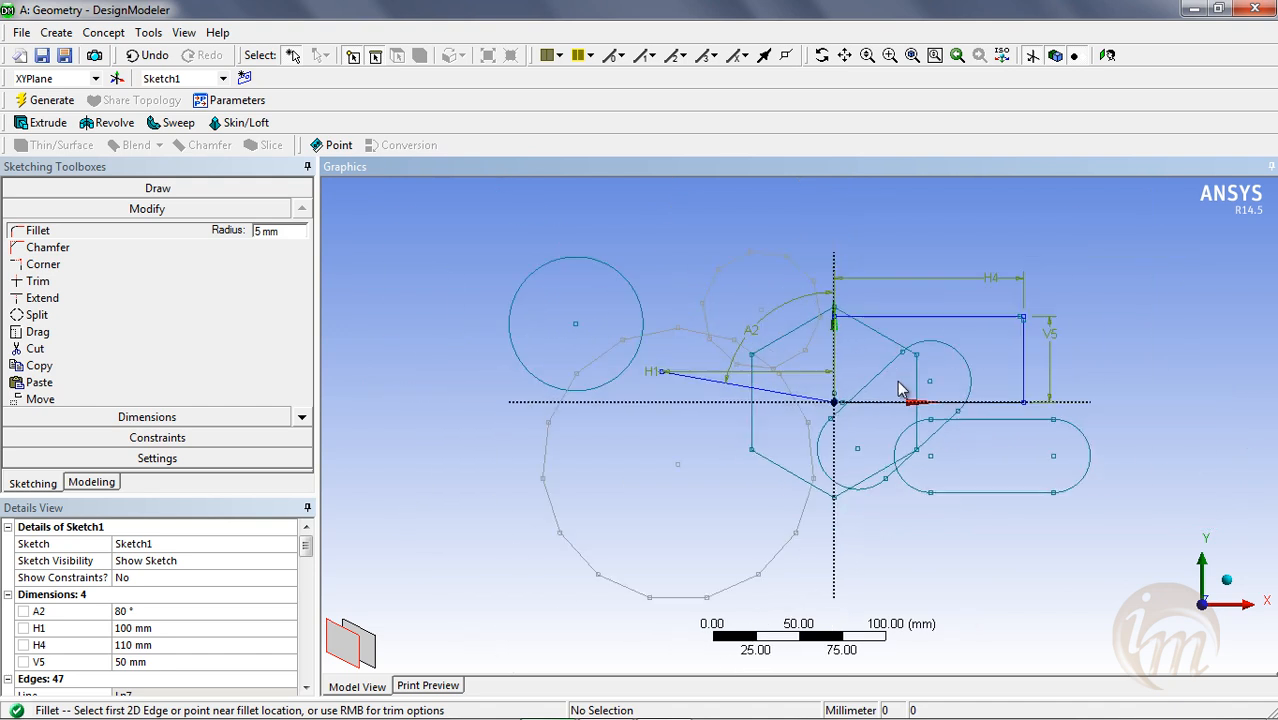
scroll(900, 389, "up", 1)
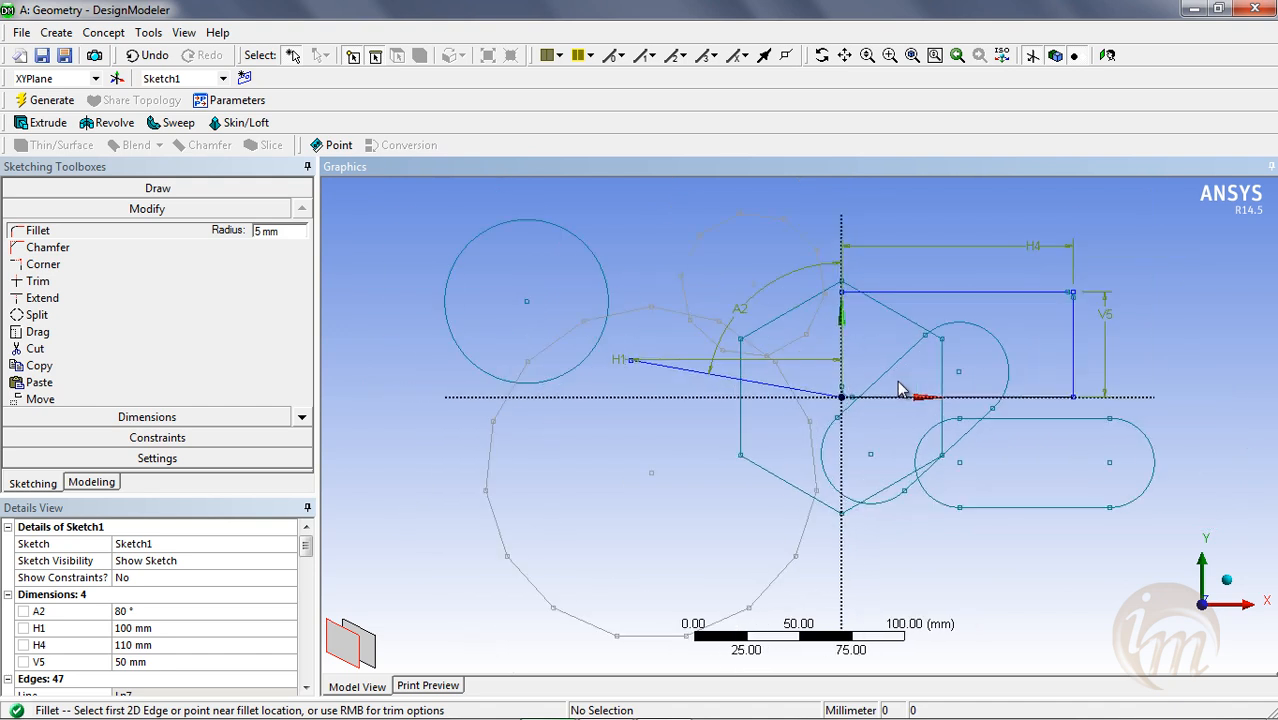
Chamfer the rectangle's outer corner on the horizontal axis with a length of 5 mm.
left_click(150, 255)
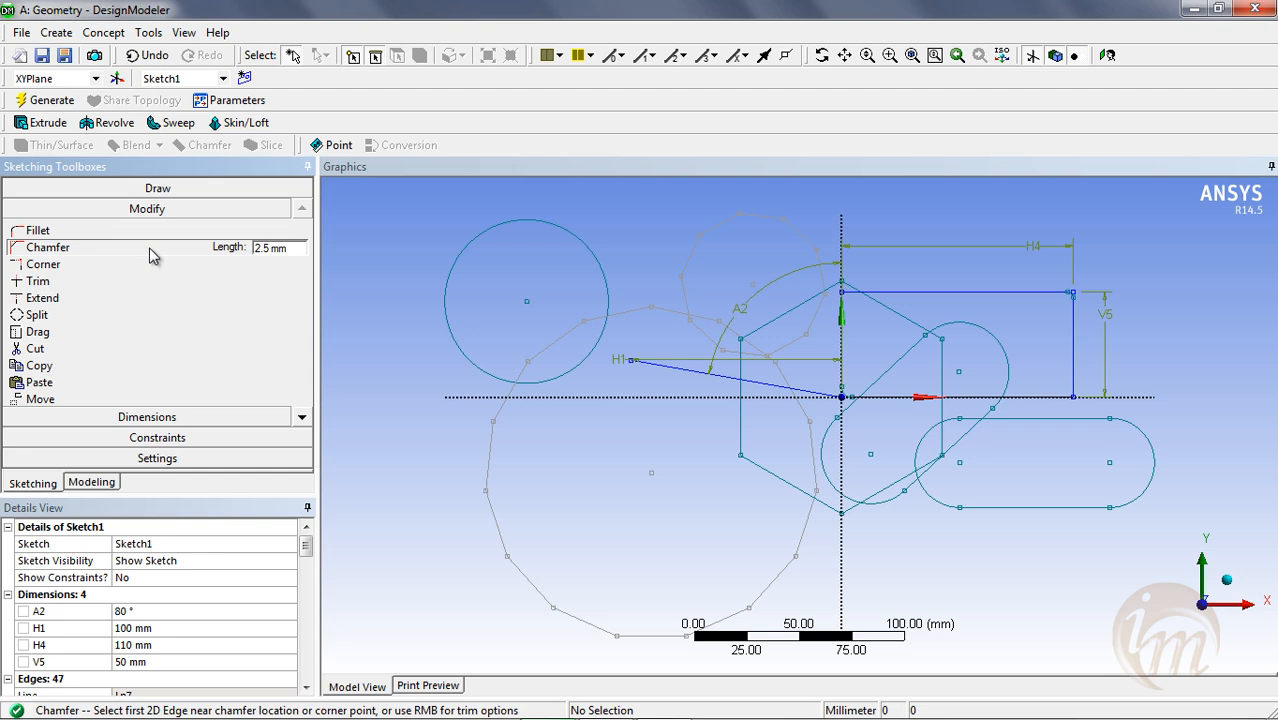
left_click_drag(296, 248, 232, 250)
left_click(1056, 400)
left_click(1073, 381)
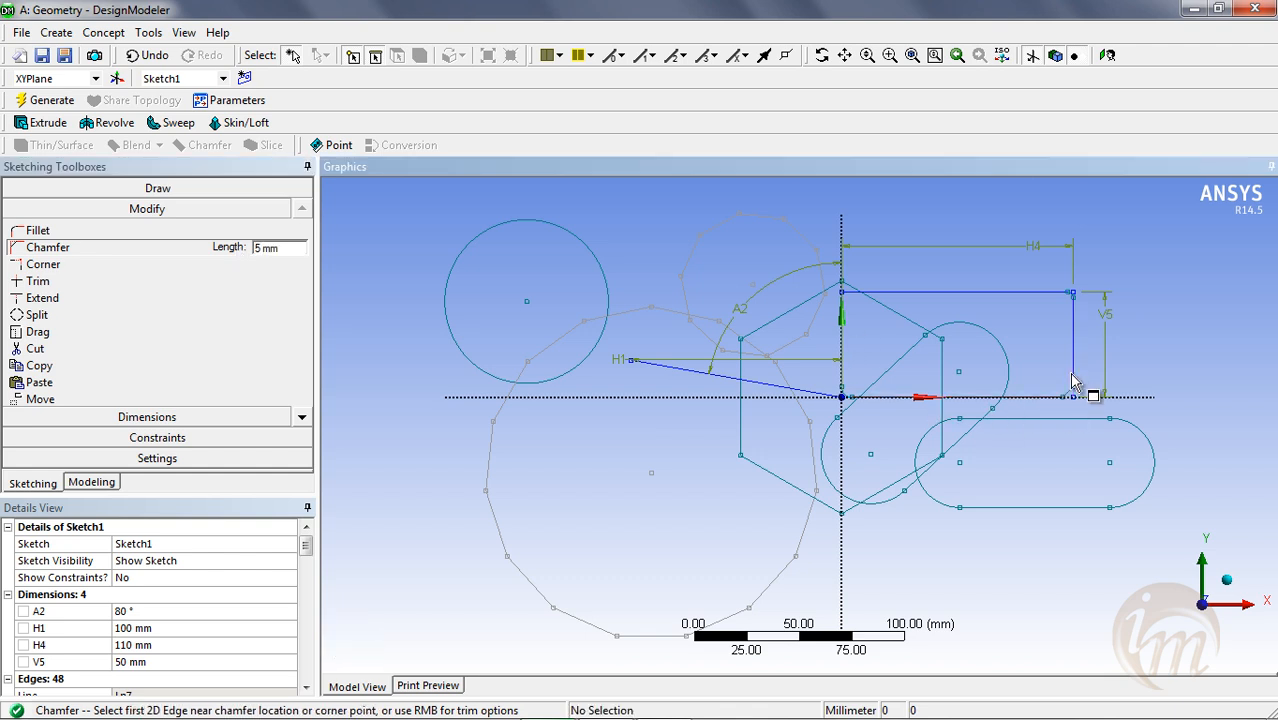
scroll(1078, 392, "up", 3)
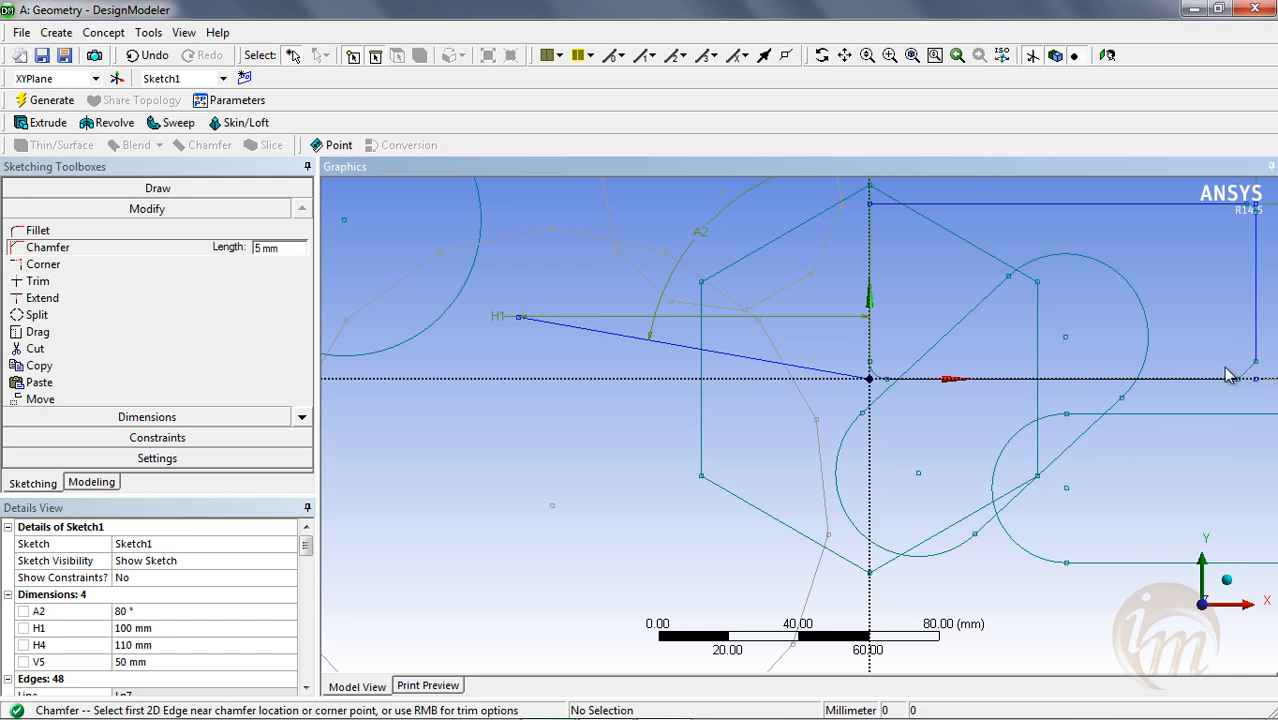
scroll(846, 486, "down", 3)
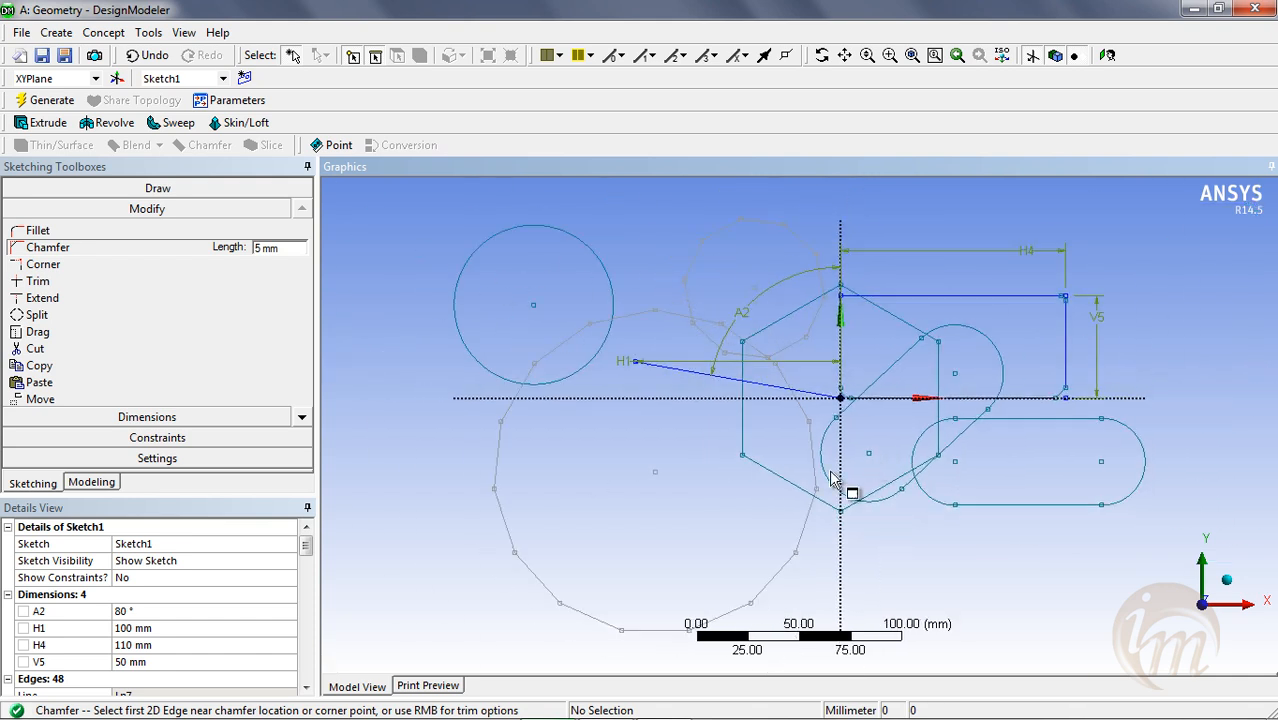
Trim the hexagon's edge where it crosses the 10-sided polygon, and the circle's arc outside the large polygon.
left_click(71, 284)
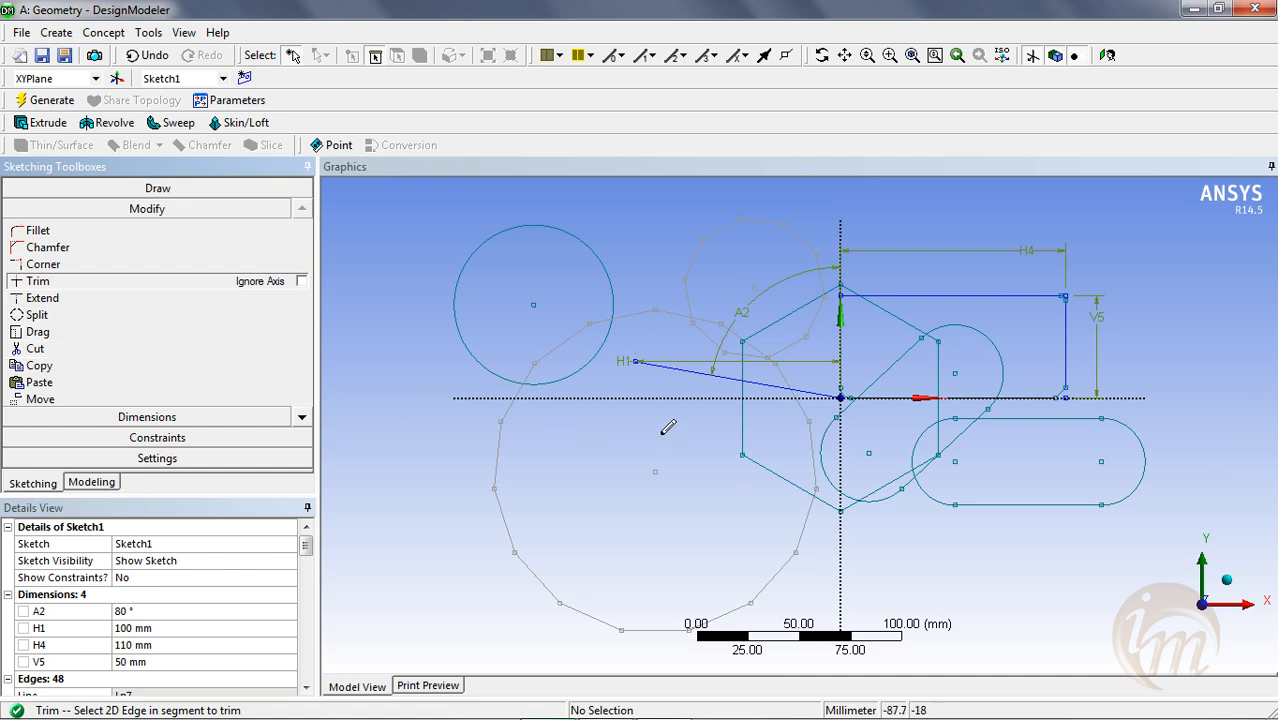
left_click(760, 329)
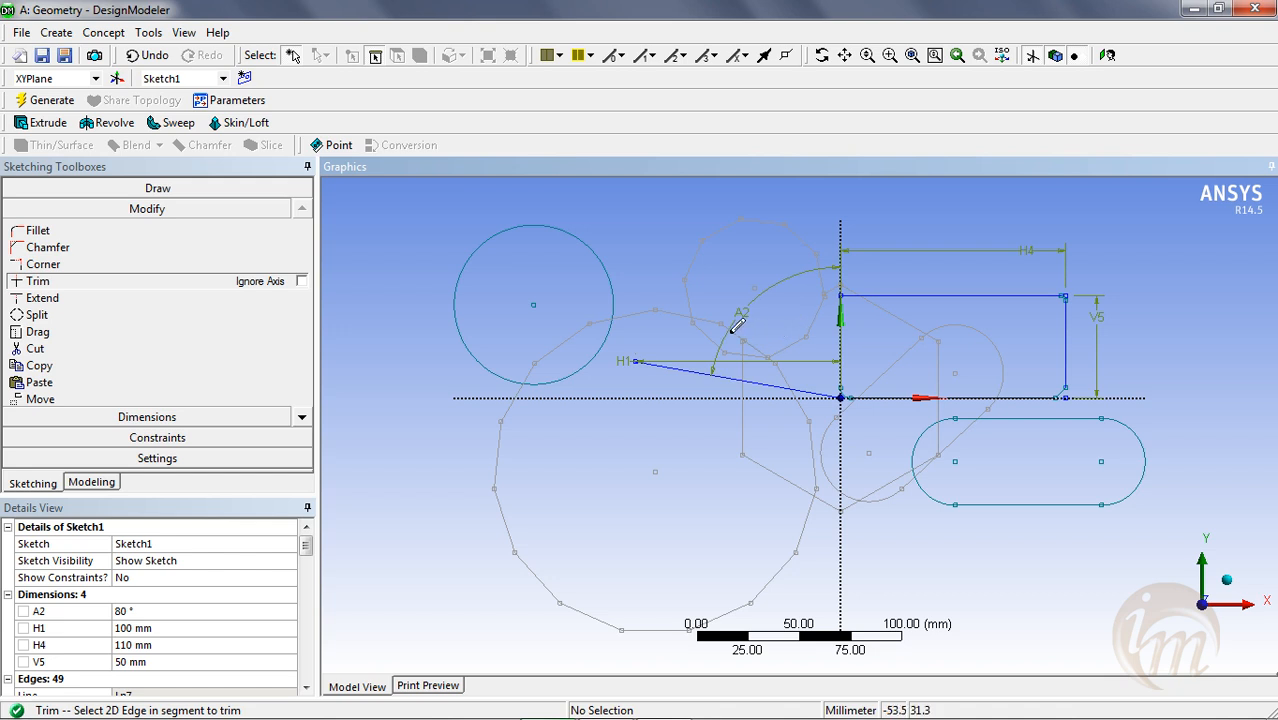
left_click(106, 286)
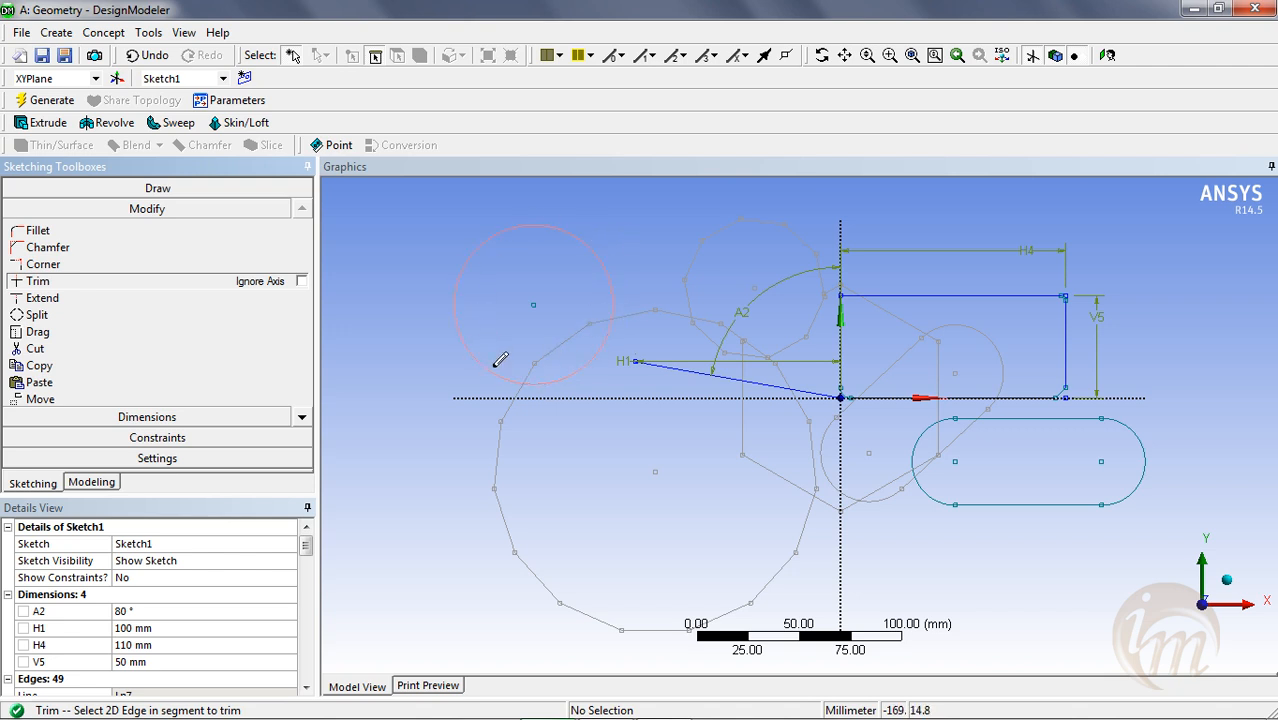
left_click(614, 276)
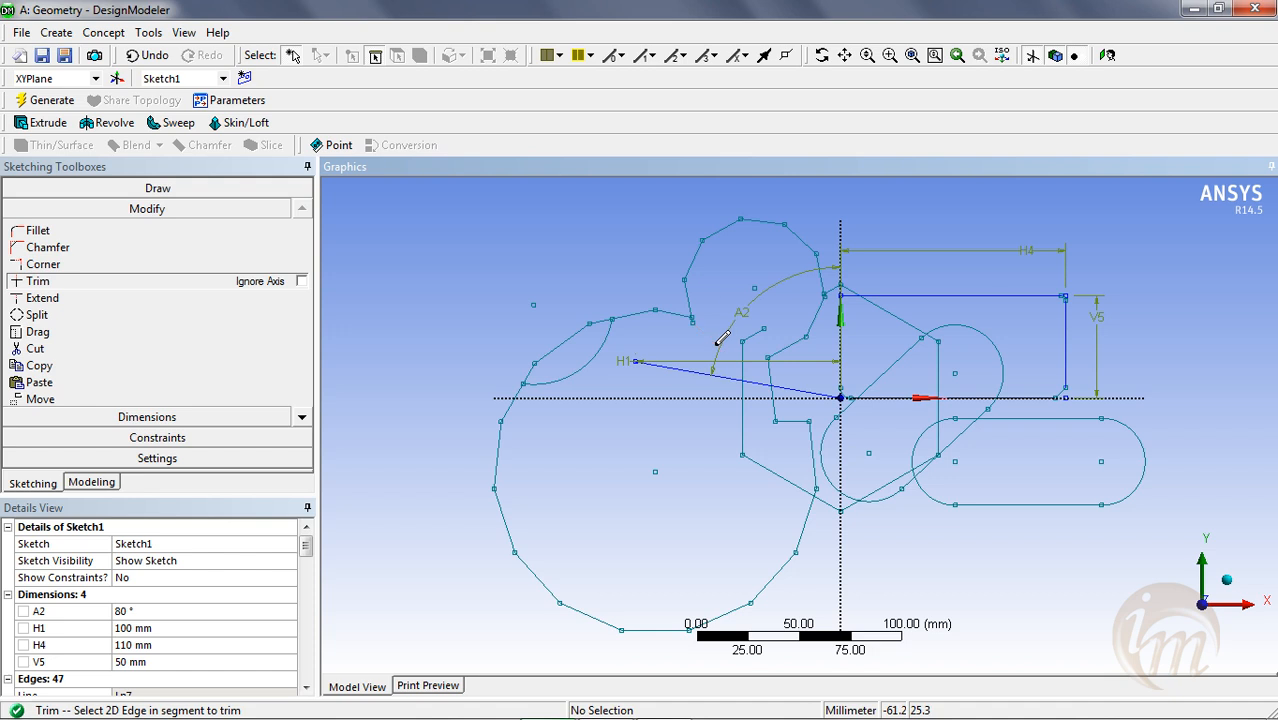
Trim away the upper and outer sides of the 10-sided polygon, leaving those nearest the vertical axis.
left_click(687, 292)
left_click(697, 254)
left_click(806, 234)
left_click(770, 222)
left_click(728, 225)
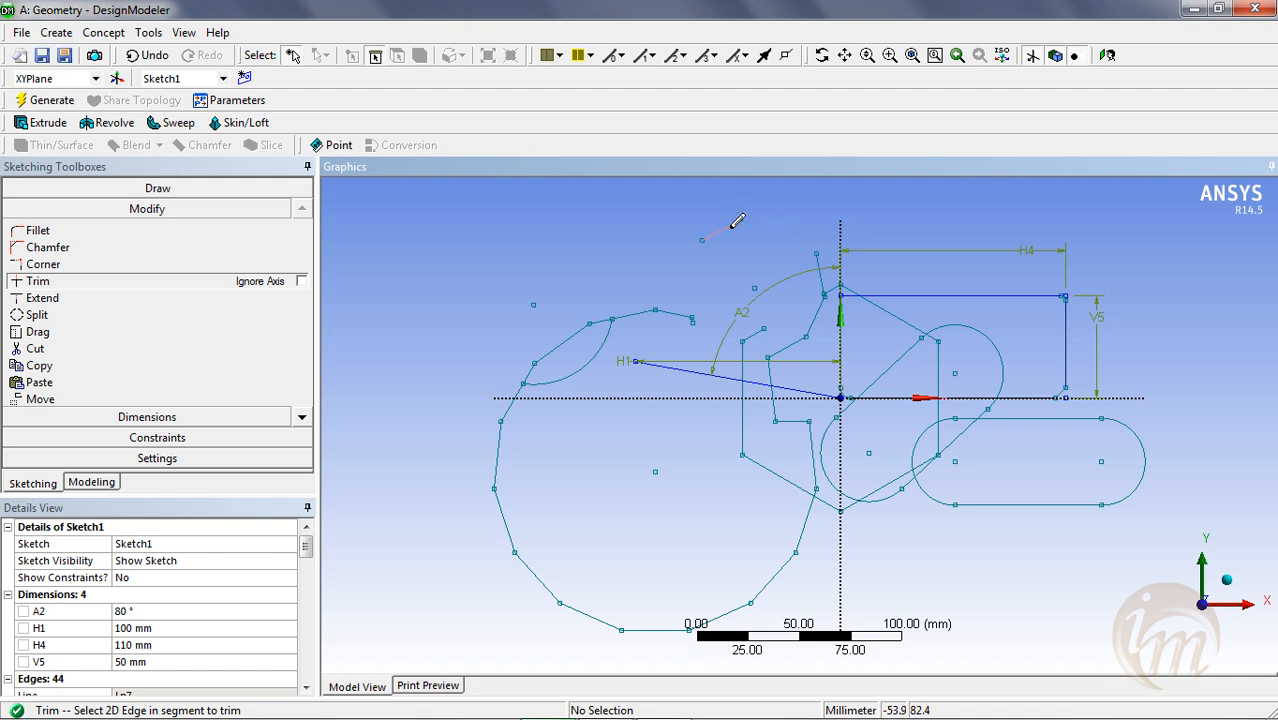
Trim the large polygon's upper sides above the horizontal axis and the circle arc left inside it.
left_click(638, 312)
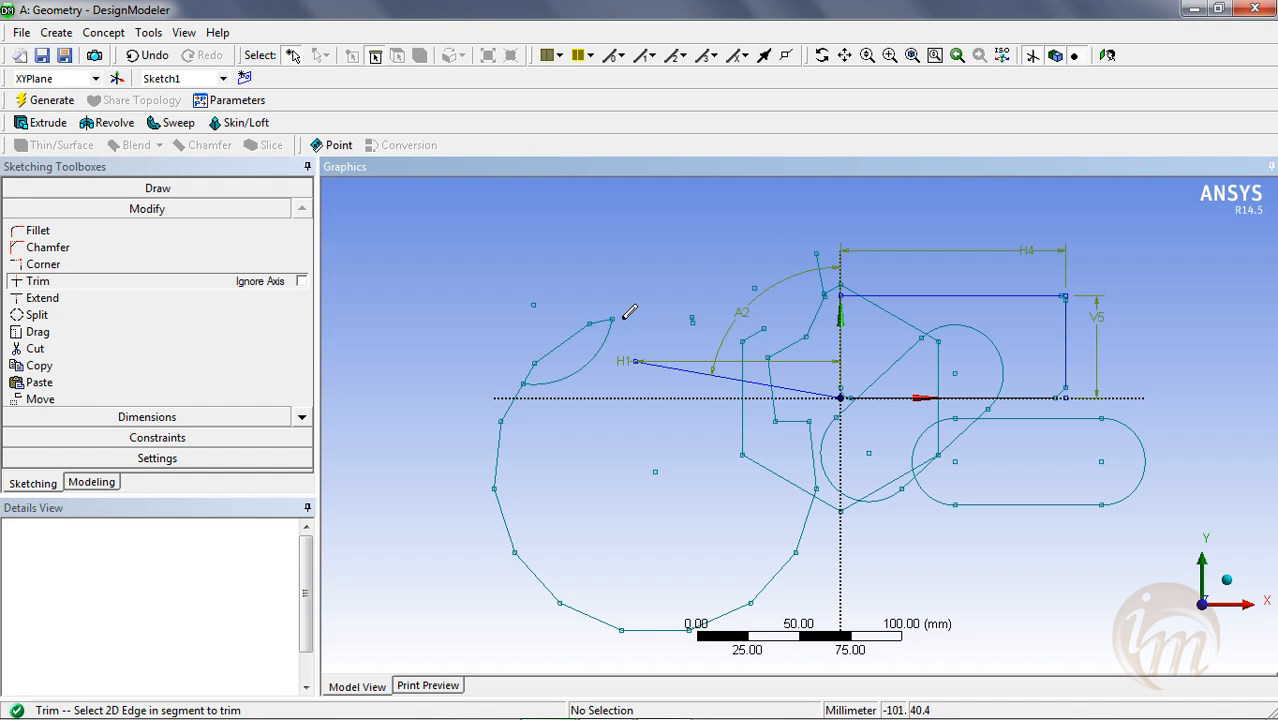
left_click(586, 337)
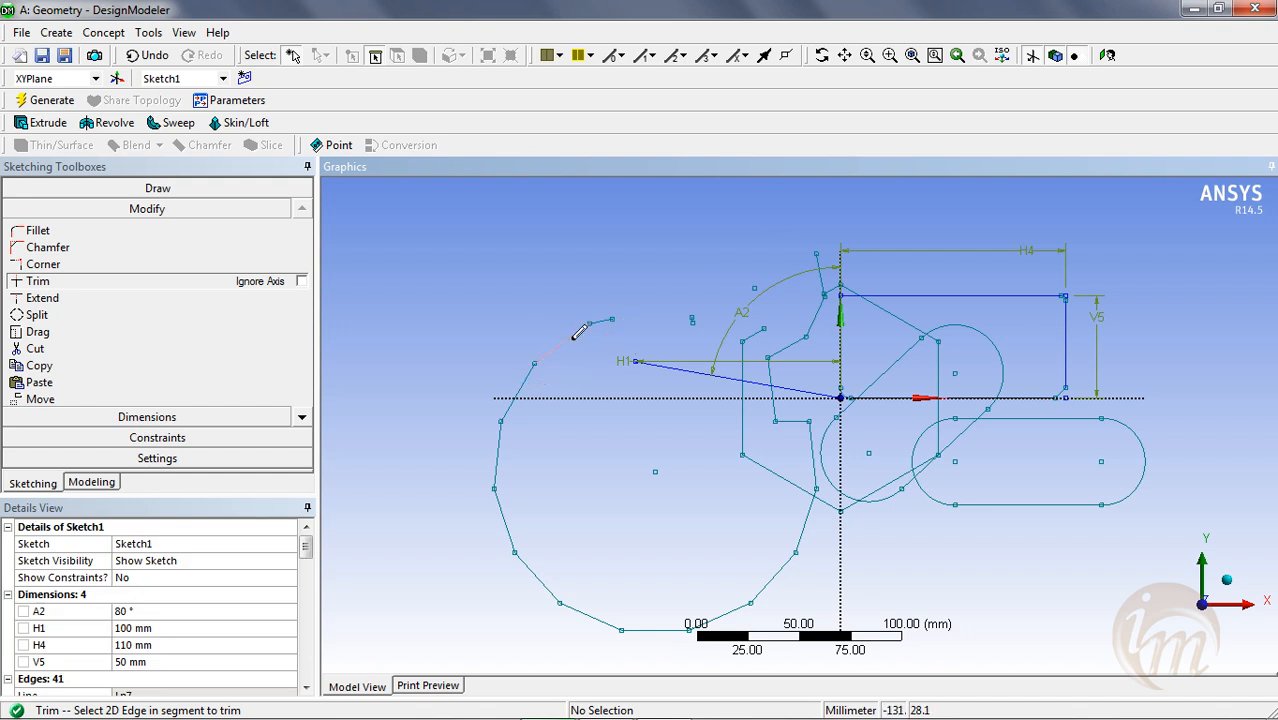
left_click(598, 321)
Extend the large polygon's open edge upward from the horizontal axis, far beyond the other shapes.
left_click(55, 302)
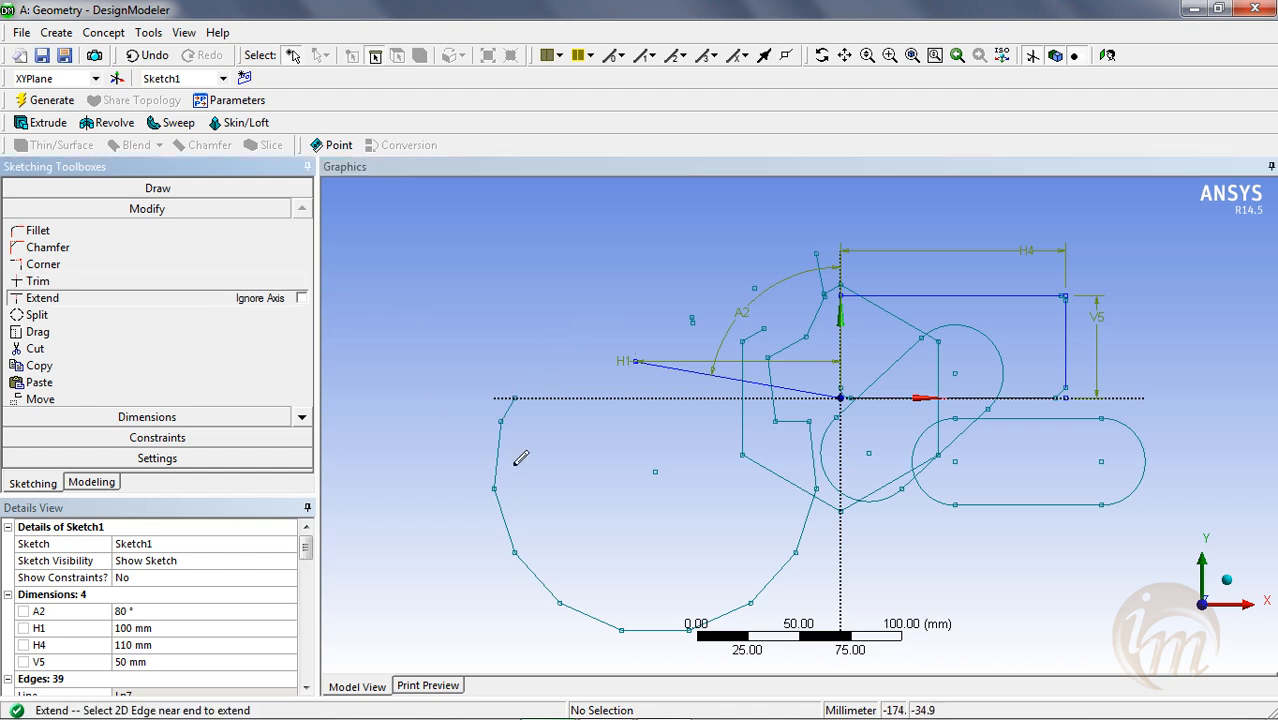
left_click(516, 400)
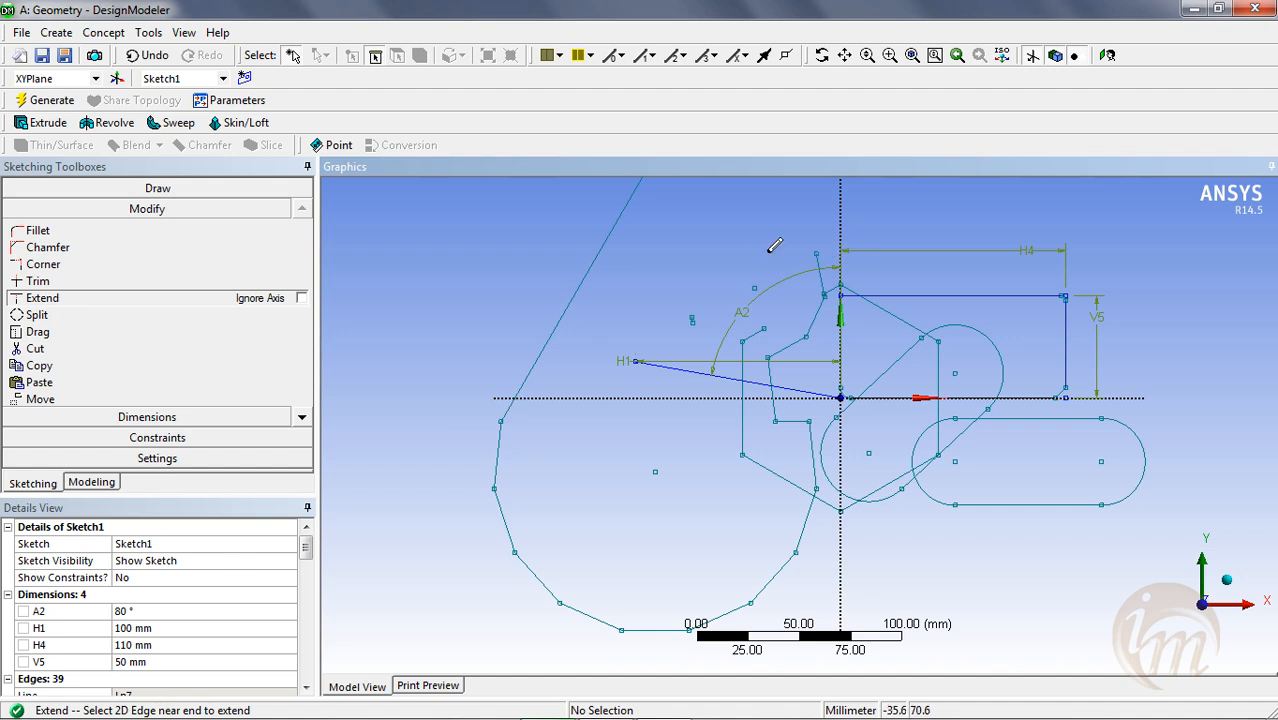
scroll(778, 260, "down", 3)
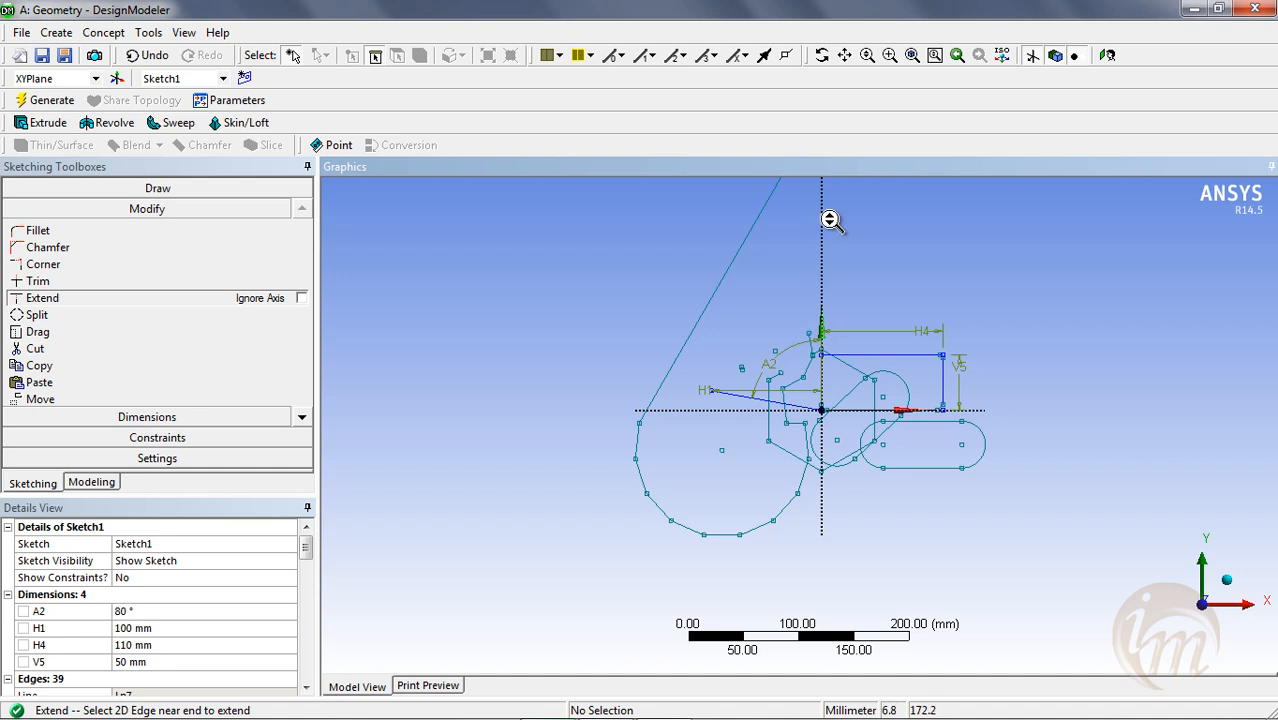
scroll(822, 302, "down", 3)
scroll(825, 383, "up", 5)
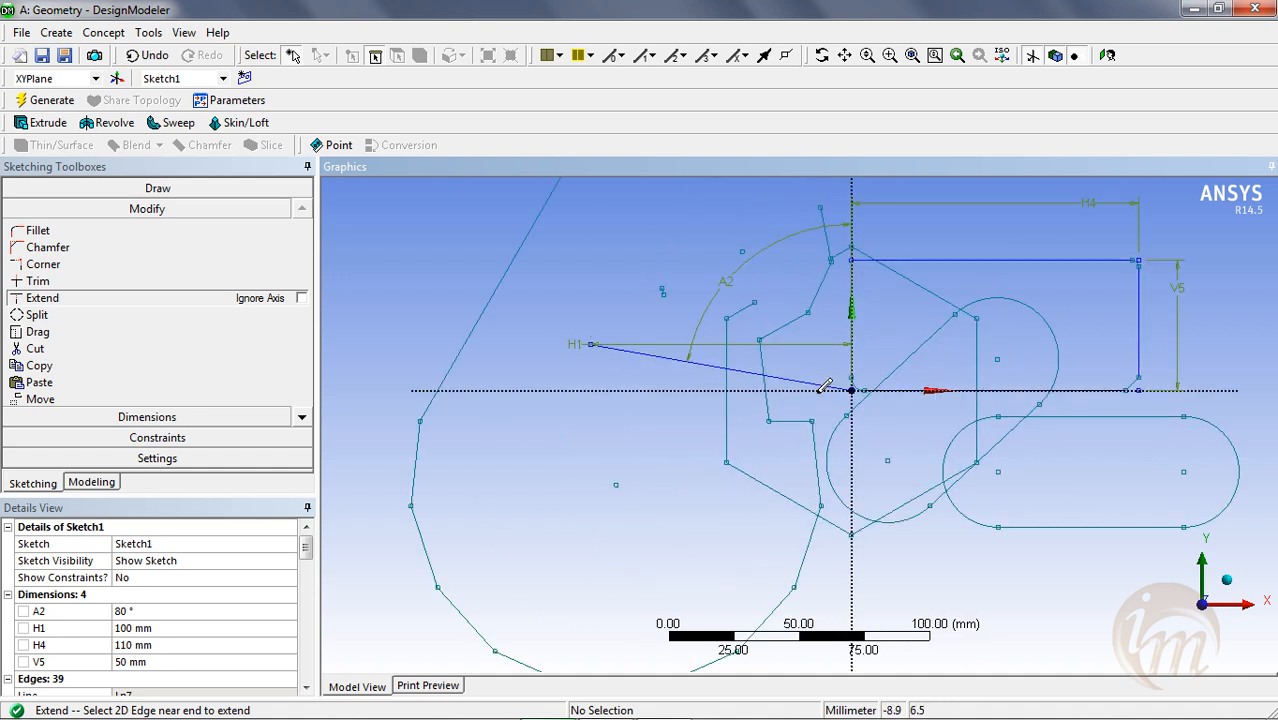
Extend the hexagon's short trimmed edge across its gap to the vertical axis, and try extending the large polygon's slanted edge again.
left_click(745, 292)
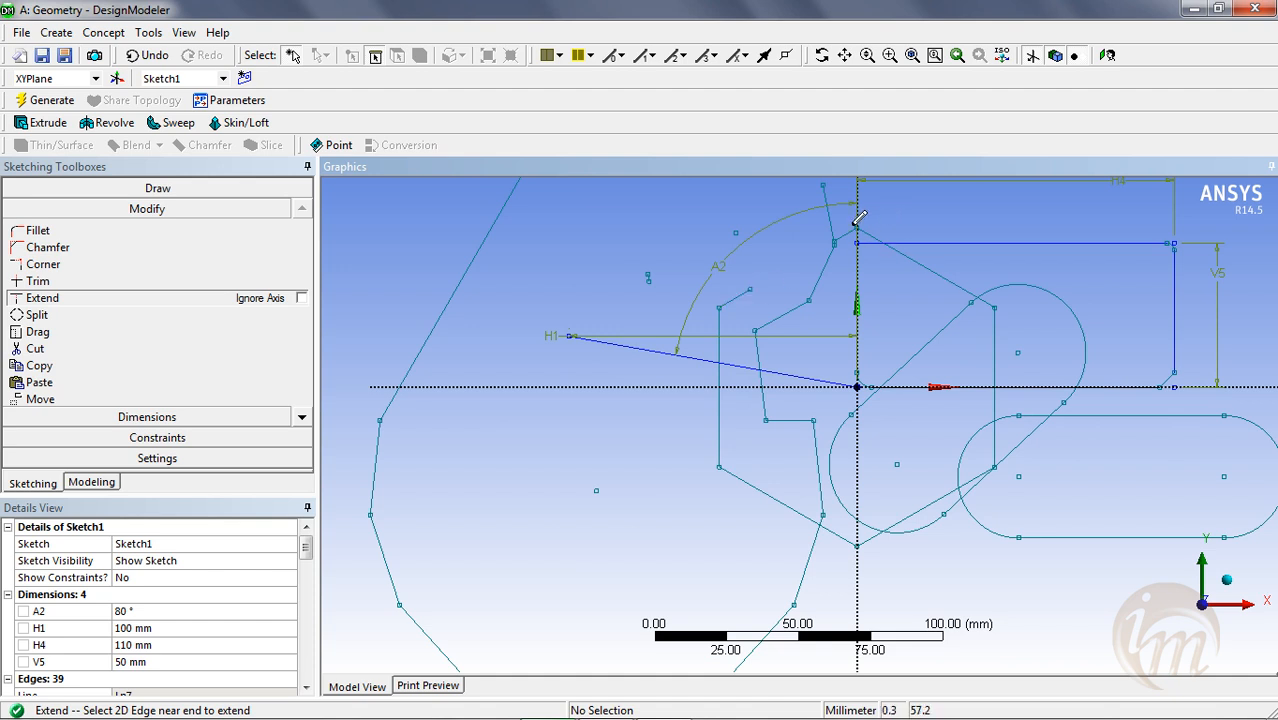
left_click(745, 290)
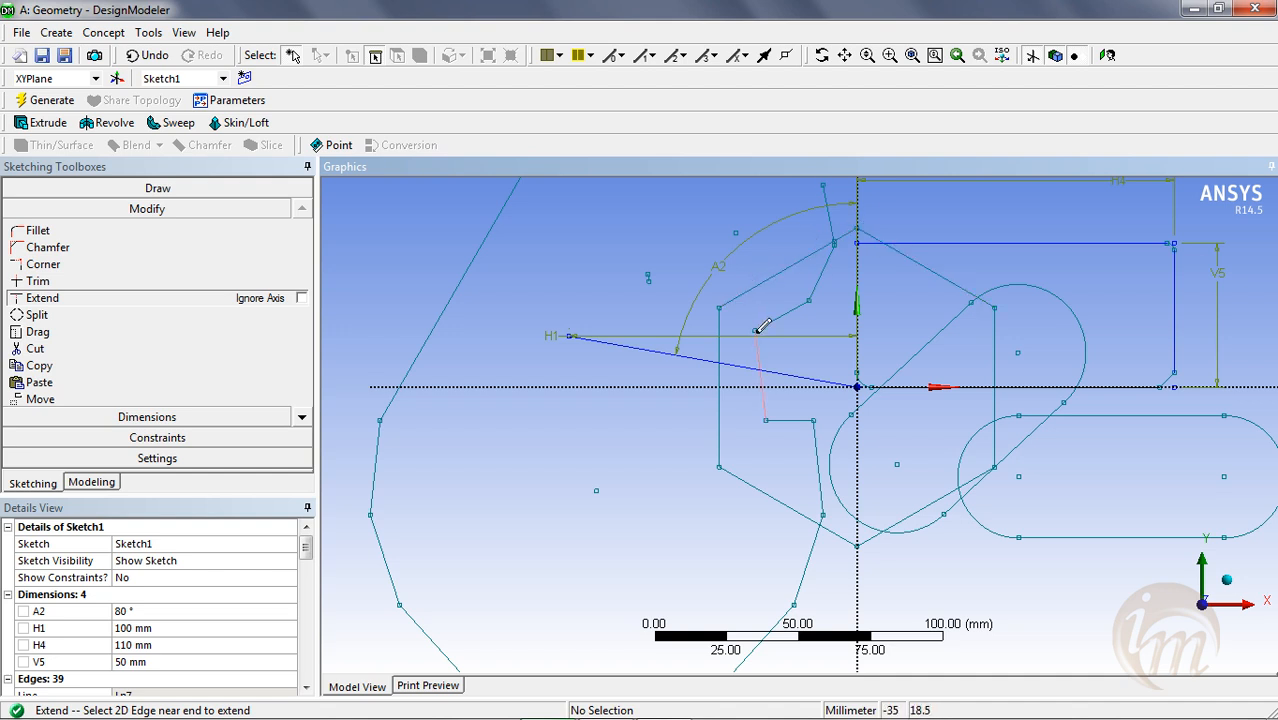
scroll(764, 330, "down", 2)
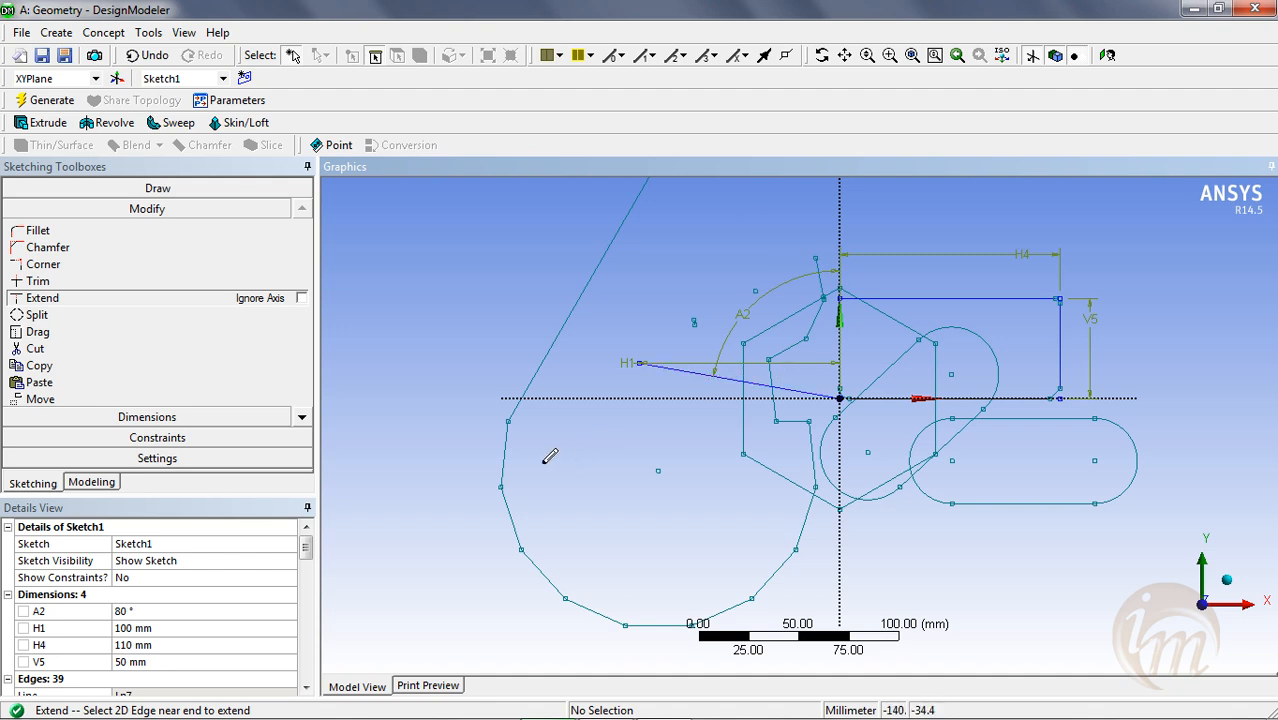
left_click(531, 376)
Extend the hexagon's upper edge beyond the rectangle to the horizontal oval's far end, and the other way to the large polygon's extended edge.
mouse_move(957, 369)
middle_mouse_down()
mouse_move(970, 399)
mouse_move(936, 371)
mouse_move(962, 372)
middle_mouse_up()
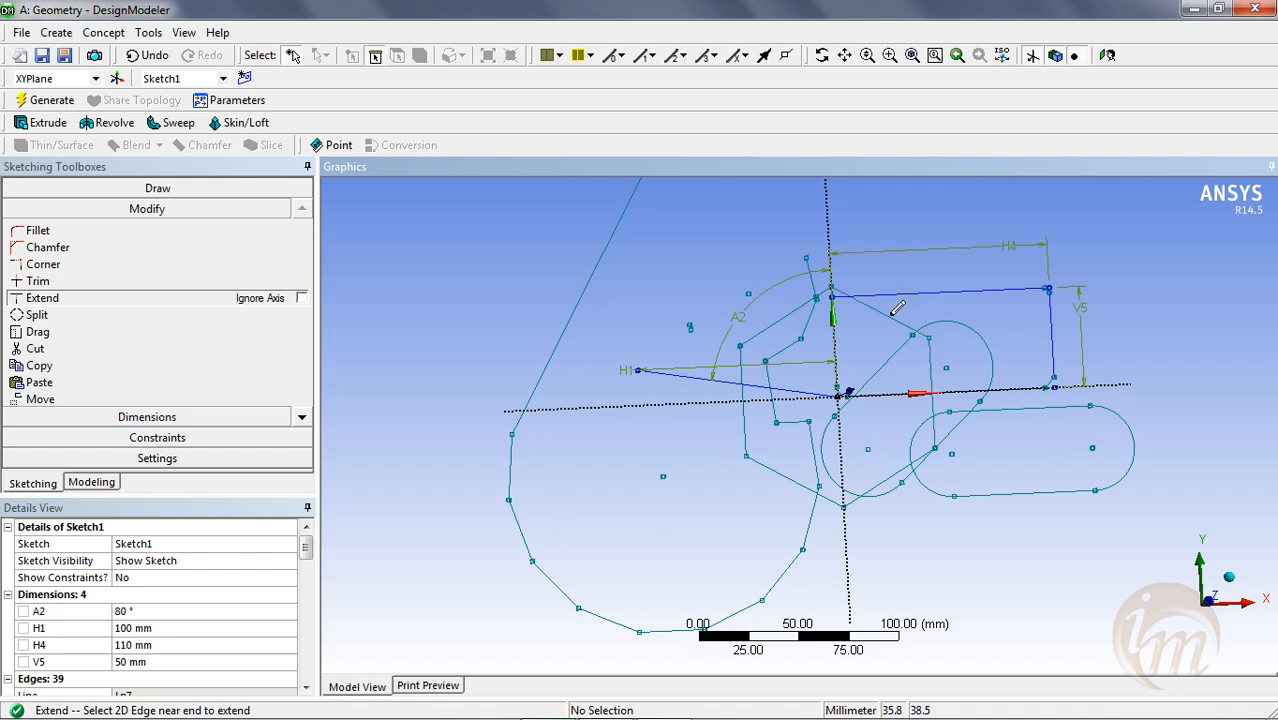
left_click(936, 358)
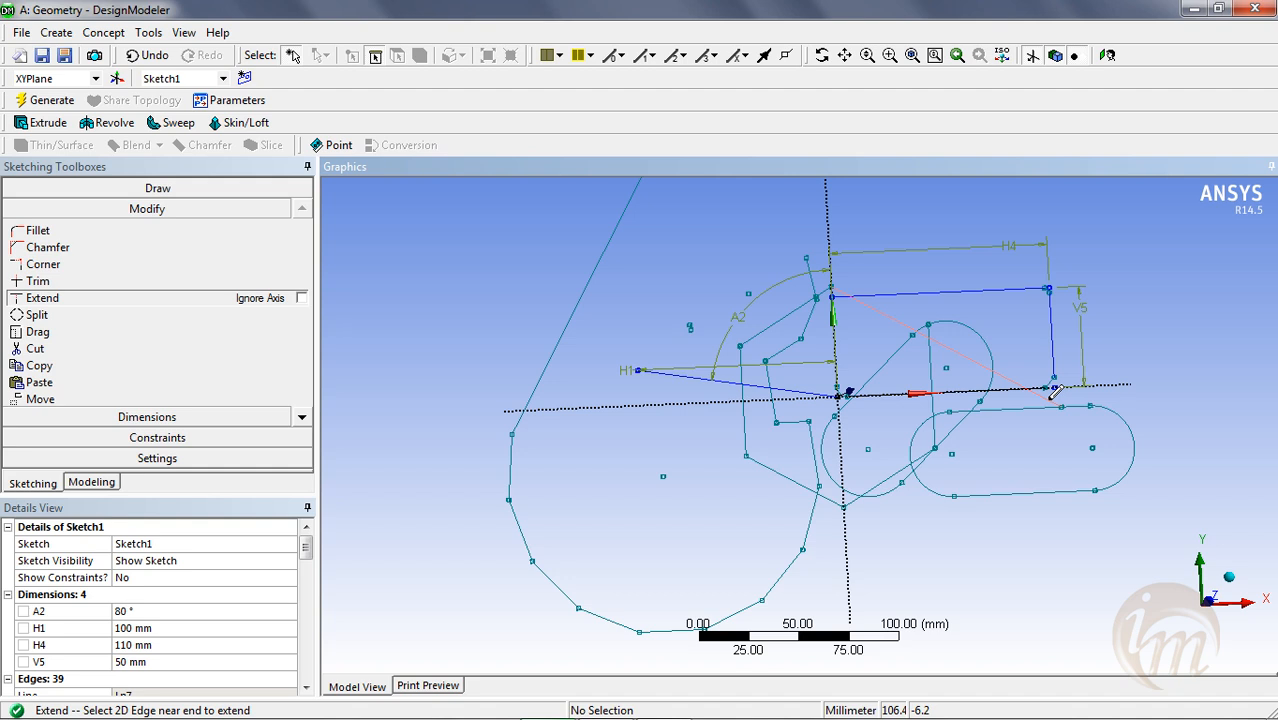
left_click(1111, 430)
left_click(820, 268)
left_click(1089, 418)
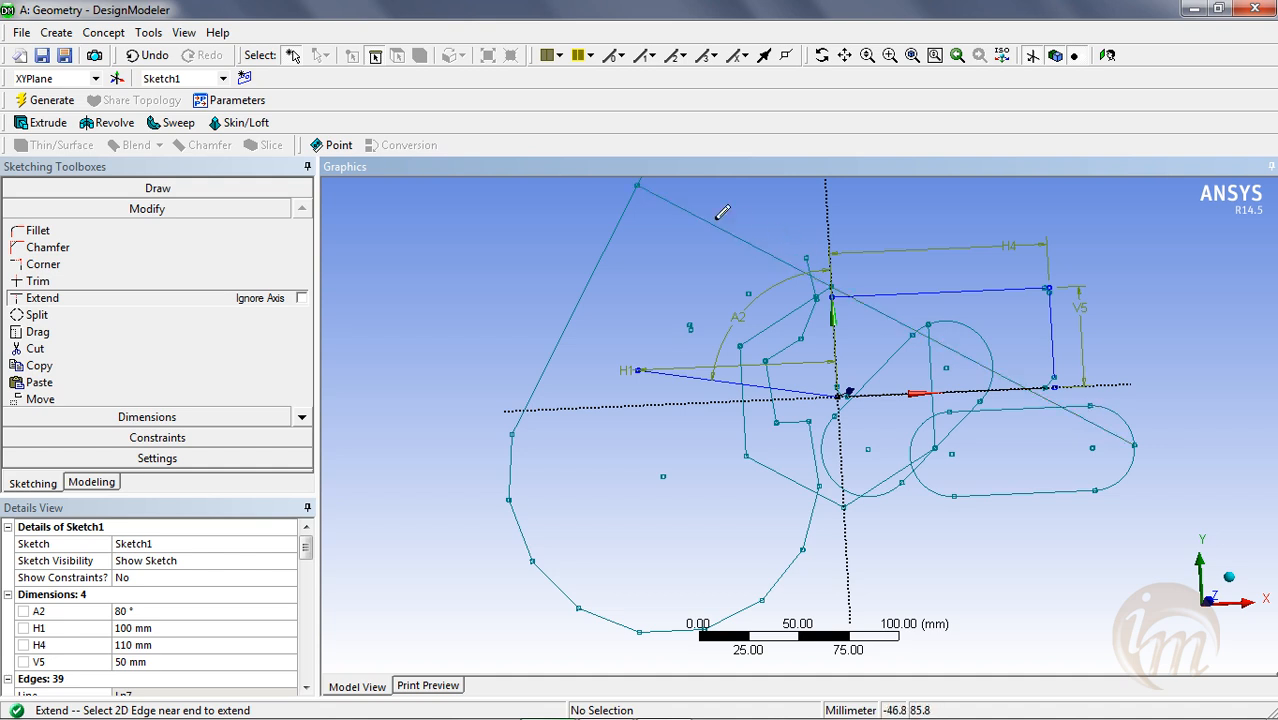
Try to extend the hexagon's long slanted edge beyond the large polygon's extended edge.
middle_click_drag(727, 237, 727, 257)
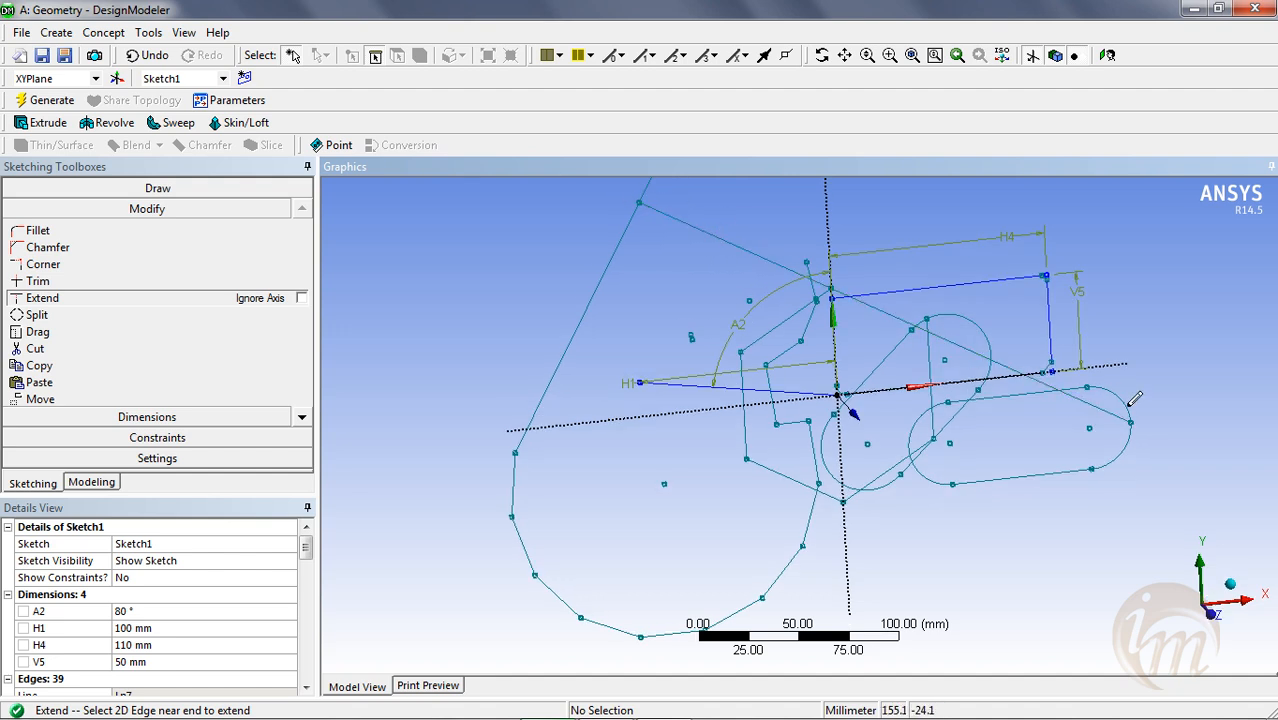
left_click(720, 230)
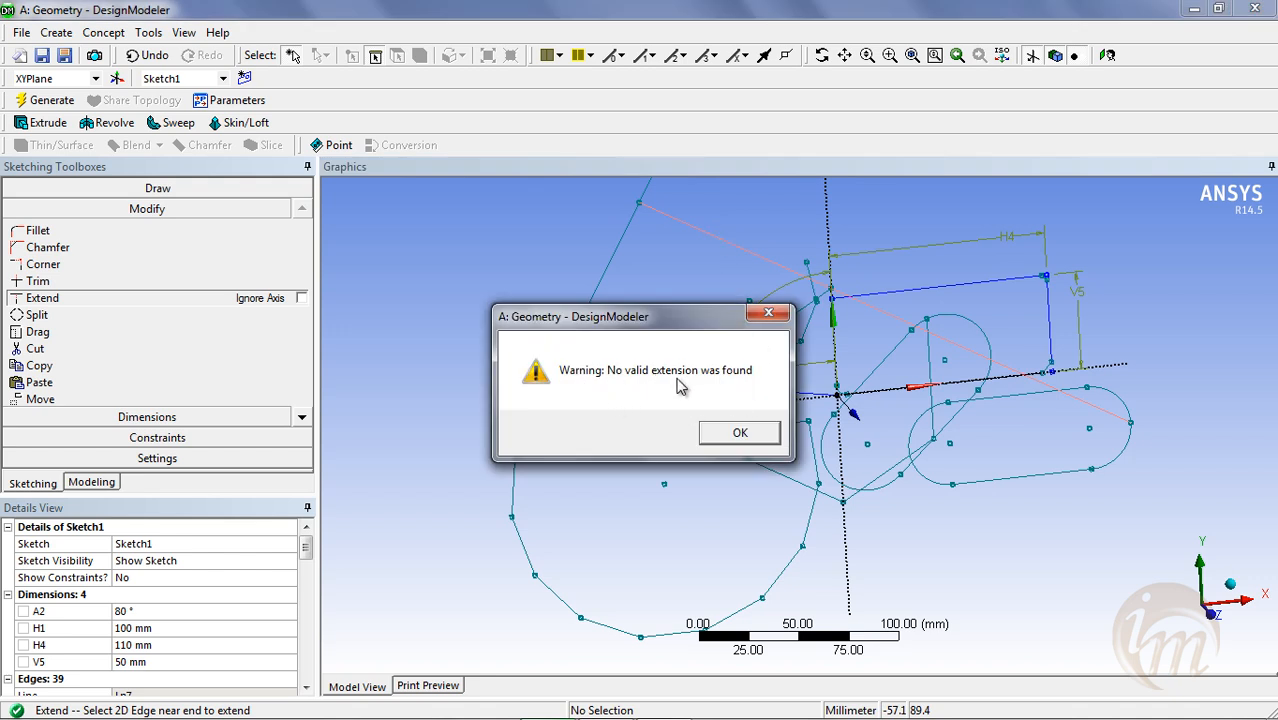
left_click(741, 434)
Split the large polygon's long extended edge at five points along its length.
middle_click_drag(868, 450, 800, 410)
scroll(800, 410, "down", 3)
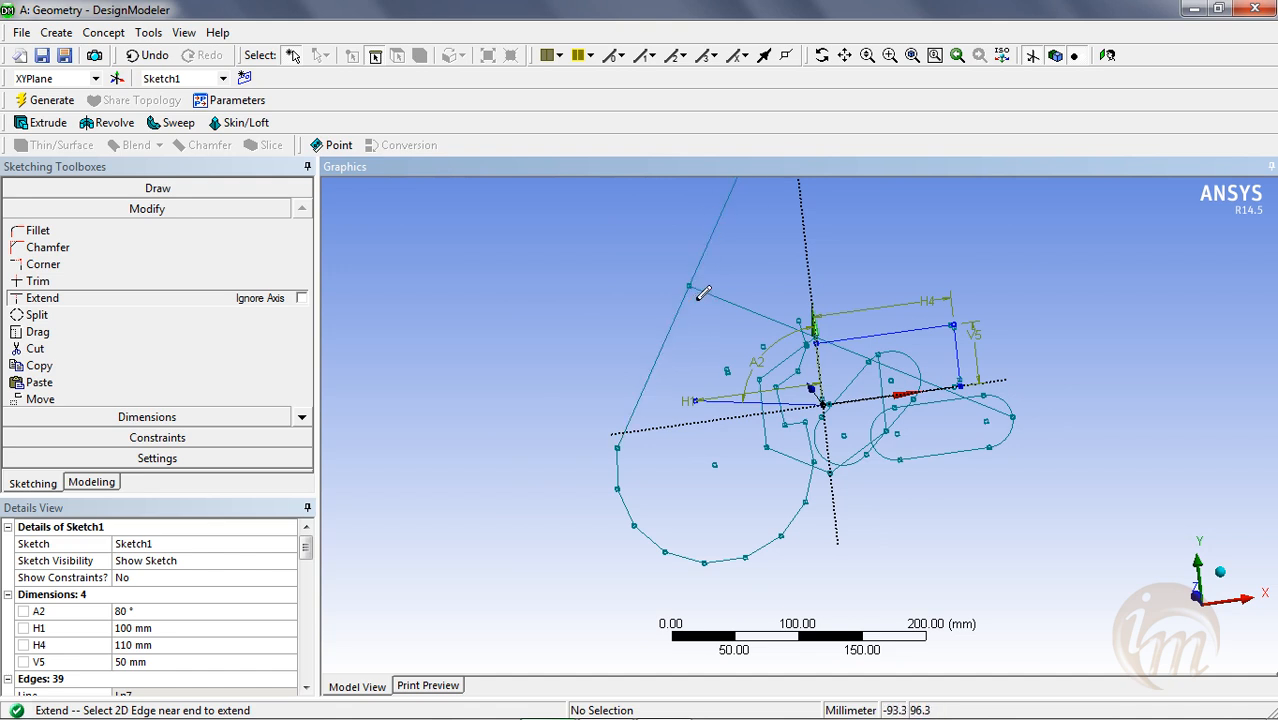
middle_click_drag(834, 492, 850, 516)
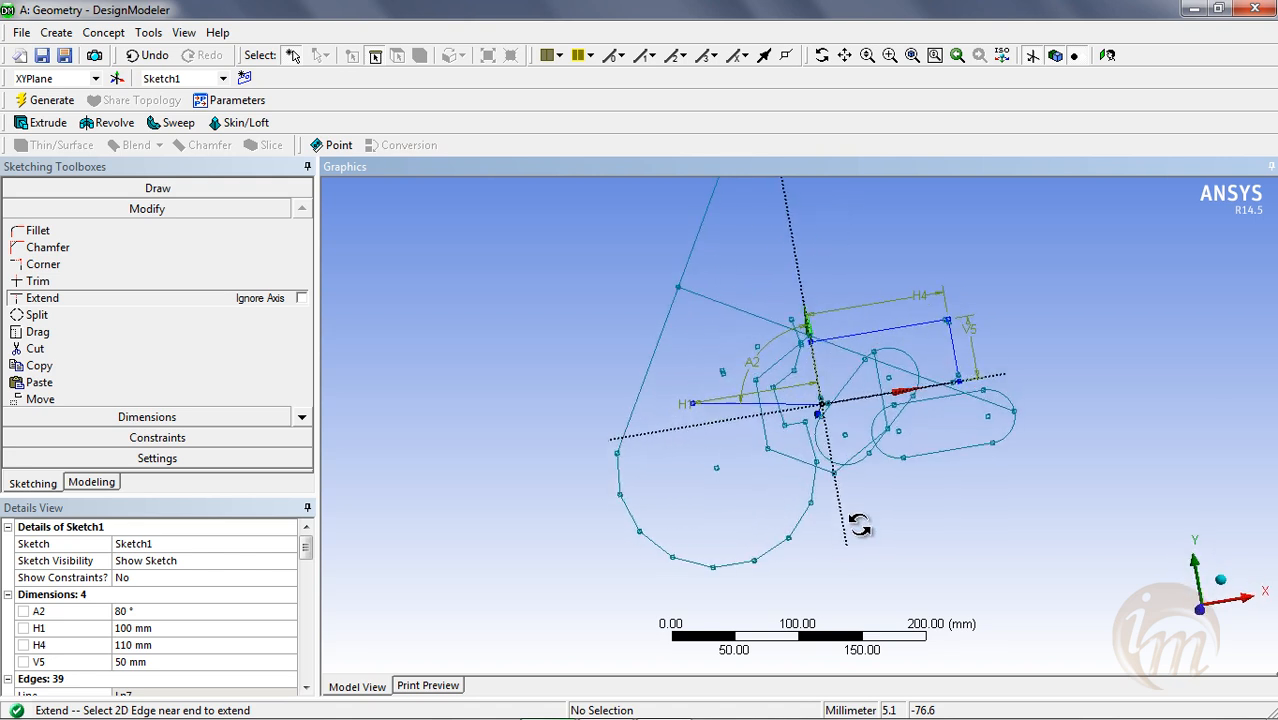
left_click(1107, 55)
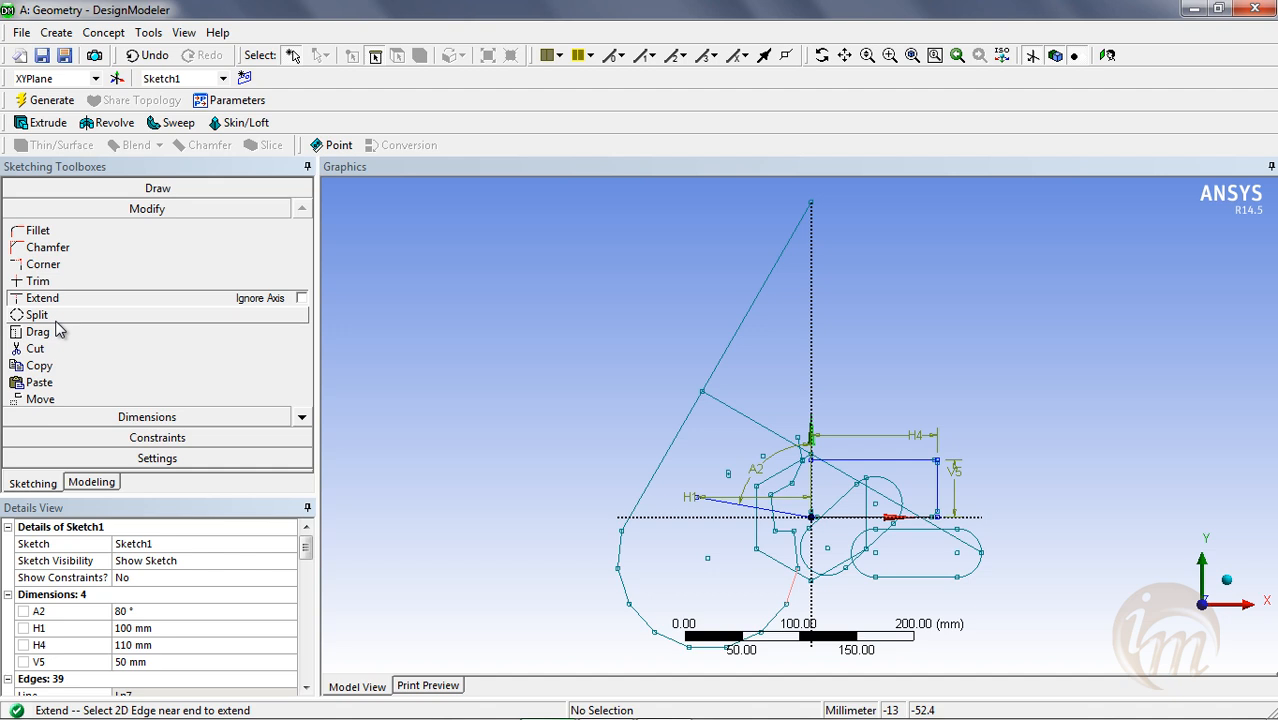
left_click(51, 318)
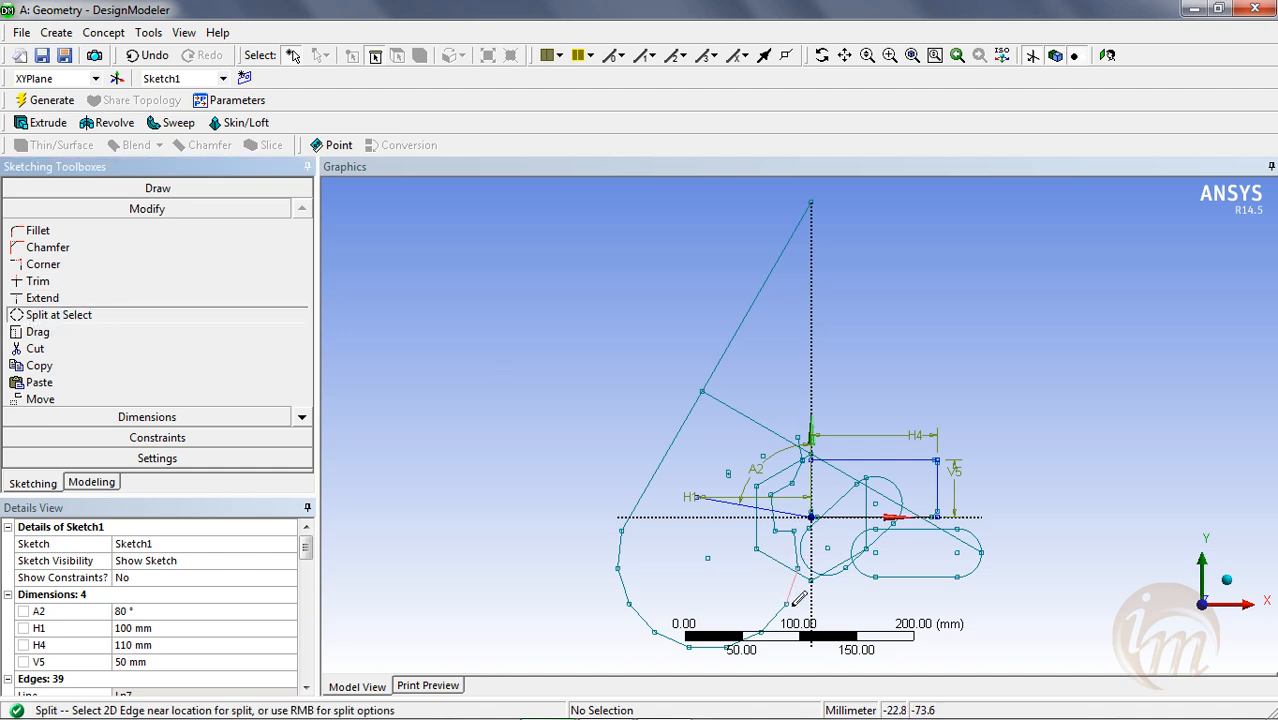
left_click(749, 309)
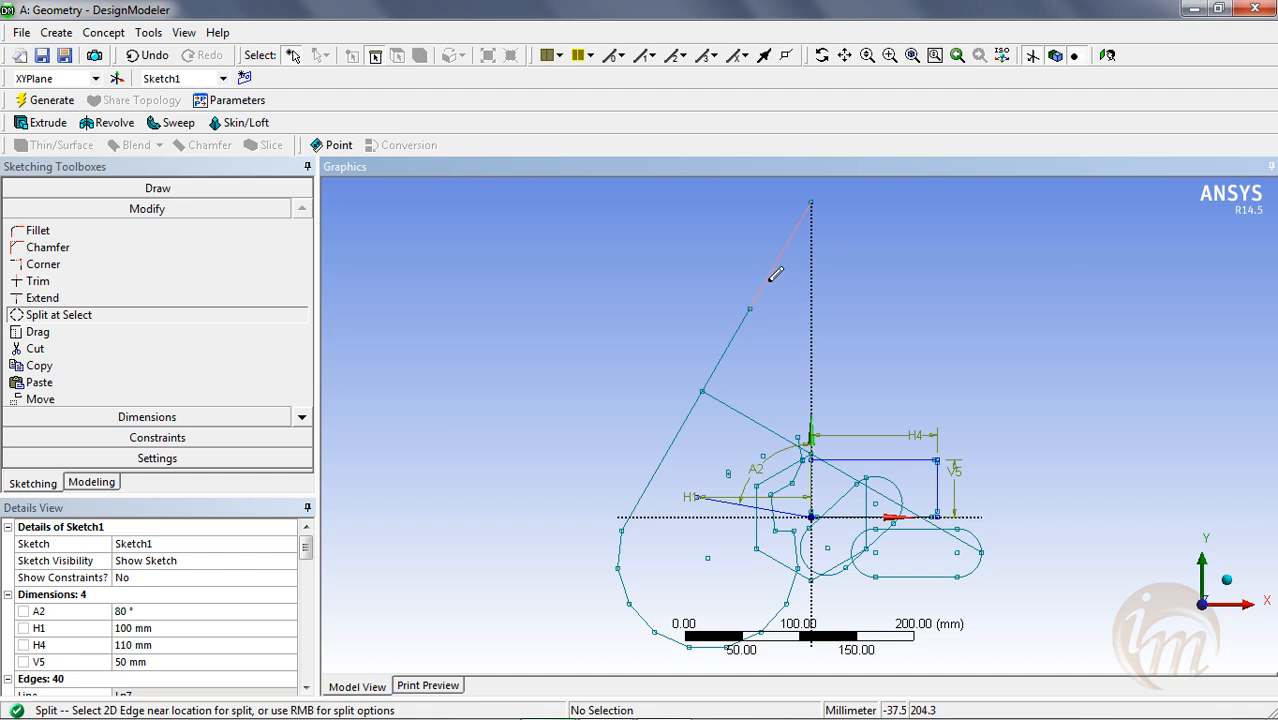
left_click(726, 349)
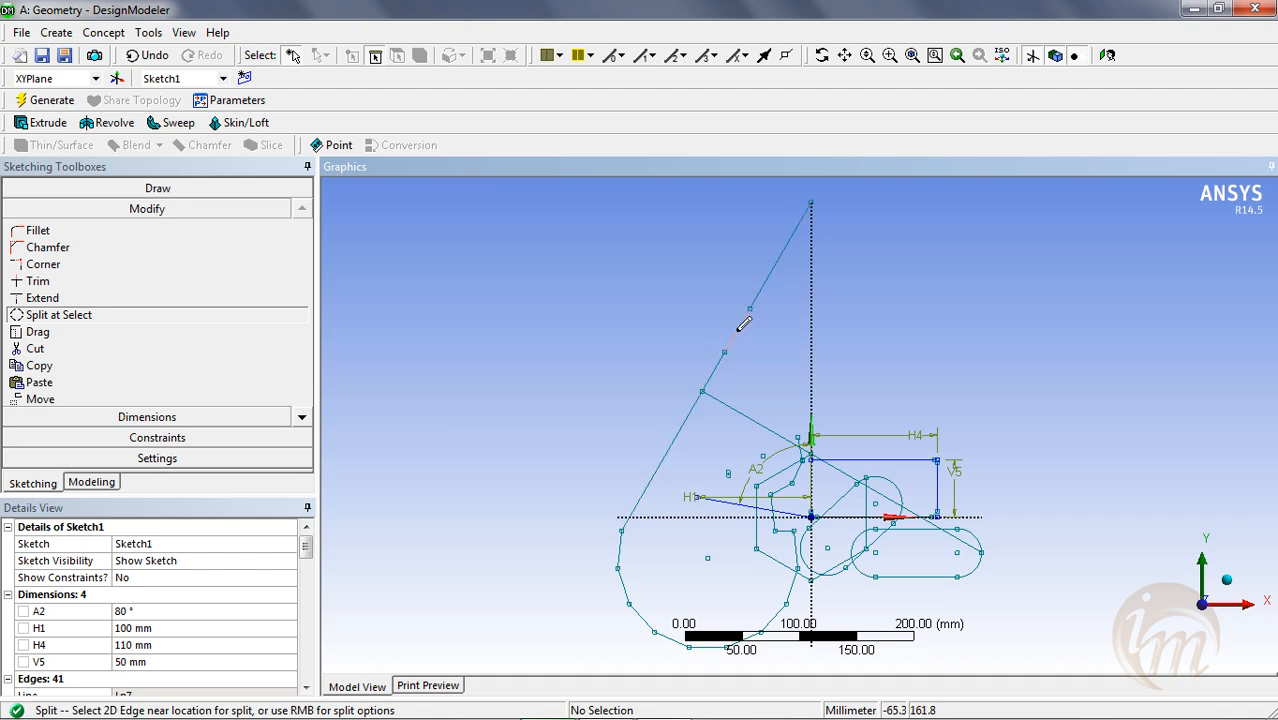
left_click(774, 266)
left_click(661, 462)
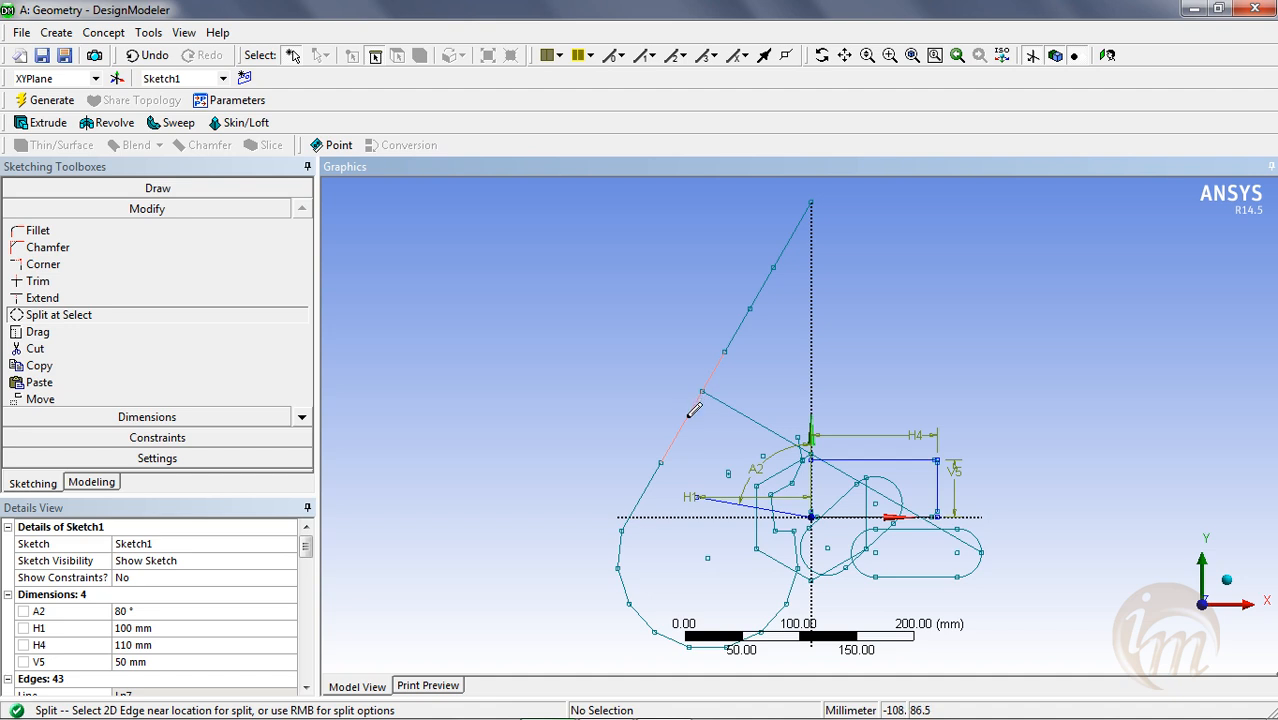
left_click(687, 419)
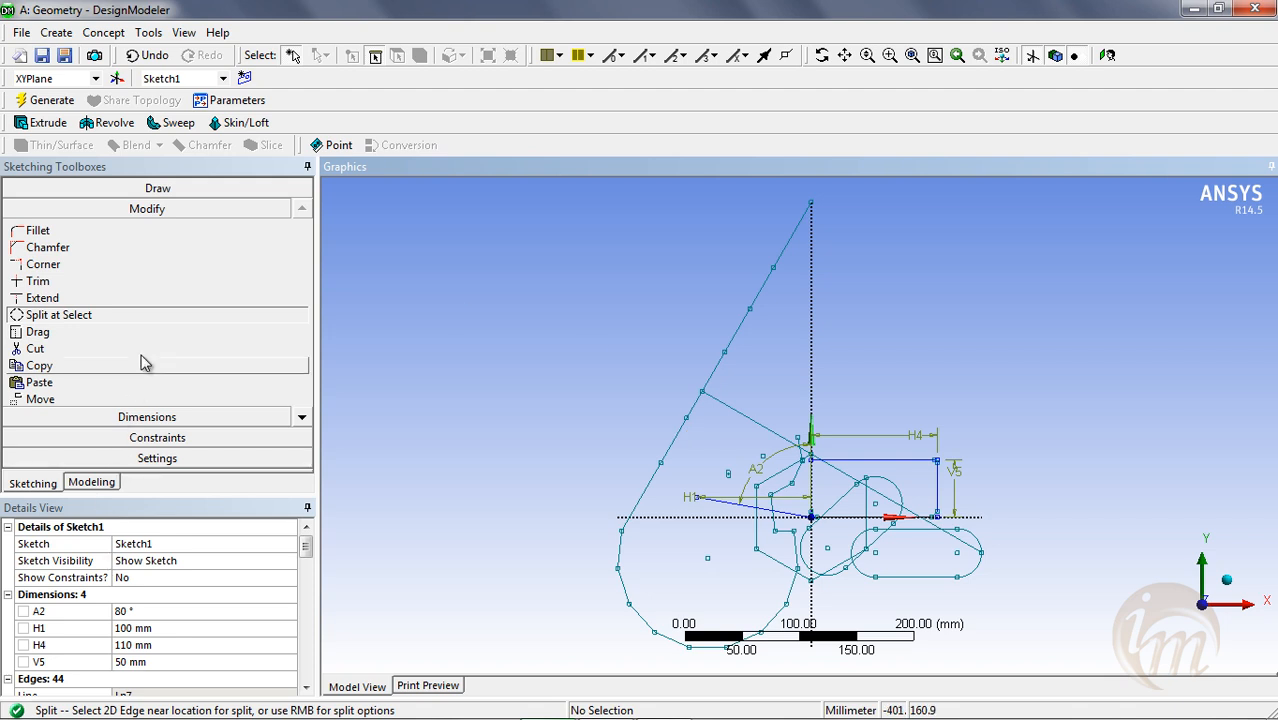
Delete the hexagon's long slanted edge and four of the split segments, keeping one middle segment and the lowest one.
left_click(67, 352)
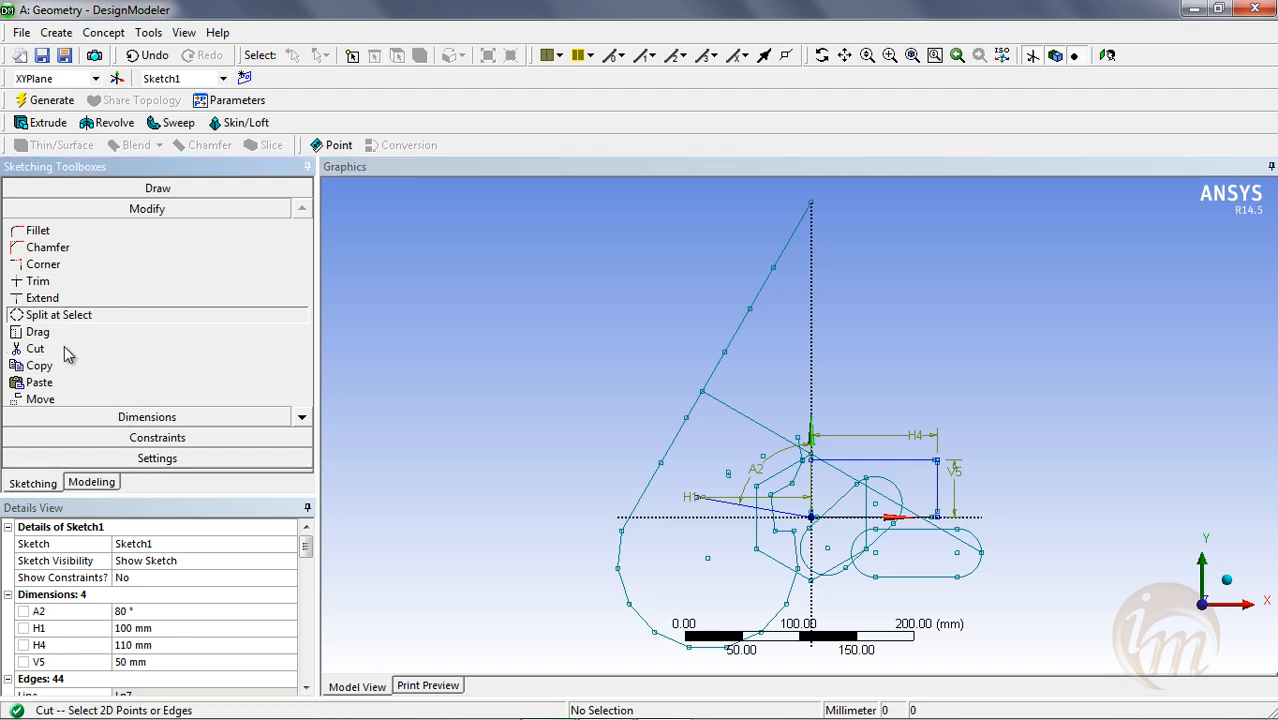
left_click(714, 378)
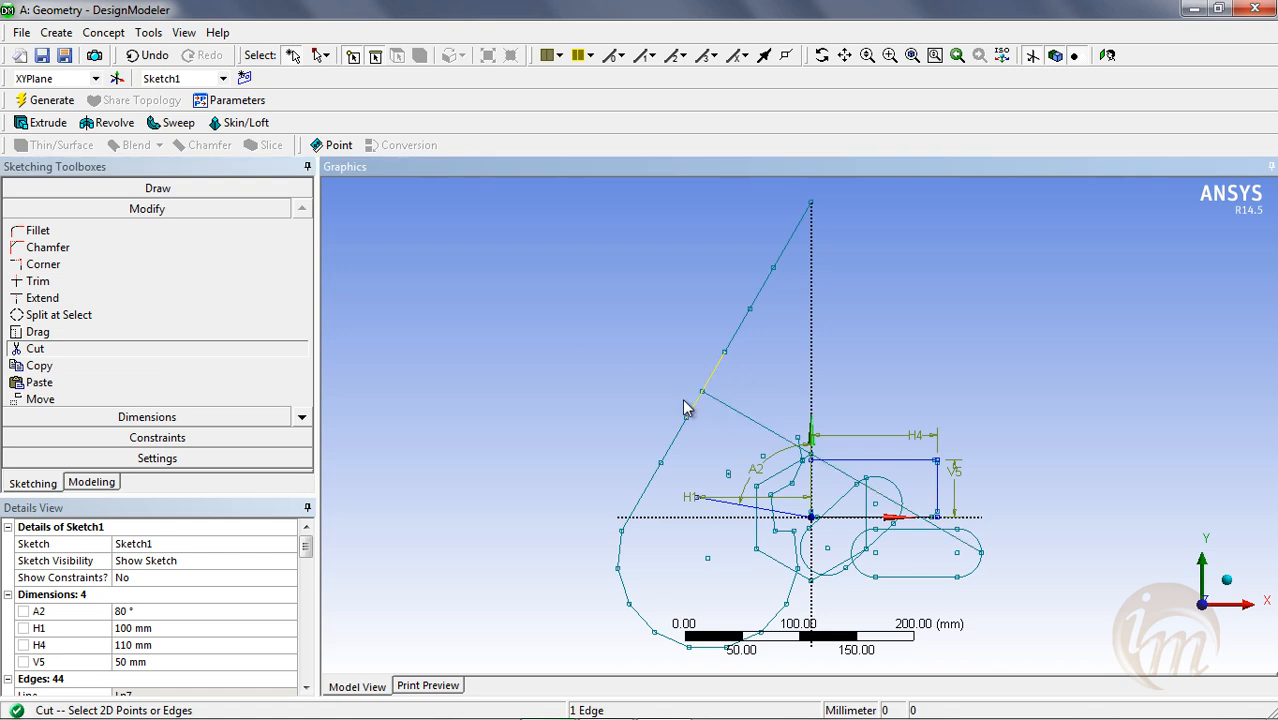
left_click(730, 410, "ctrl")
left_click(762, 296, "ctrl")
key("Delete")
left_click(792, 239)
left_click(677, 434, "ctrl")
key("Delete")
Copy the lowest remaining segment of the split edge and paste 19 copies across the area above the shapes.
left_click(63, 368)
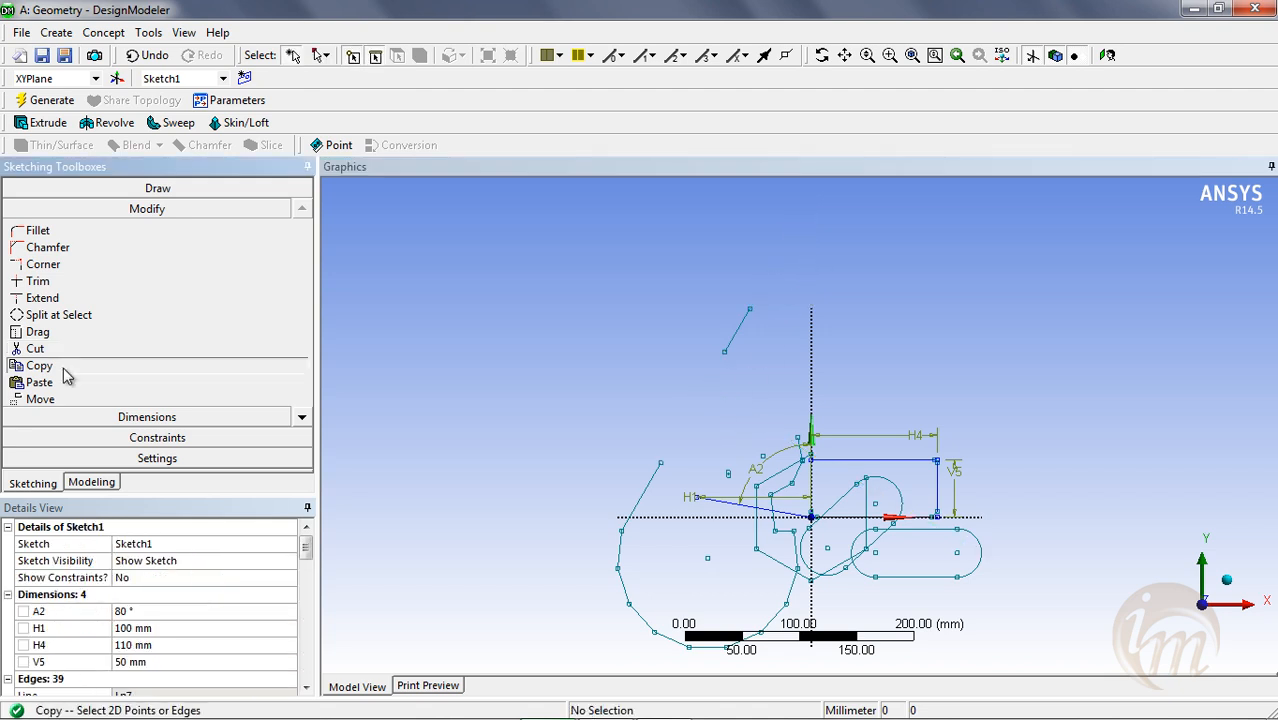
left_click(647, 485)
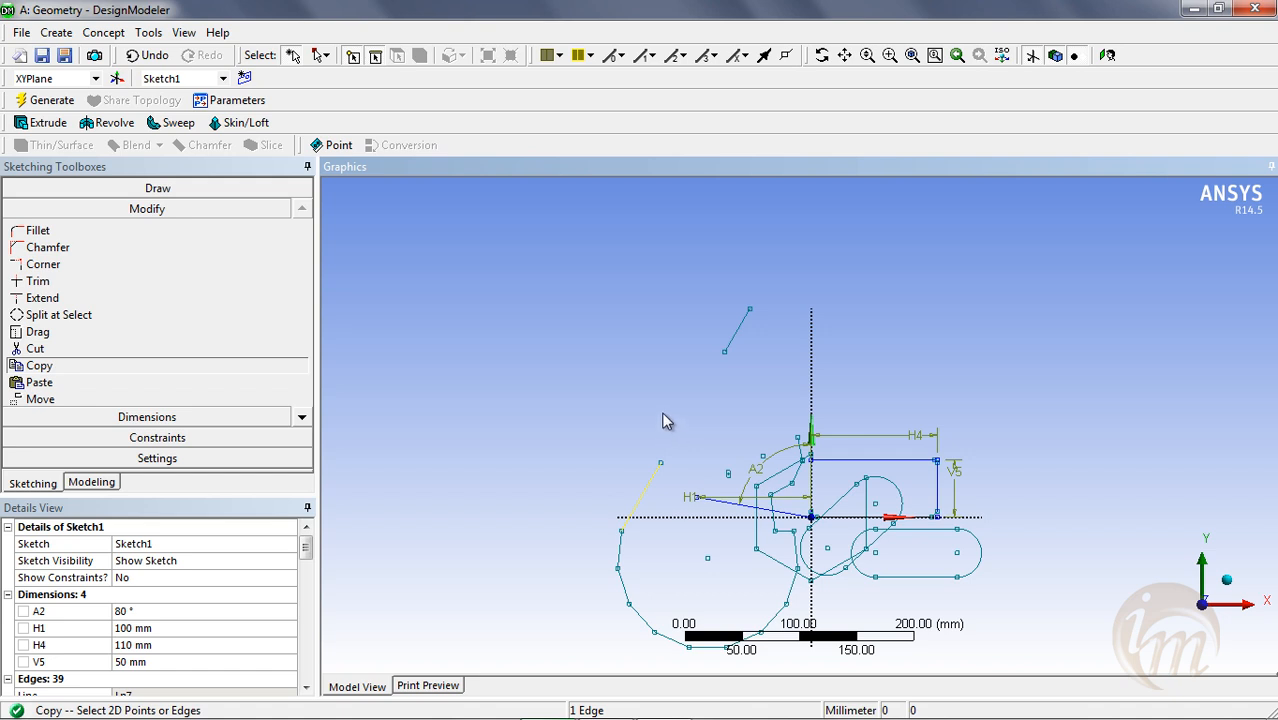
left_click(86, 382)
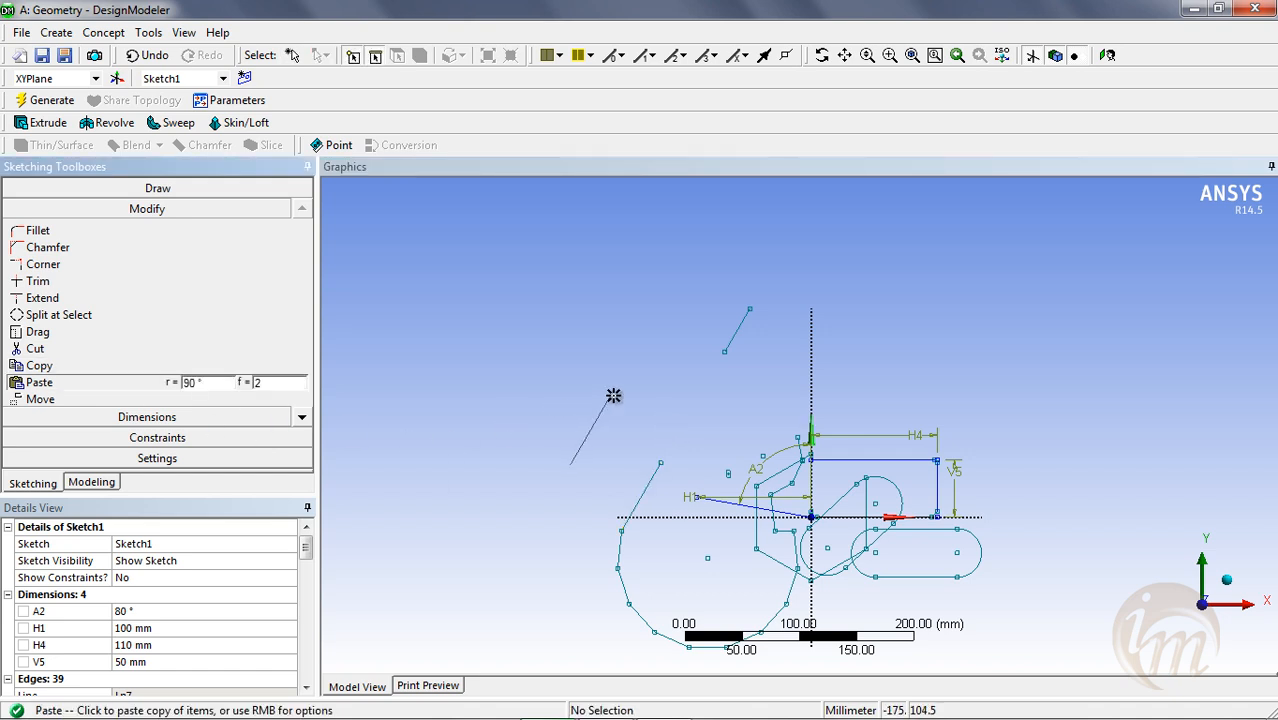
left_click(722, 352)
left_click(513, 434)
left_click(618, 385)
left_click(693, 321)
left_click(866, 325)
left_click(987, 365)
left_click(878, 282)
left_click(750, 280)
left_click(762, 388)
left_click(647, 400)
left_click(546, 371)
left_click(606, 324)
left_click(712, 273)
left_click(949, 303)
left_click(903, 392)
left_click(754, 349)
left_click(793, 284)
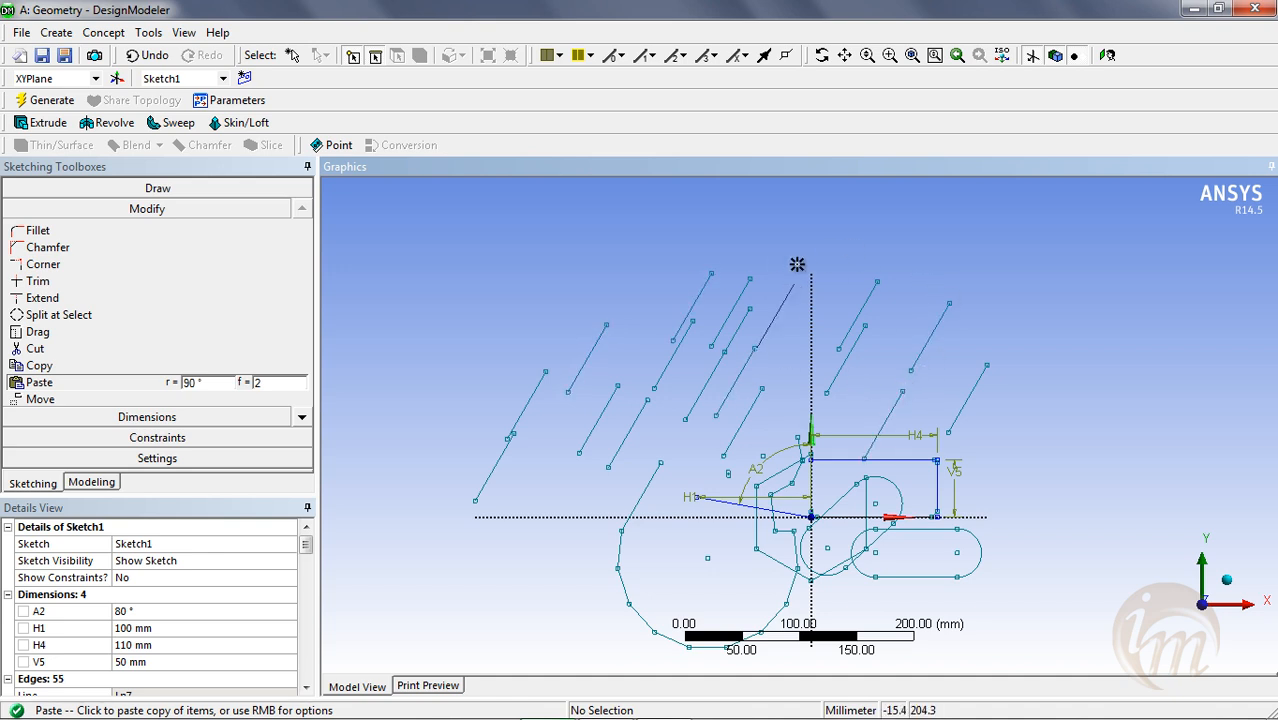
left_click(903, 215)
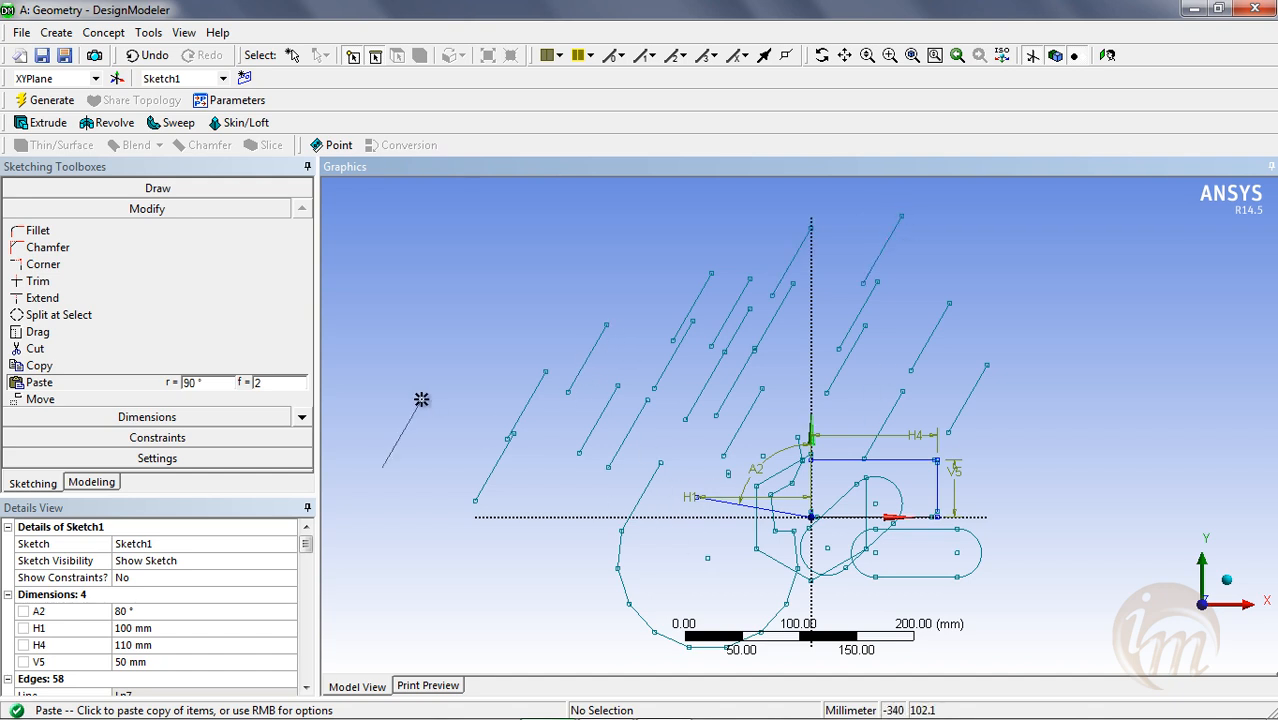
key("Escape")
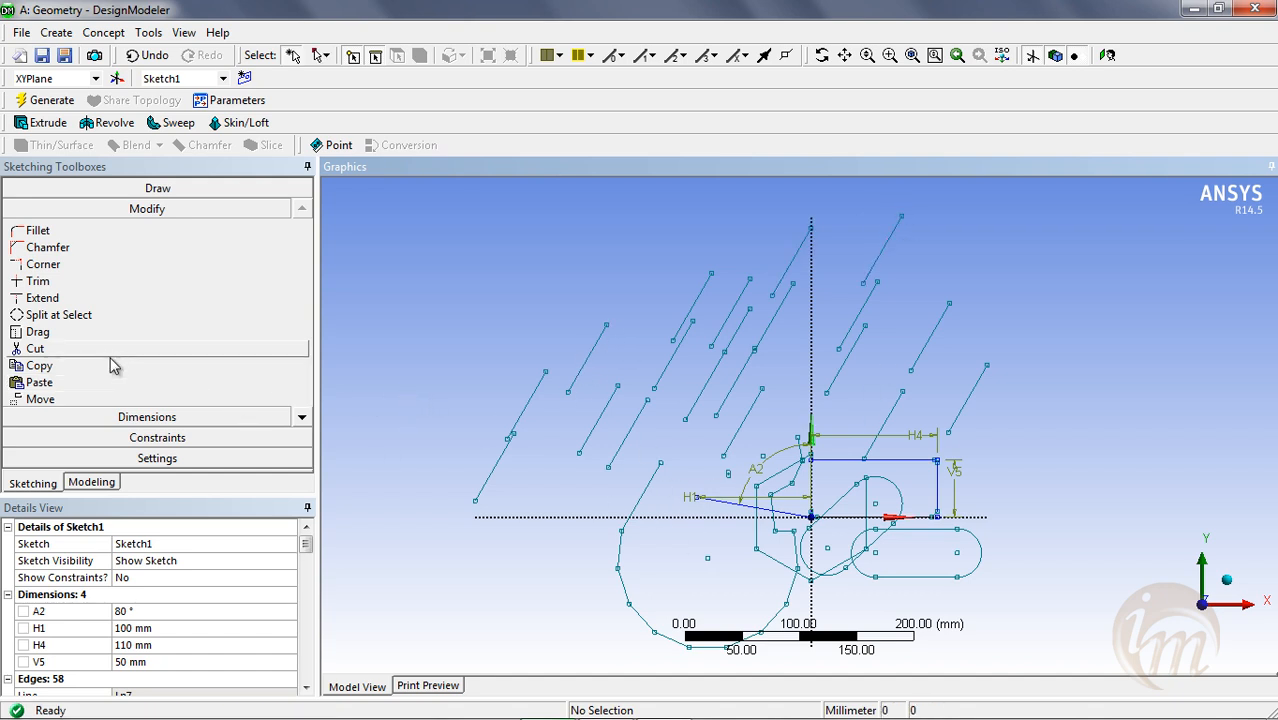
Try to relocate one of the leftmost pasted lines with the Move tool.
left_click(120, 404)
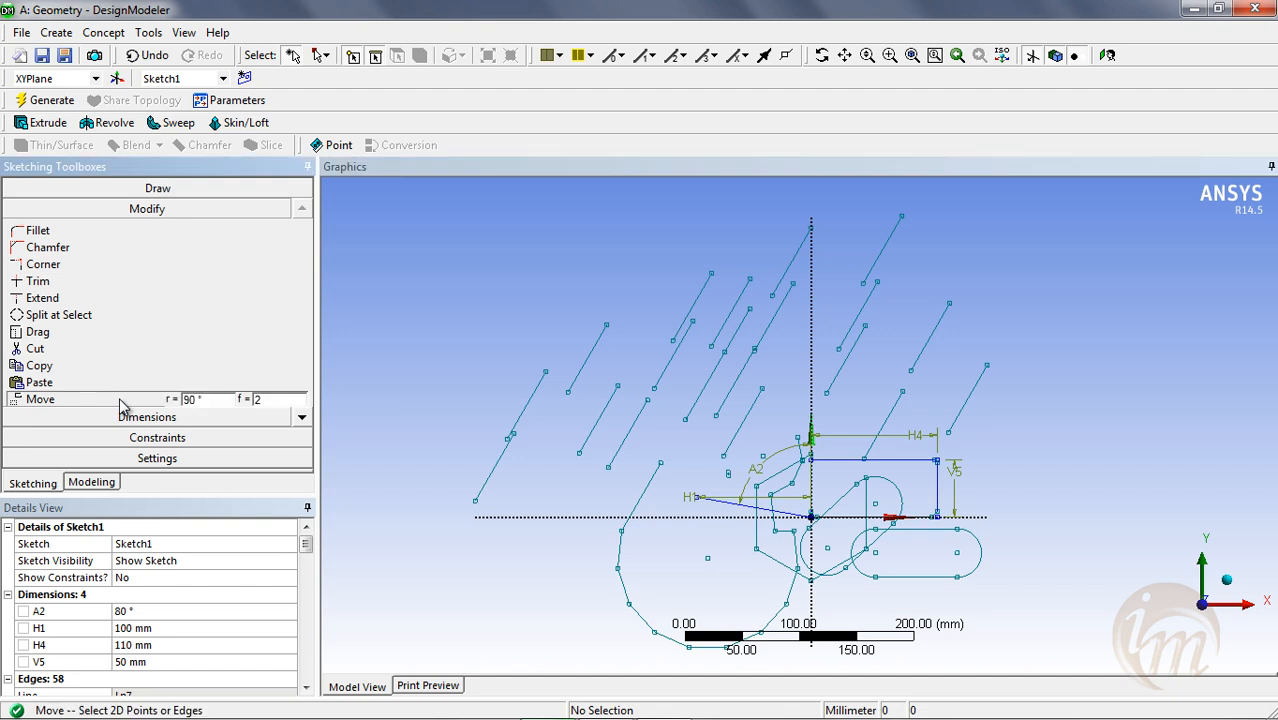
left_click(531, 407)
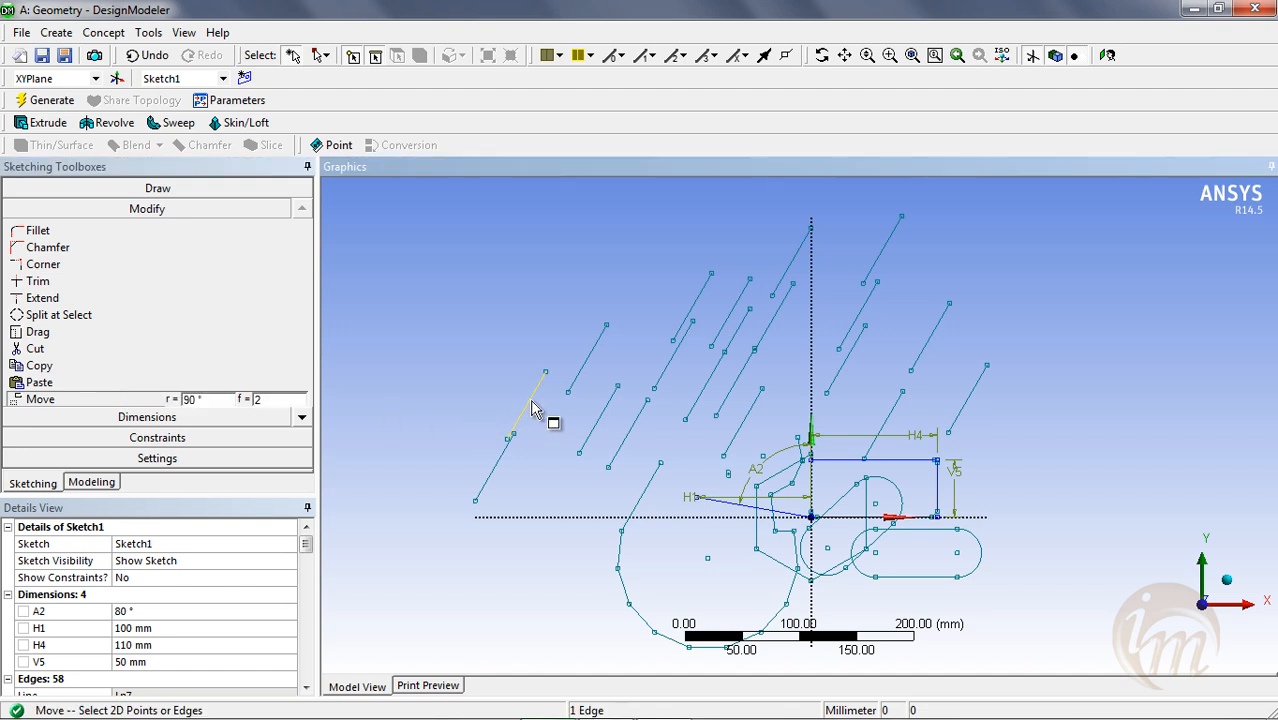
left_click(524, 410)
left_click(541, 368)
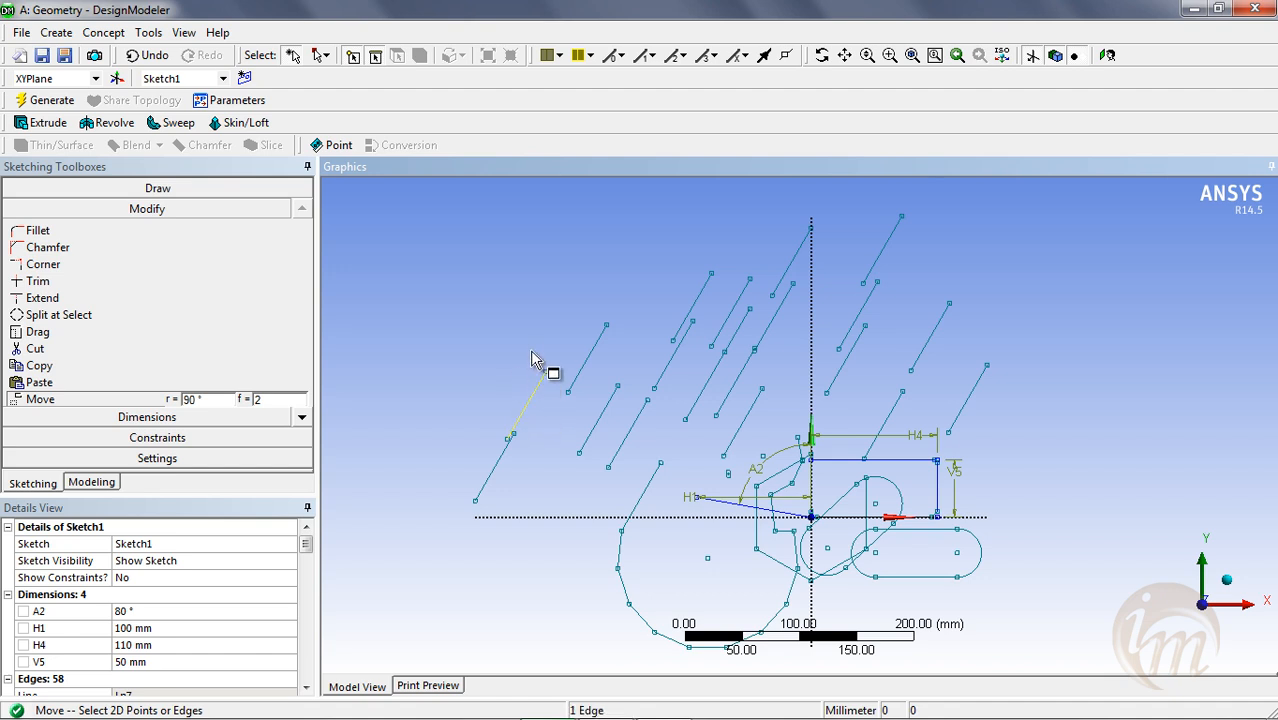
left_click(524, 414)
left_click(527, 413)
left_click(530, 410)
left_click(530, 410)
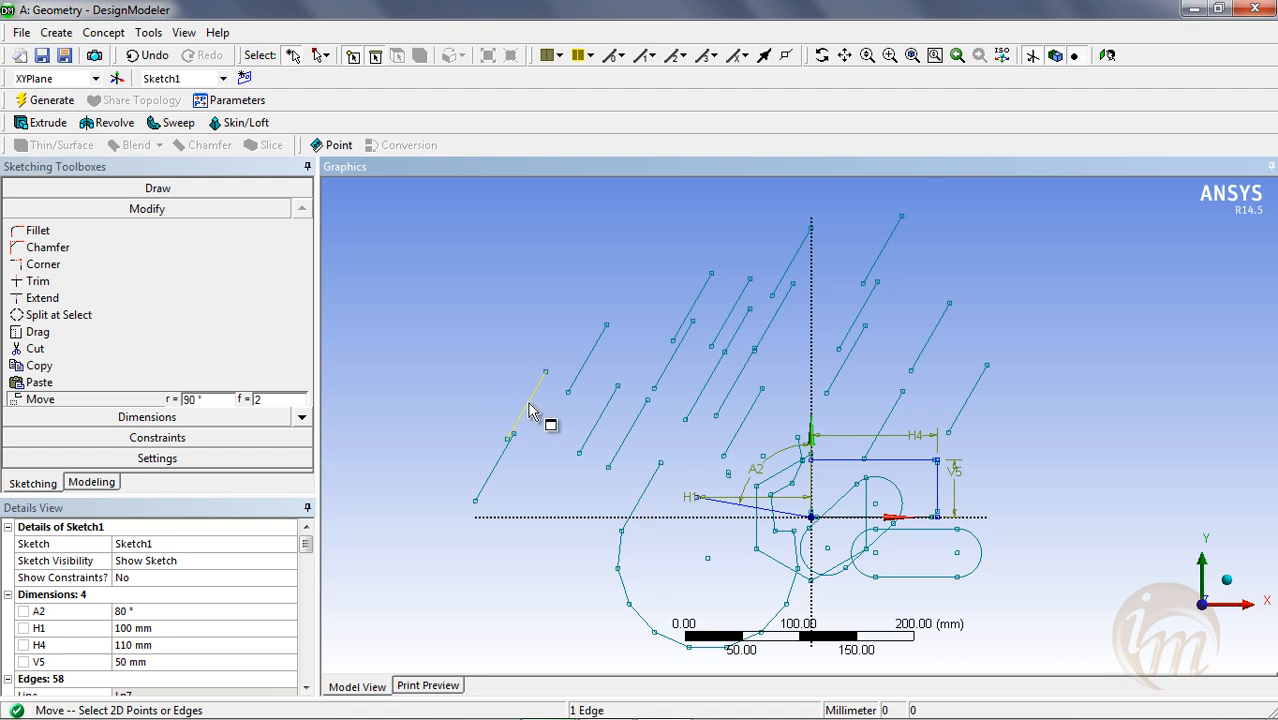
Reposition two pasted lines with the Drag tool, one to the far left of the sketch and the other across the horizontal oval.
left_click(66, 338)
left_click(66, 340)
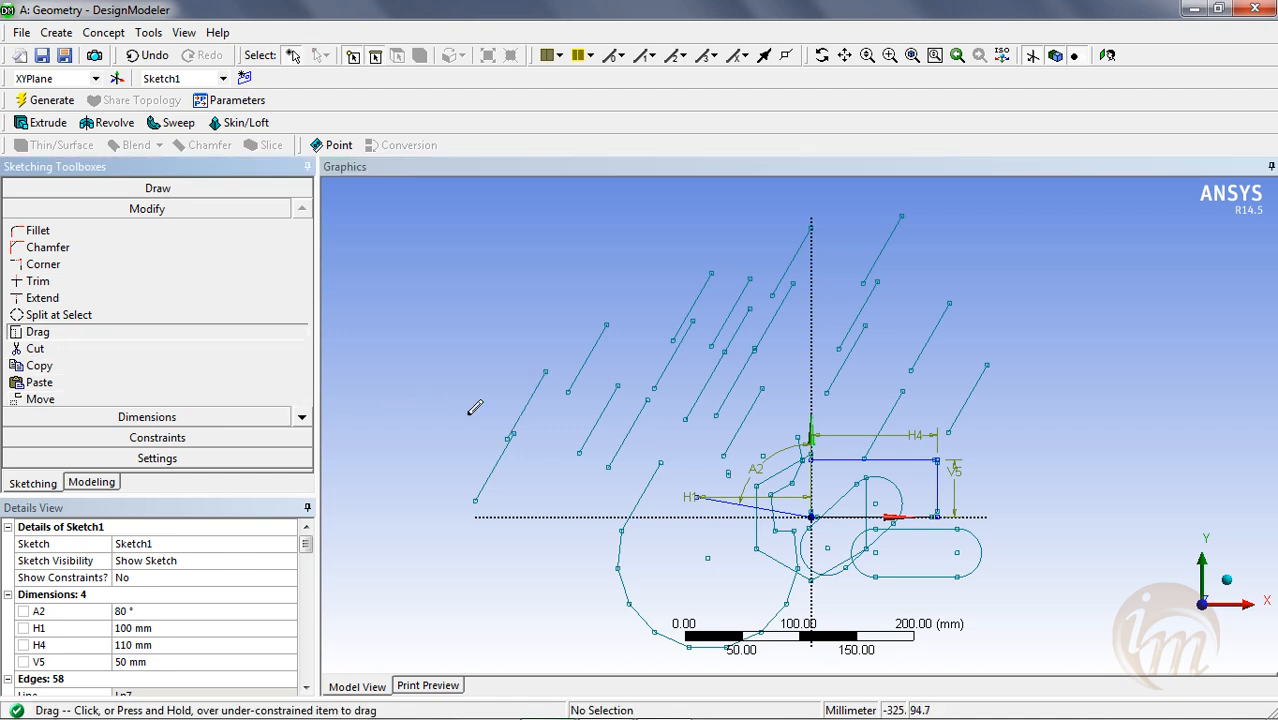
left_click(531, 395)
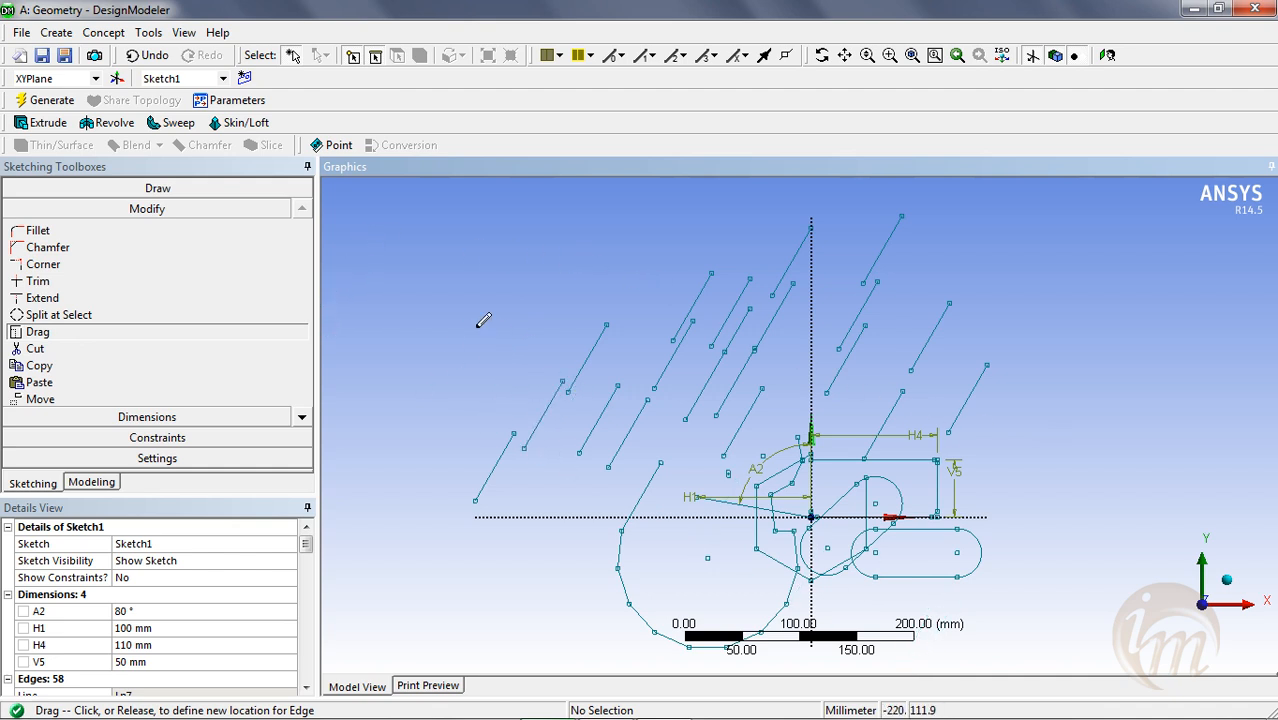
left_click(590, 348)
left_click(598, 348)
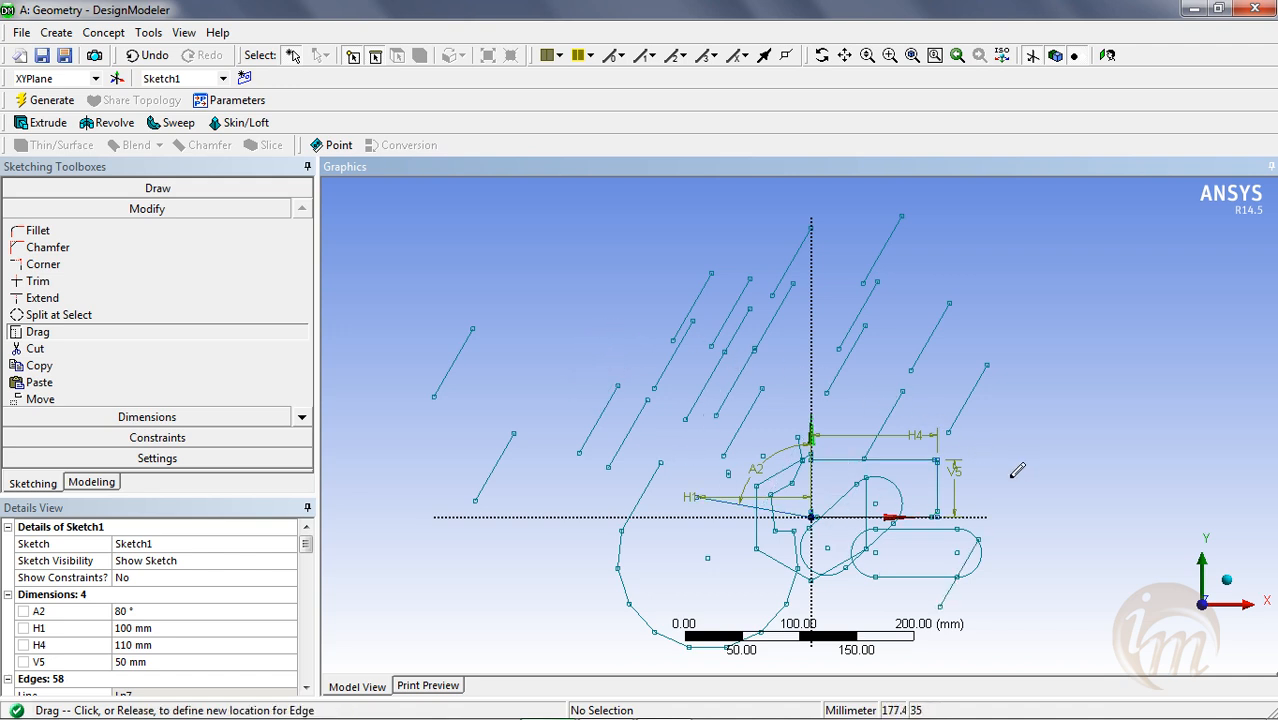
left_click(982, 447)
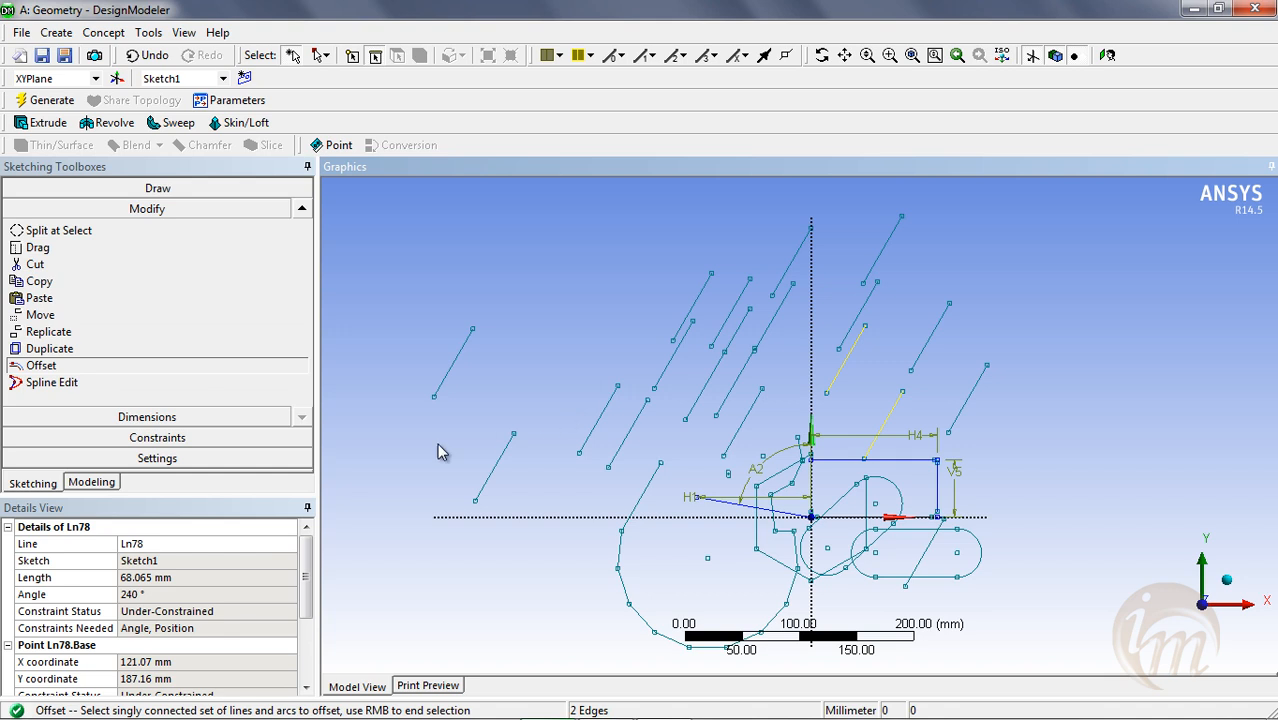
left_click(215, 417)
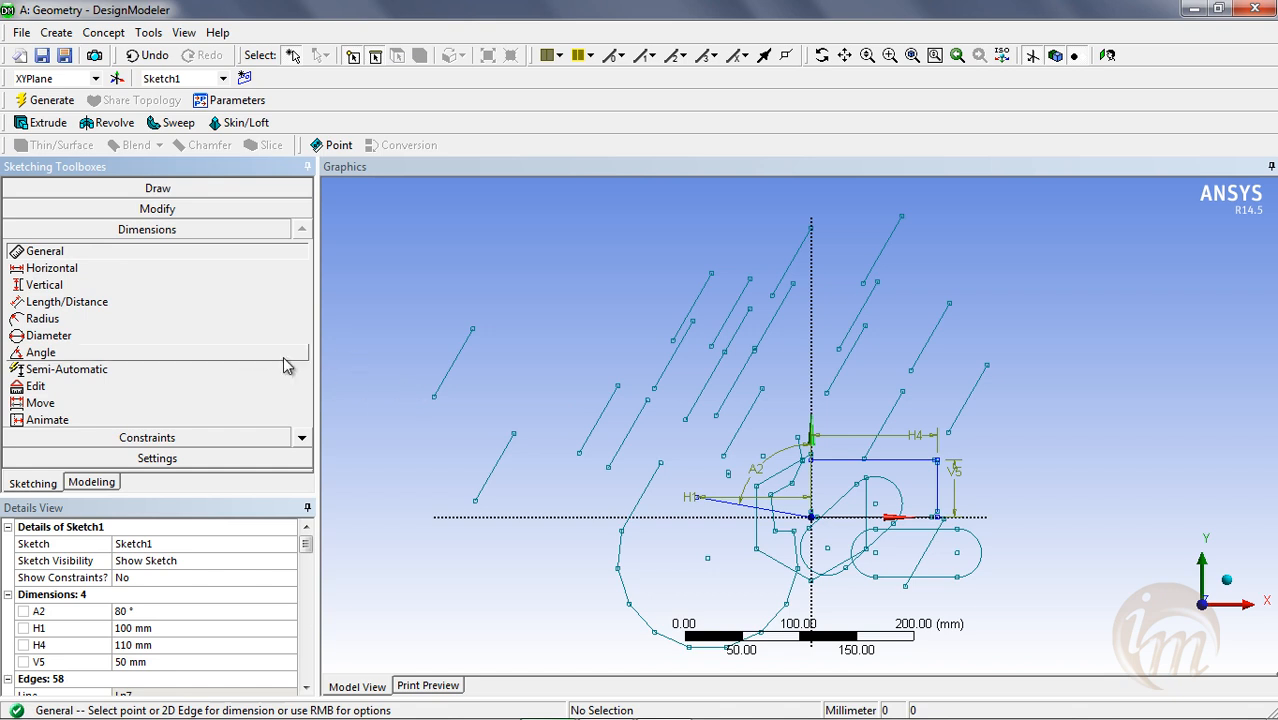
left_click(188, 438)
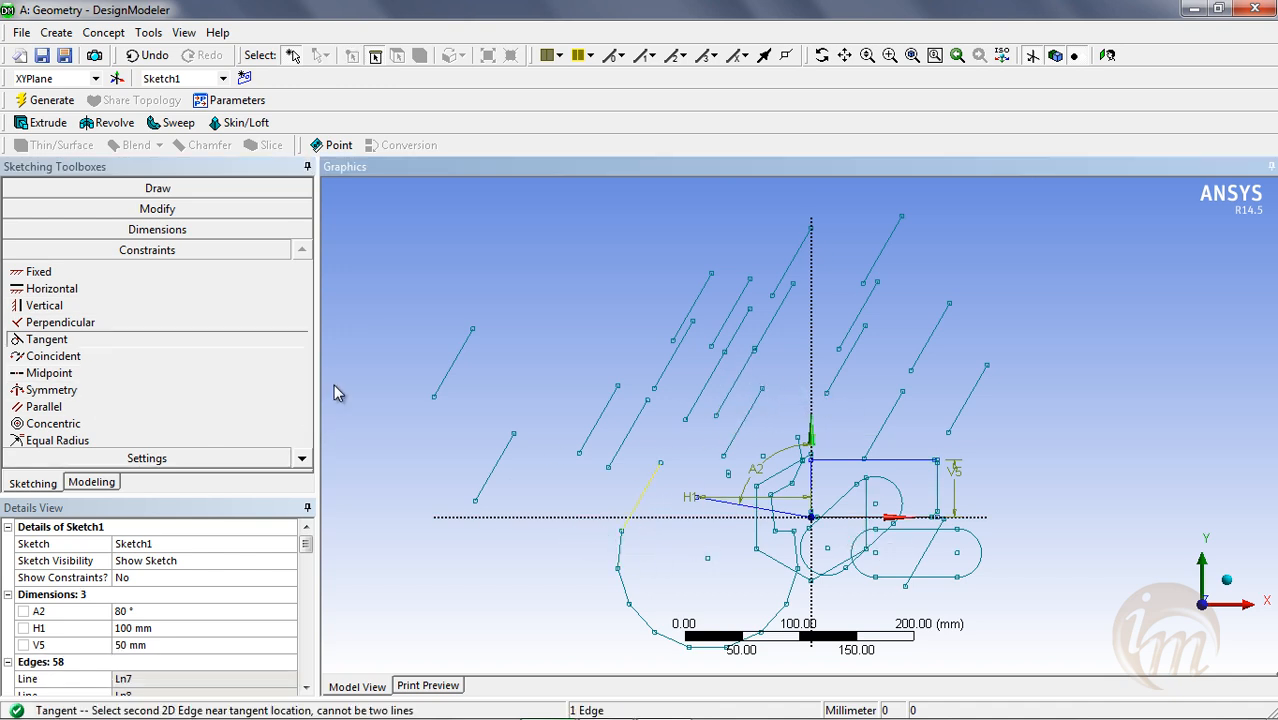
Show the sketch grid in 2D and turn on snapping to it.
left_click(185, 459)
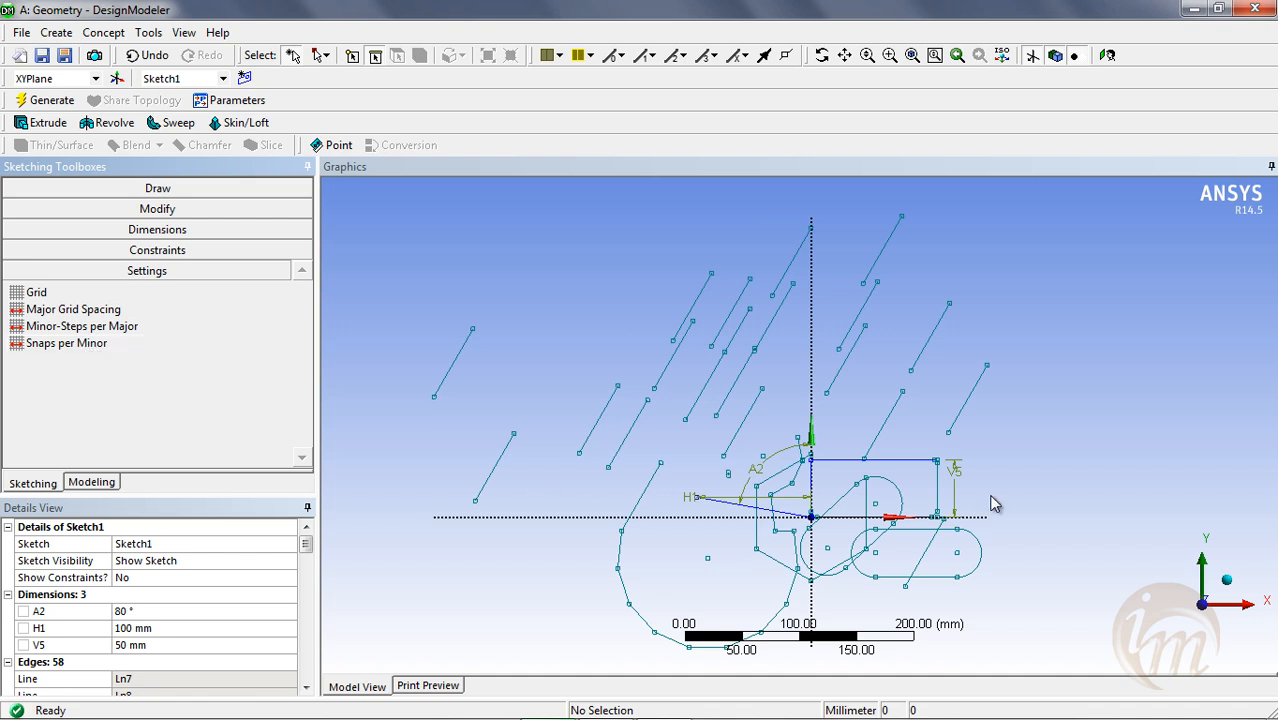
left_click(38, 294)
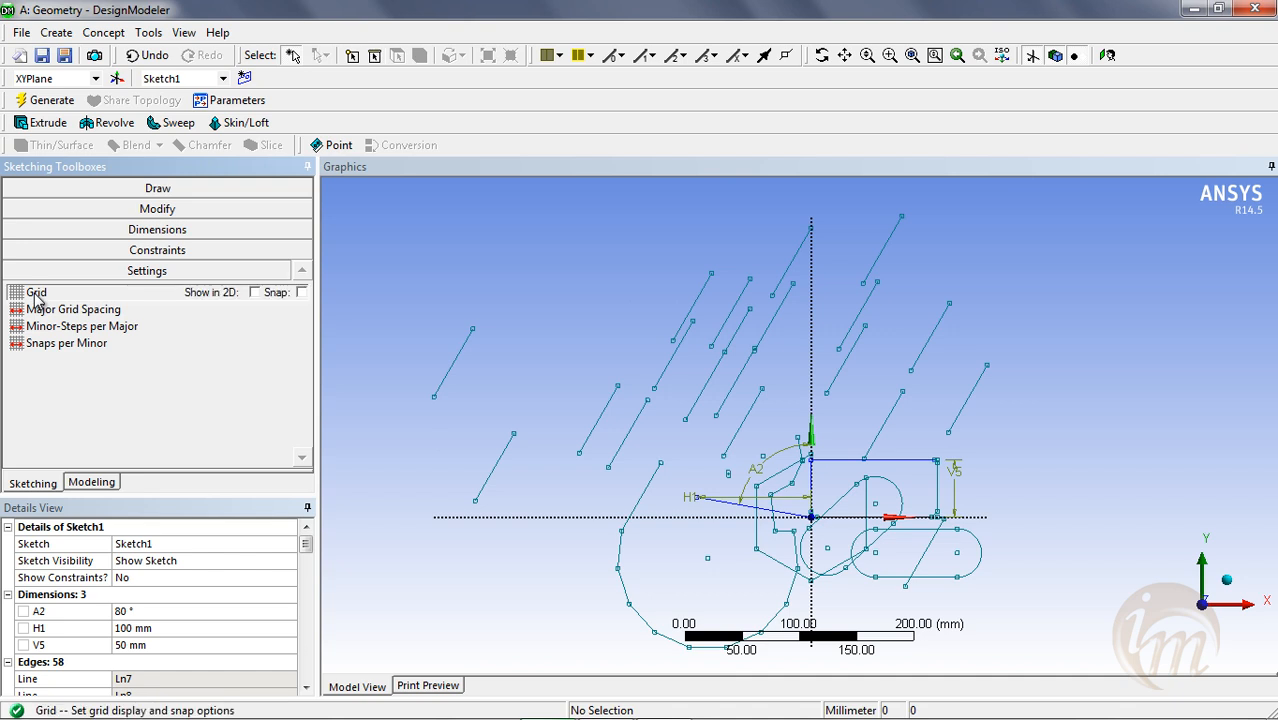
left_click(255, 293)
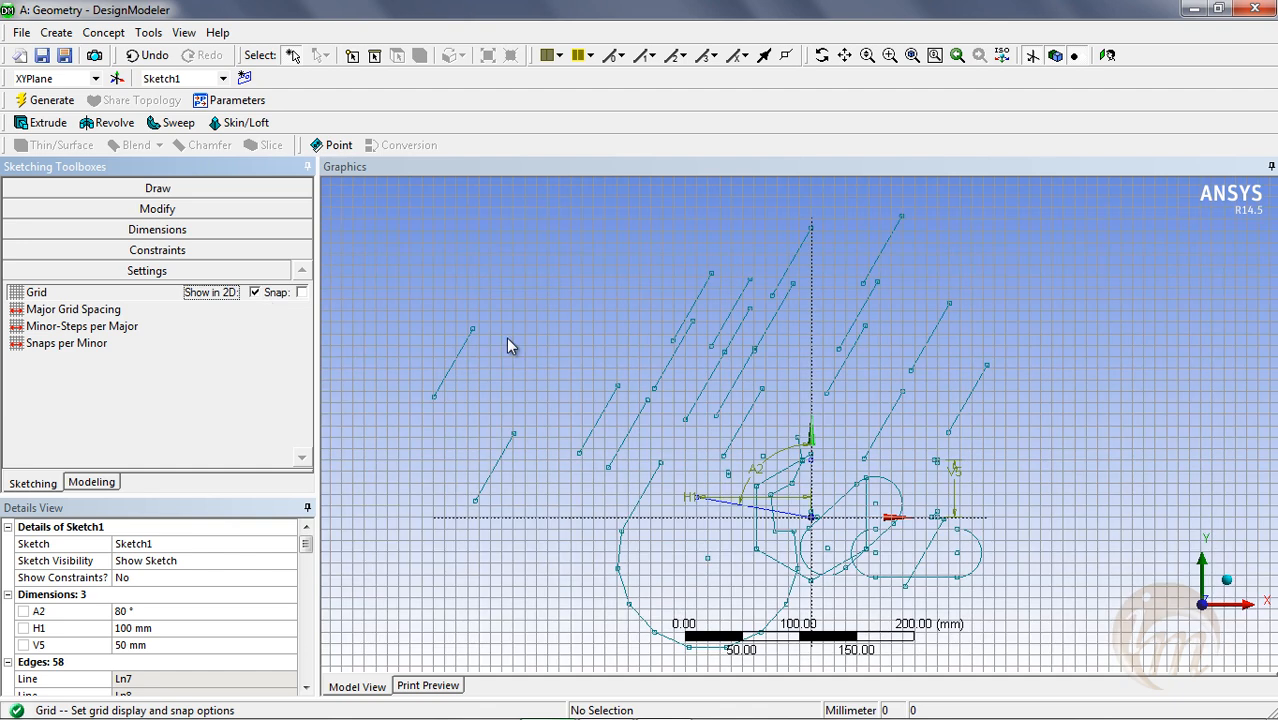
left_click(302, 292)
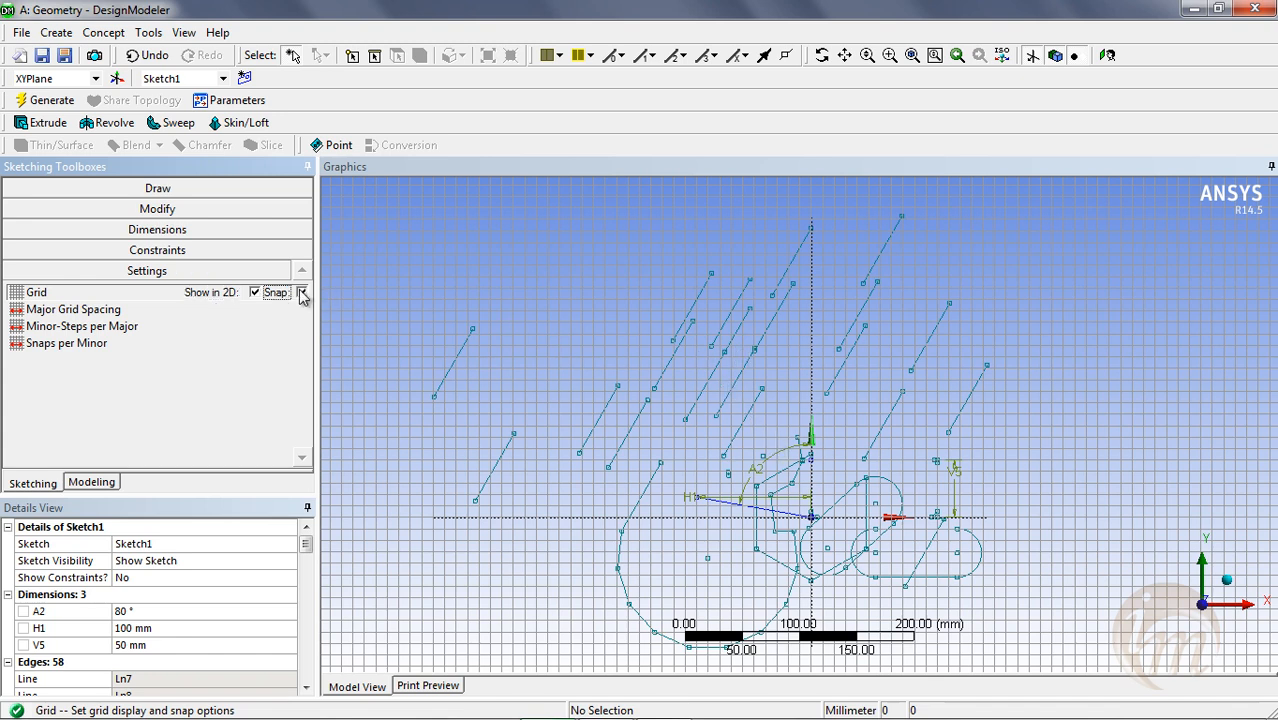
left_click(590, 359)
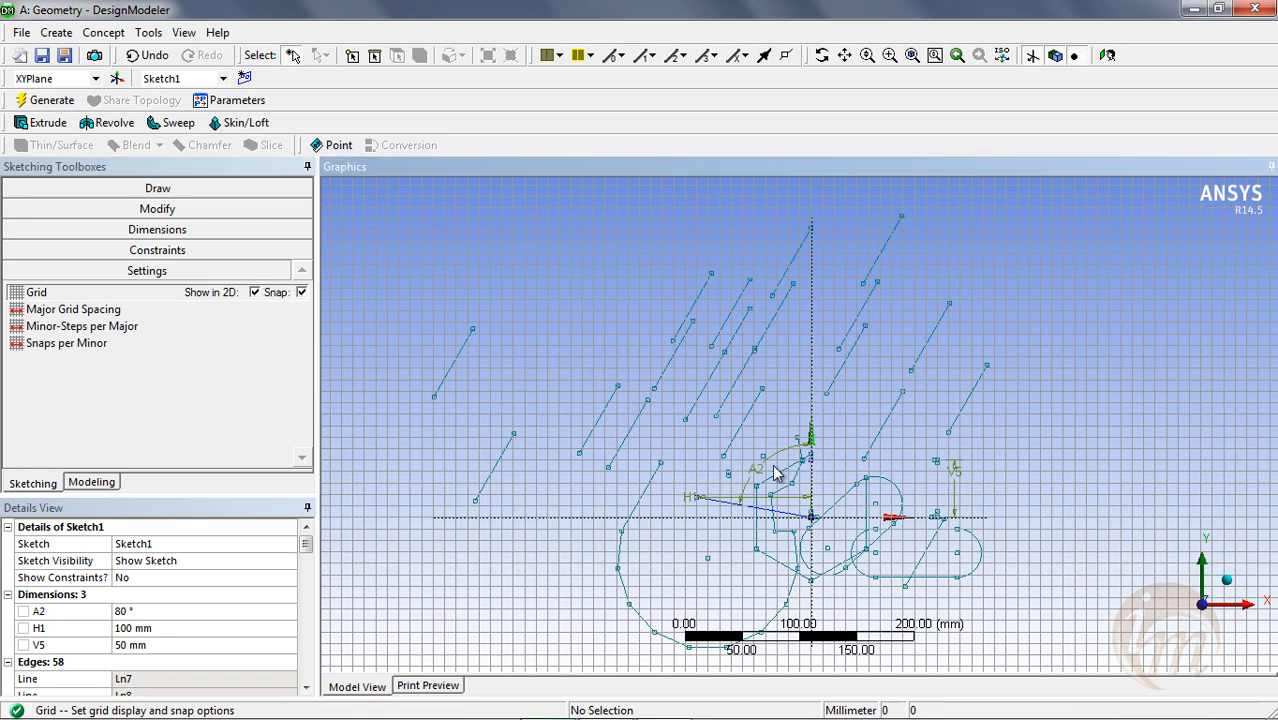
Draw two separate short slanted lines snapped to the grid in the open area among the upper left pasted lines.
left_click(131, 189)
left_click(140, 210)
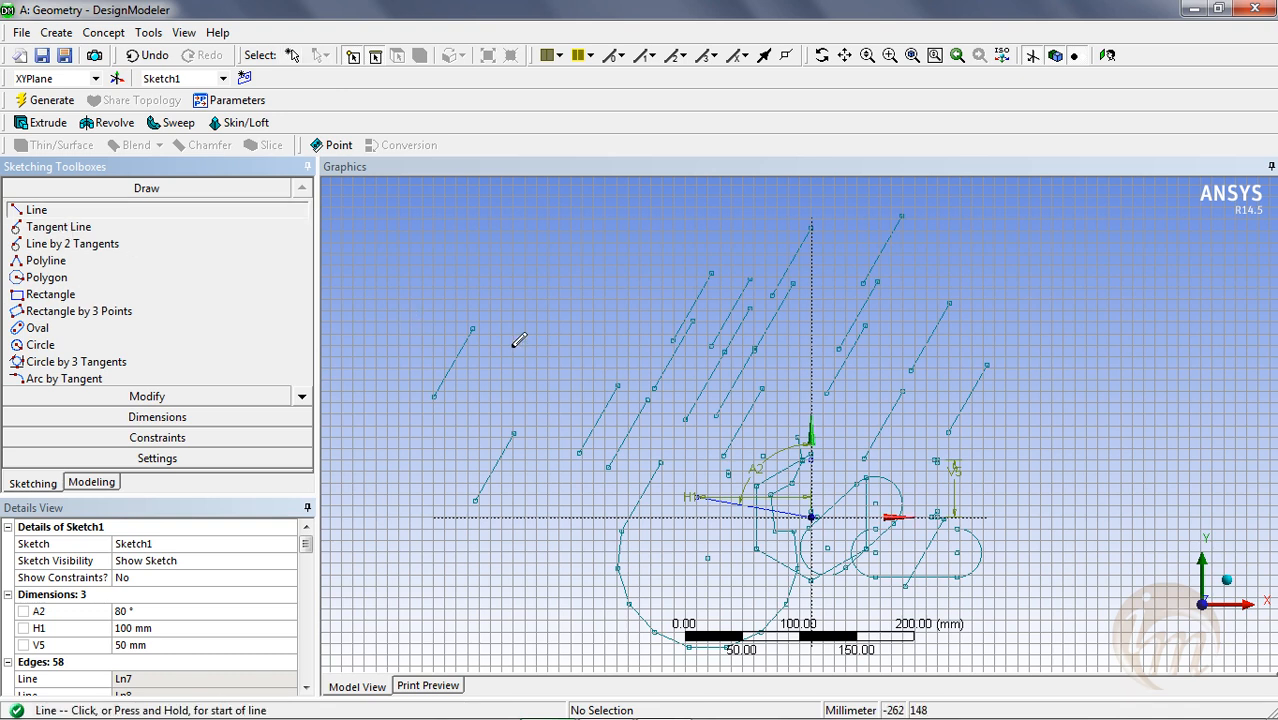
left_click(531, 331)
left_click(597, 294)
left_click(632, 338)
left_click(656, 278)
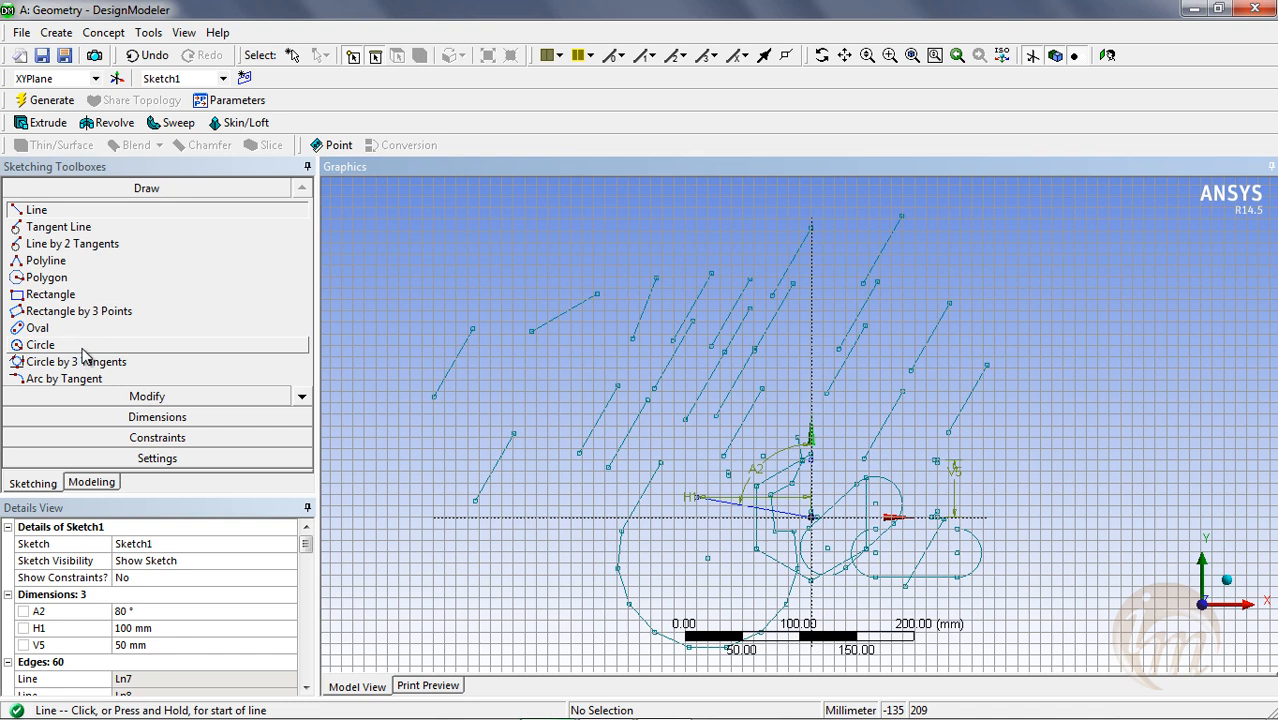
Try a major grid spacing of 20 mm for the sketch grid and settle on 30 mm.
left_click(194, 459)
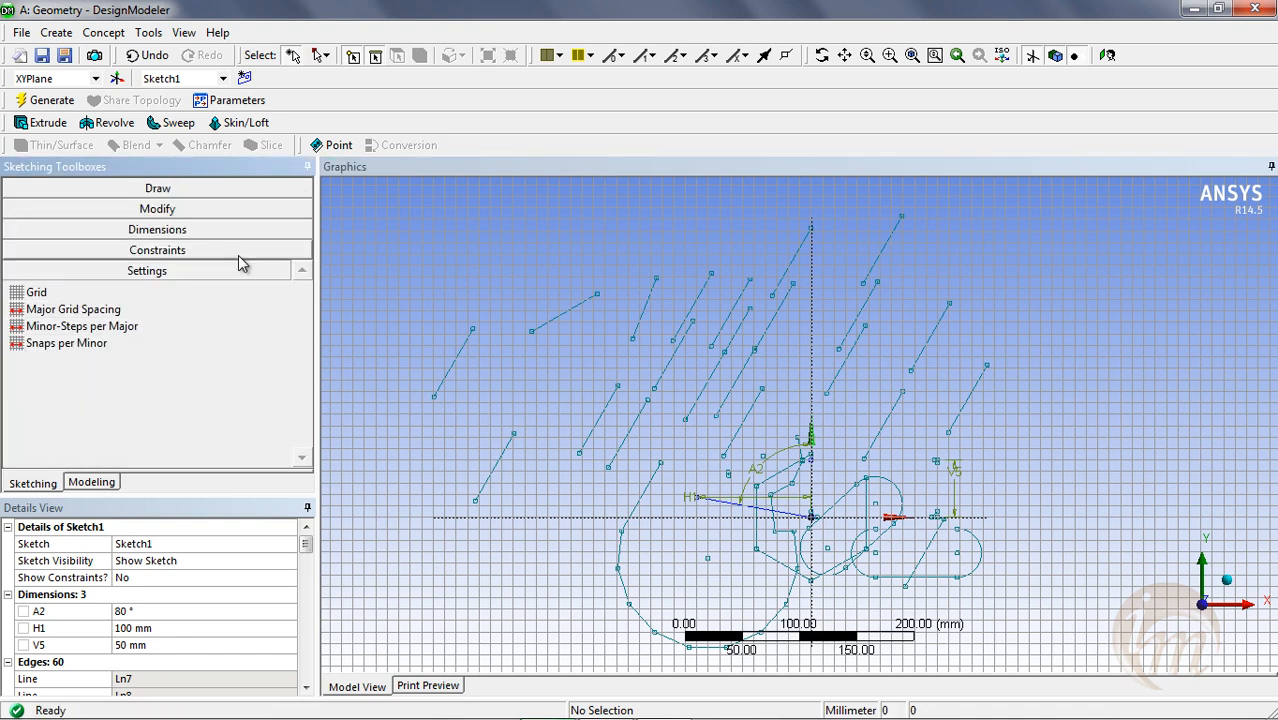
left_click(73, 294)
left_click(301, 292)
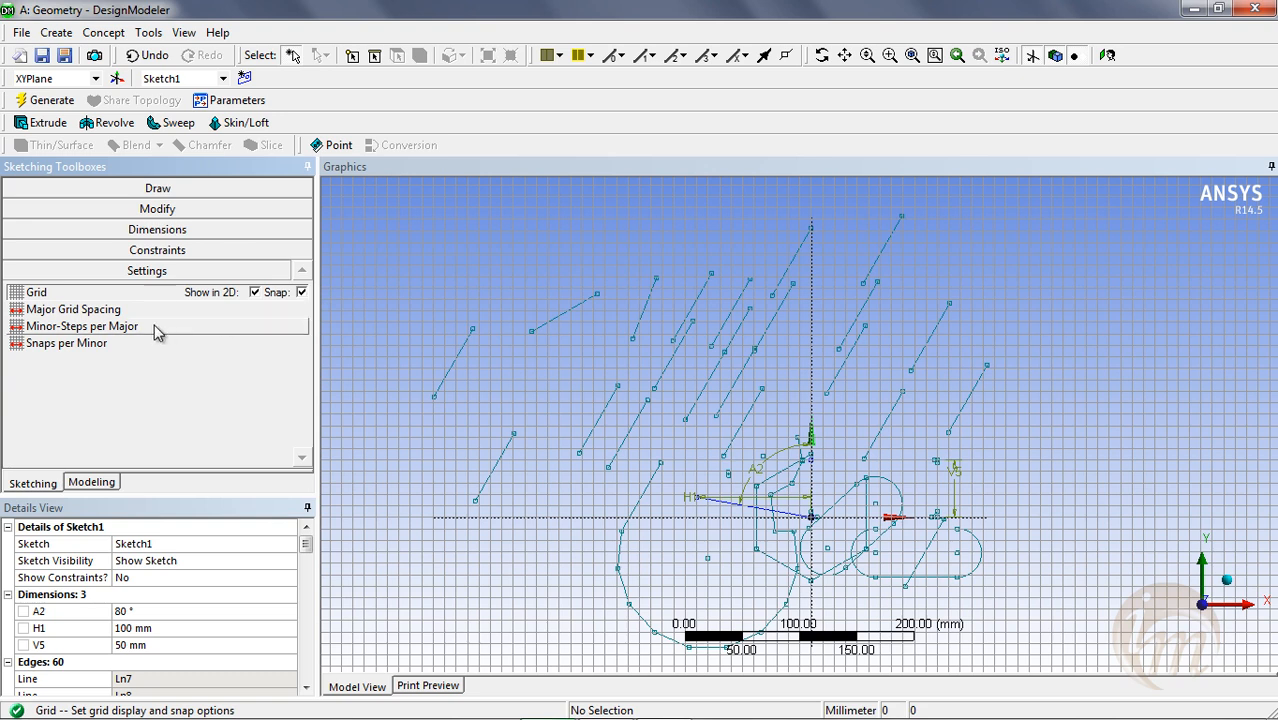
left_click(71, 312)
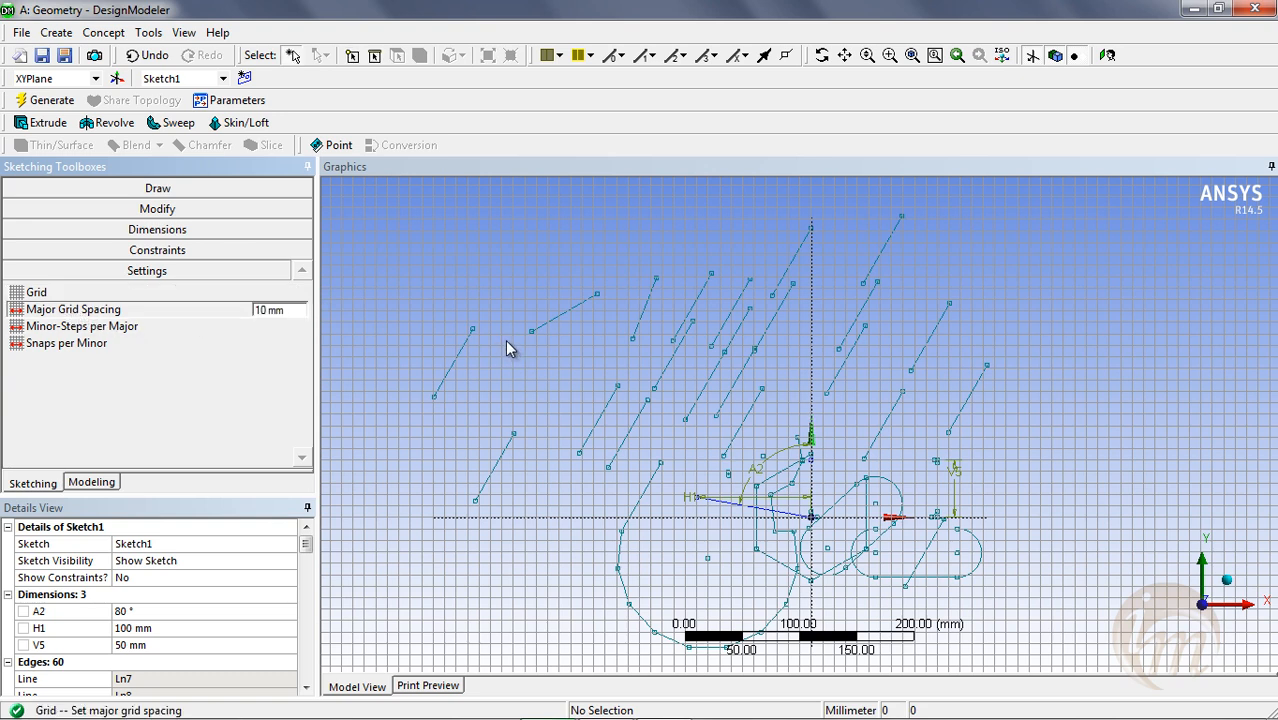
left_click(210, 312)
key("Return")
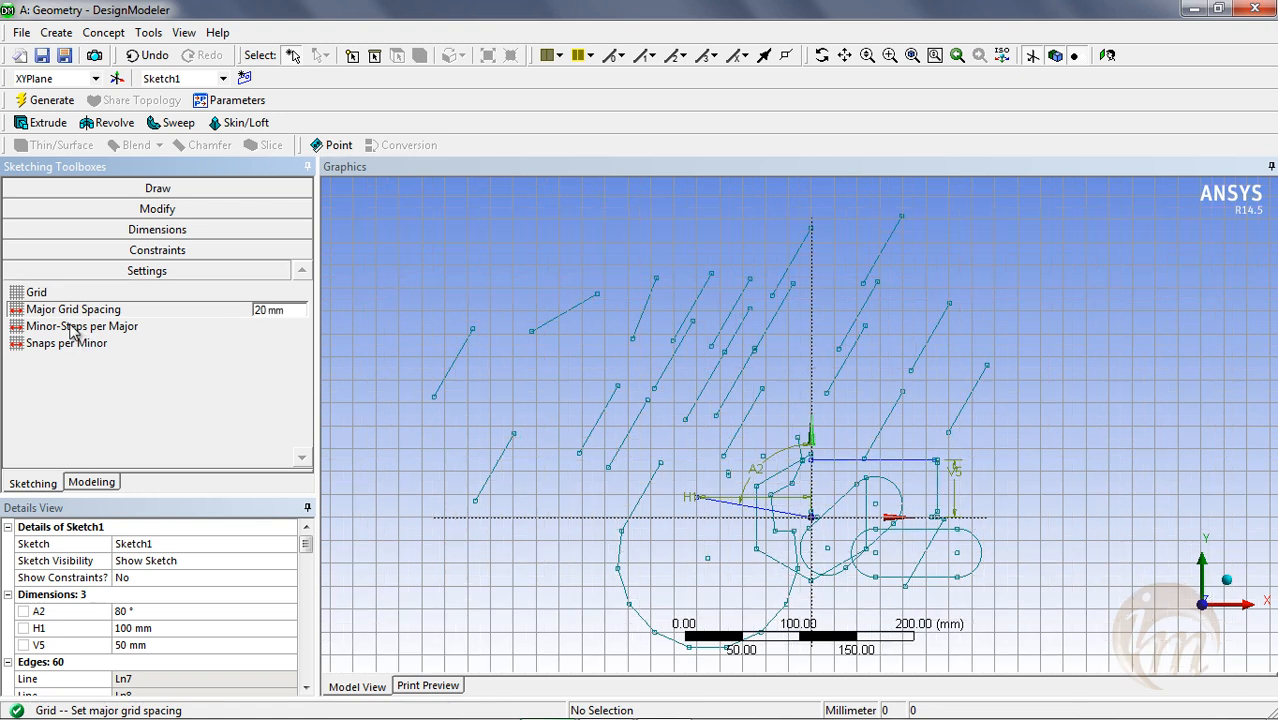
left_click(275, 310)
type("30")
key("Return")
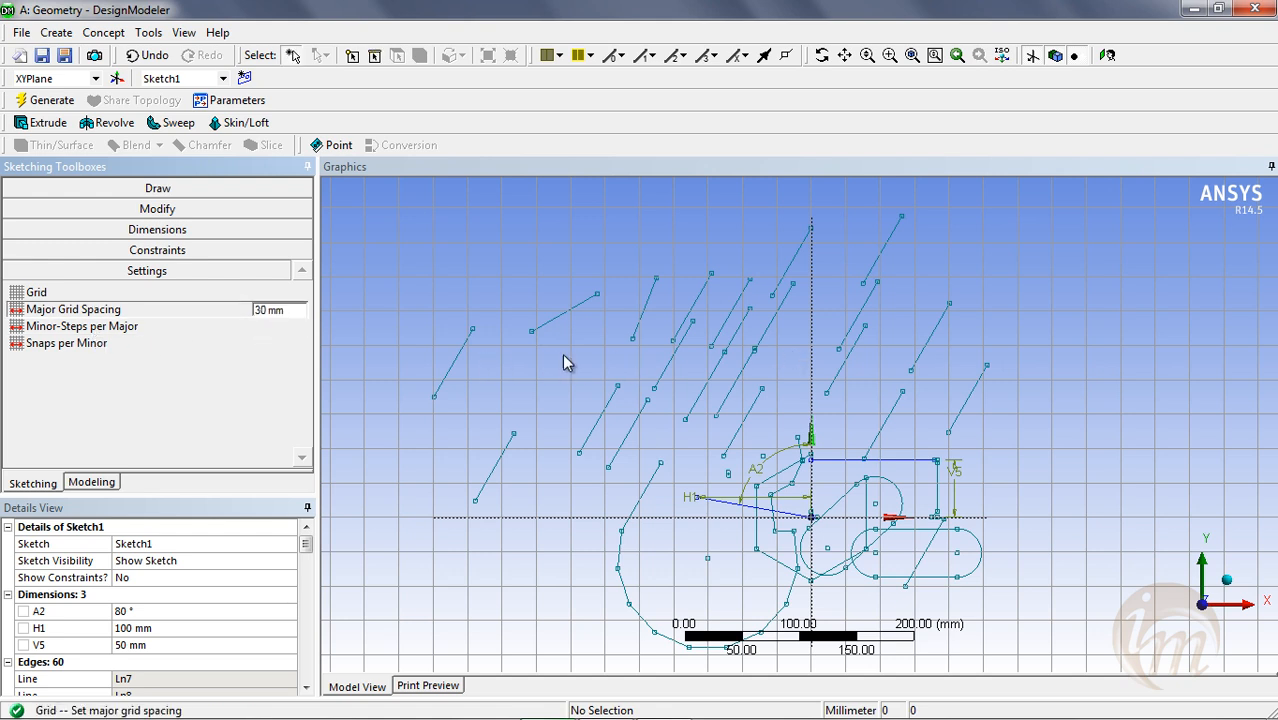
Set the sketch grid's minor steps per major spacing to 50.
left_click(240, 337)
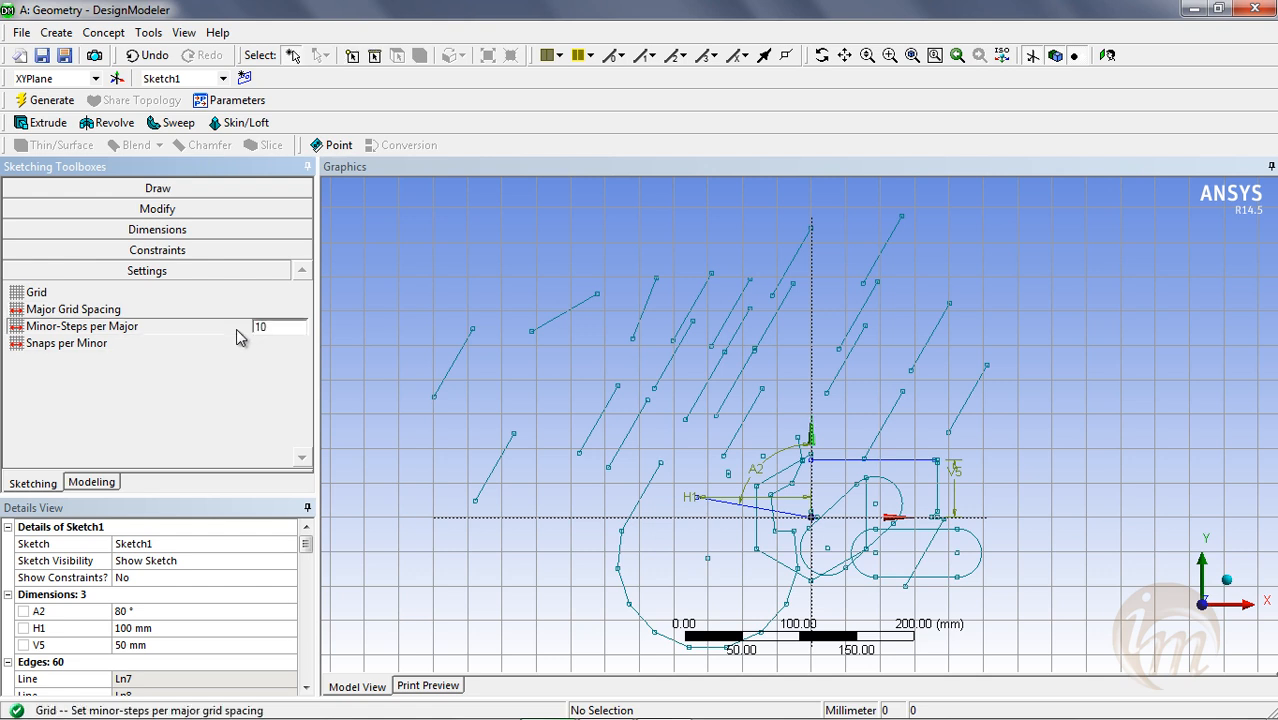
left_click(189, 336)
key("BackSpace")
key("BackSpace")
type("50")
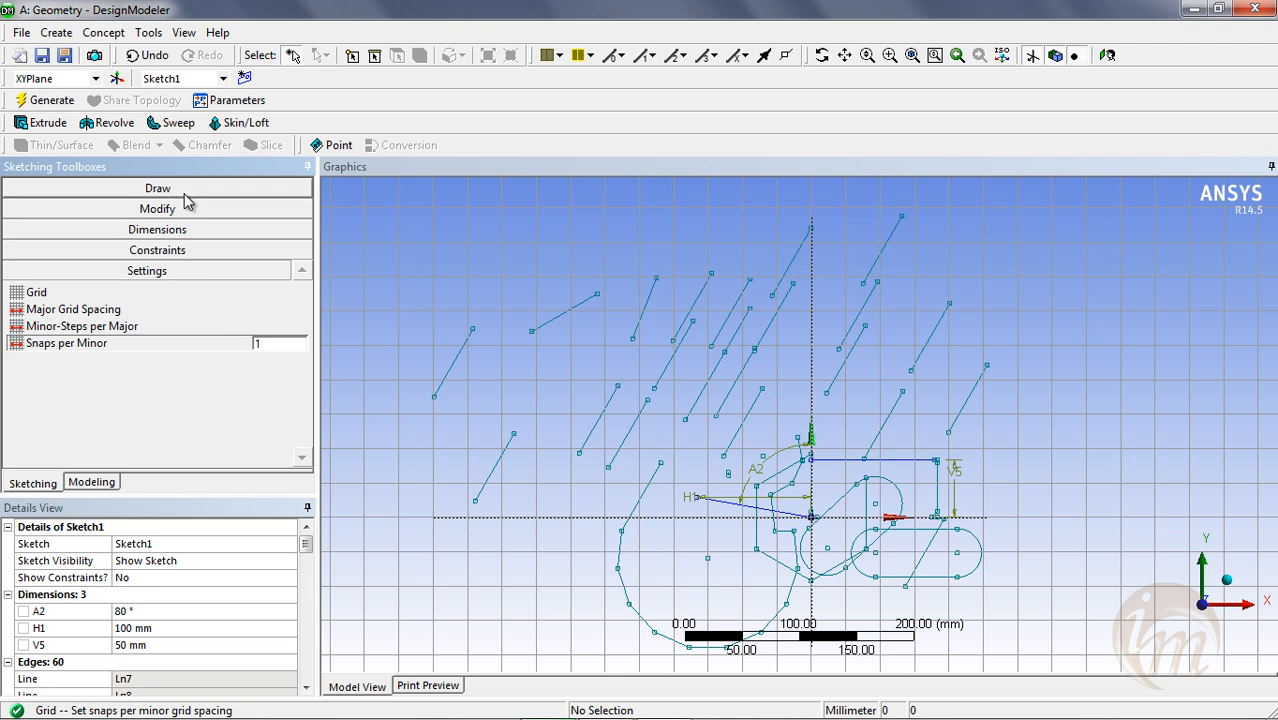
Draw separate lines among the upper left pasted lines: a tiny horizontal one, a long horizontal one, a near-vertical one and a short slanted one.
left_click(151, 190)
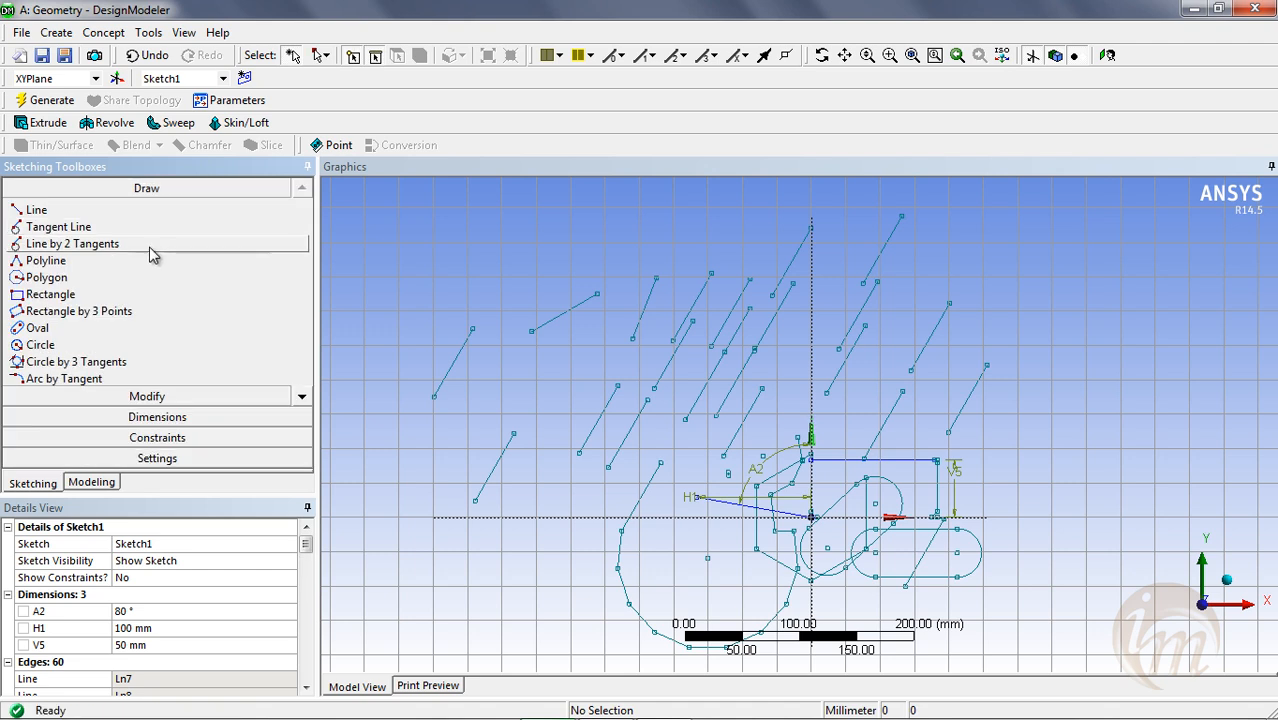
left_click(38, 211)
left_click_drag(465, 412, 469, 412)
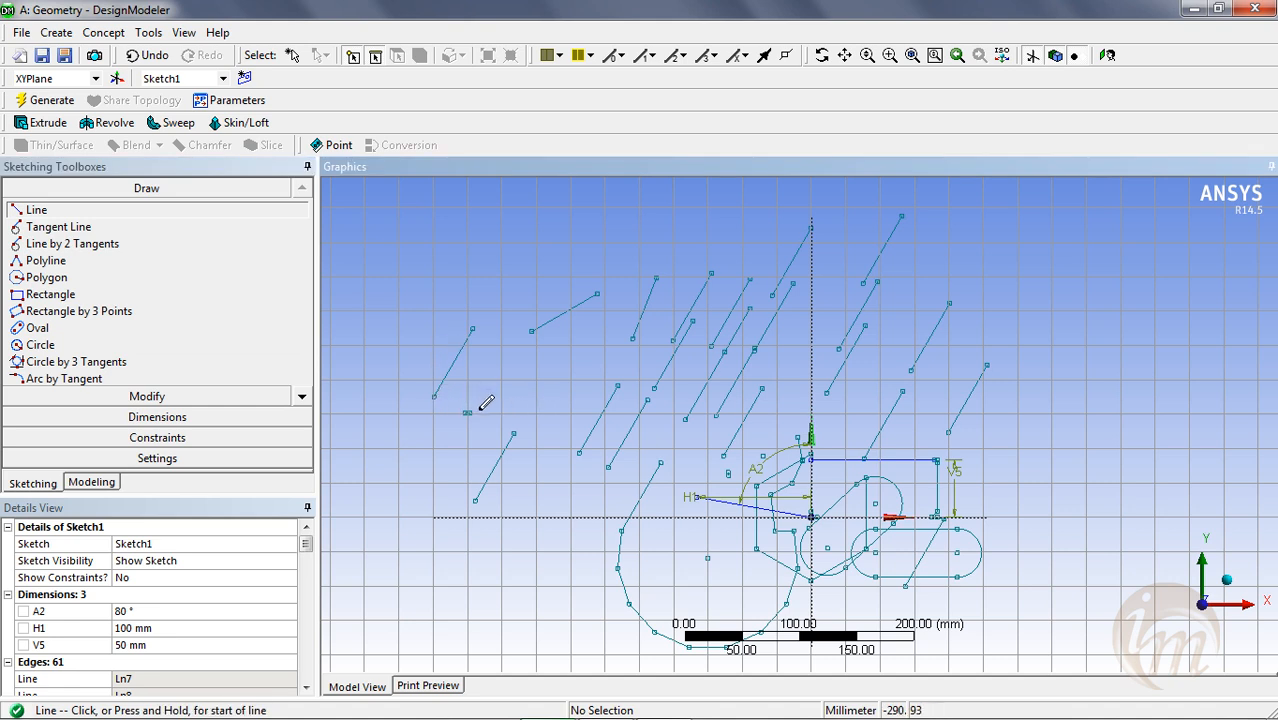
left_click(500, 412)
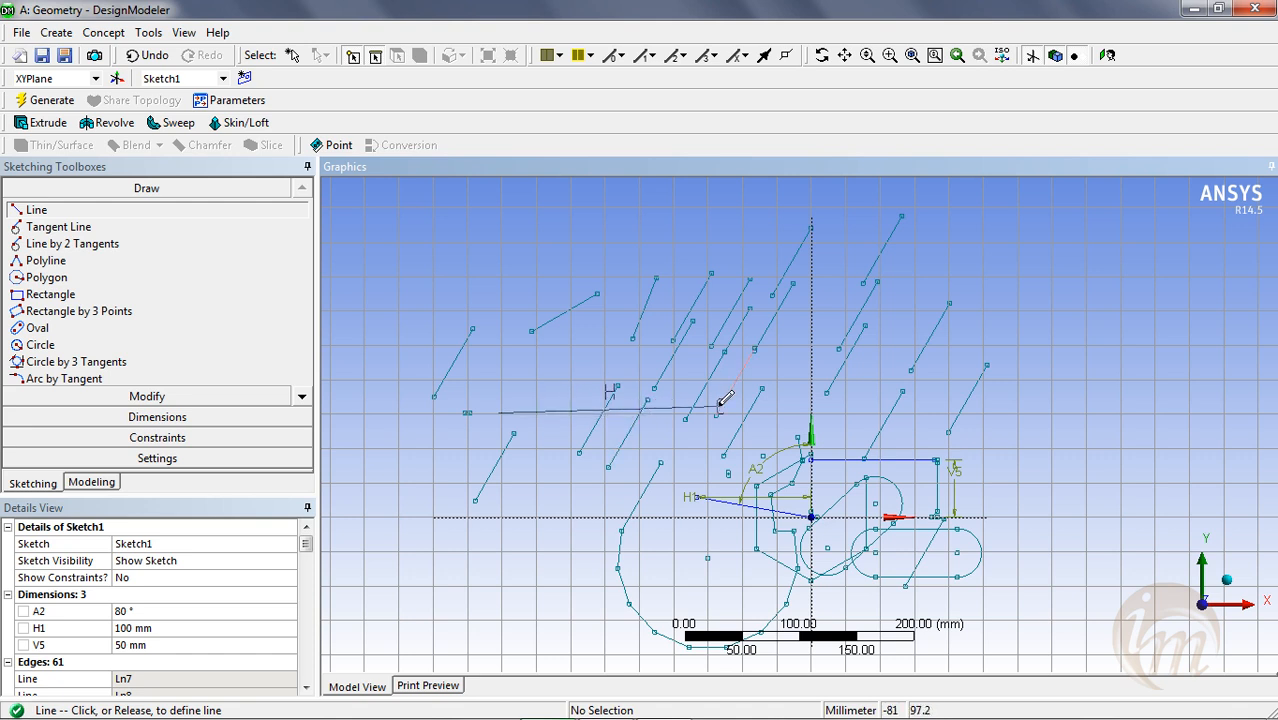
left_click(659, 412)
left_click(573, 364)
left_click(568, 253)
left_click(653, 264)
left_click(691, 271)
Draw further separate lines: a long diagonal crossing the Y axis, two at the sketch's far right and several at its far left.
left_click(783, 276)
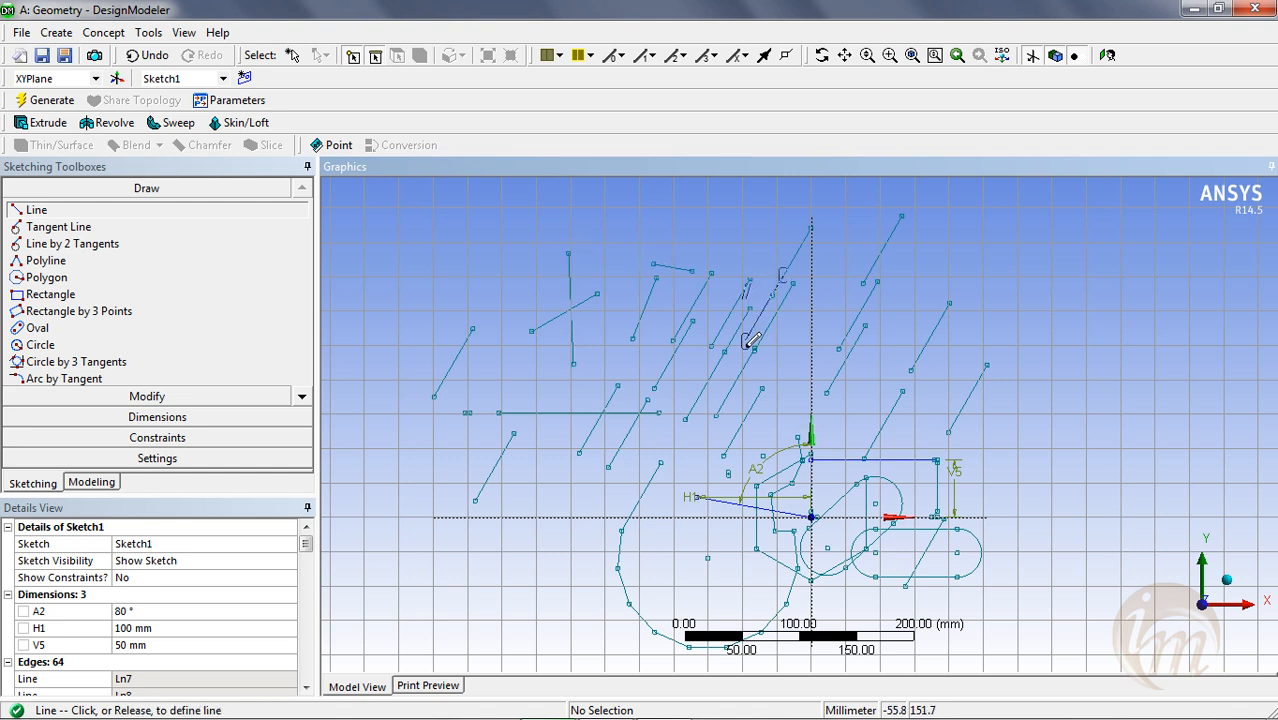
left_click(857, 424)
left_click(989, 388)
left_click(1005, 388)
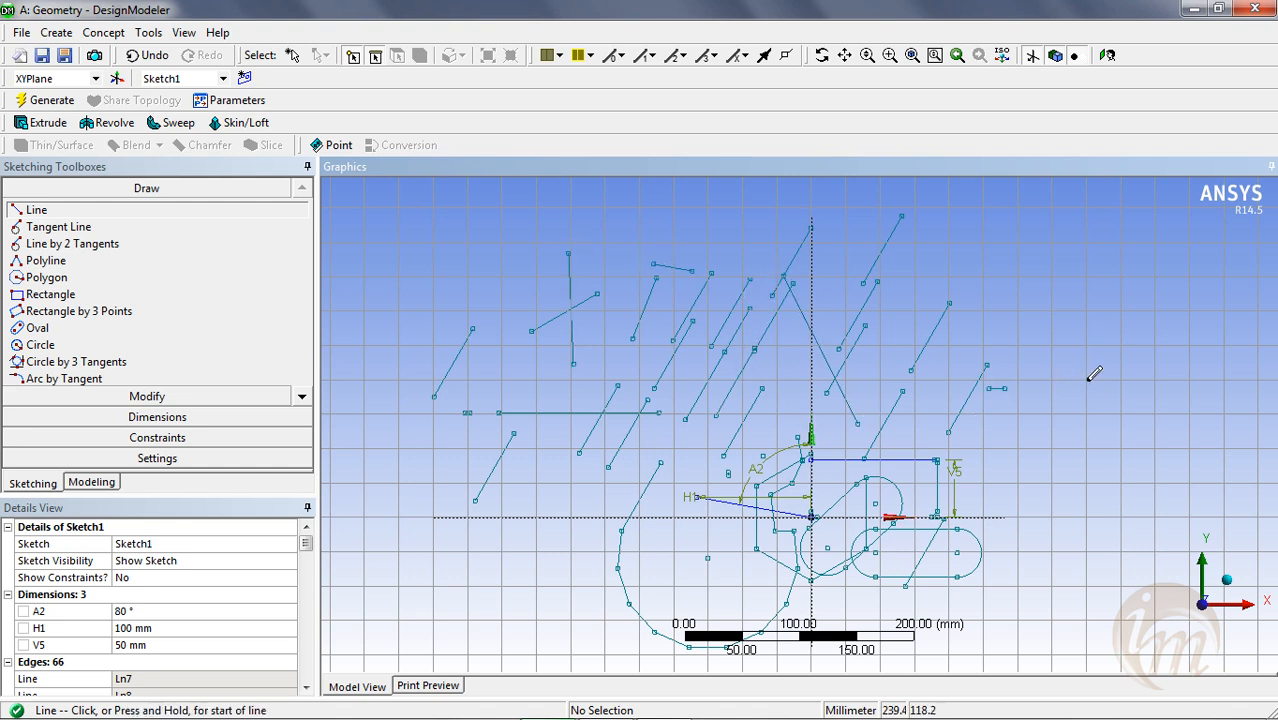
left_click(1087, 381)
left_click(1042, 336)
left_click(380, 404)
left_click(449, 421)
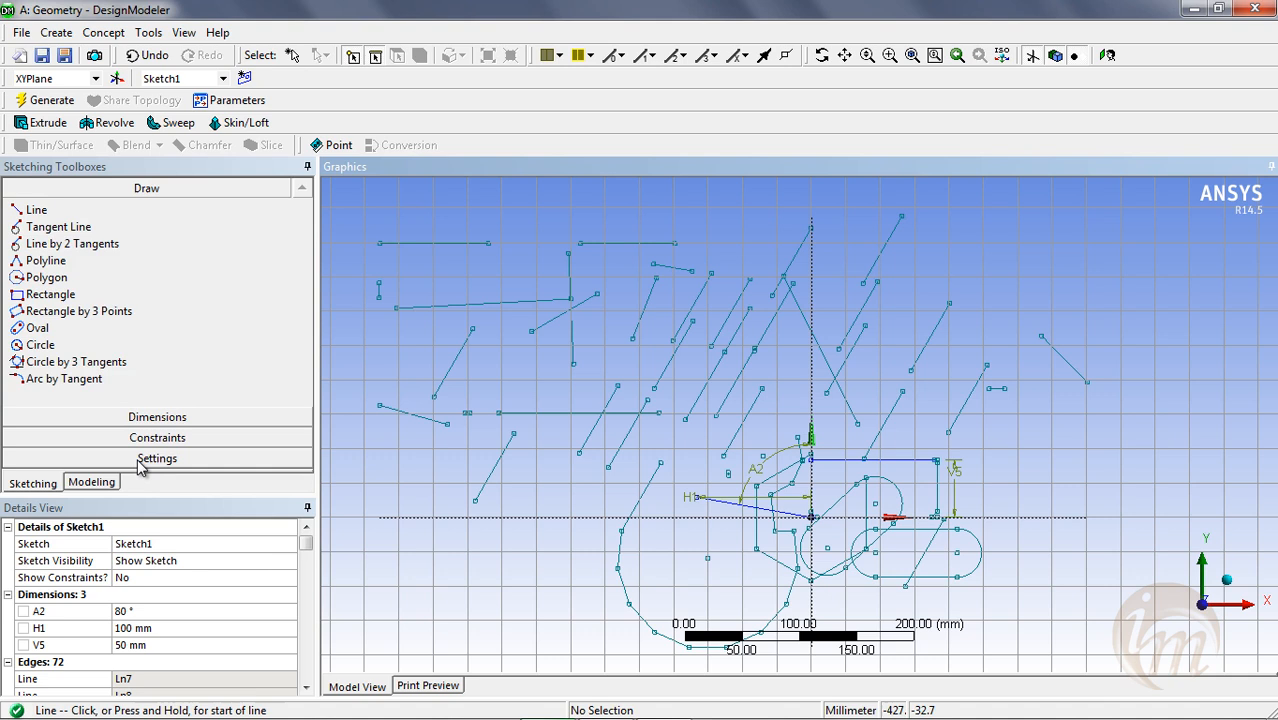
Turn off the 2D grid display and grid snapping, and turn both back on.
left_click(157, 458)
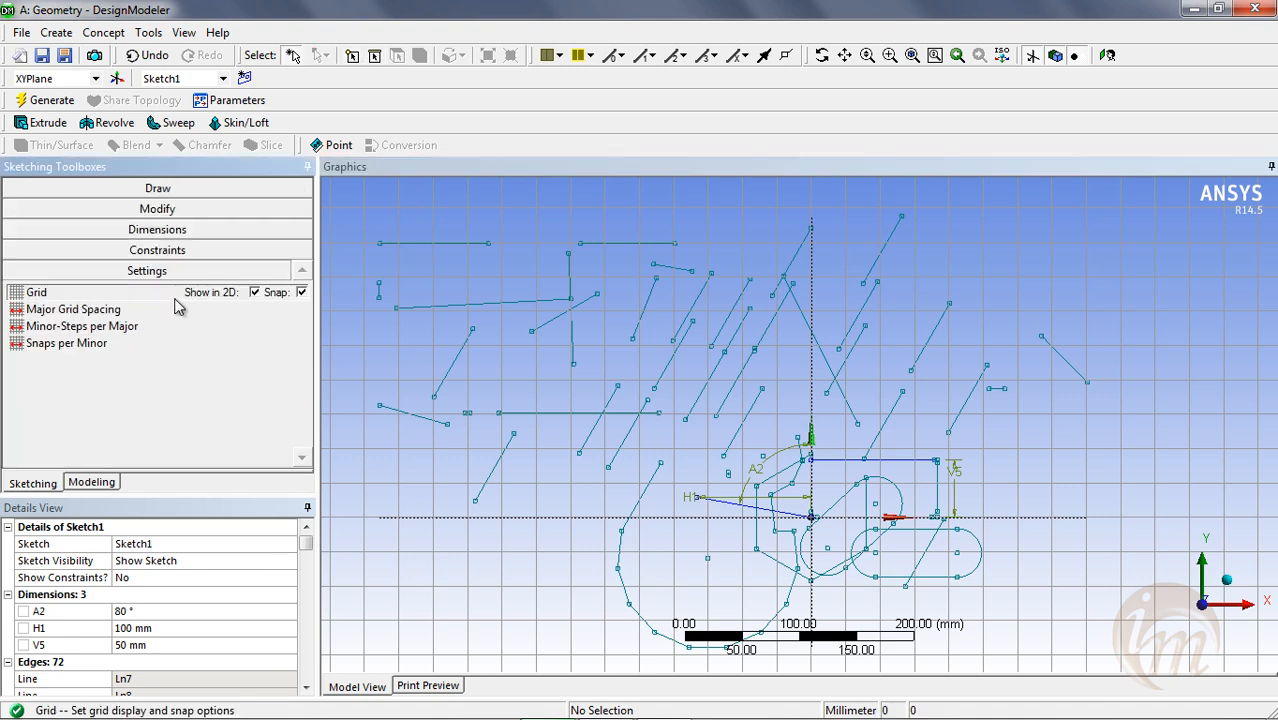
left_click(255, 292)
left_click(301, 292)
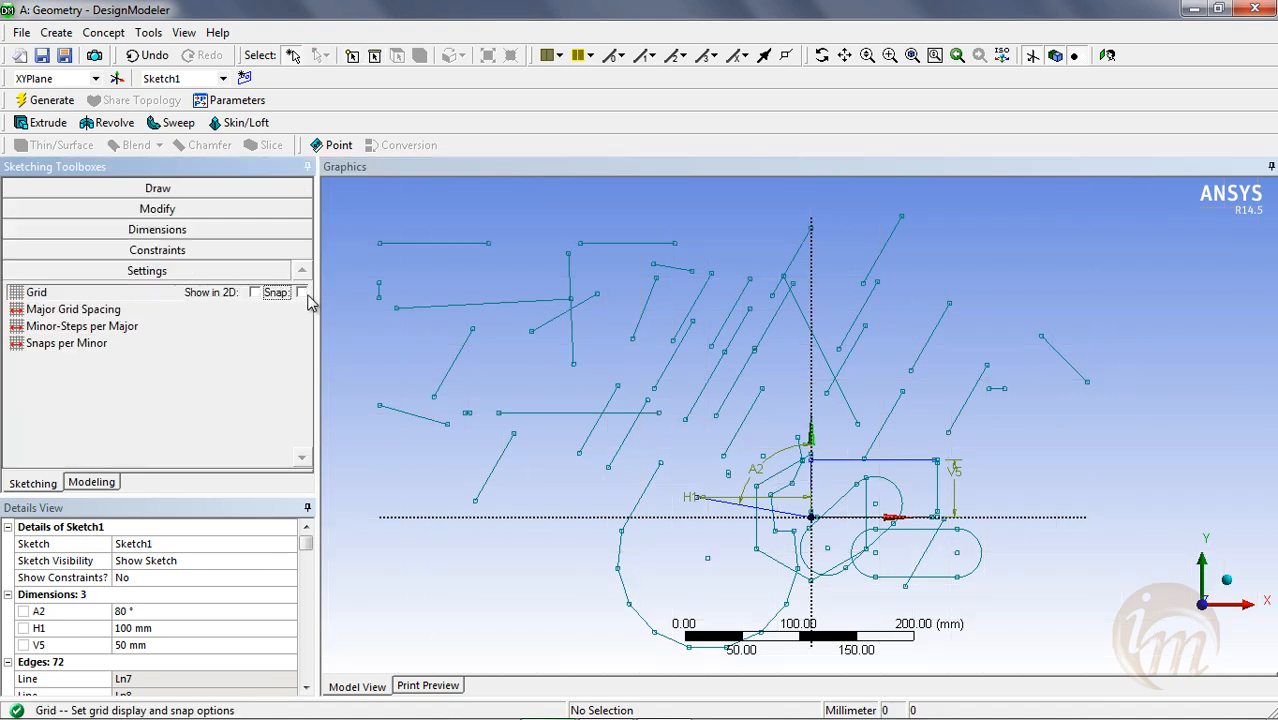
left_click(256, 292)
left_click(301, 292)
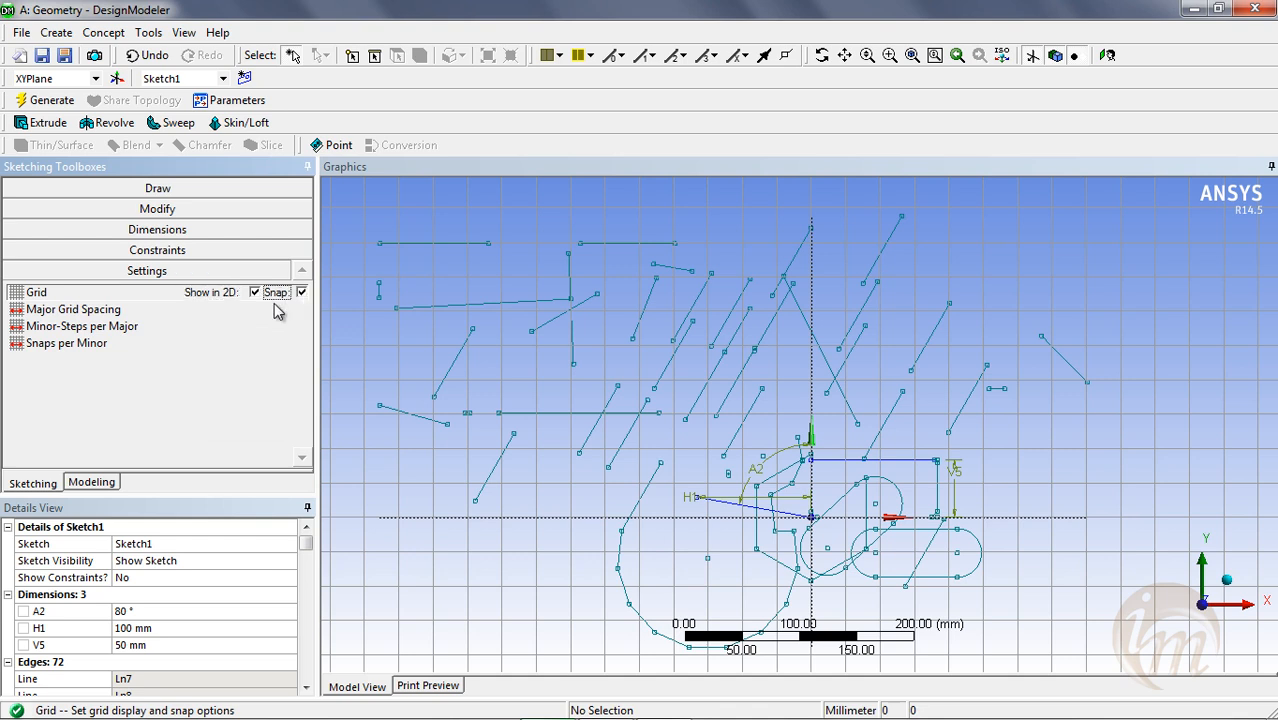
Set the major grid spacing to 40 mm and check the minor steps per major setting.
left_click(118, 312)
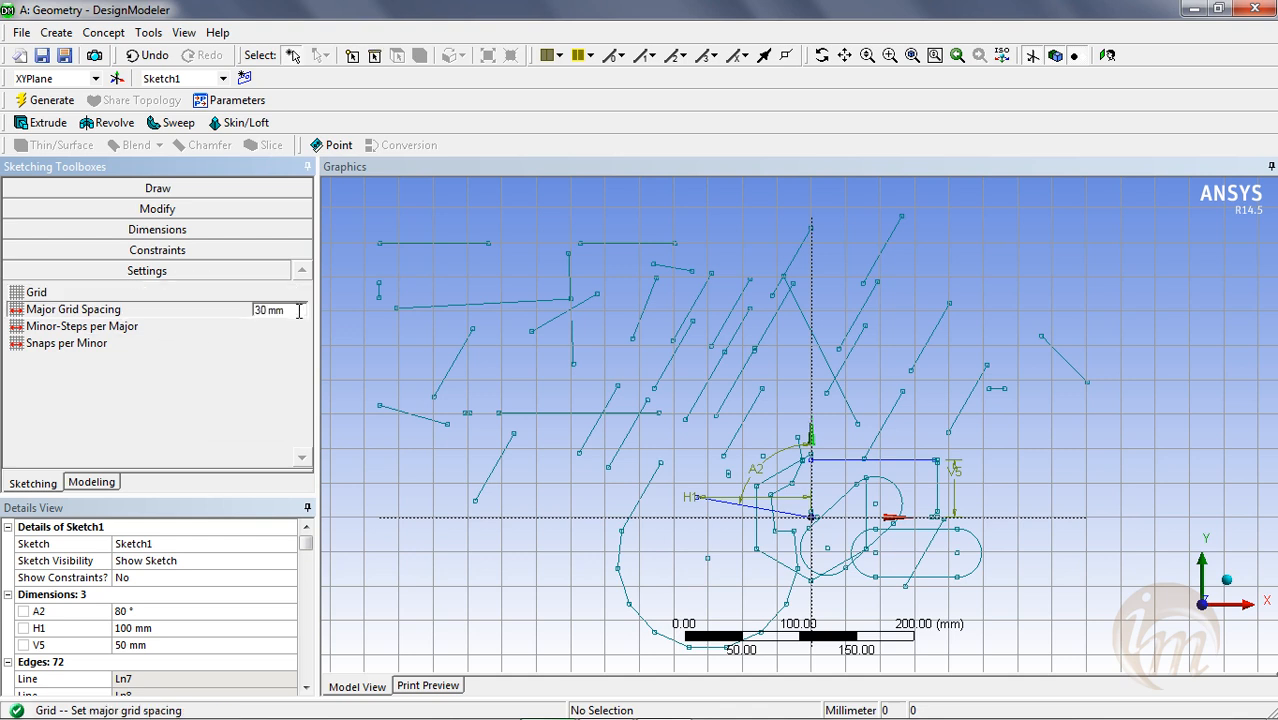
type("40")
key("Return")
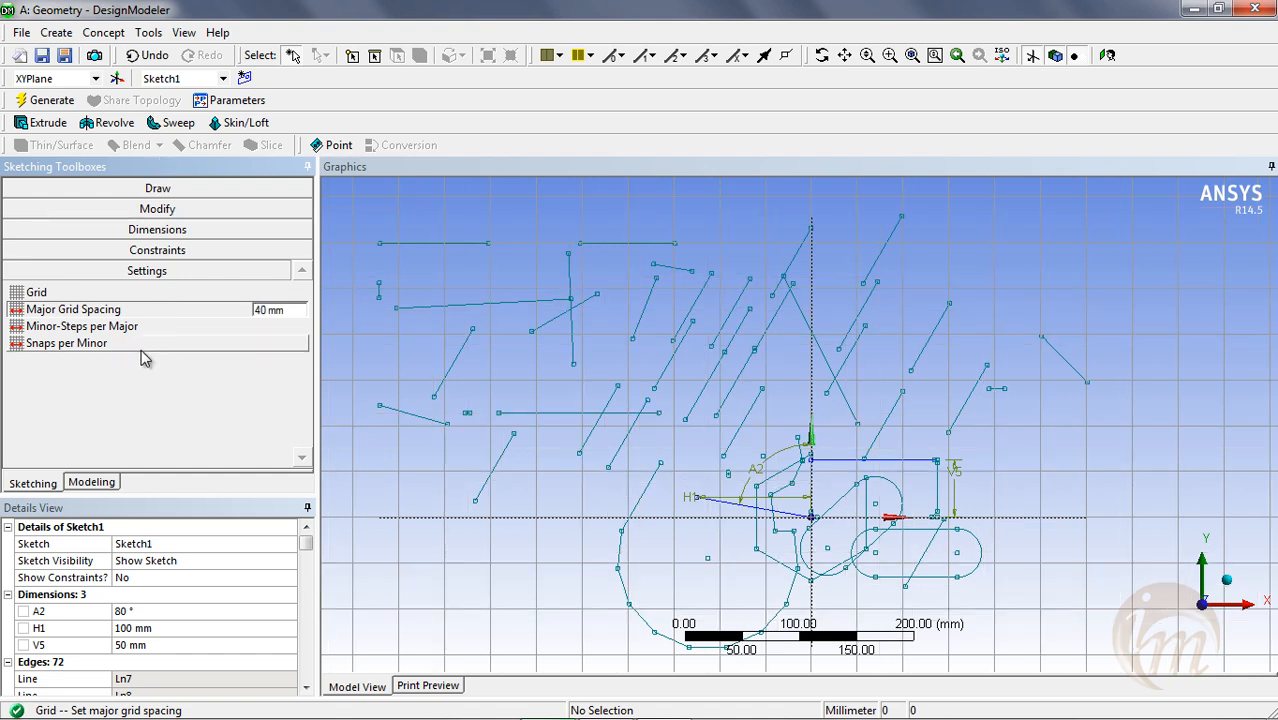
left_click(140, 327)
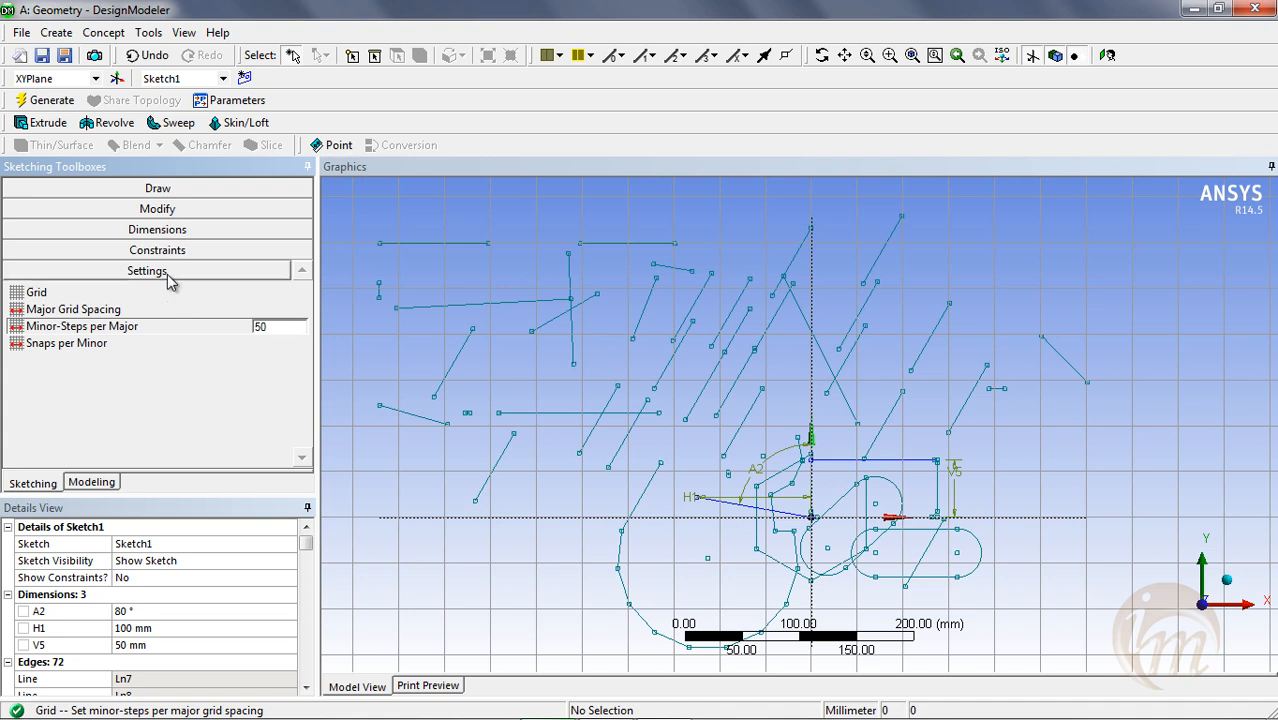
Select Sketch1 under XYPlane in the model tree and return to sketching on it.
left_click(157, 190)
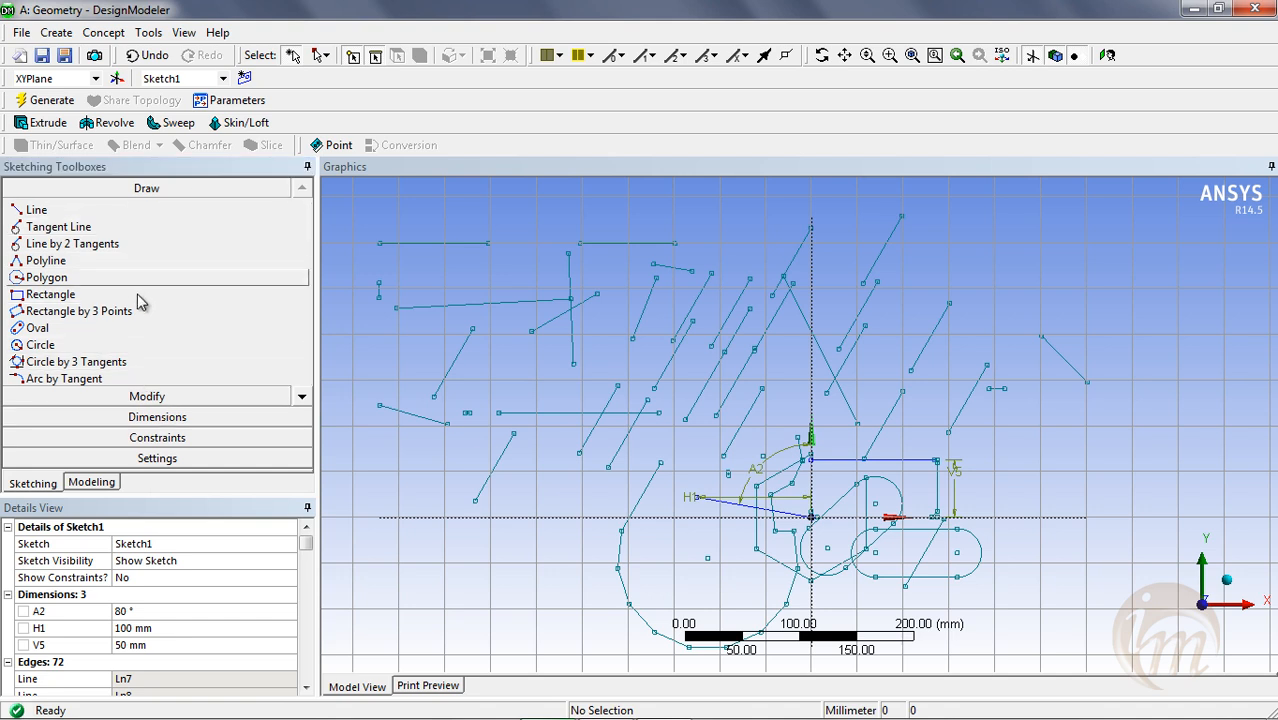
left_click(90, 484)
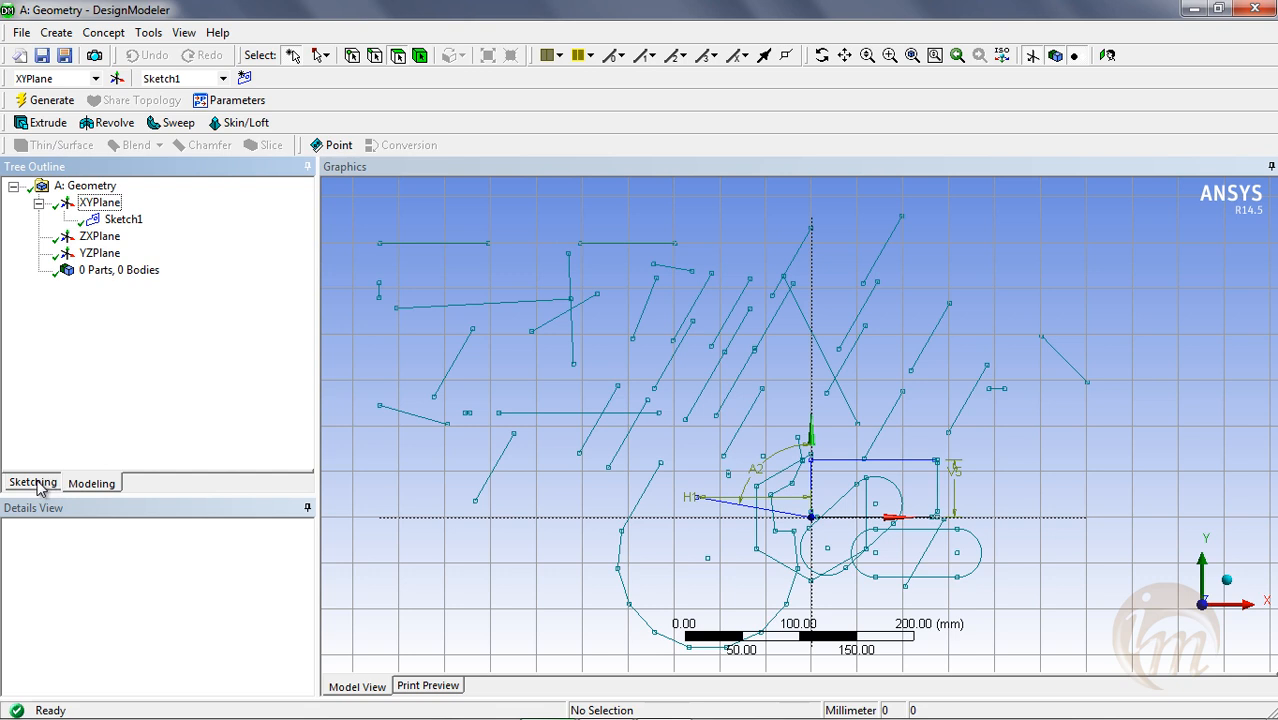
left_click(124, 219)
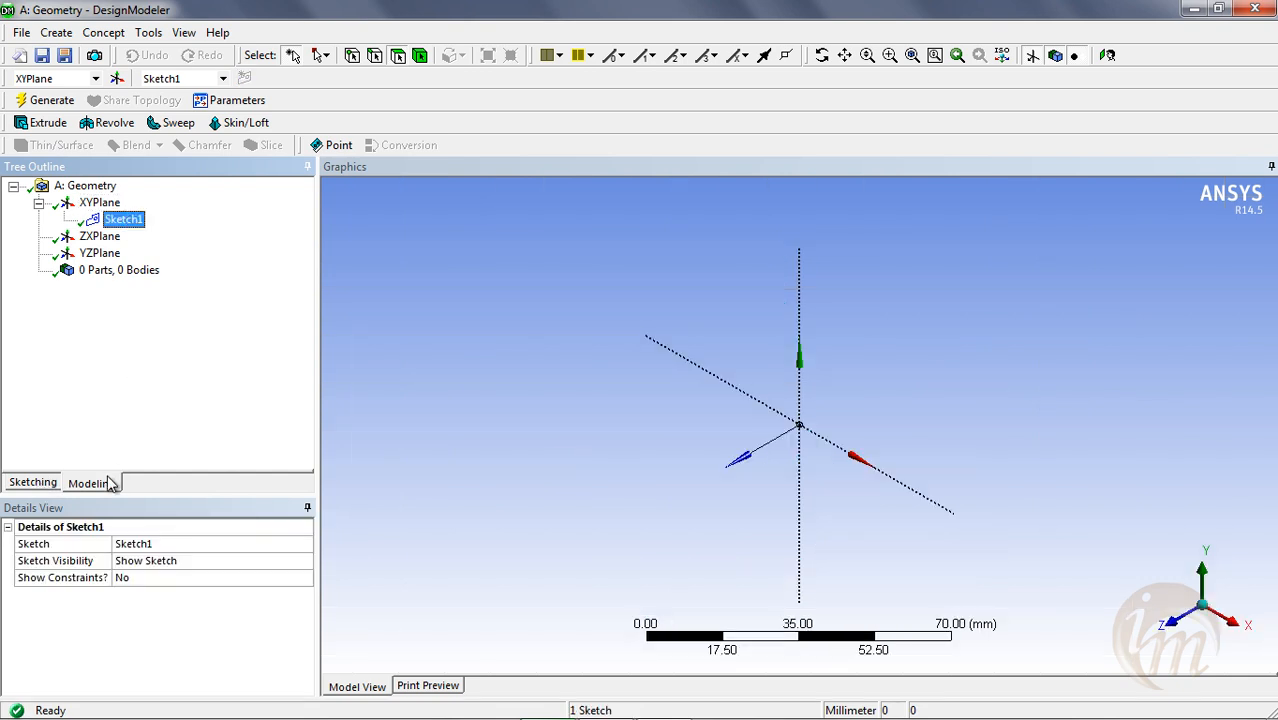
left_click(38, 483)
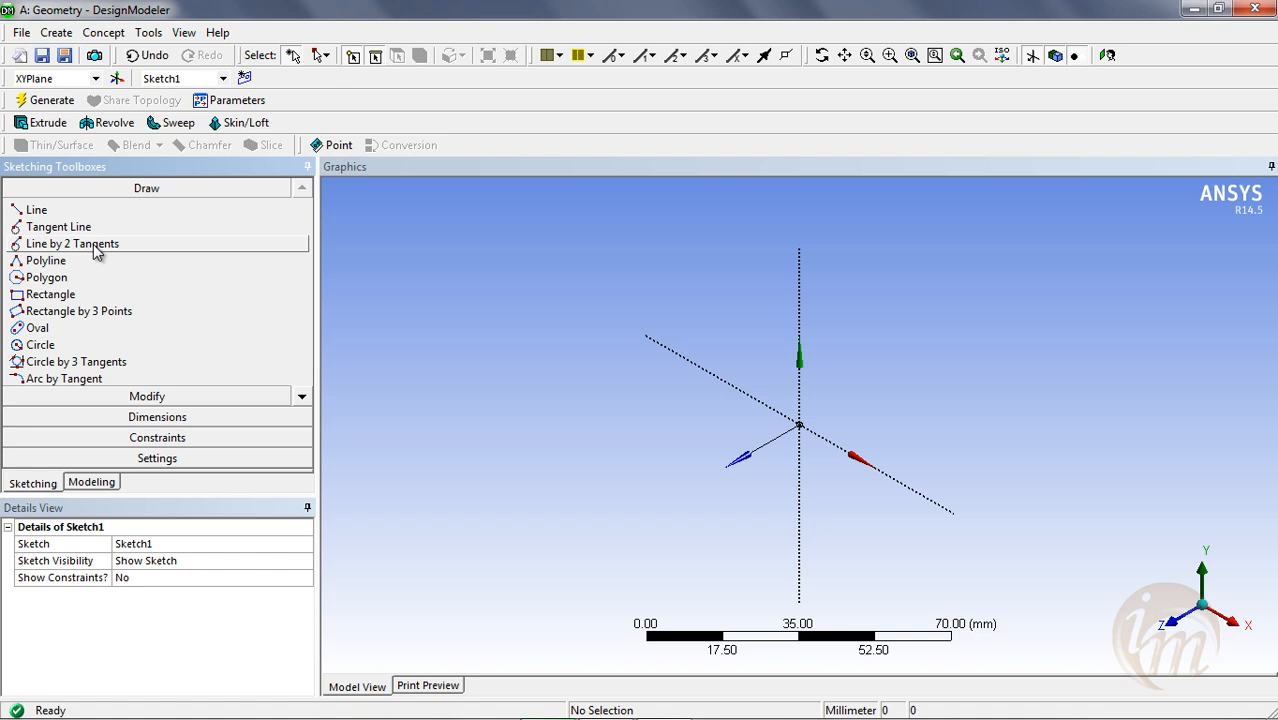
Facing the XY plane, draw a rectangle about 63 by 32 mm from the origin into the positive X and Y quadrant.
left_click(50, 294)
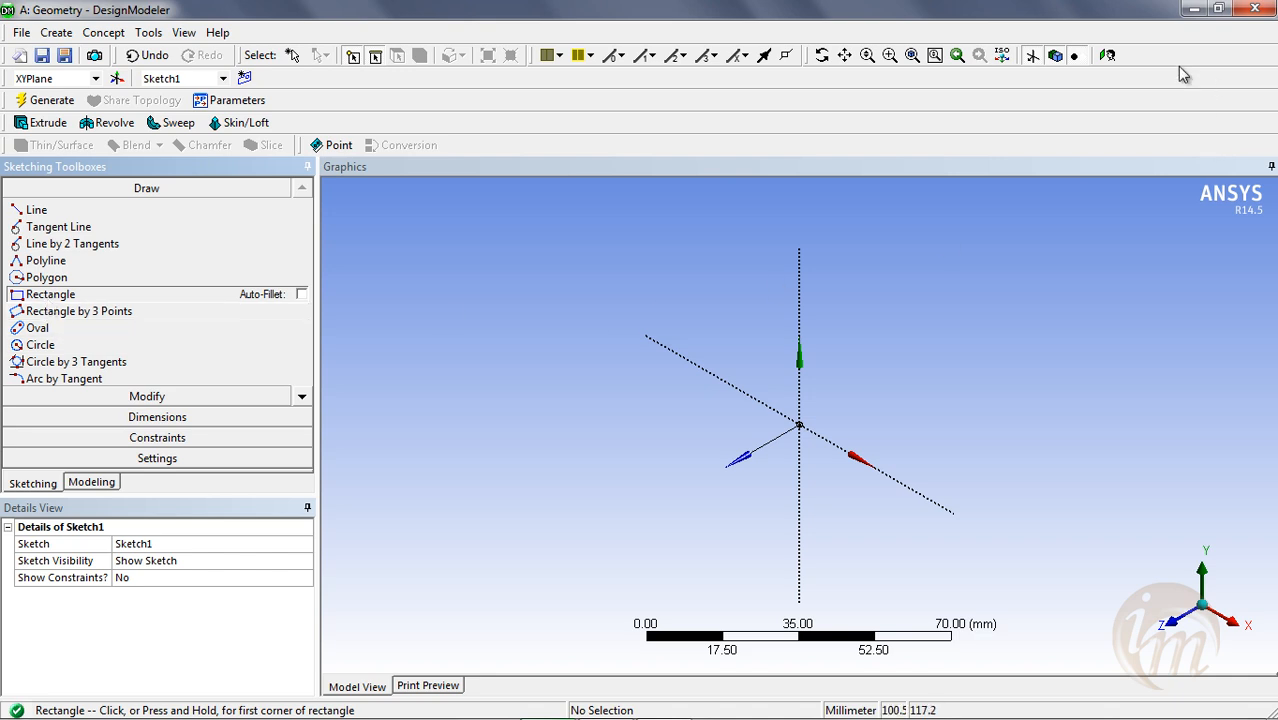
left_click(1106, 56)
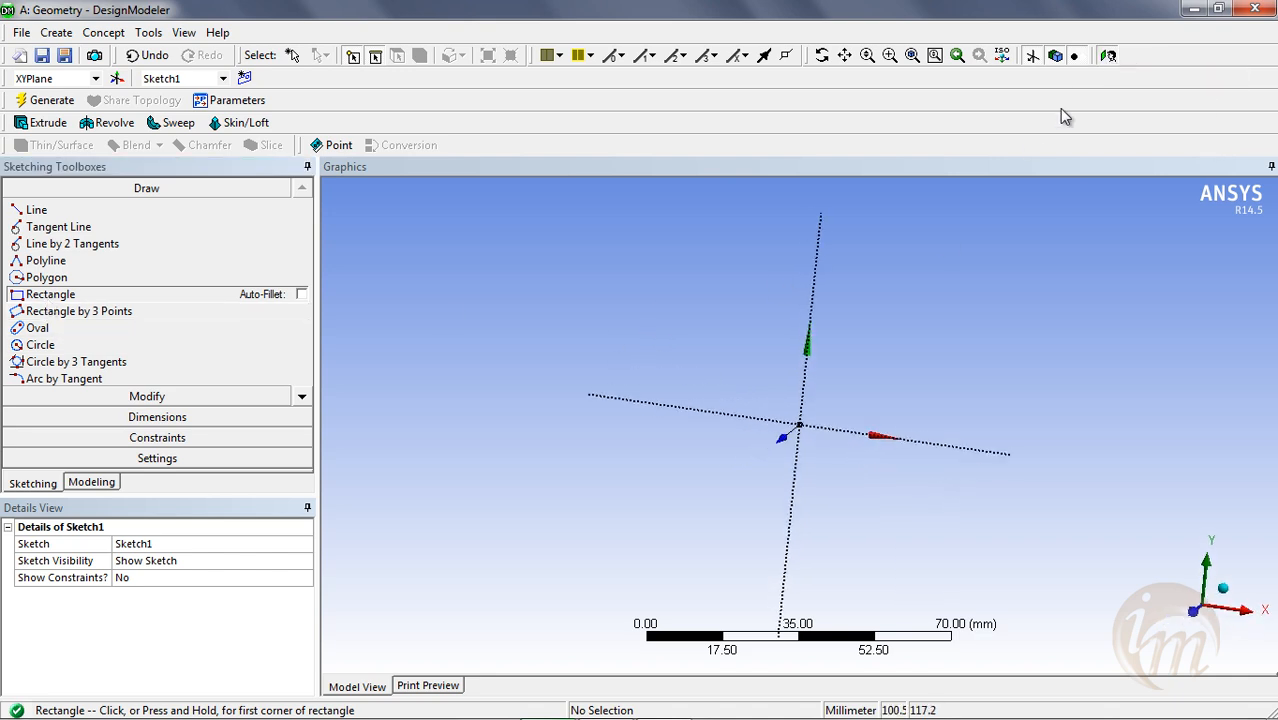
left_click(799, 423)
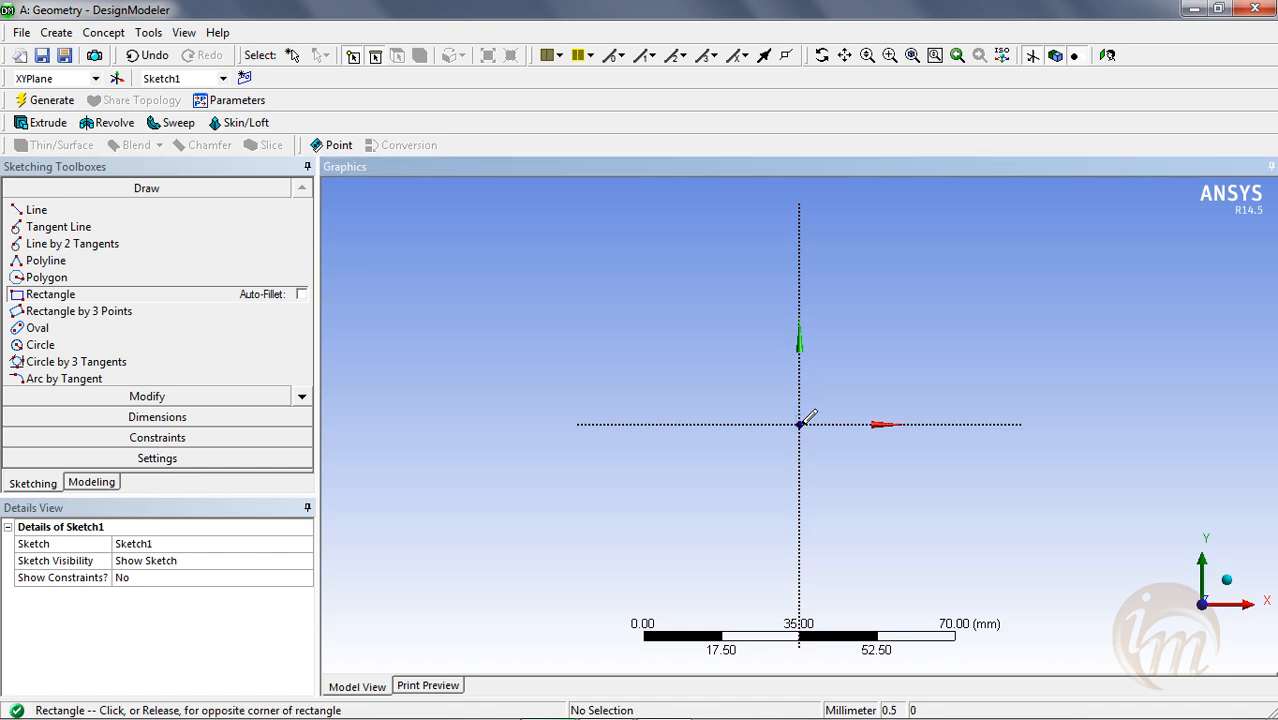
left_click(1082, 281)
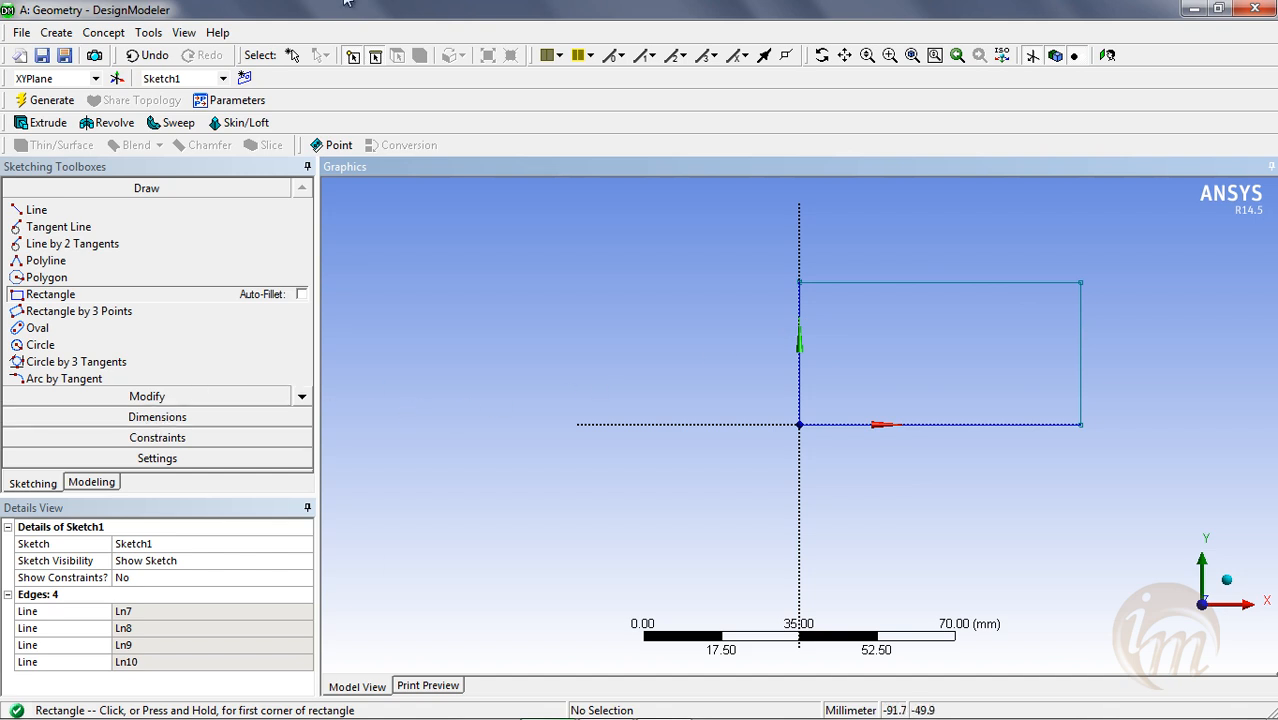
Add a horizontal dimension between the rectangle's two vertical edges, placed above the rectangle.
left_click(196, 419)
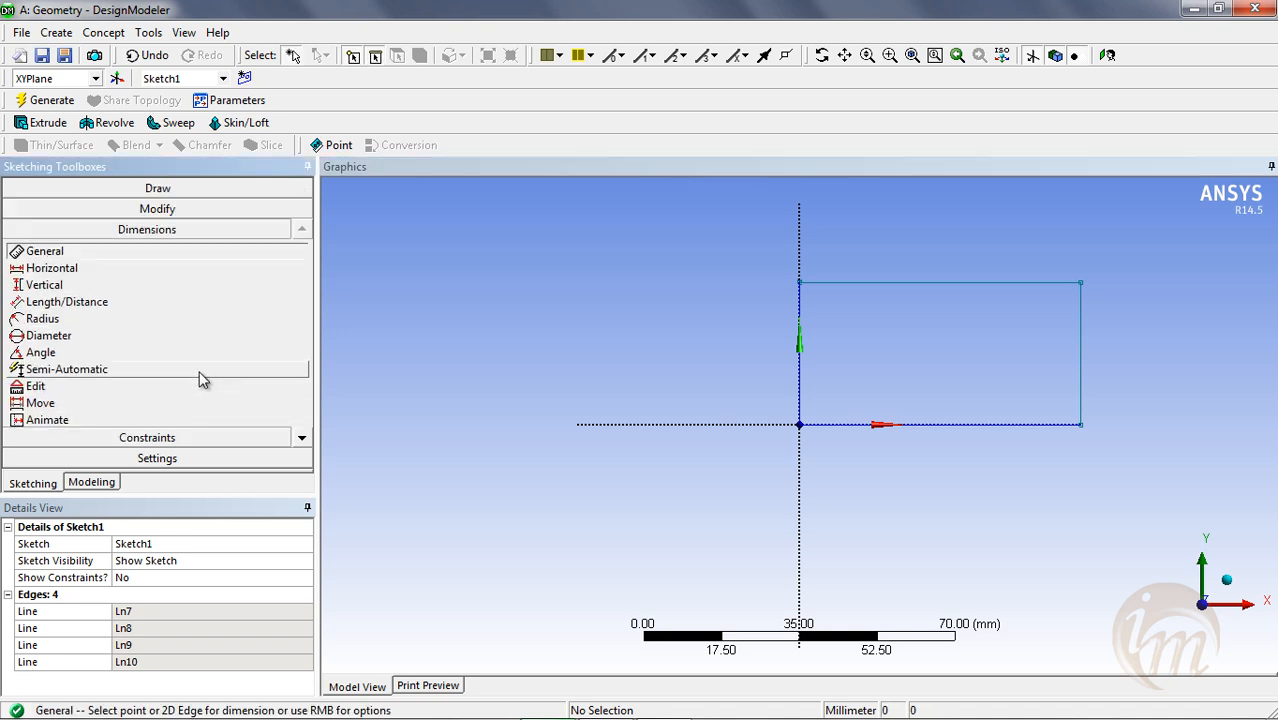
left_click(90, 269)
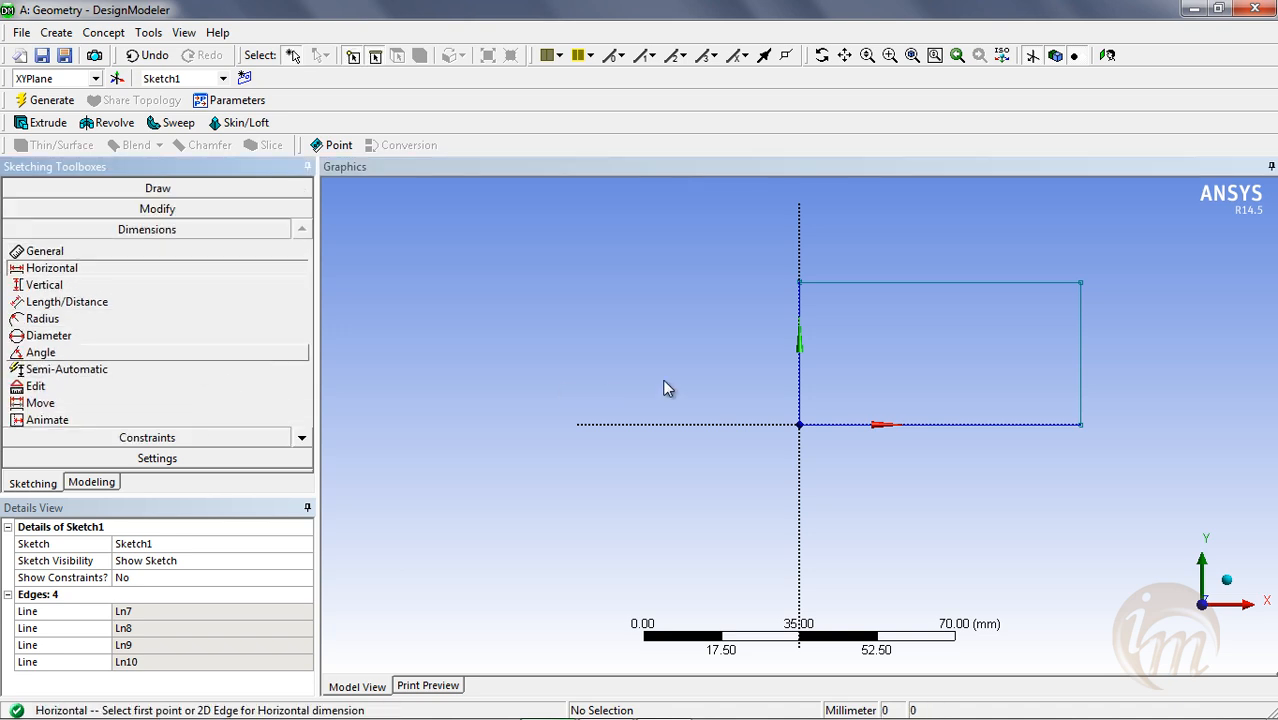
left_click(803, 400)
left_click(1078, 358)
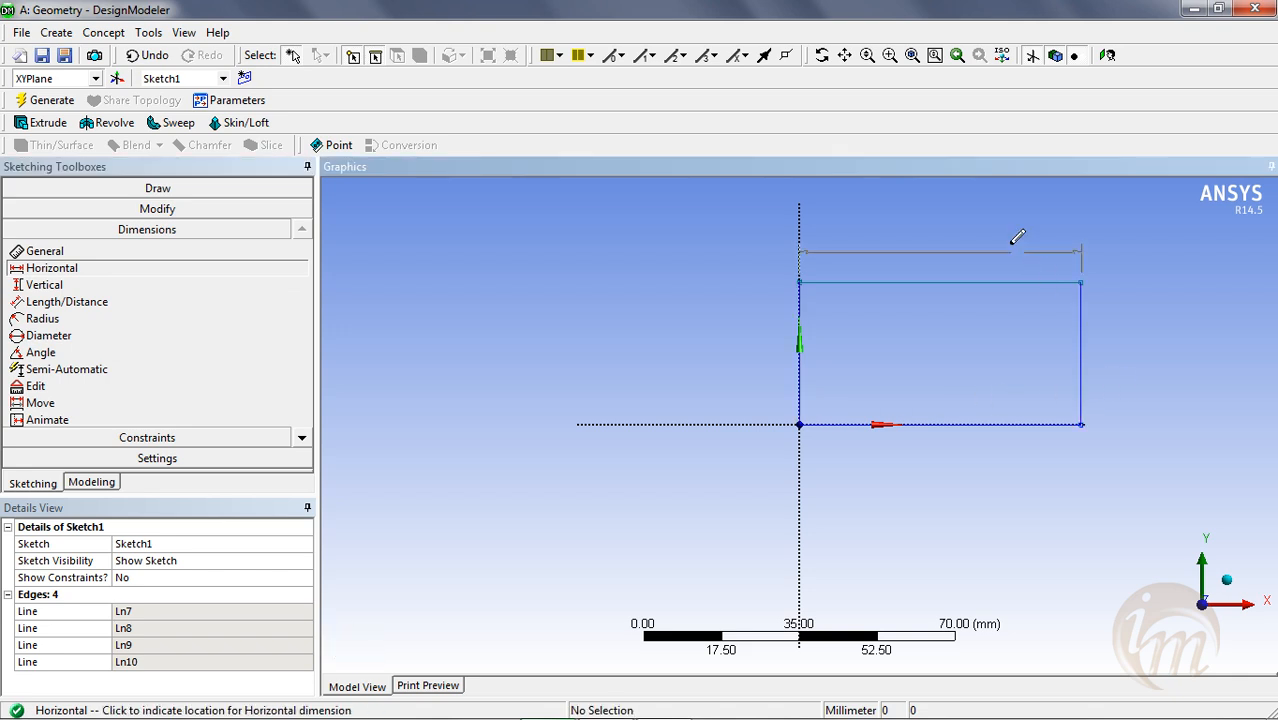
left_click(1012, 239)
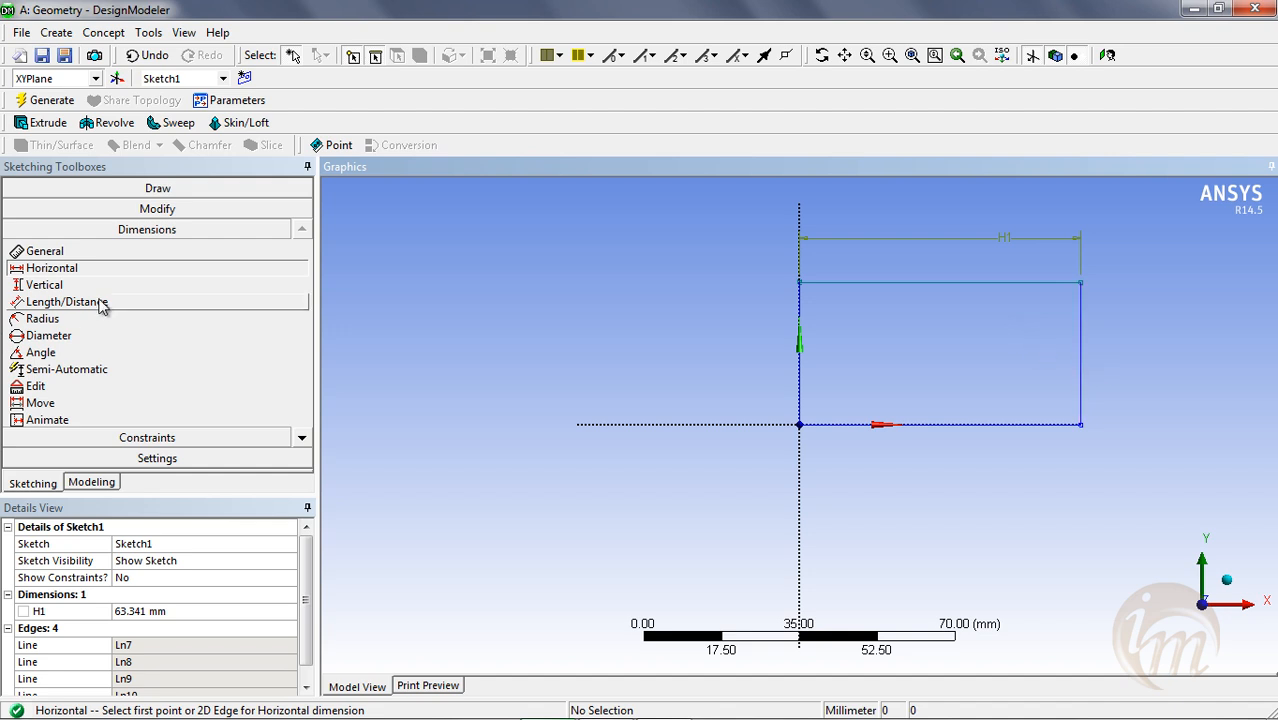
Add a vertical dimension between the rectangle's upper and lower edges, placed outside its right edge.
left_click(60, 285)
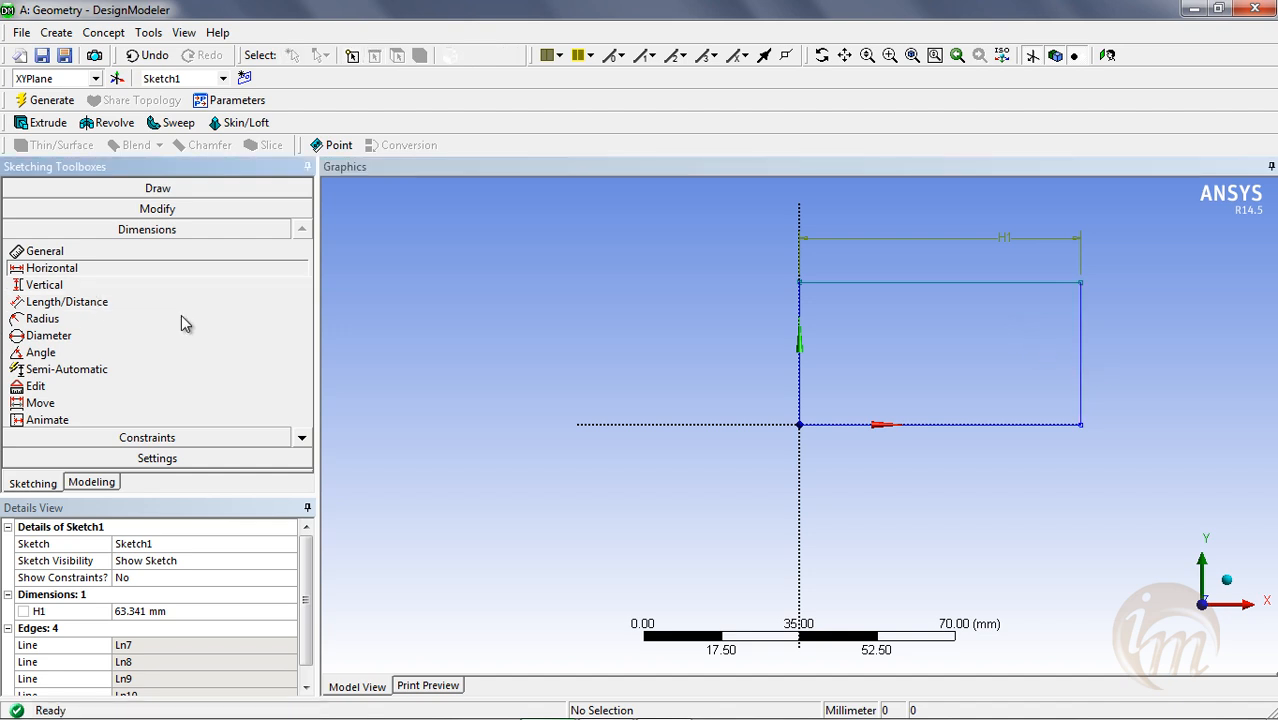
left_click(1055, 283)
left_click(1030, 425)
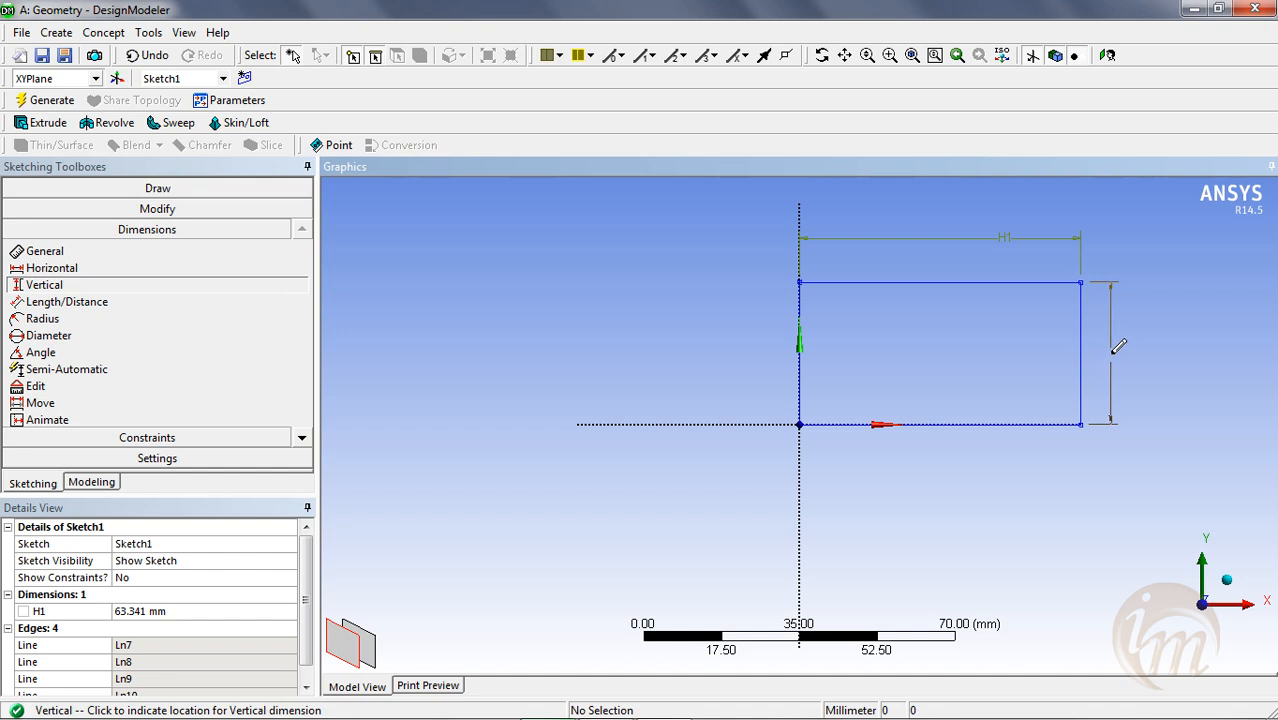
left_click(1117, 347)
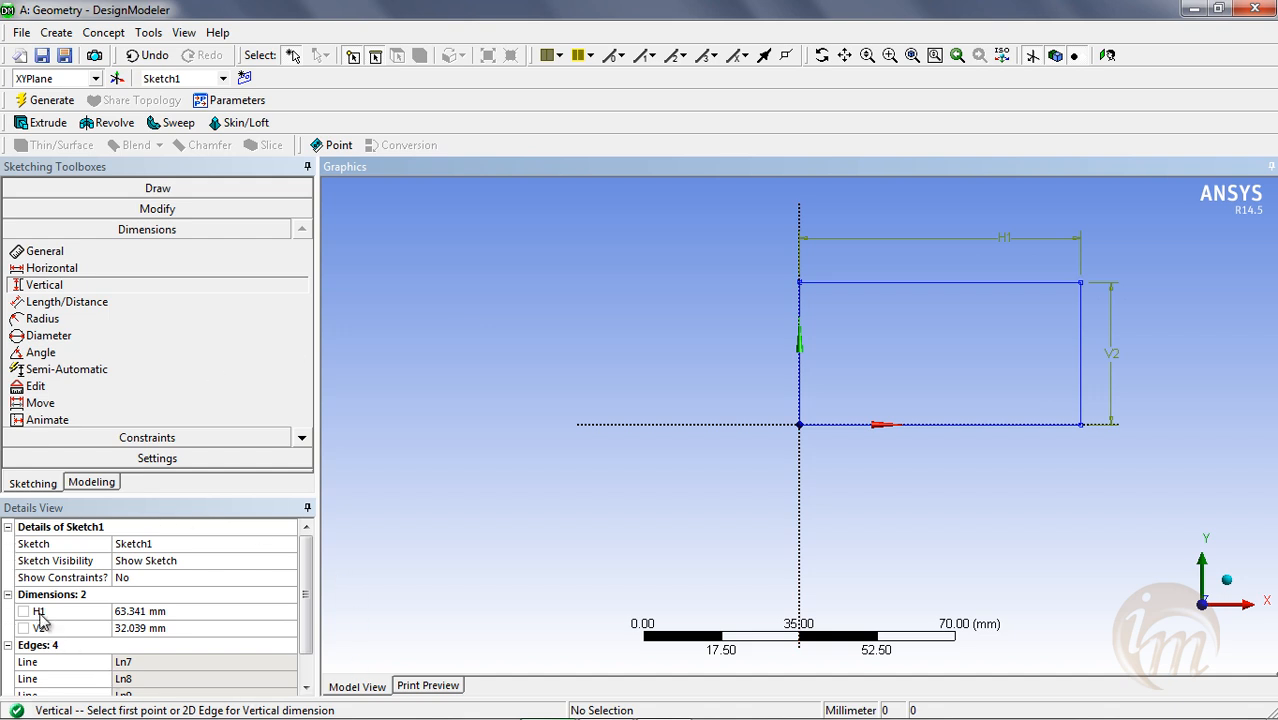
Set the rectangle's horizontal dimension H1 to 100 mm and its vertical dimension V2 to 50 mm.
left_click(172, 612)
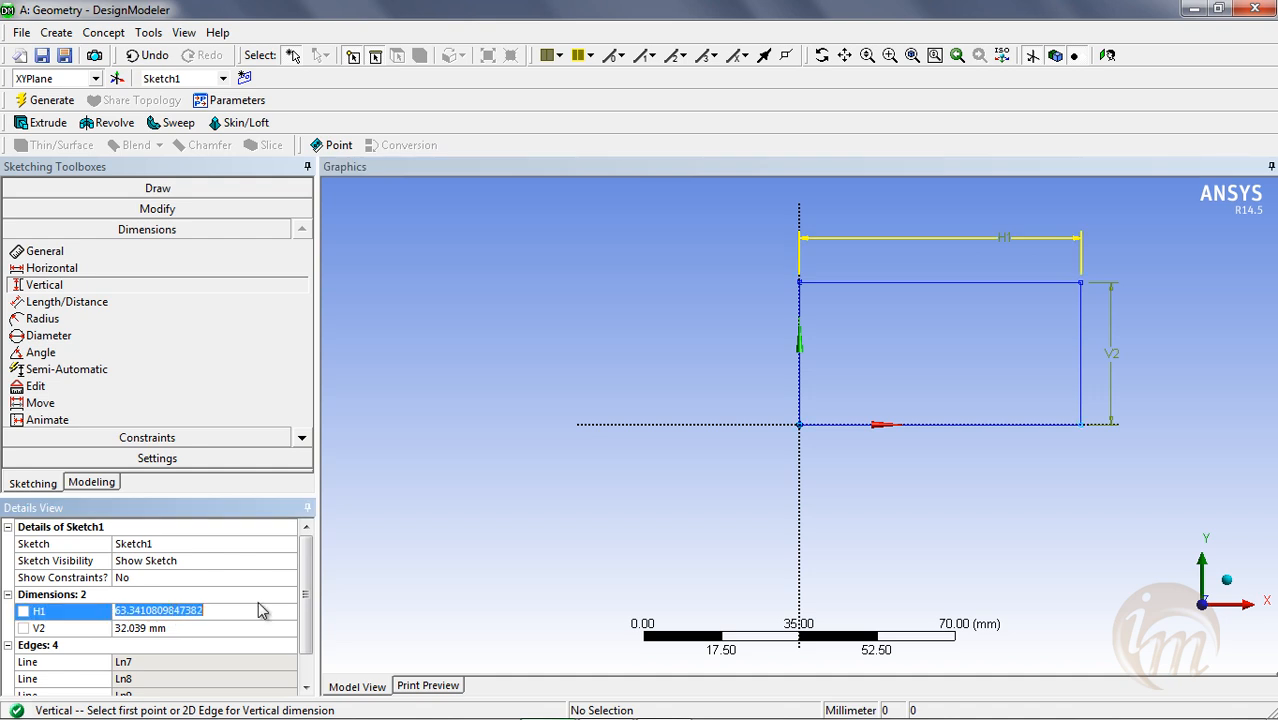
type("100")
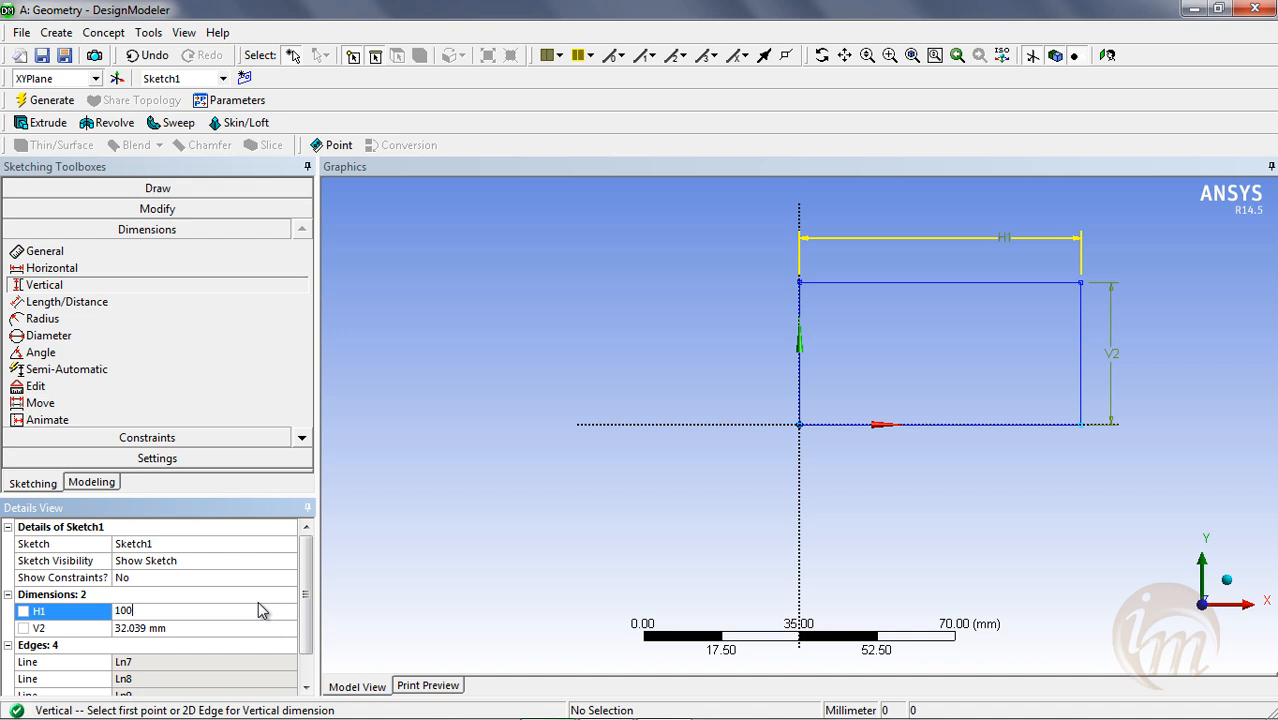
key("Return")
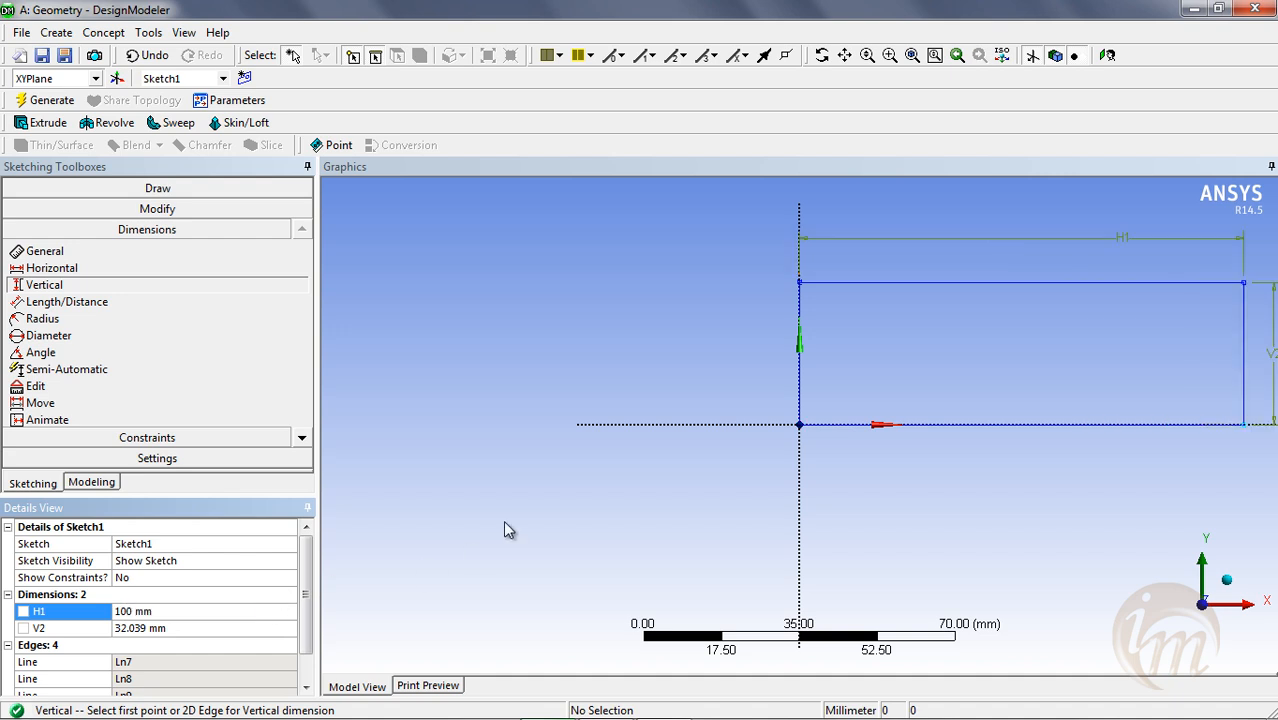
left_click(193, 627)
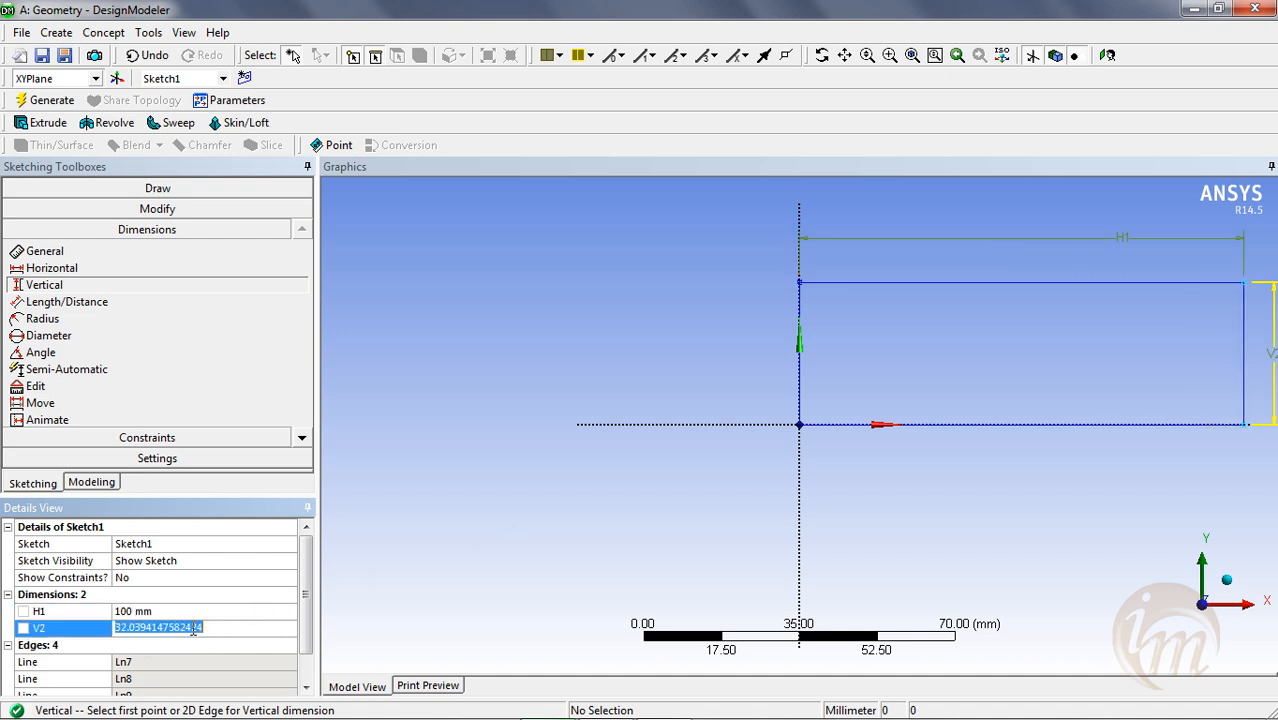
type("50")
key("Return")
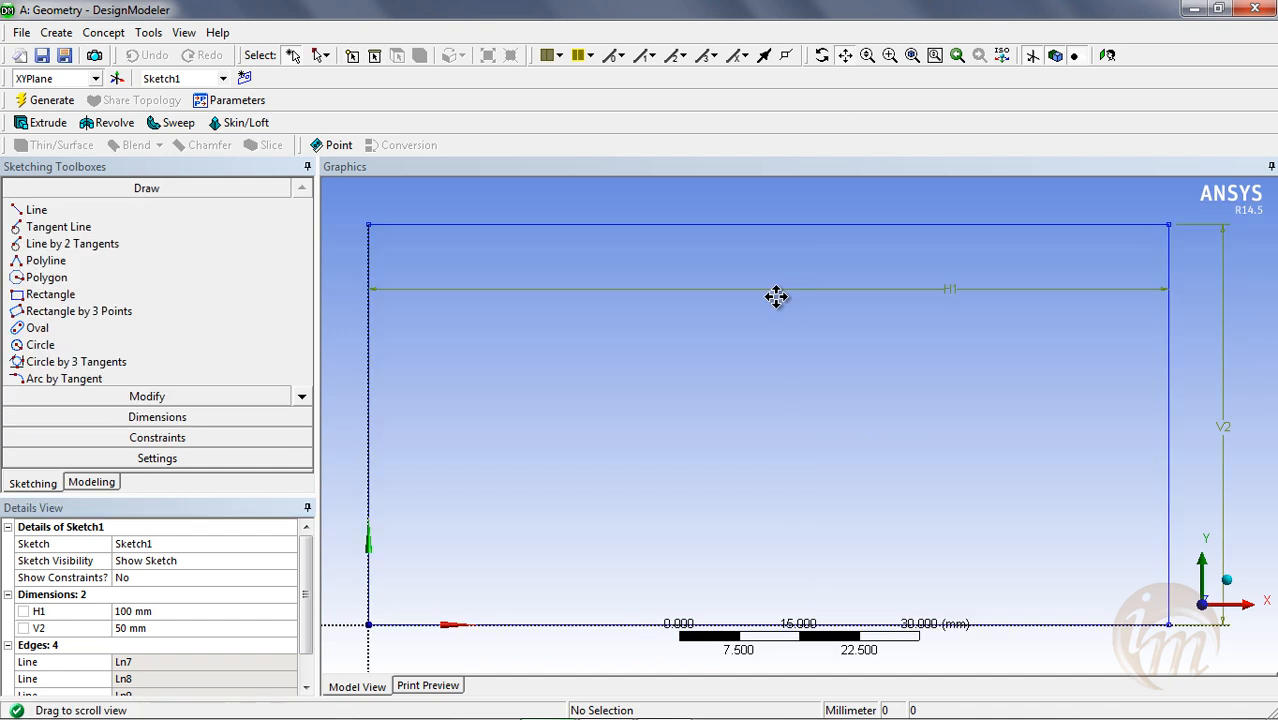
Fillet the rectangle's upper-left corner with a 2.5 mm radius.
left_click(213, 398)
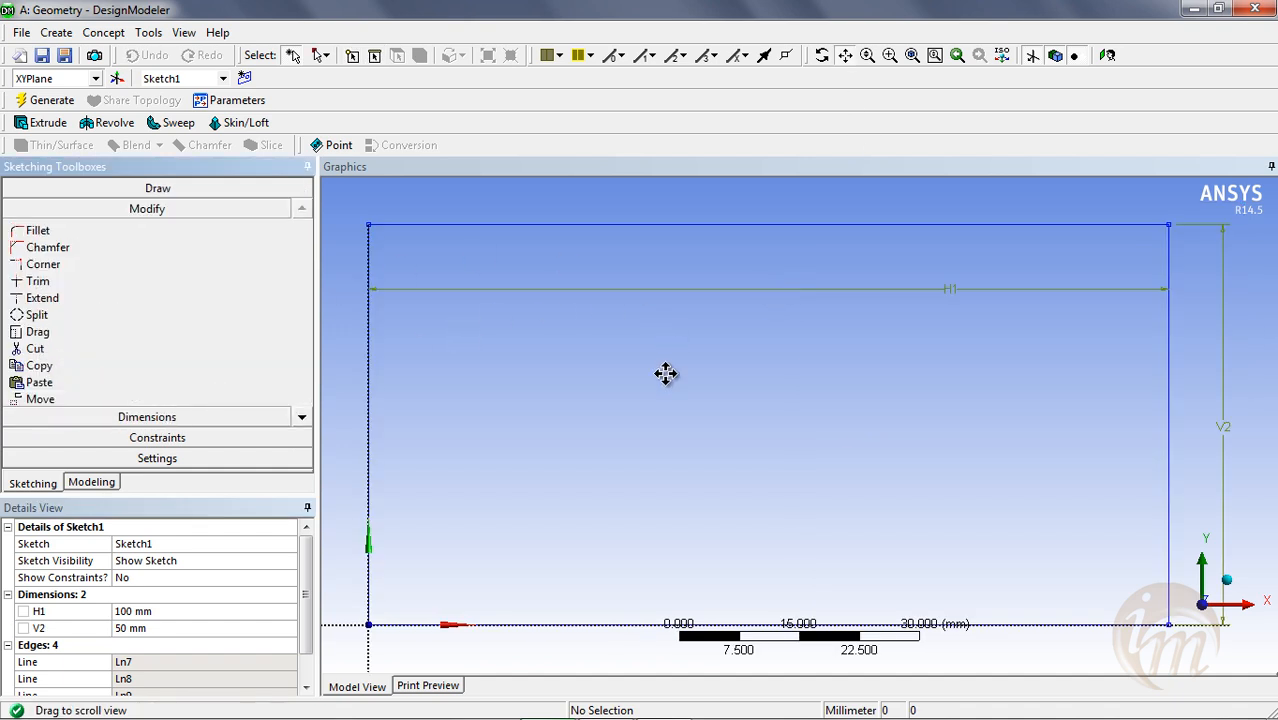
left_click(84, 236)
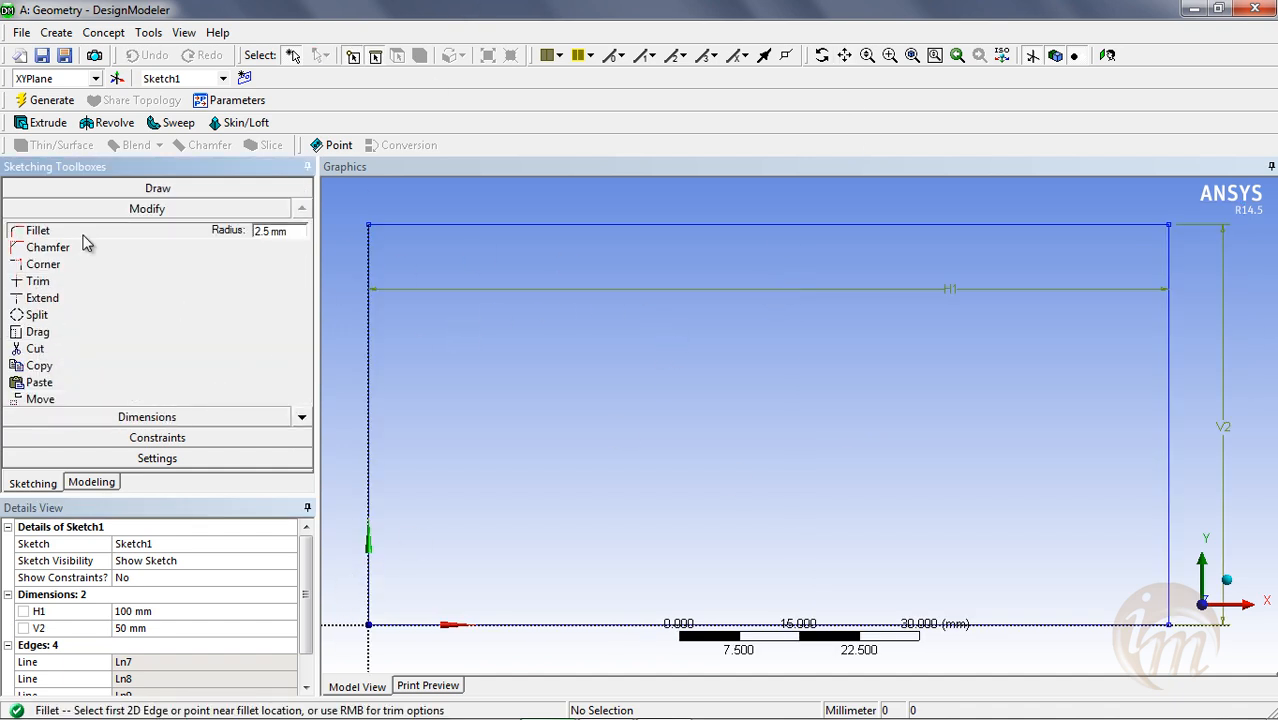
left_click(418, 232)
left_click(371, 300)
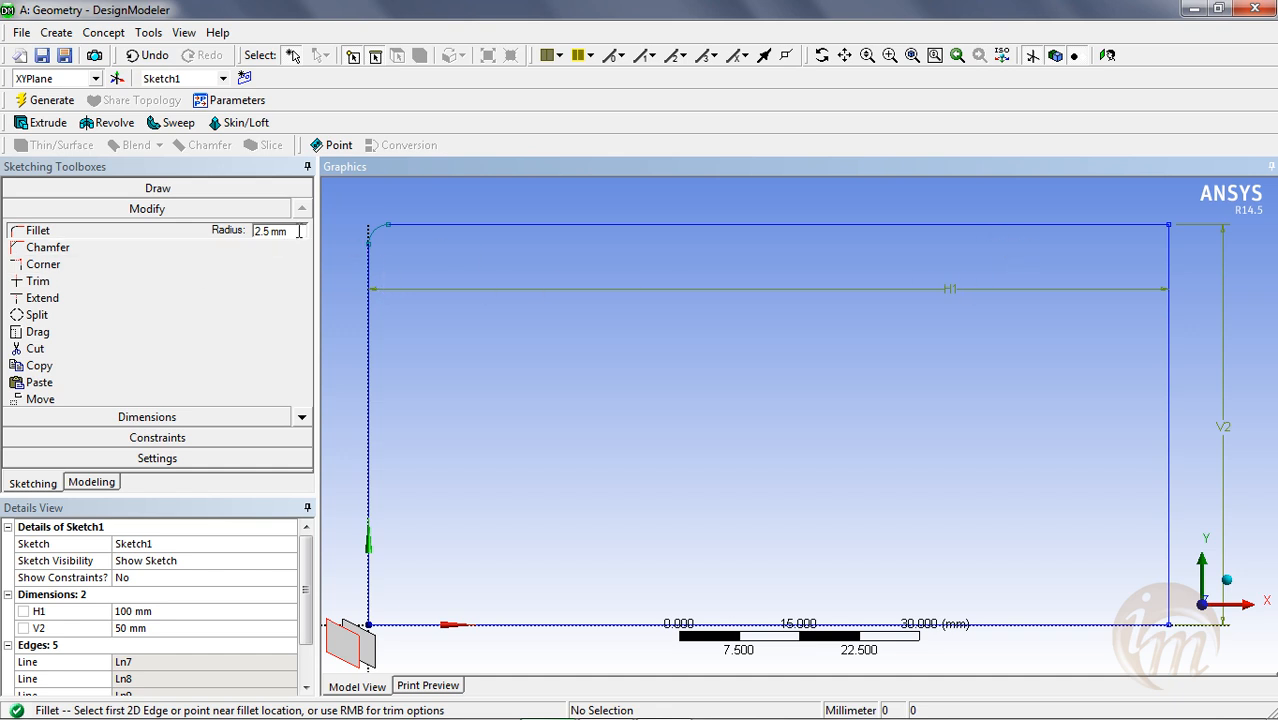
Fillet the rectangle's upper-right corner with a 10 mm radius.
left_click(299, 231)
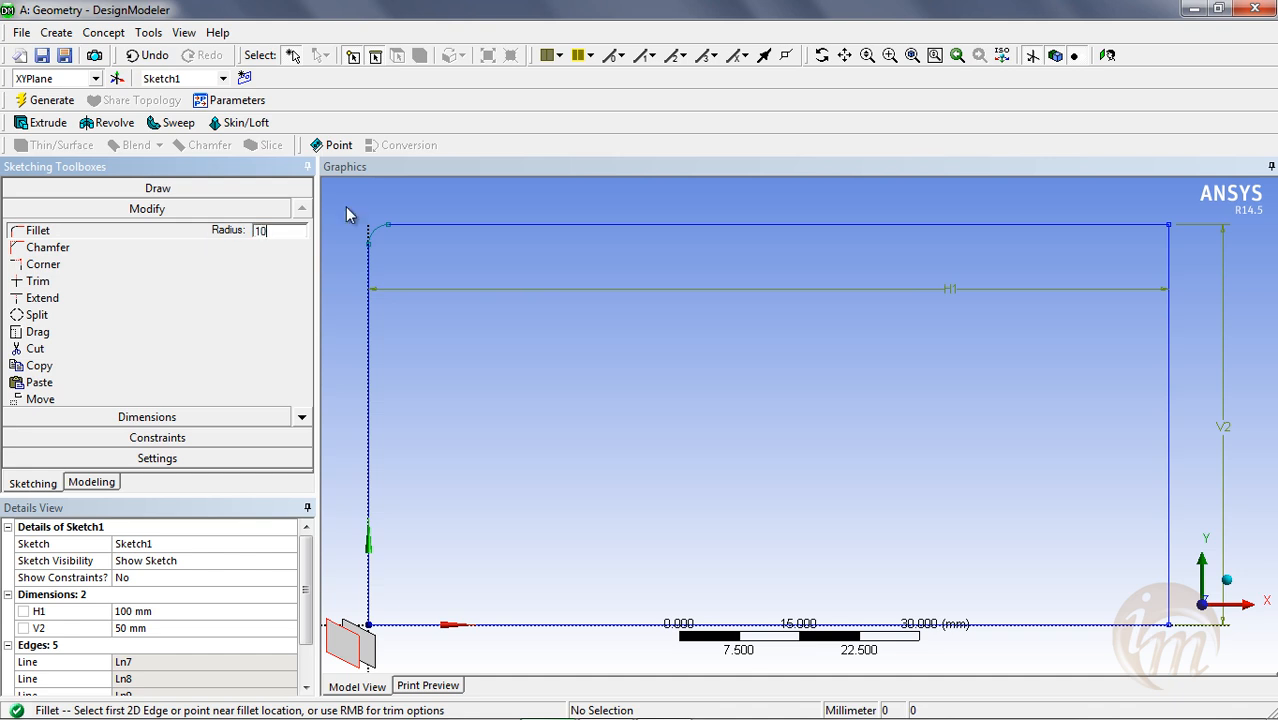
left_click(1116, 232)
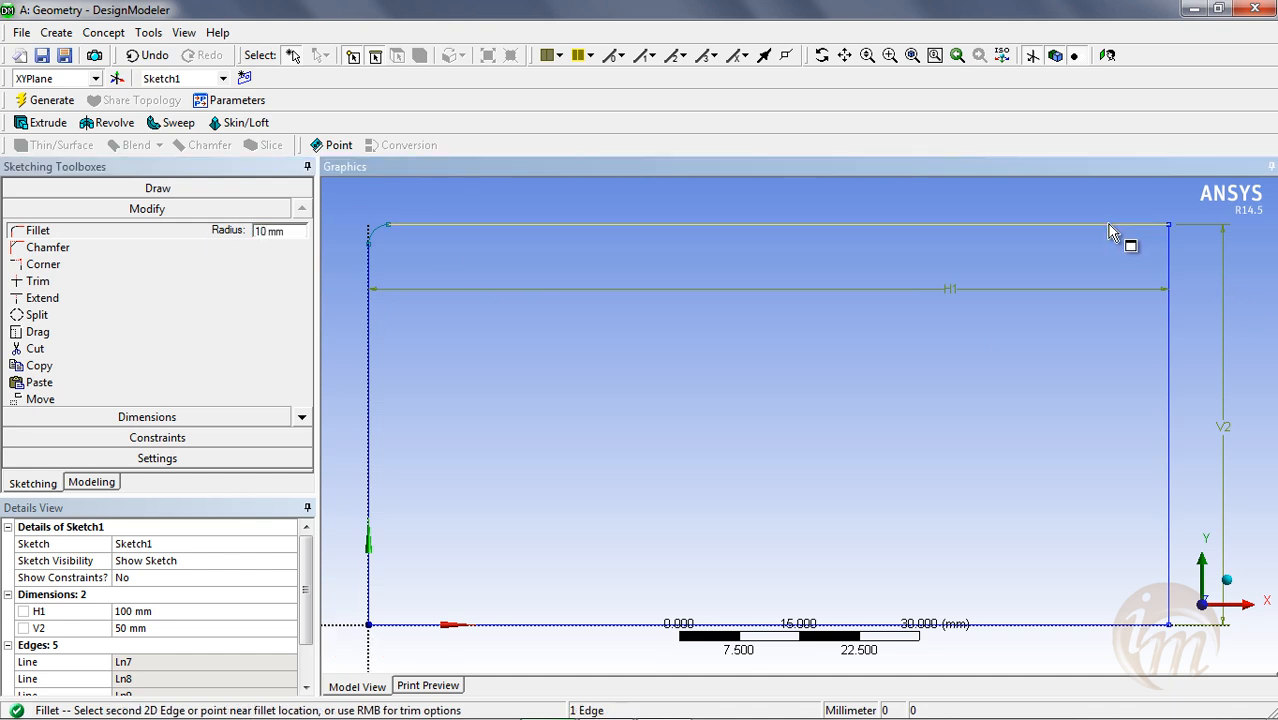
left_click(1174, 280)
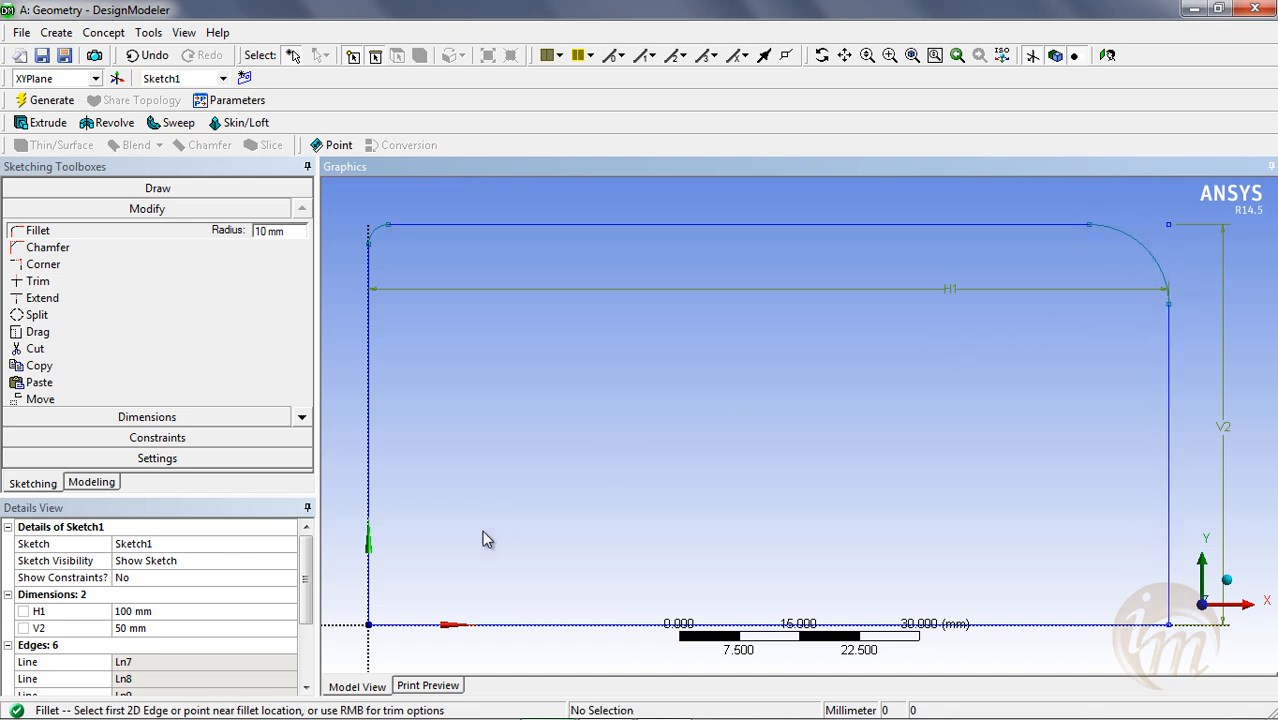
Fillet the rectangle's lower-left corner at the origin with a 20 mm radius.
left_click(148, 229)
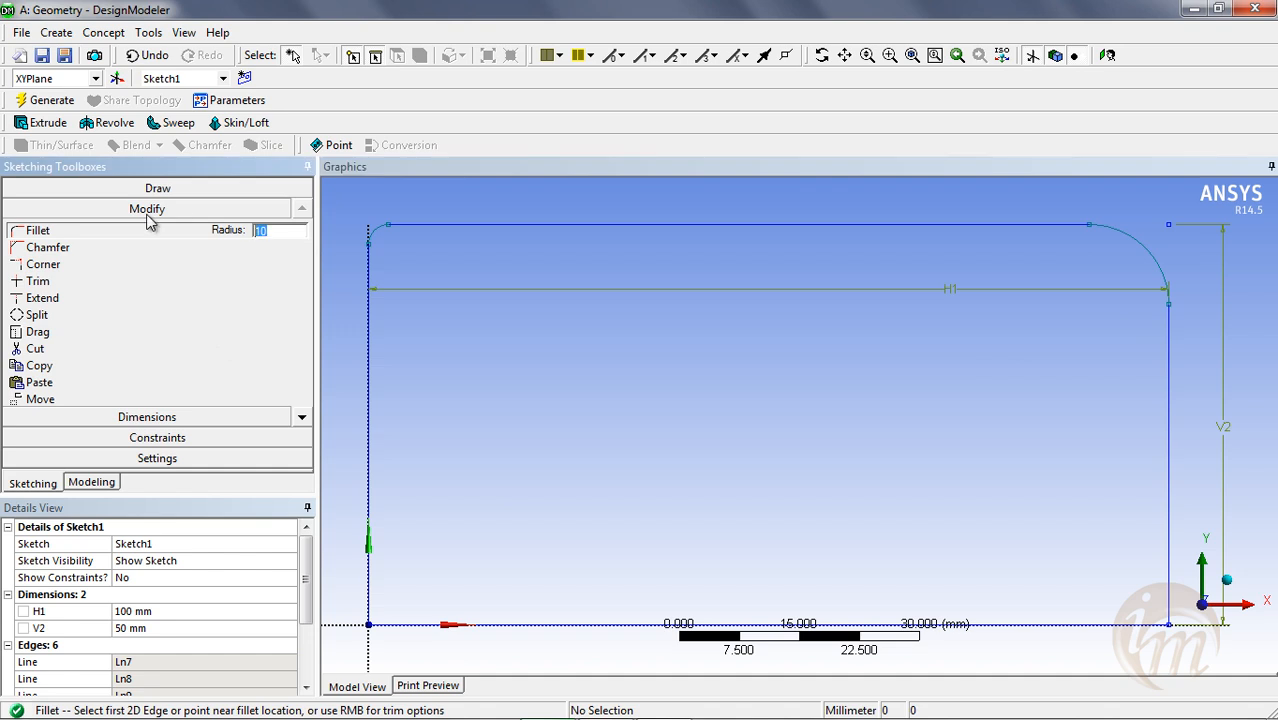
type("20")
left_click(416, 625)
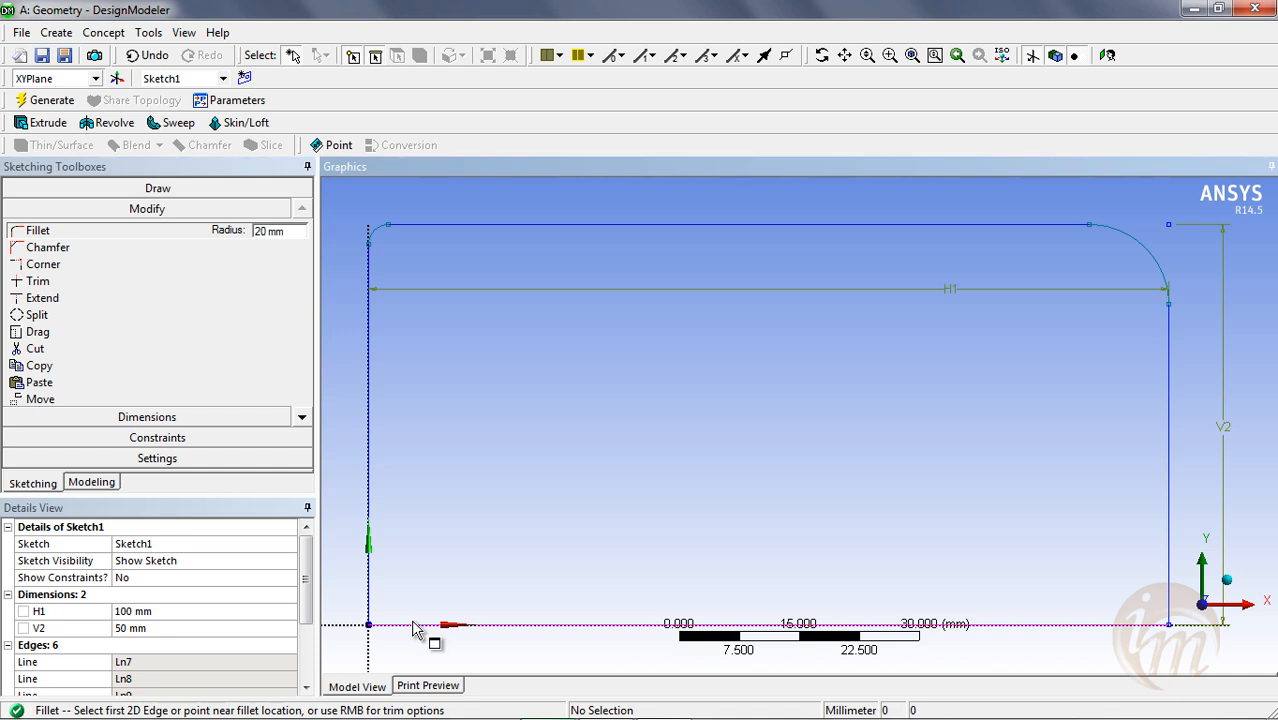
left_click(369, 530)
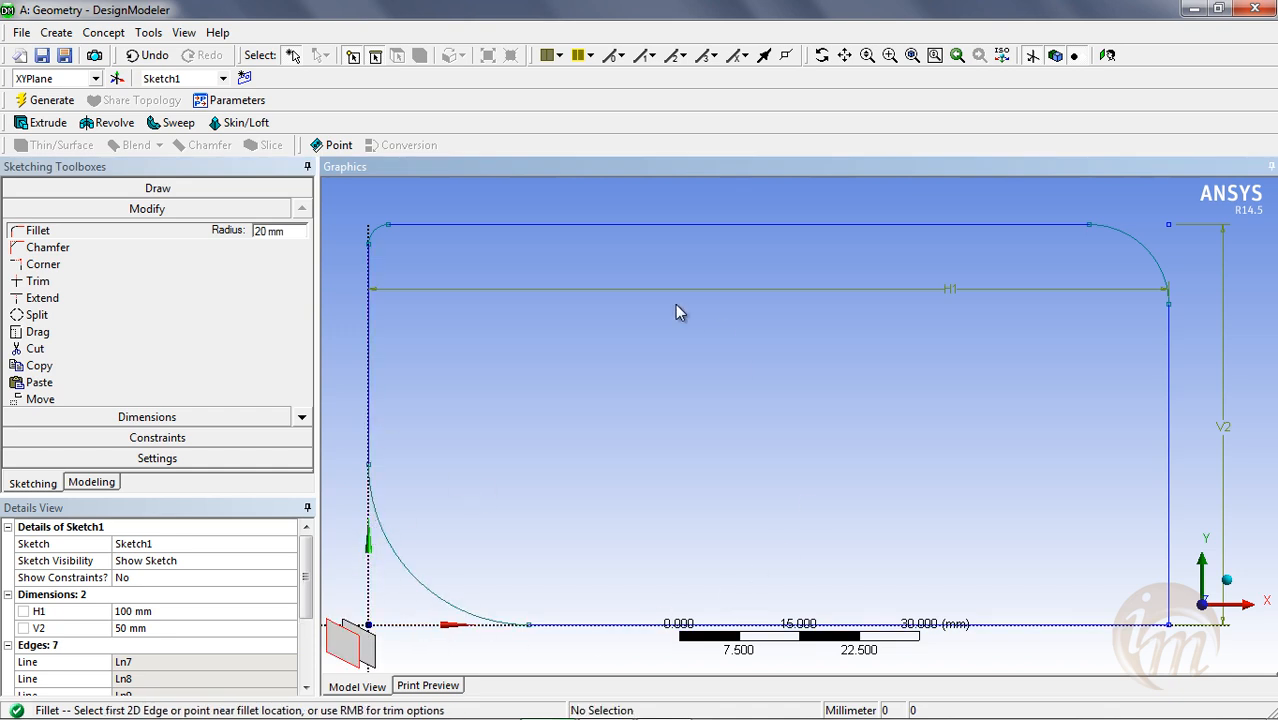
Fillet the rectangle's lower-right corner with a 30 mm radius.
left_click(303, 231)
type("30")
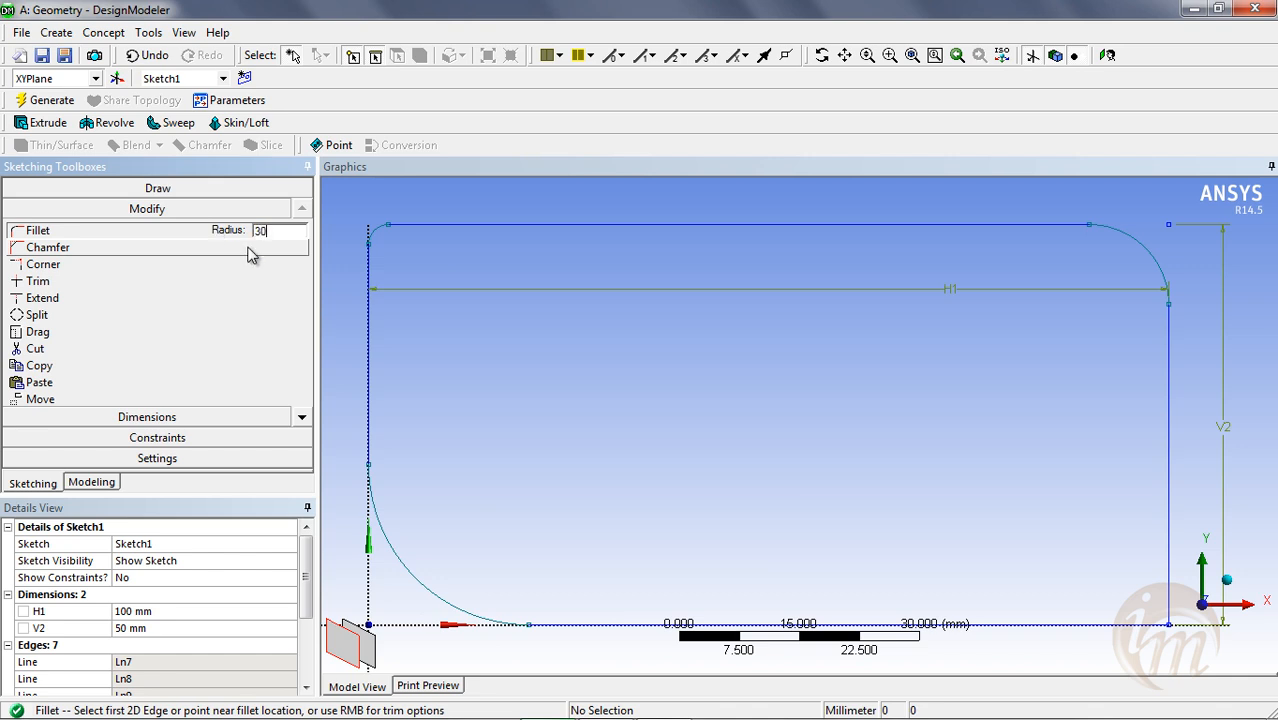
left_click(1170, 538)
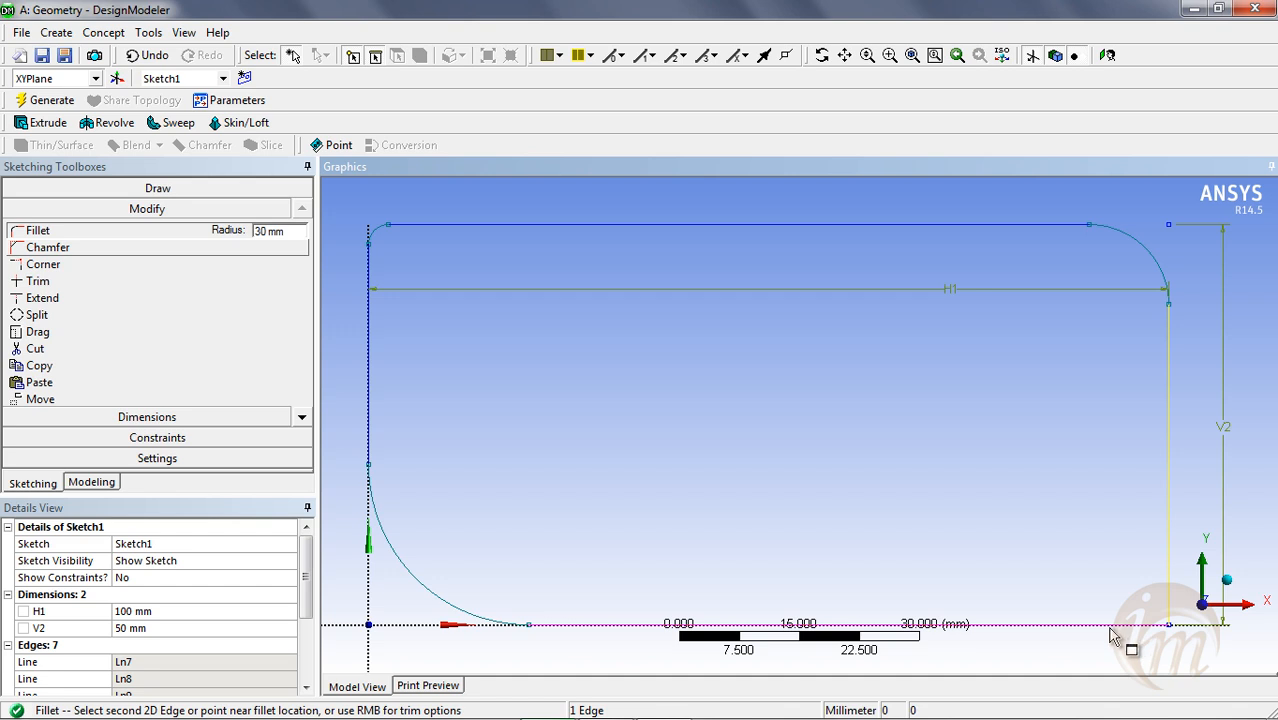
left_click(1116, 627)
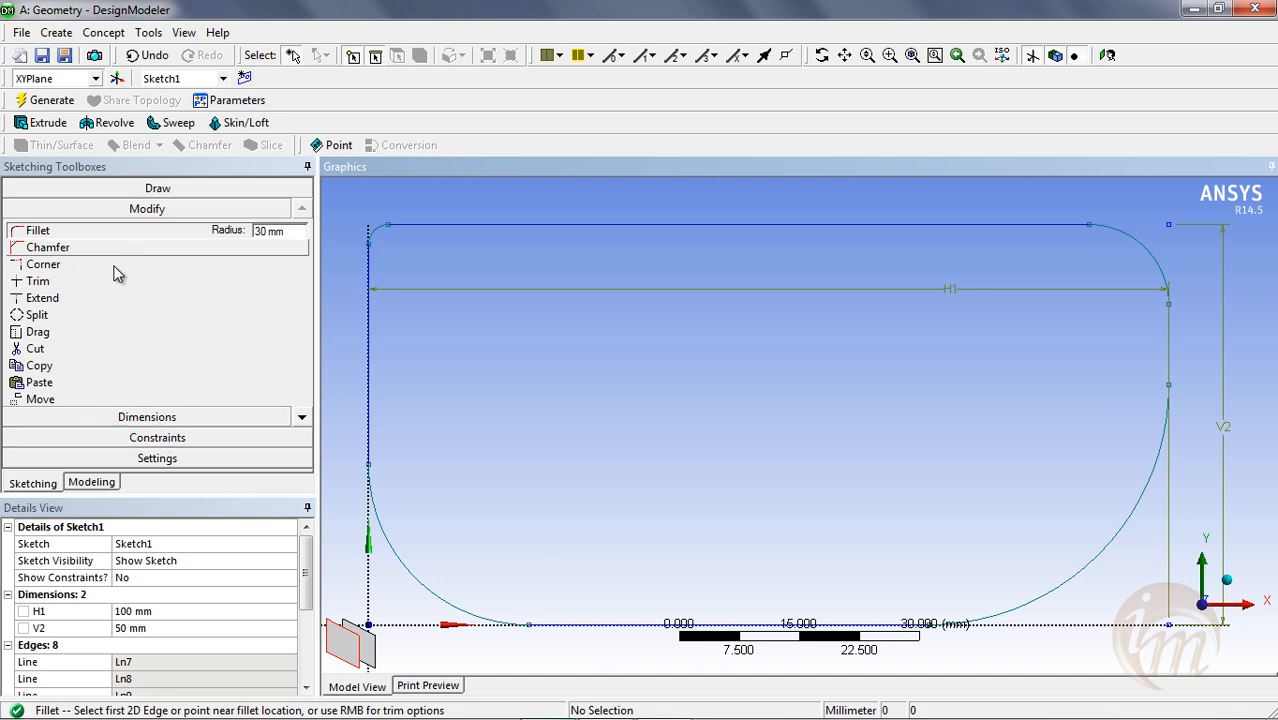
Leave sketching and start an Extrude with Sketch1 as its geometry and Add Material as the operation.
left_click(28, 488)
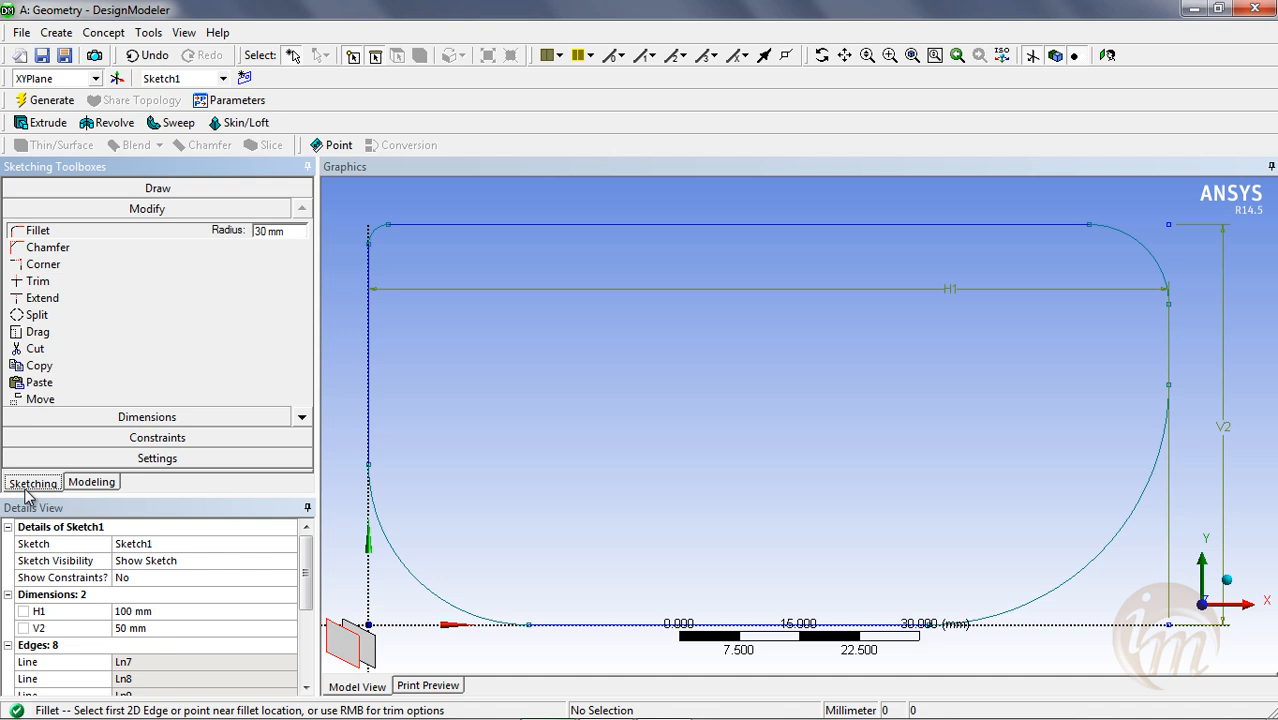
left_click(92, 484)
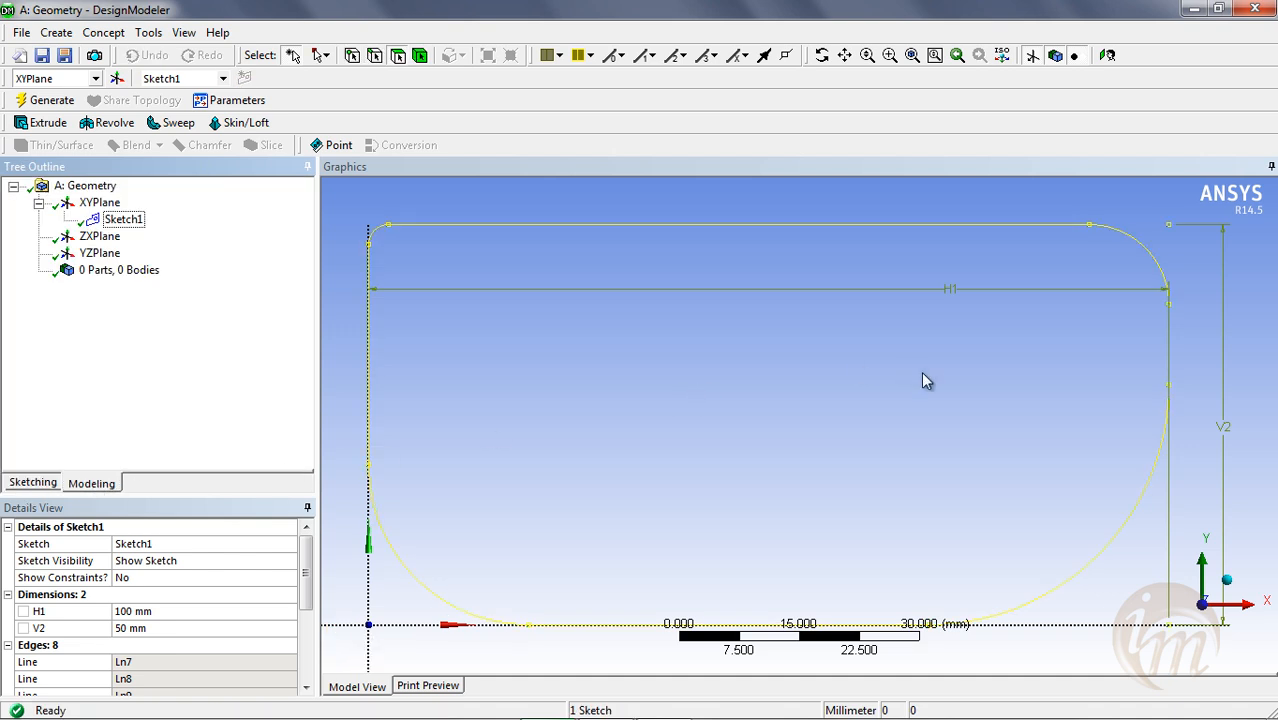
mouse_move(967, 371)
middle_mouse_down()
mouse_move(884, 371)
mouse_move(775, 443)
mouse_move(893, 354)
mouse_move(893, 337)
mouse_move(770, 419)
mouse_move(679, 443)
mouse_move(800, 431)
mouse_move(756, 451)
mouse_move(815, 421)
mouse_move(799, 366)
mouse_move(792, 437)
middle_mouse_up()
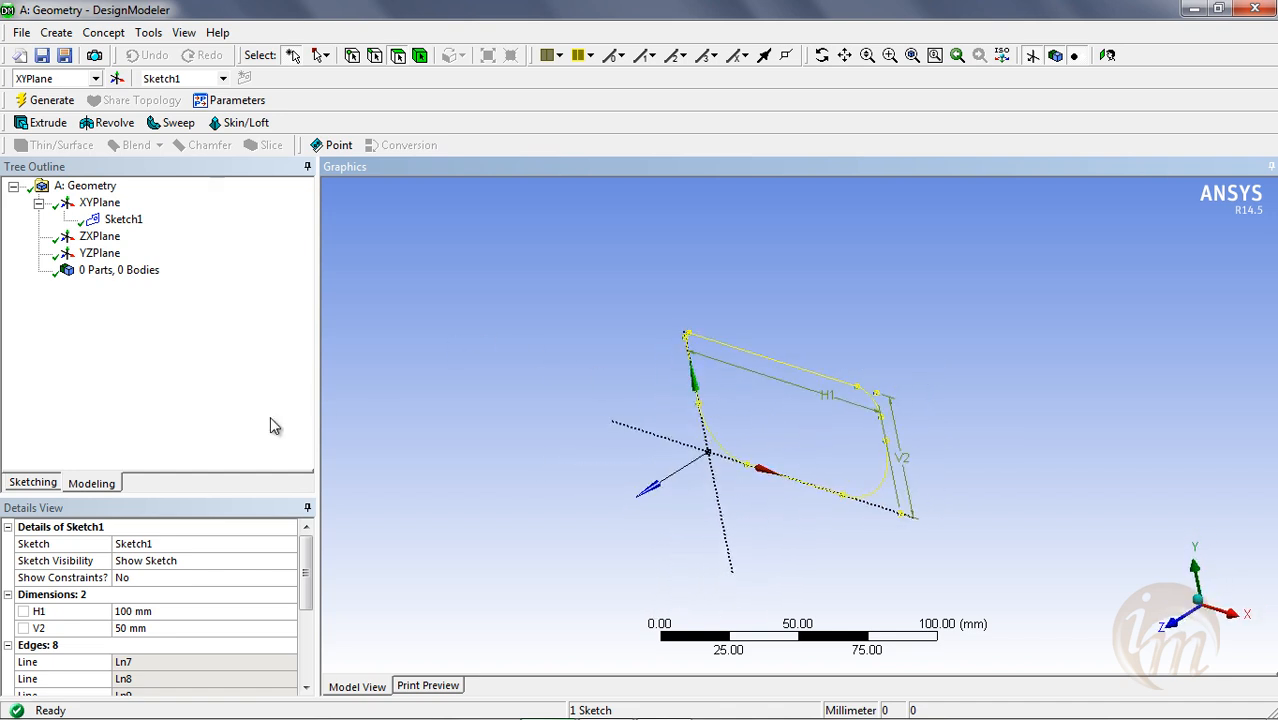
left_click(47, 122)
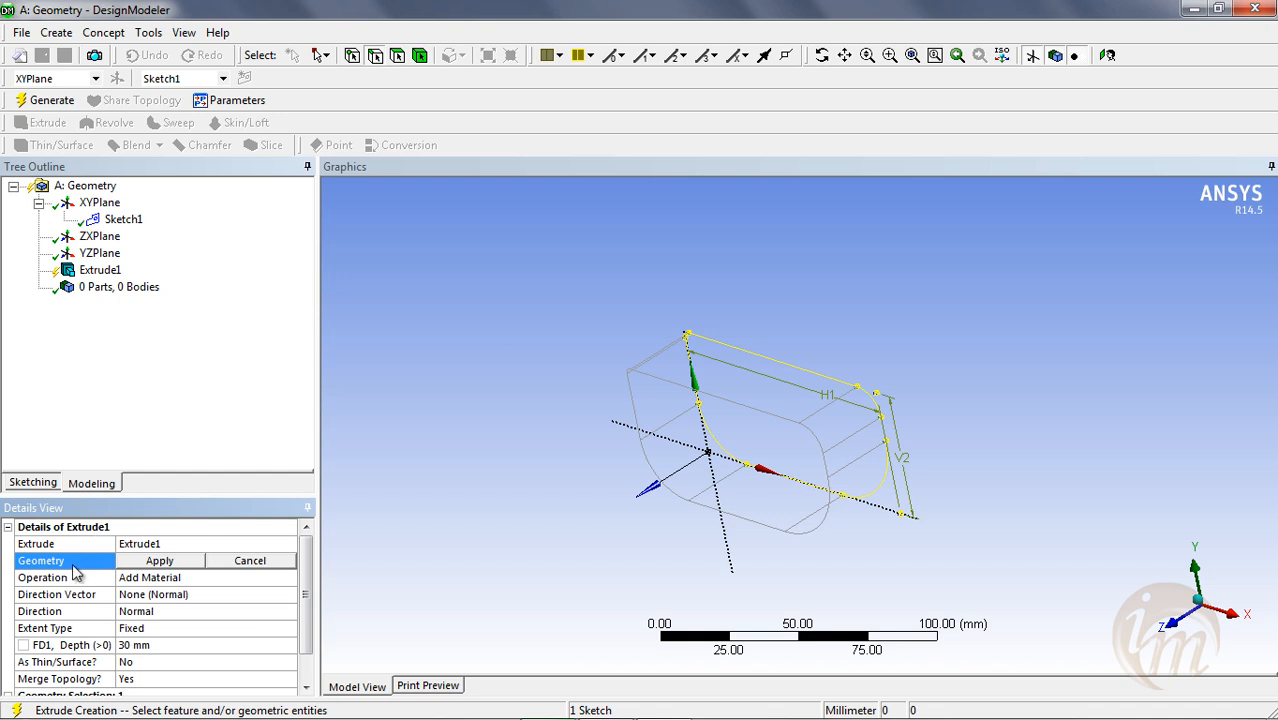
left_click(152, 560)
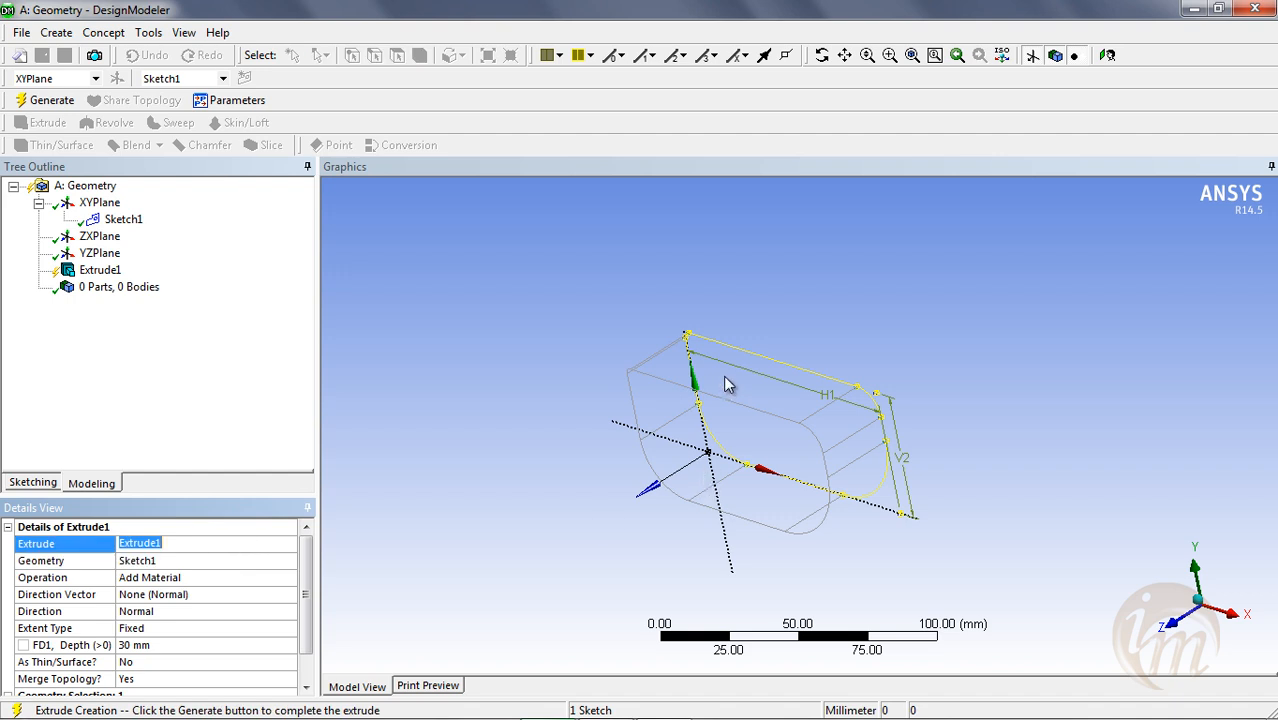
left_click(60, 562)
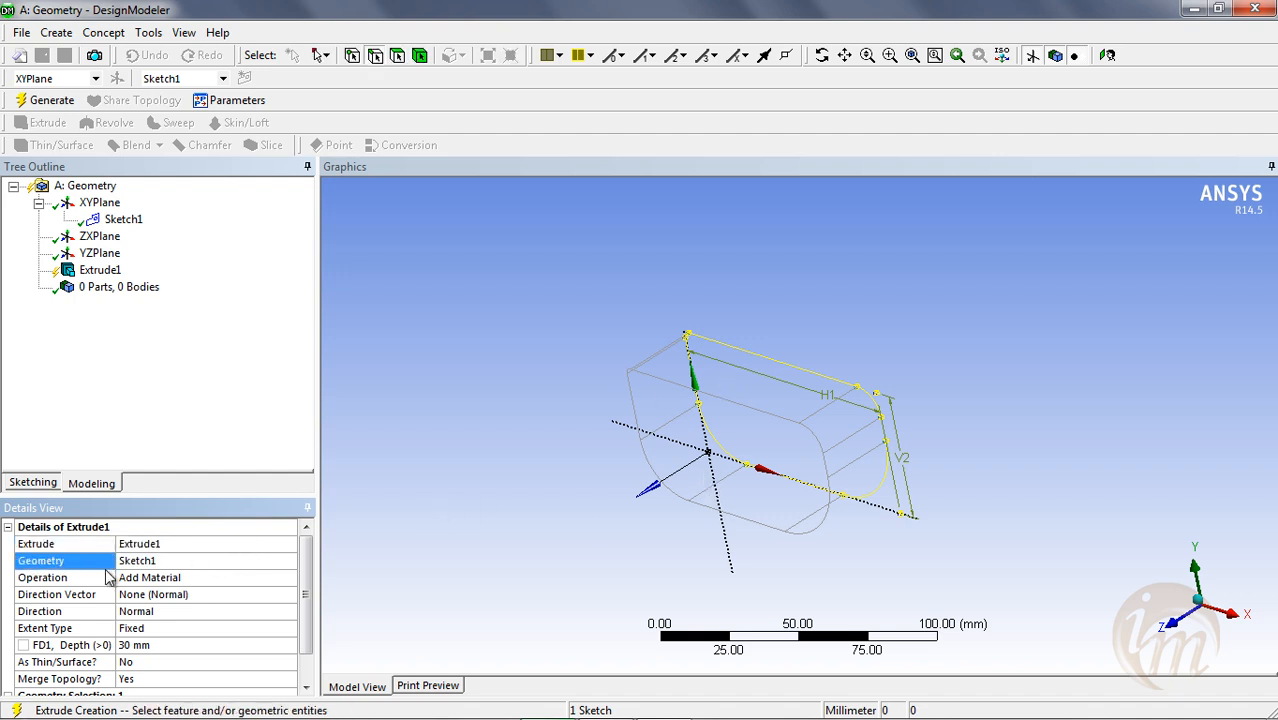
left_click(192, 580)
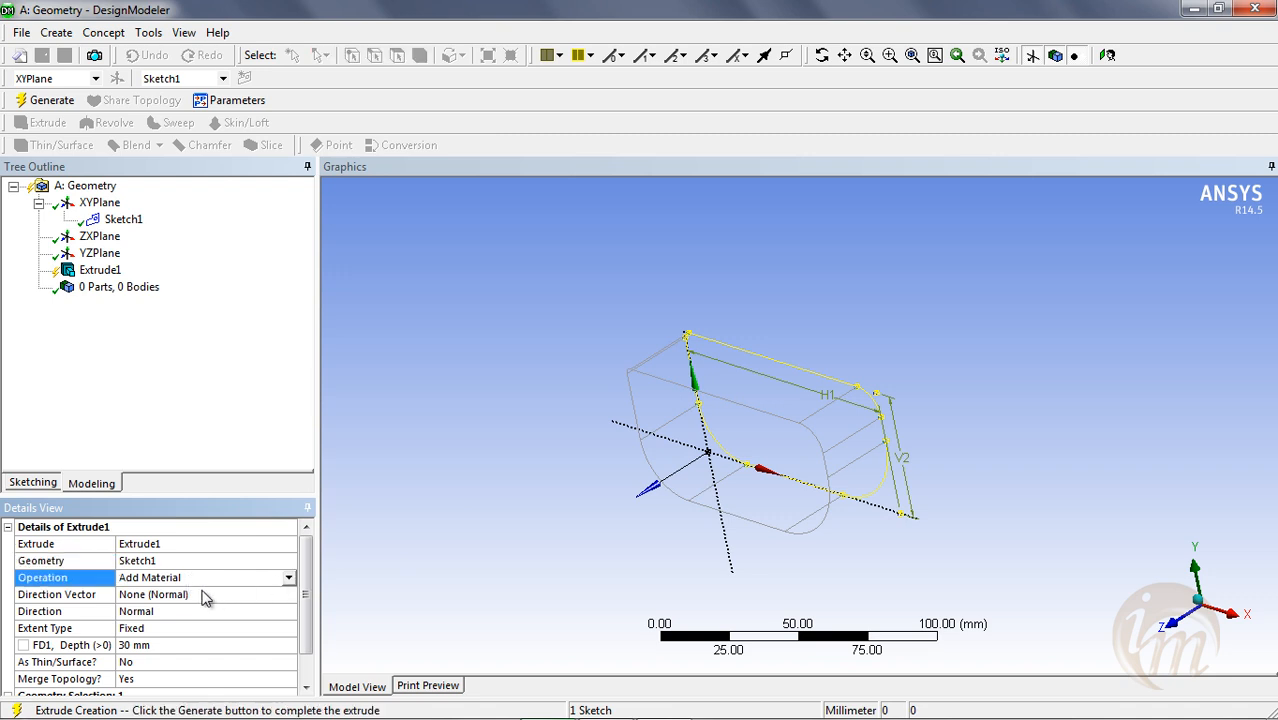
left_click(289, 578)
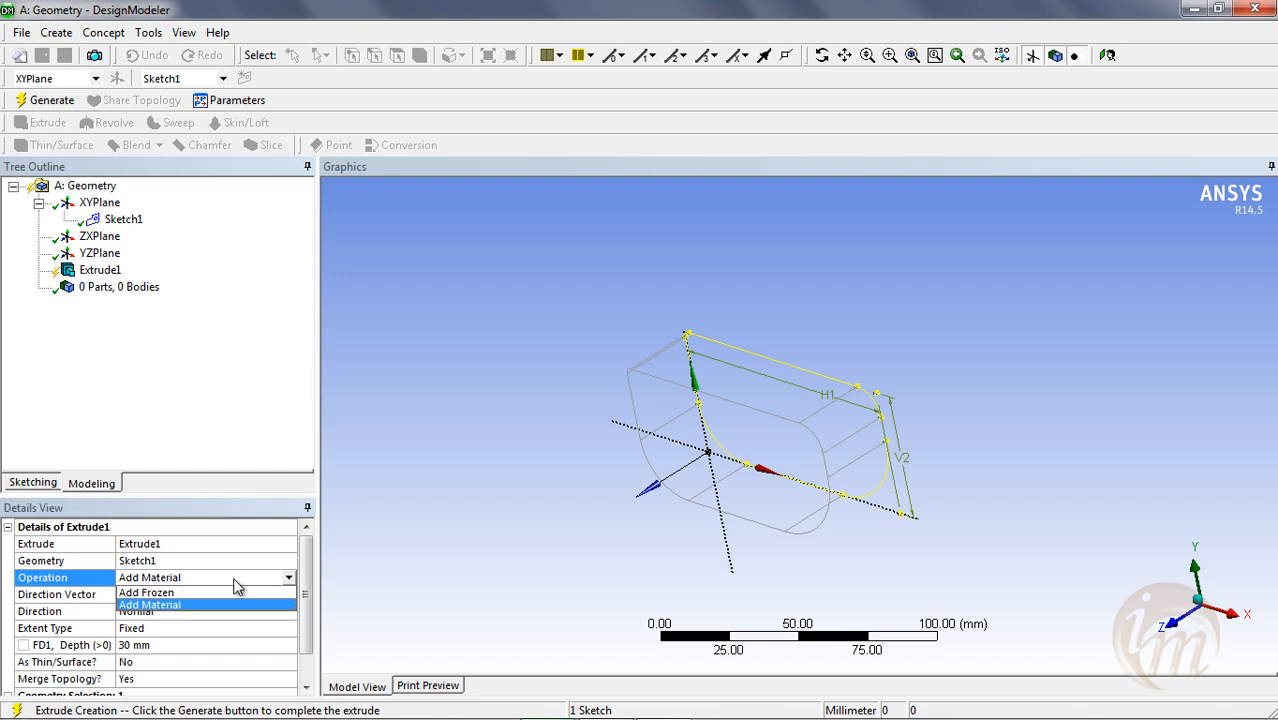
left_click(205, 605)
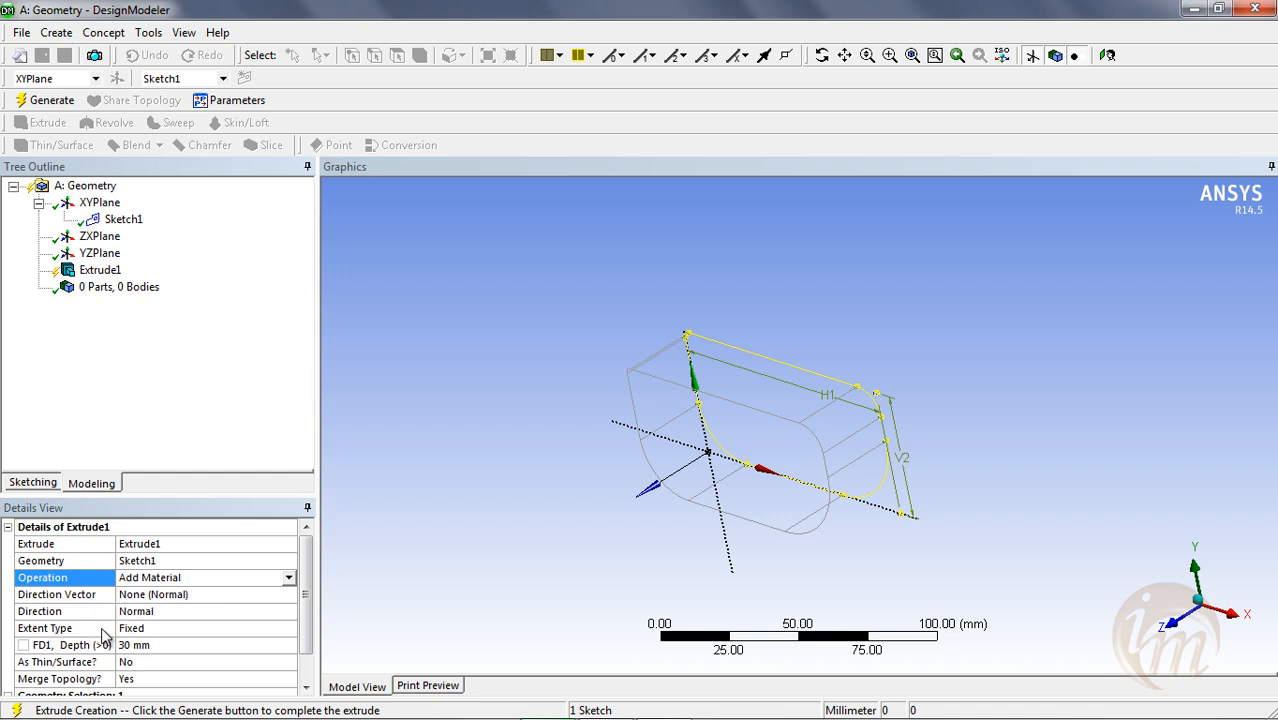
Set the extrusion depth to 100 mm and generate the solid body.
left_click_drag(308, 592, 294, 642)
left_click(193, 614)
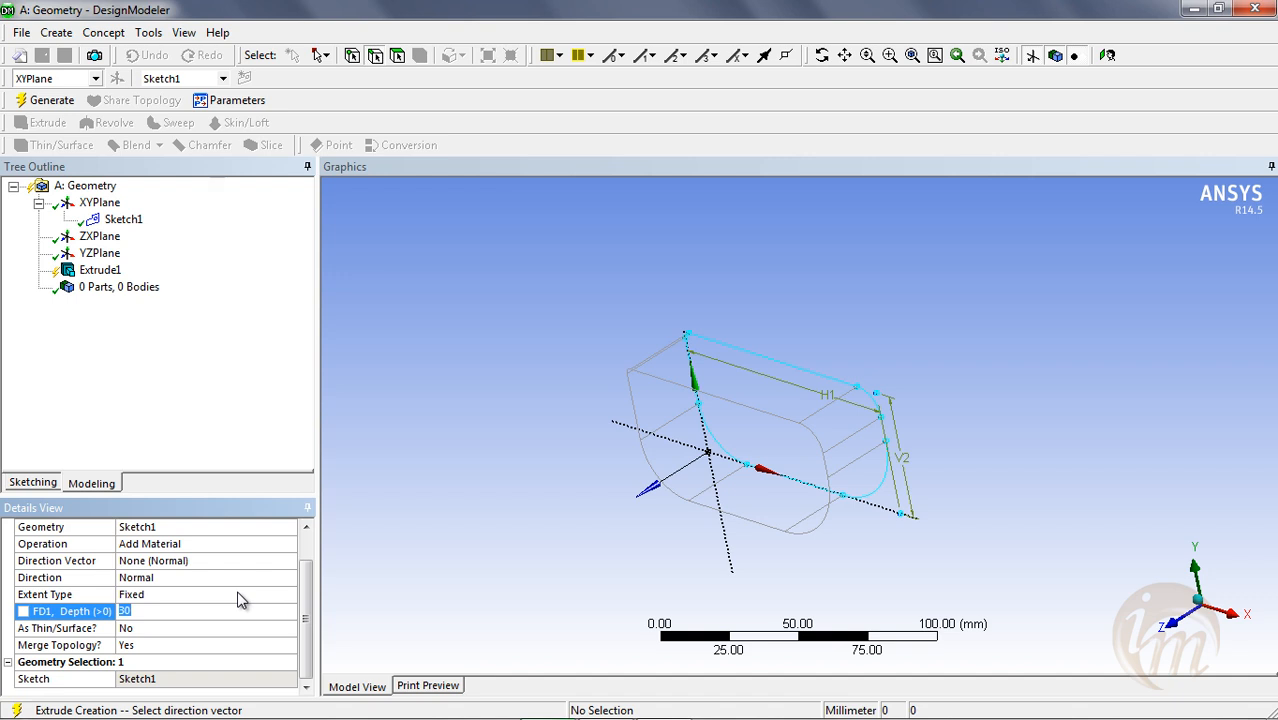
type("100")
key("Return")
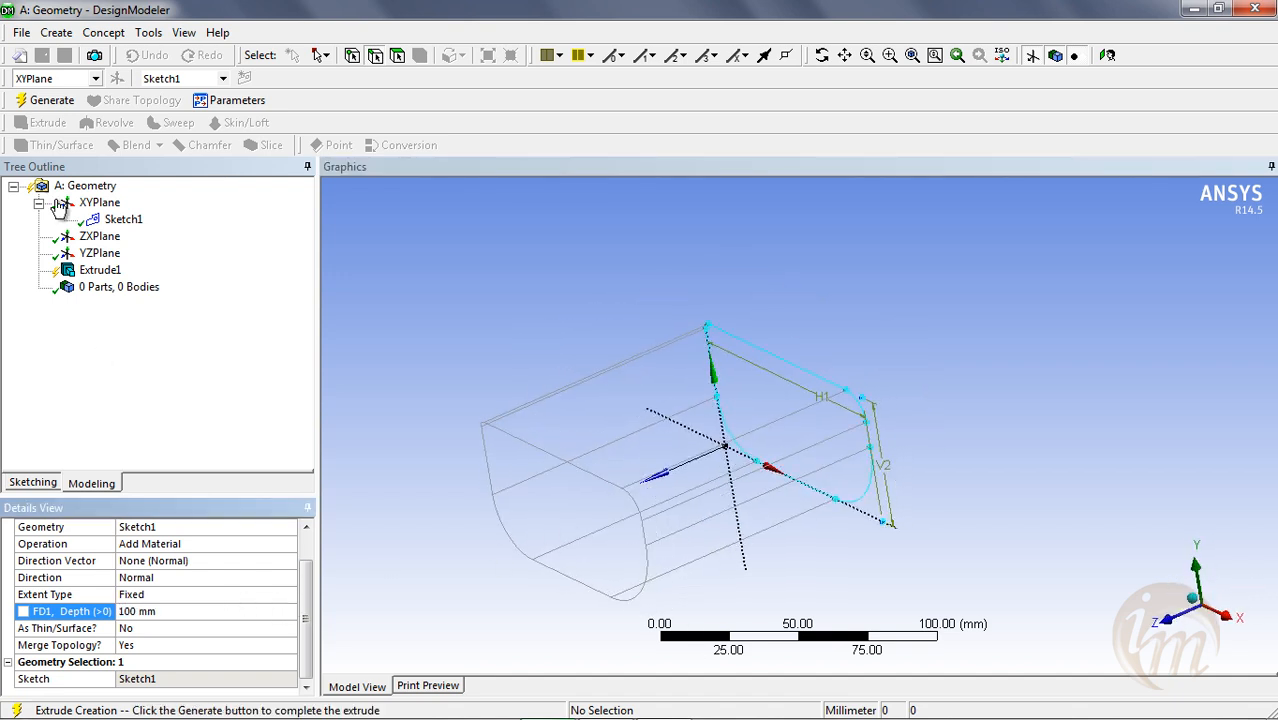
left_click(52, 102)
middle_click_drag(832, 408, 592, 468)
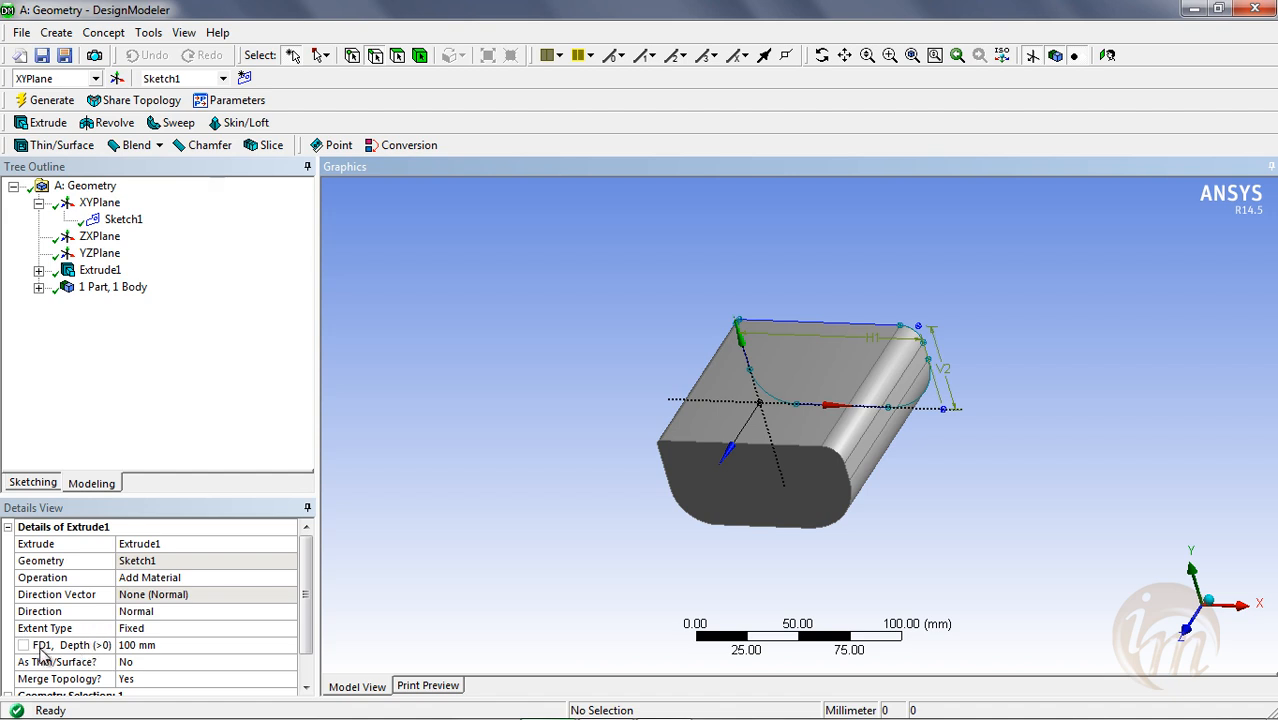
Turn Extrude1 into a surface body by enabling As Thin/Surface with 0 mm inward thickness, and regenerate it.
left_click_drag(306, 606, 308, 630)
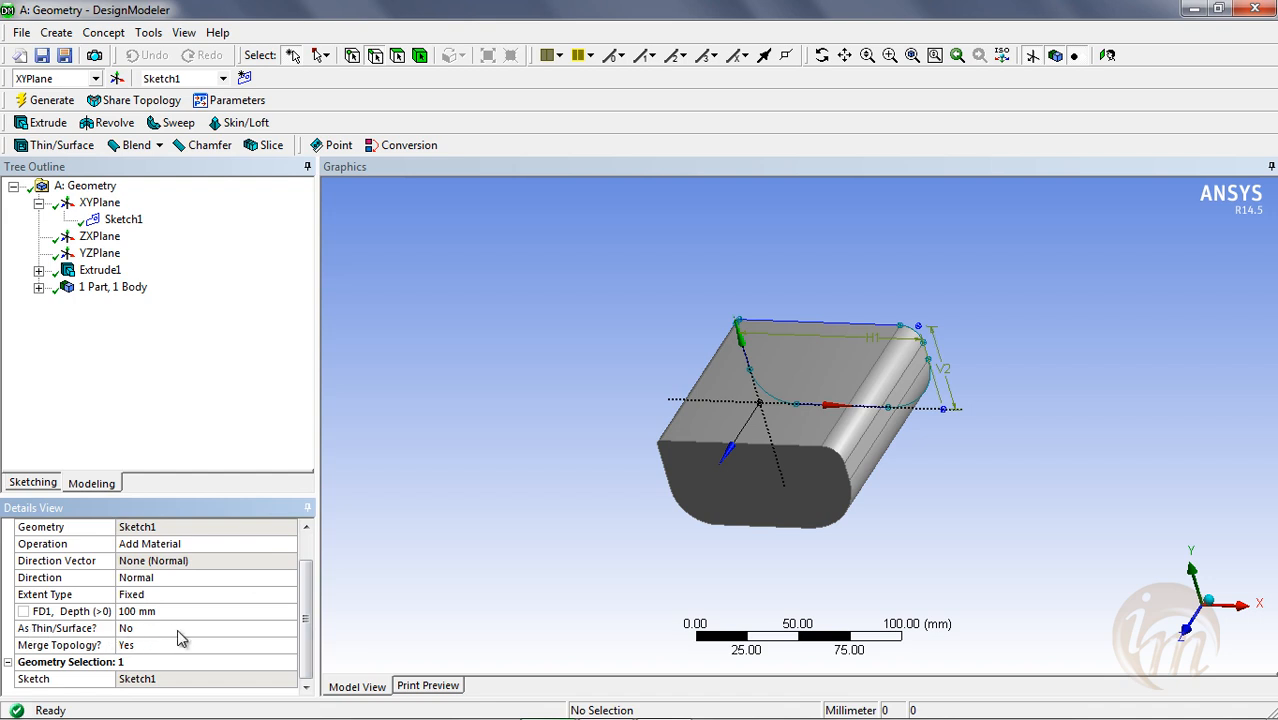
left_click(187, 630)
left_click(290, 630)
left_click(270, 655)
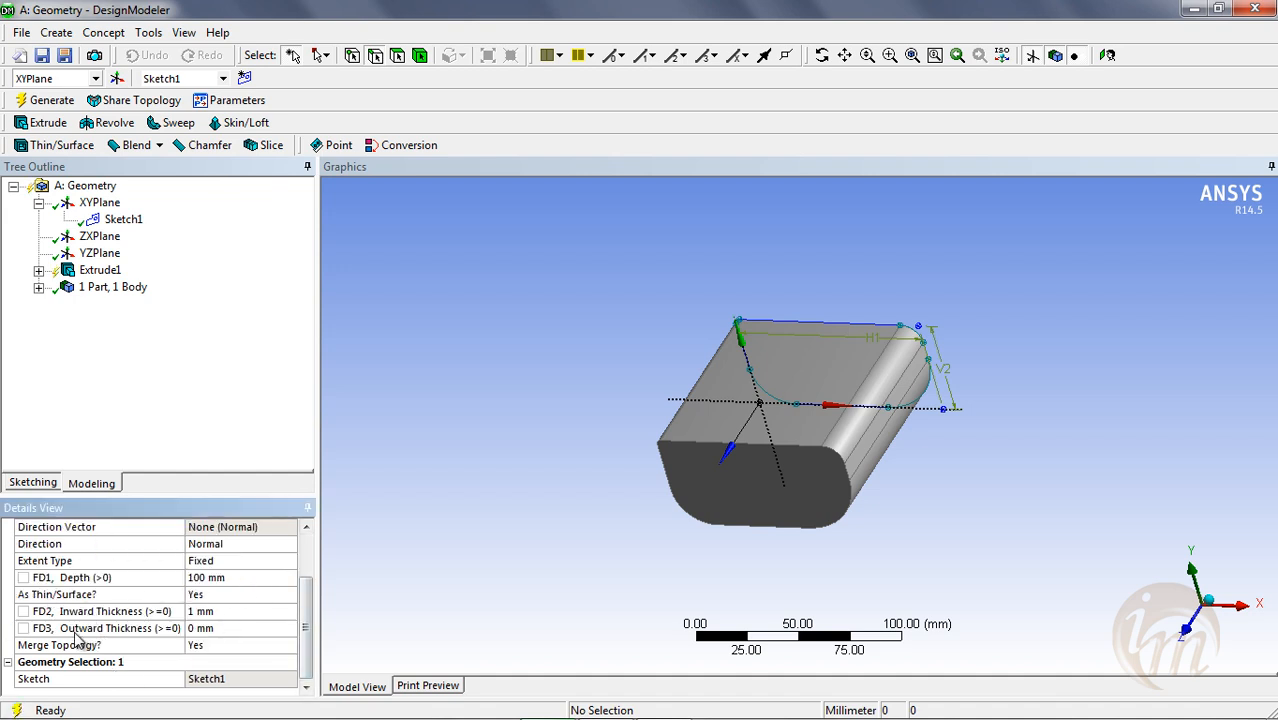
left_click(233, 611)
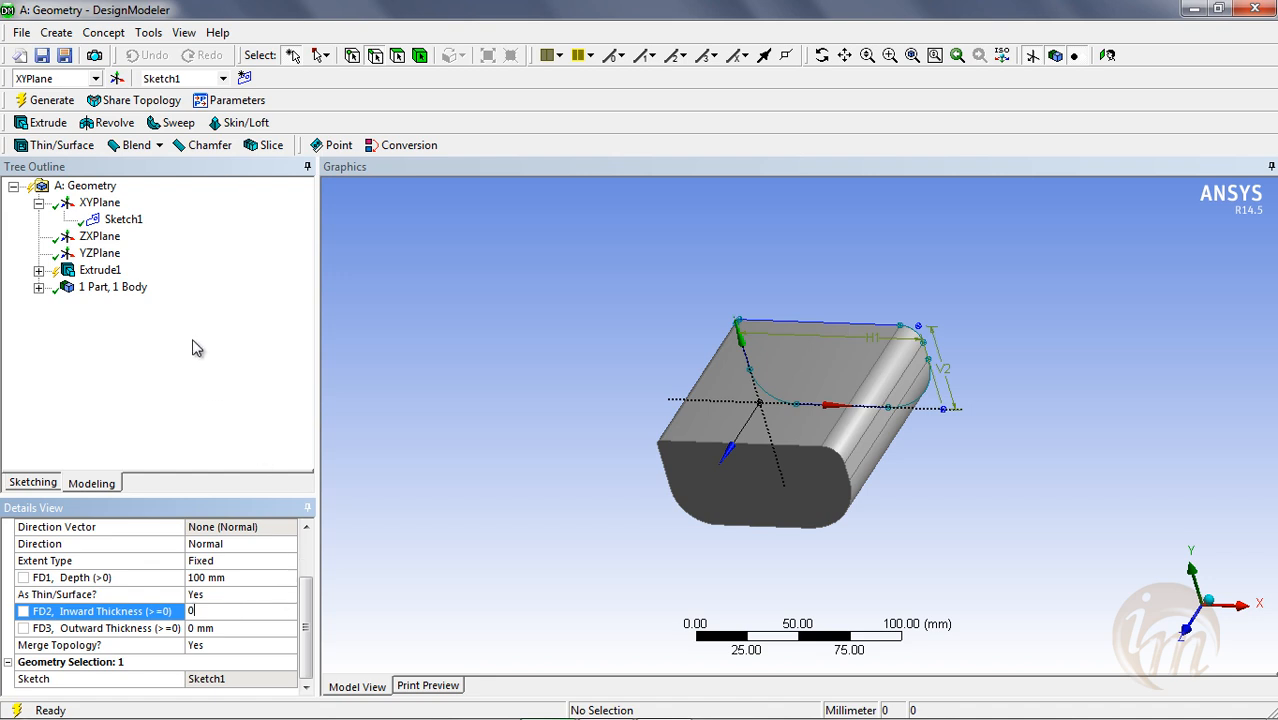
left_click(52, 101)
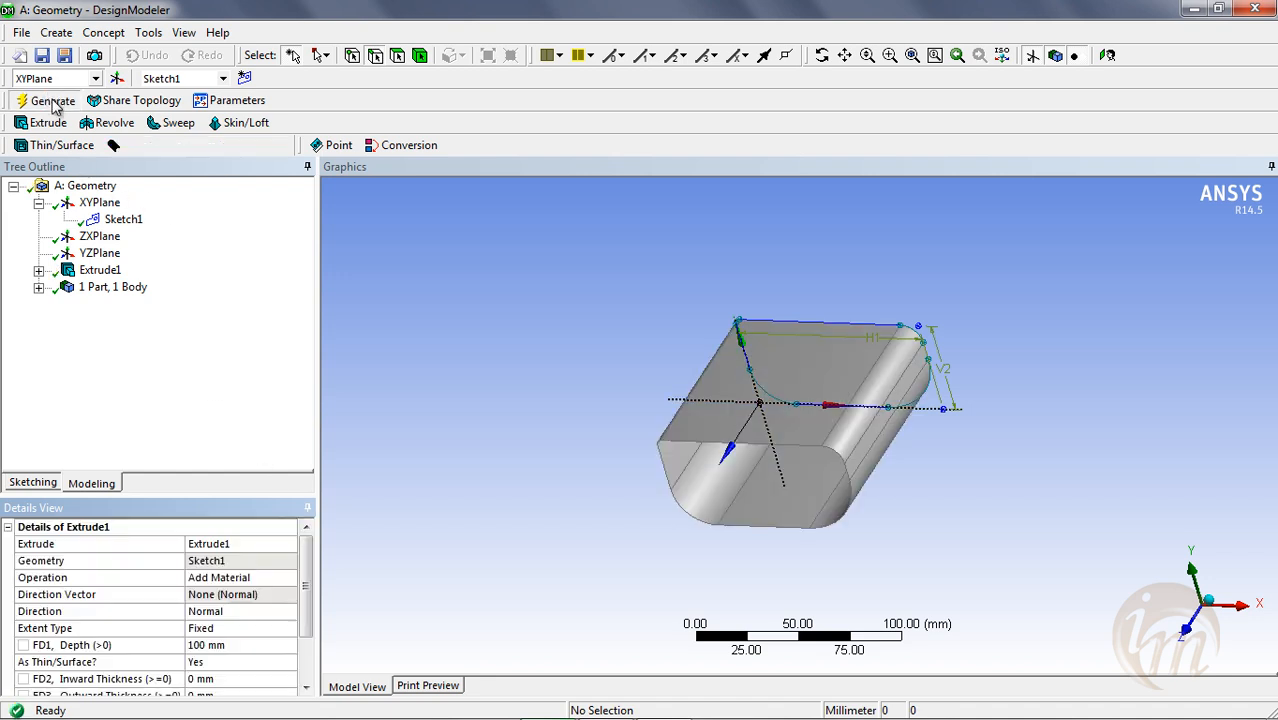
Inspect the extruded surface body from several sides and highlight the Sketch1 listed under Extrude1 in the model tree.
mouse_move(705, 448)
middle_mouse_down()
mouse_move(769, 402)
mouse_move(970, 428)
mouse_move(899, 491)
mouse_move(660, 530)
mouse_move(880, 474)
mouse_move(860, 430)
mouse_move(808, 462)
mouse_move(805, 404)
mouse_move(799, 439)
mouse_move(876, 479)
mouse_move(690, 362)
middle_mouse_up()
left_click(39, 270)
left_click(118, 287)
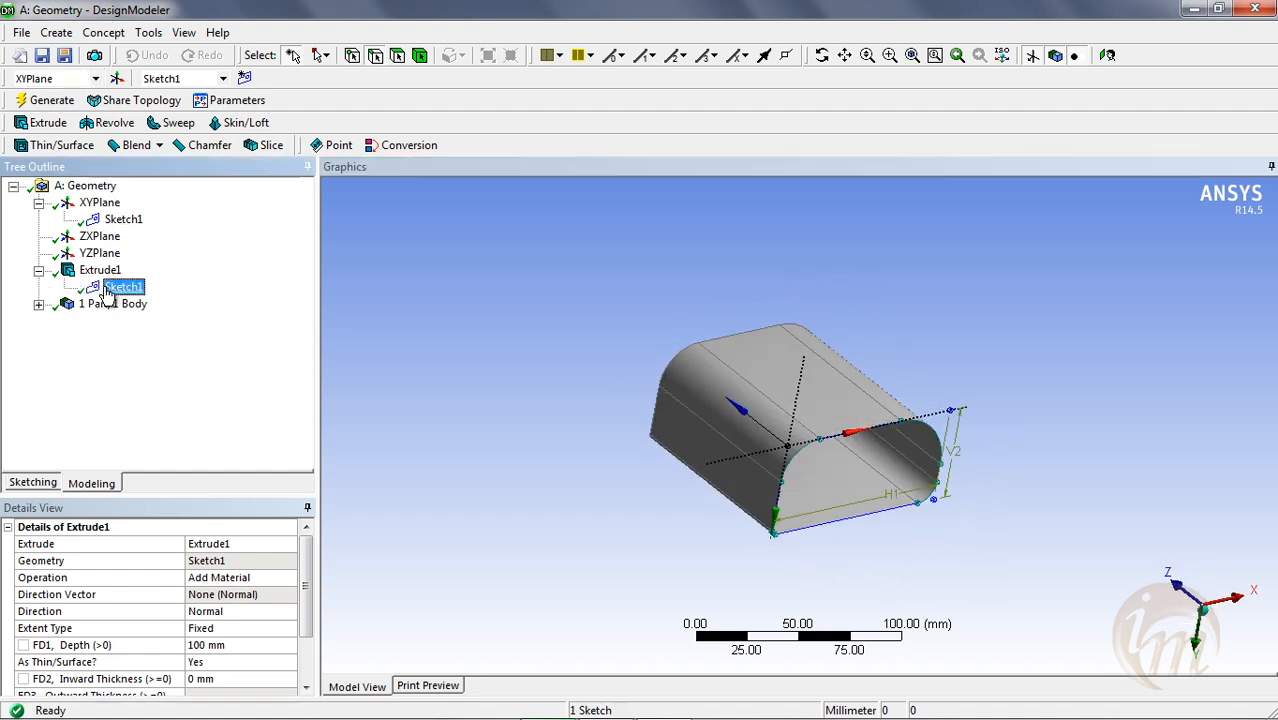
middle_click_drag(665, 417, 786, 512)
mouse_move(843, 438)
middle_mouse_down()
mouse_move(907, 450)
mouse_move(628, 457)
mouse_move(776, 486)
mouse_move(810, 441)
mouse_move(827, 456)
middle_mouse_up()
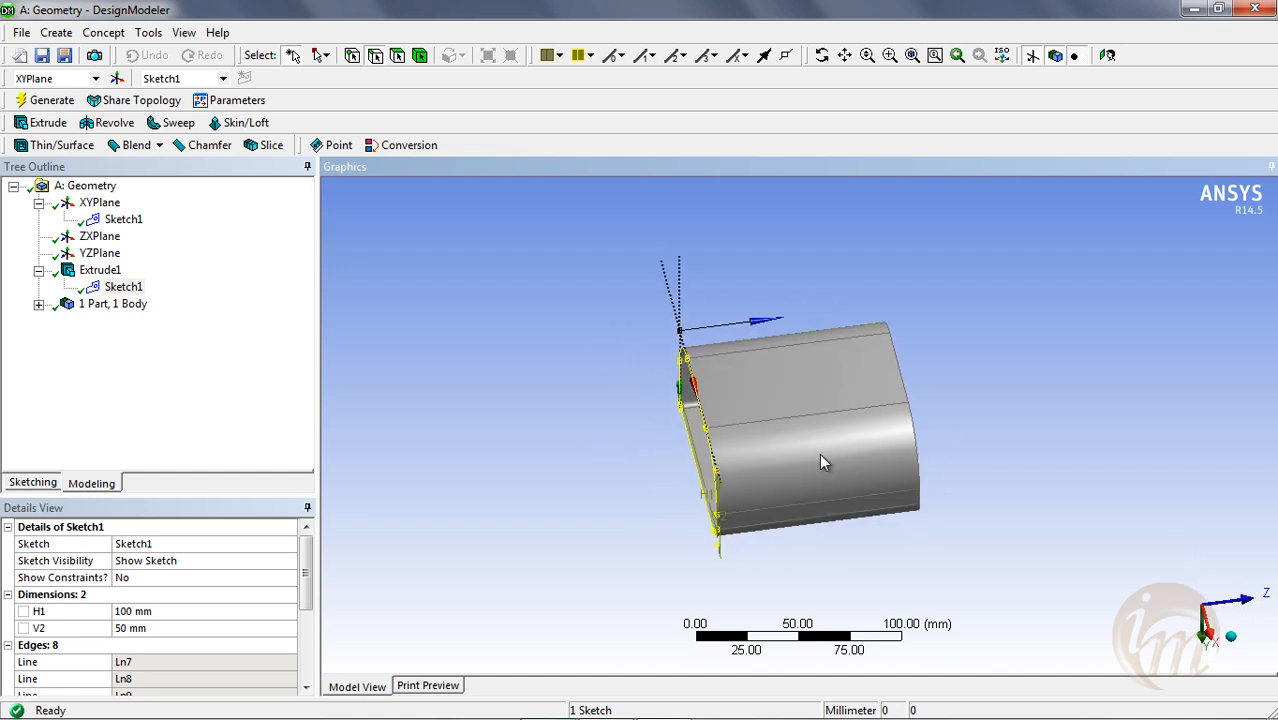
Start a new plane of type From Plane with XYPlane as its base plane.
mouse_move(756, 419)
middle_mouse_down()
mouse_move(771, 452)
mouse_move(807, 399)
mouse_move(822, 405)
mouse_move(780, 445)
middle_mouse_up()
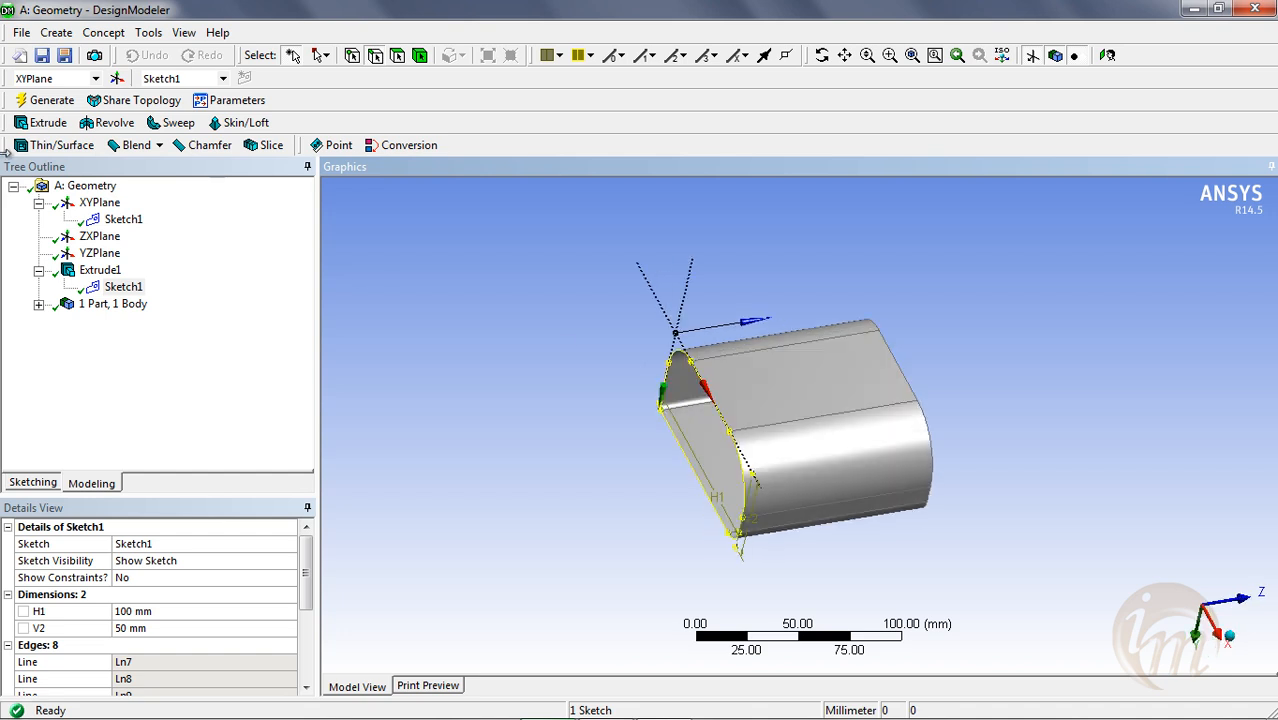
left_click(115, 82)
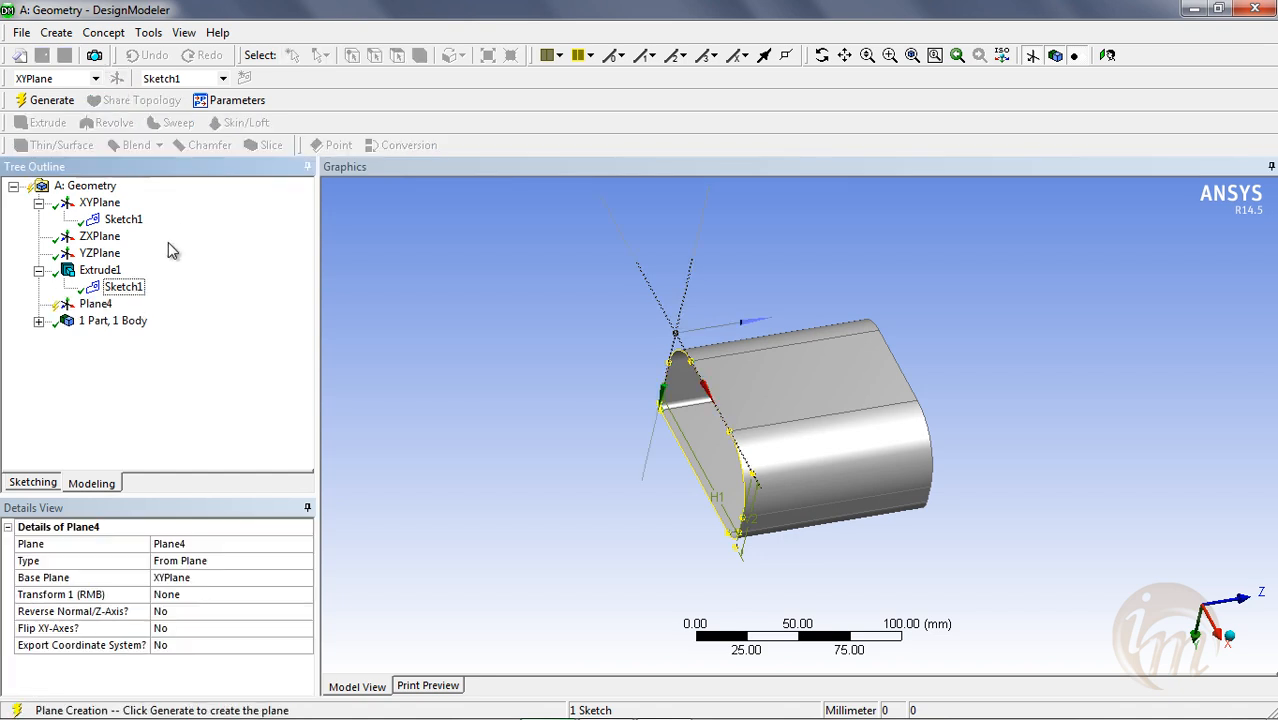
left_click(84, 308)
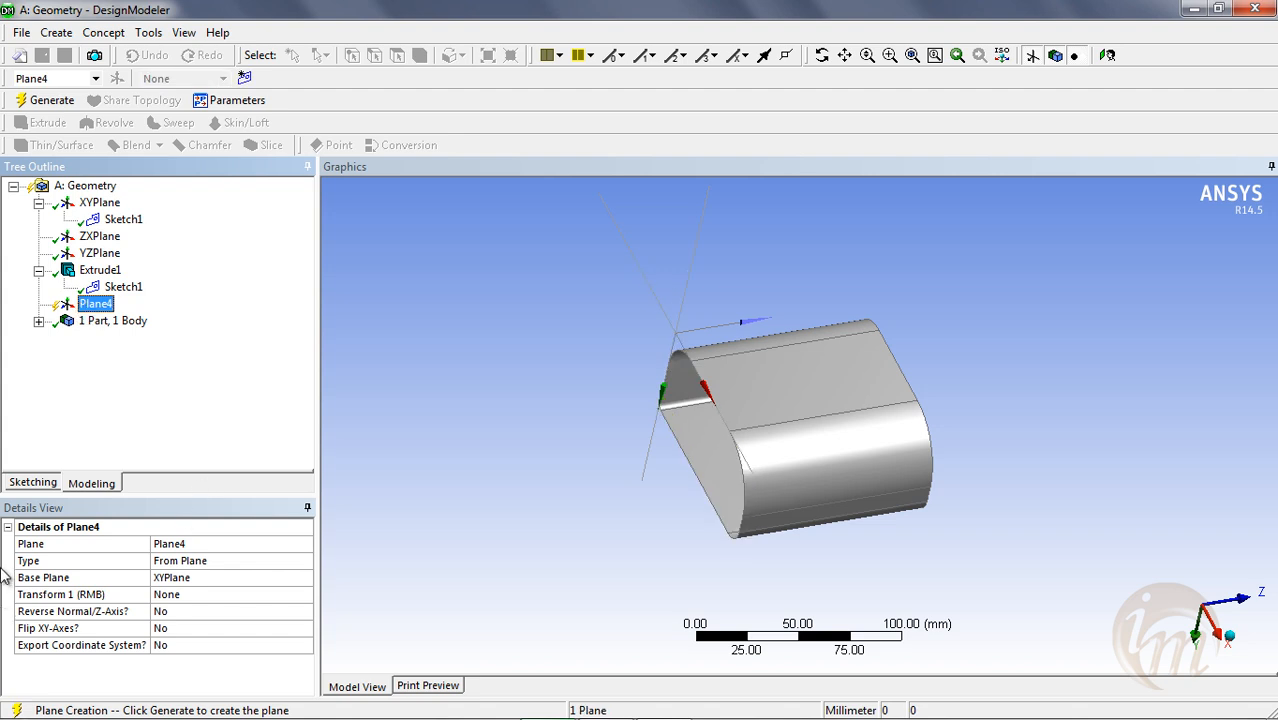
left_click(240, 567)
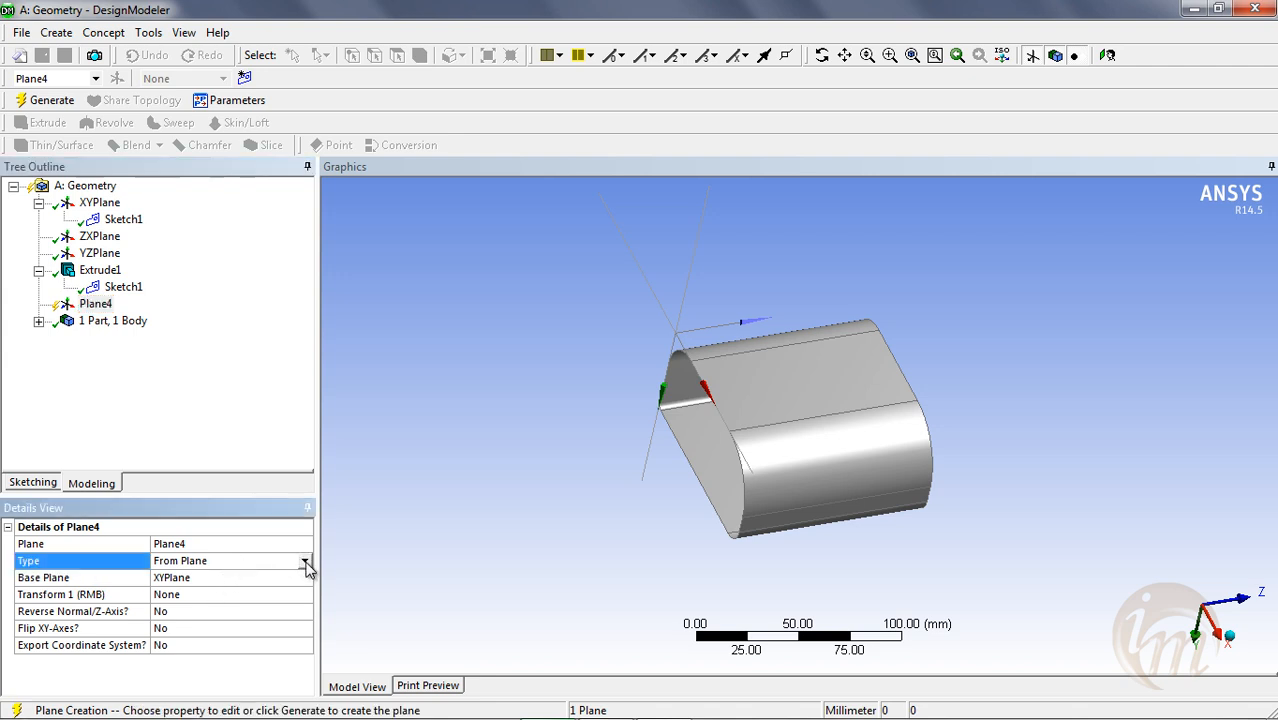
left_click(305, 562)
mouse_move(304, 600)
left_mouse_down()
mouse_move(305, 620)
mouse_move(305, 597)
left_mouse_up()
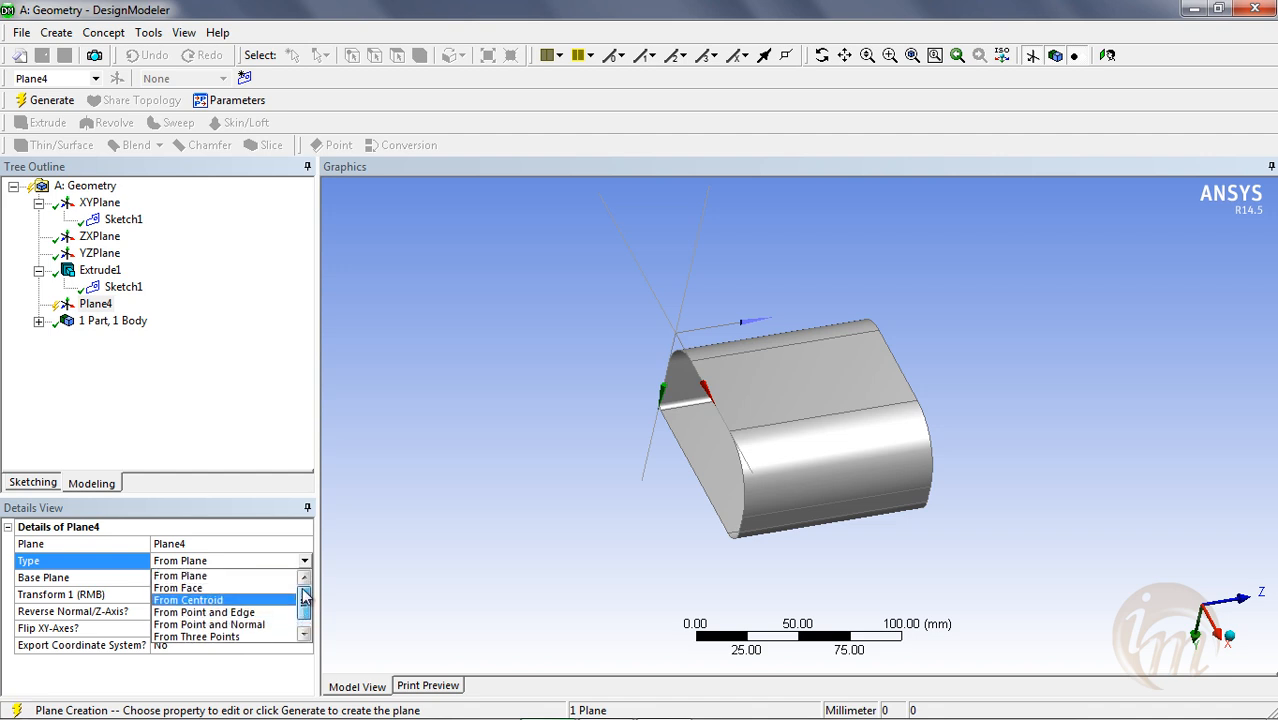
left_click(235, 577)
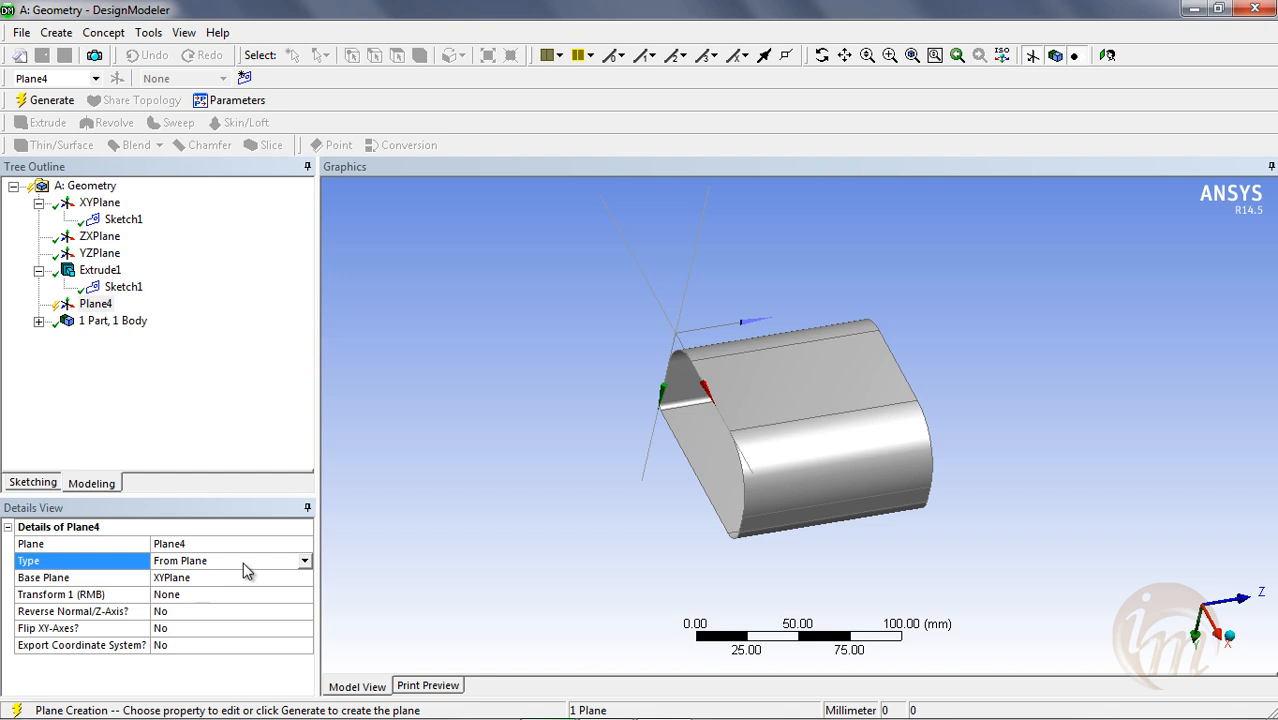
left_click(229, 580)
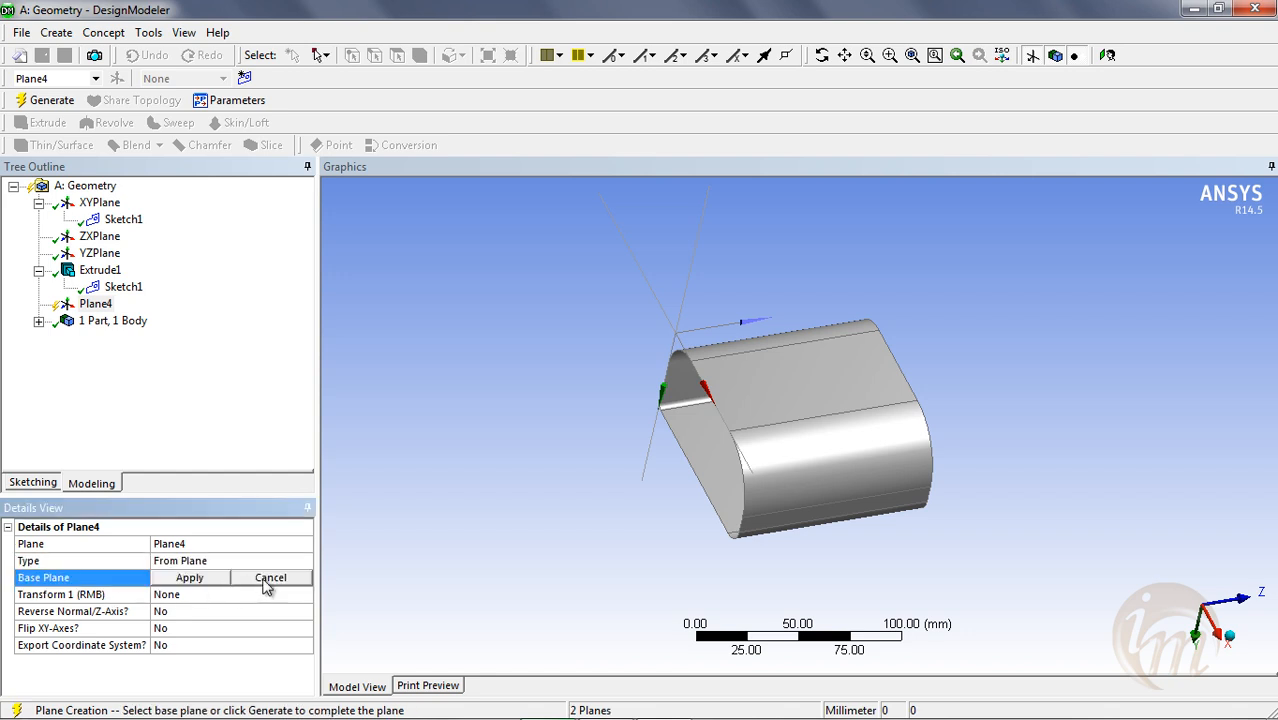
left_click(190, 580)
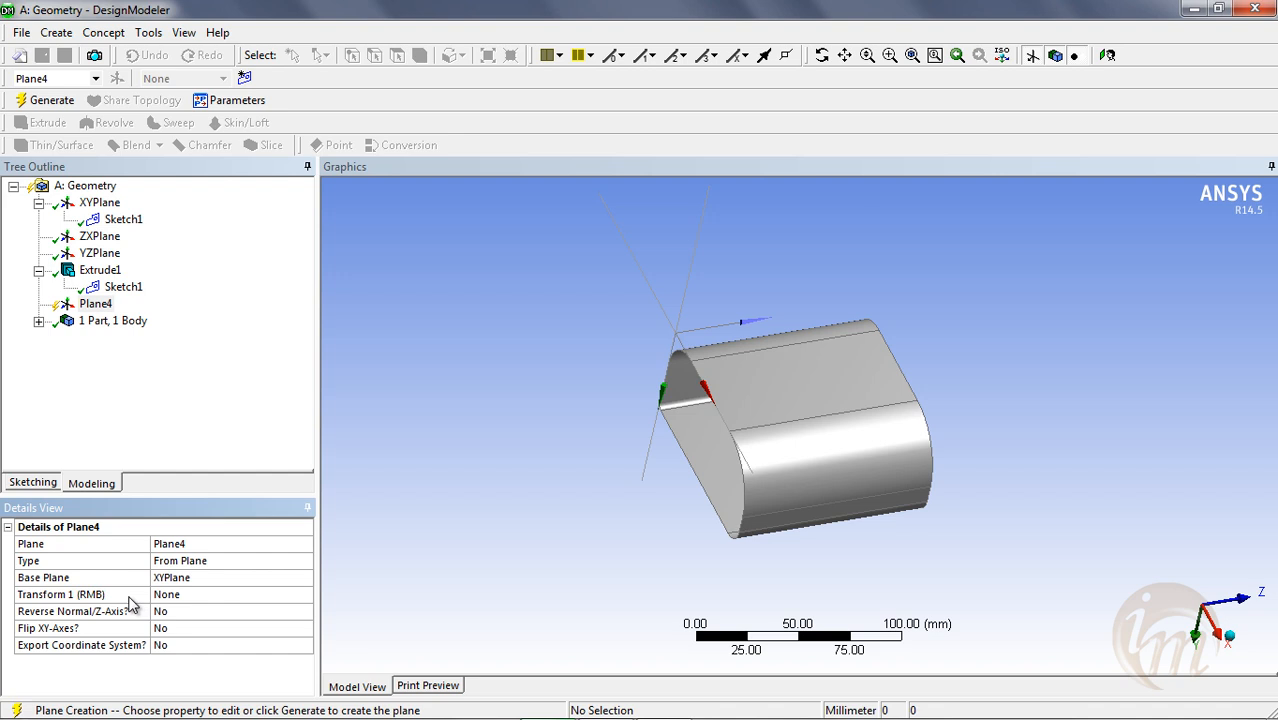
Set the new plane's first transform to Offset Z with a value of 50 mm.
left_click(211, 595)
left_click(305, 596)
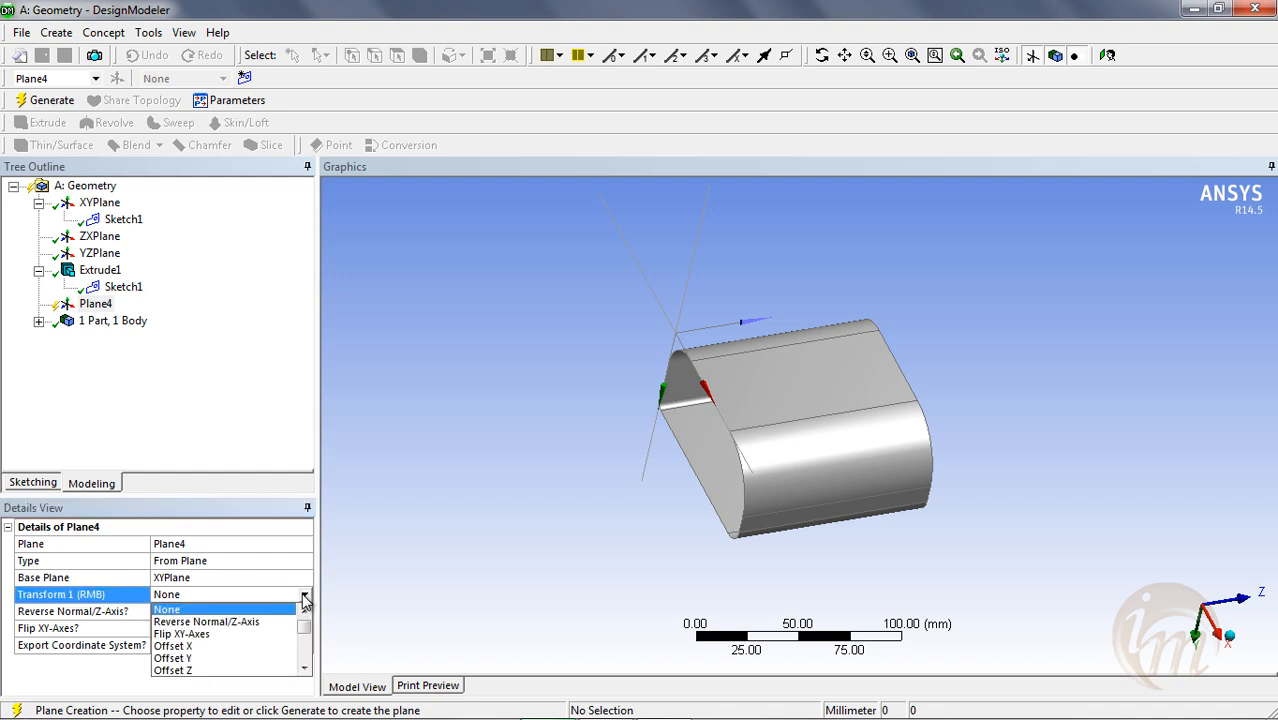
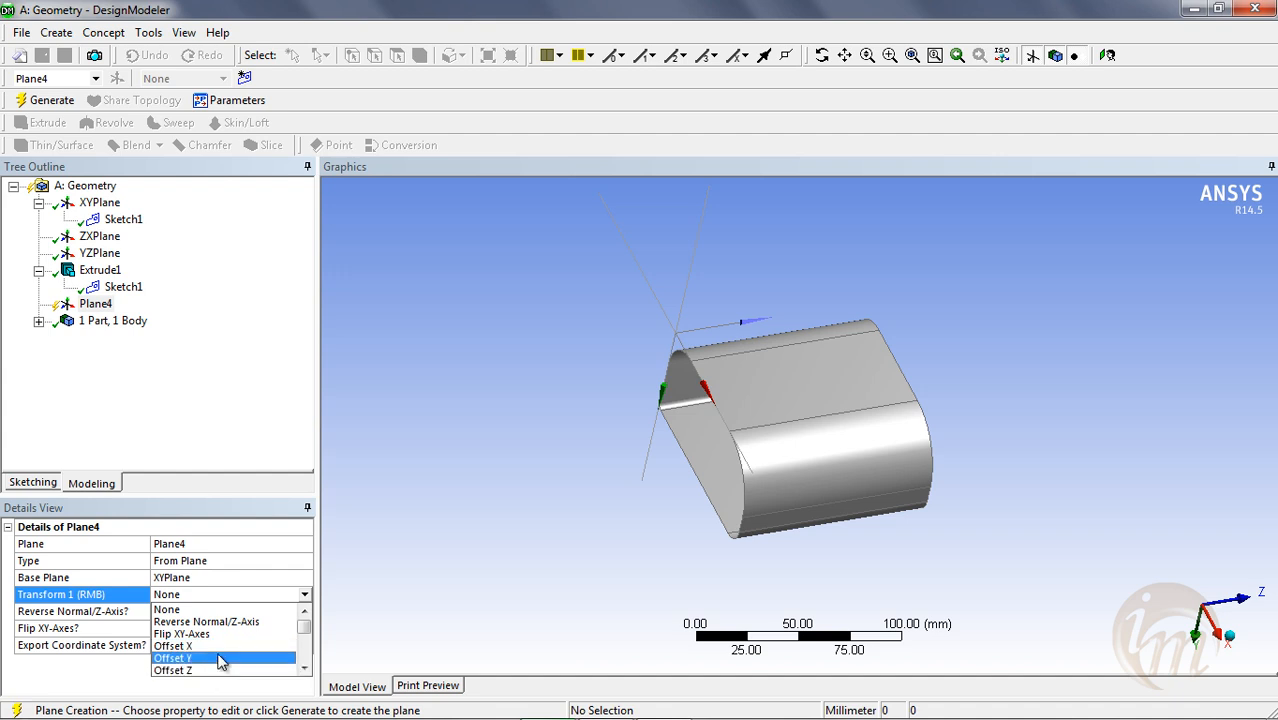
left_click(1240, 599)
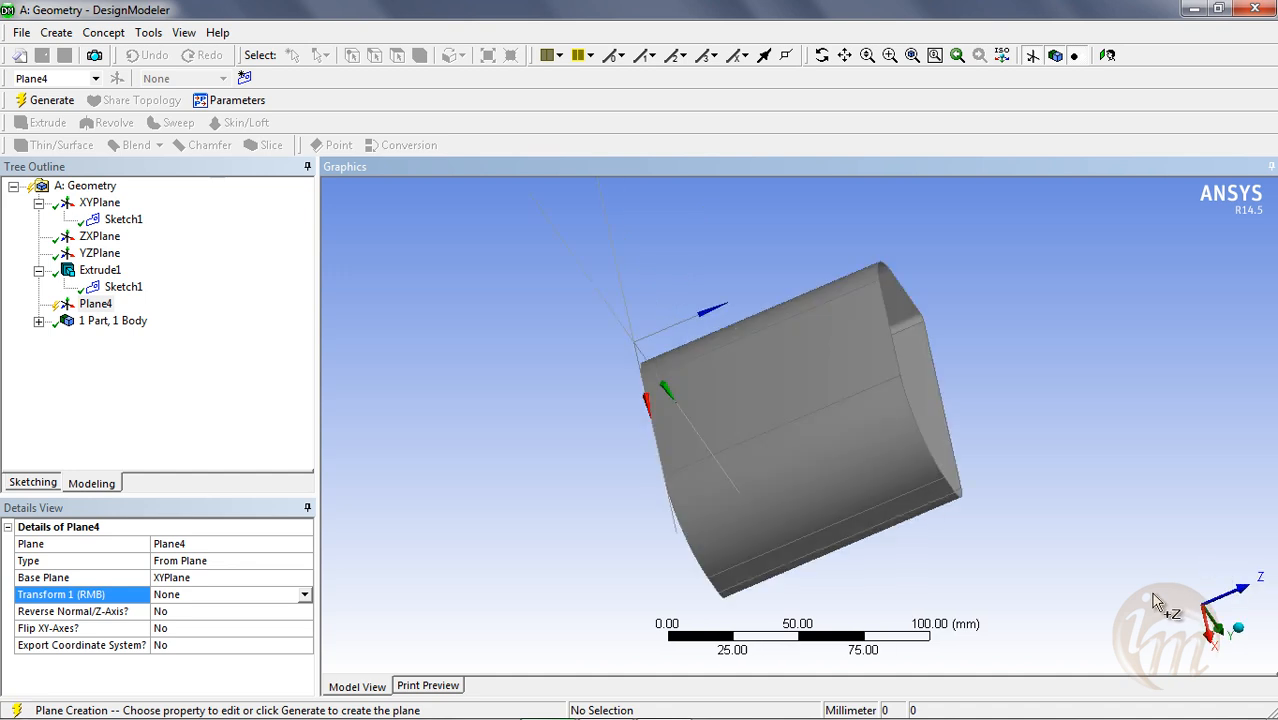
middle_click_drag(1153, 593, 934, 460)
left_click(1205, 625)
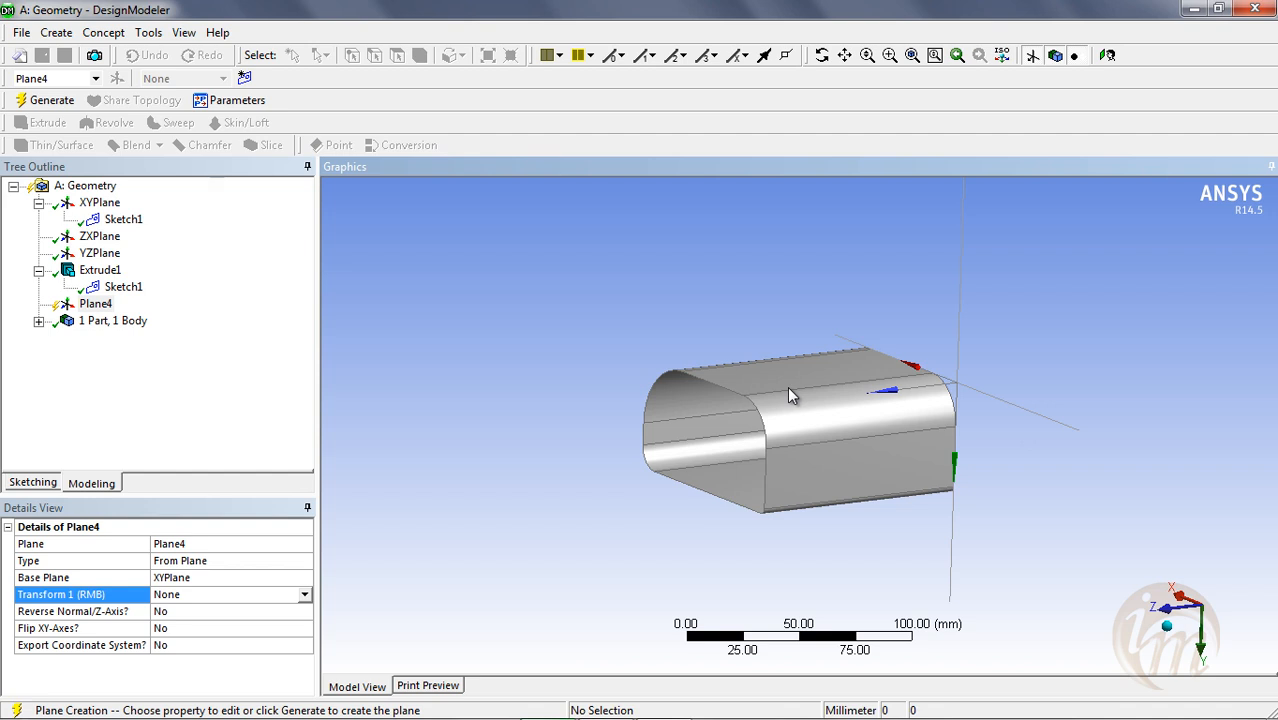
middle_click_drag(1198, 637, 1180, 643)
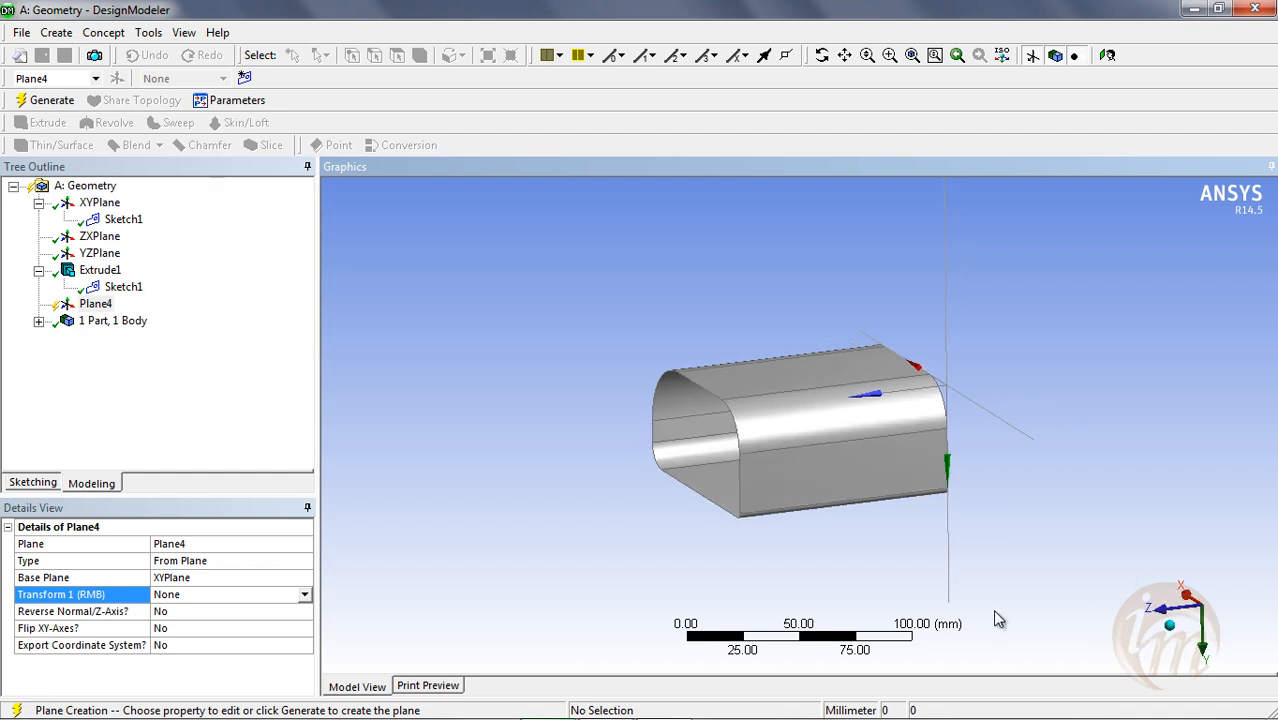
left_click(201, 611)
left_click(249, 594)
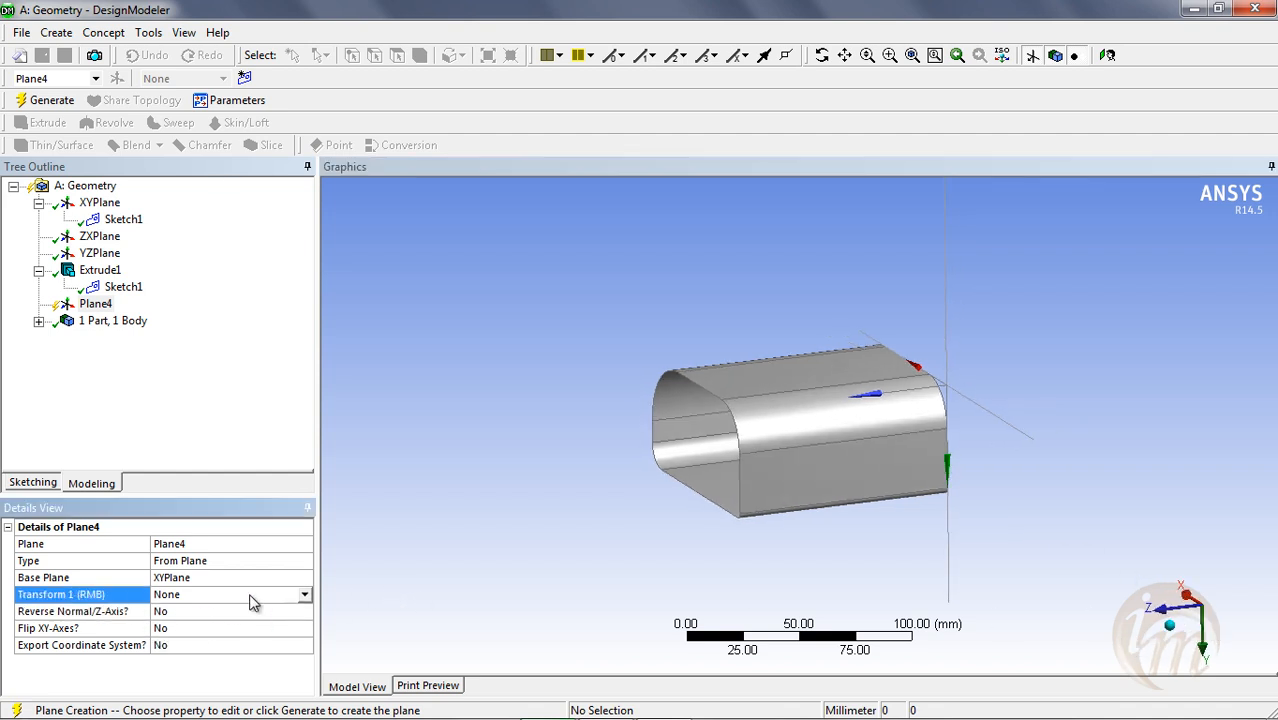
left_click(304, 594)
left_click(226, 670)
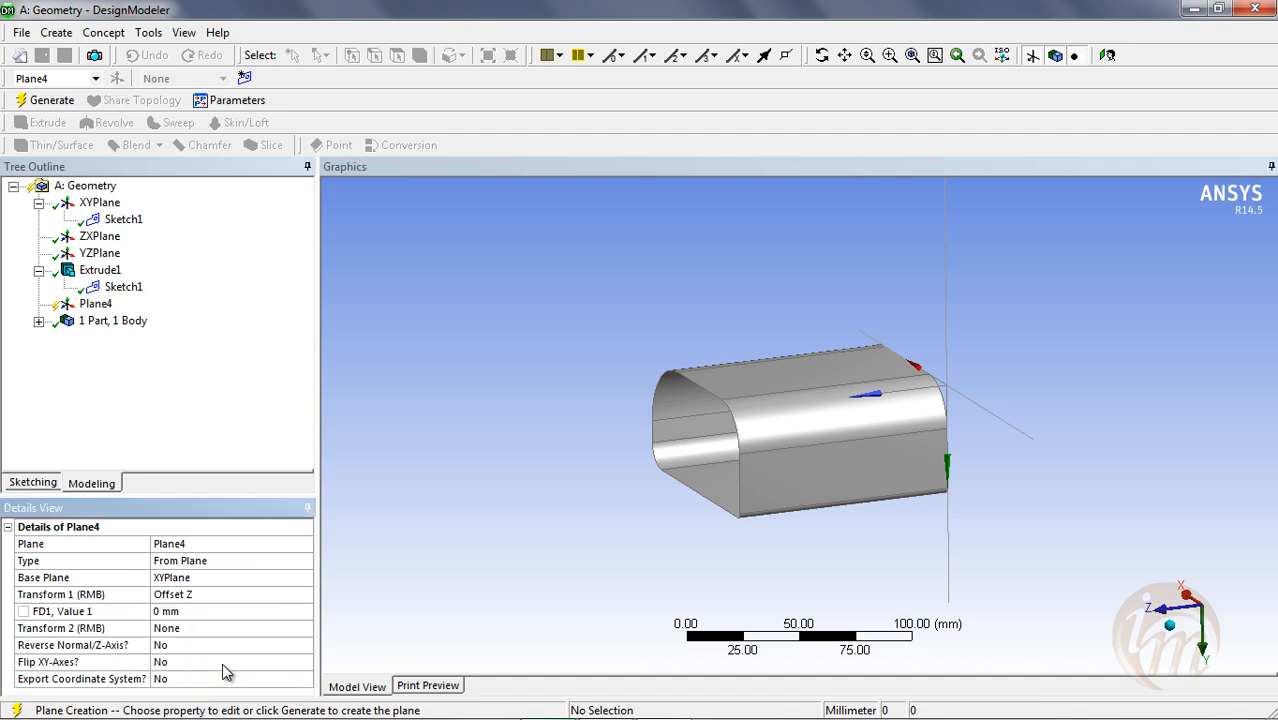
left_click(196, 613)
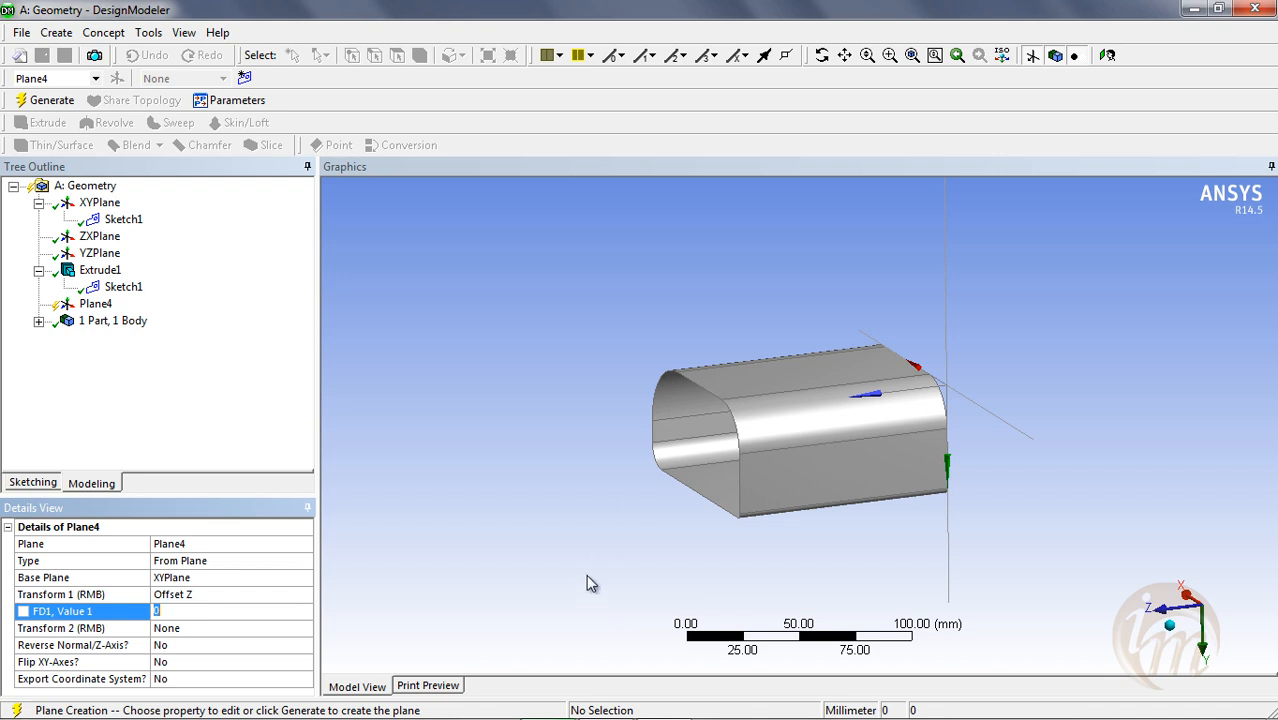
key("Return")
middle_click_drag(887, 406, 887, 431)
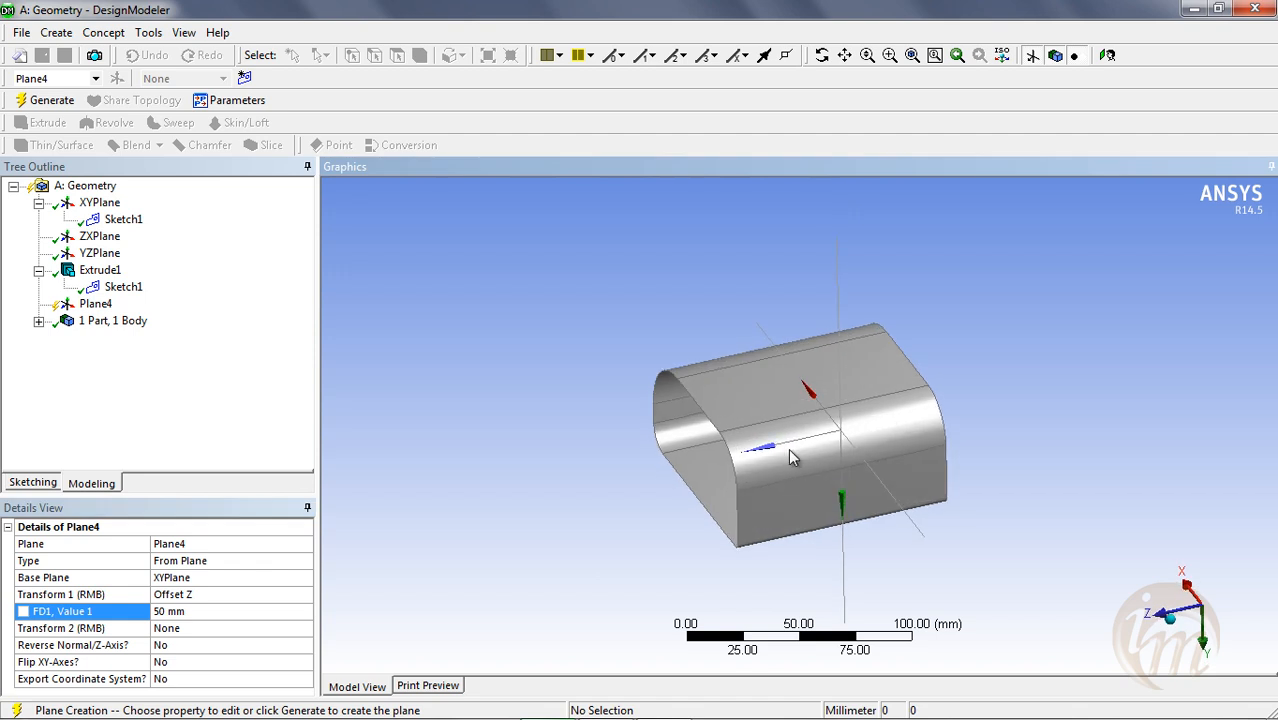
Create a new sketch on Plane4, view the plane face-on and switch to sketching.
left_click(94, 304)
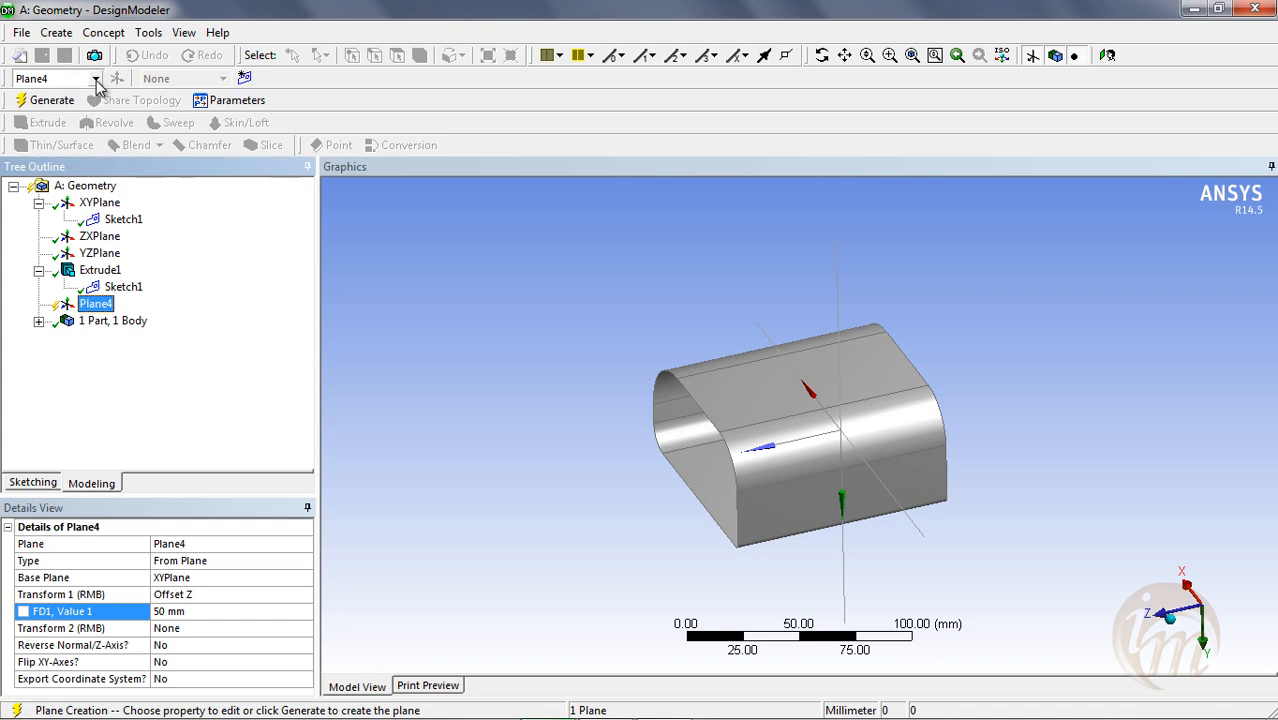
left_click(244, 78)
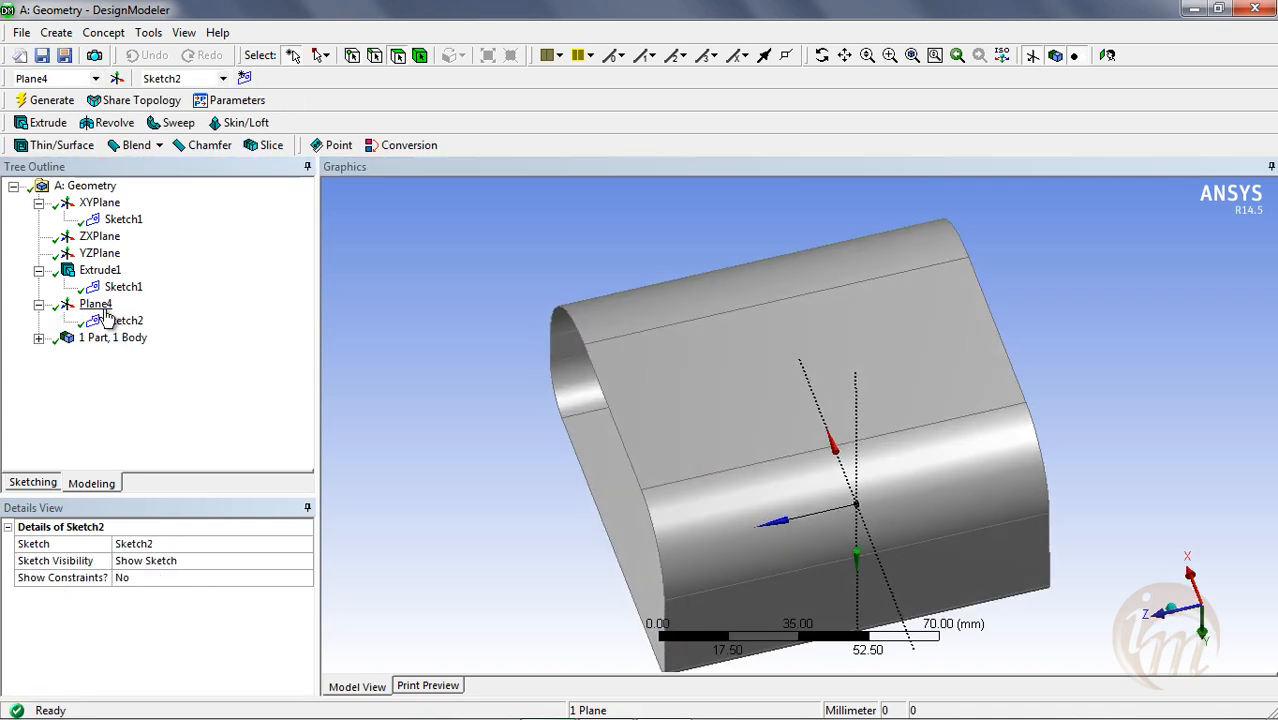
left_click(96, 304)
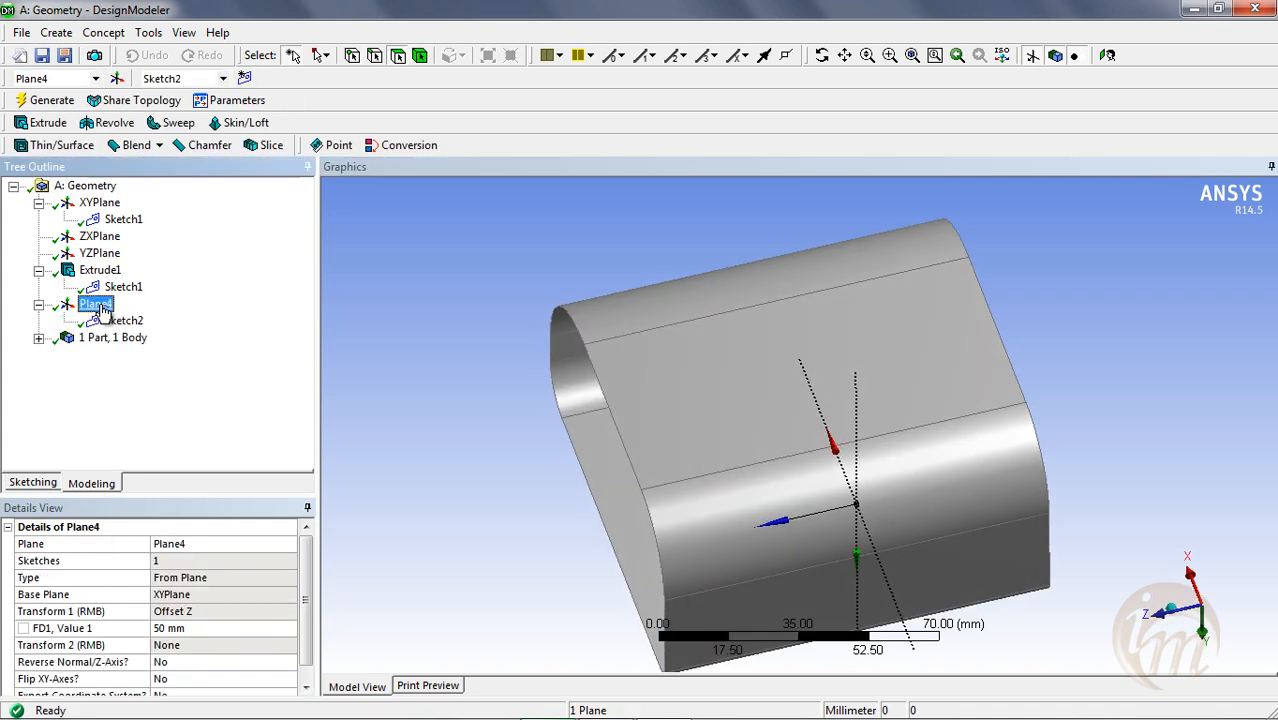
left_click(1107, 55)
mouse_move(769, 376)
middle_mouse_down()
mouse_move(772, 357)
mouse_move(747, 369)
middle_mouse_up()
left_click(33, 482)
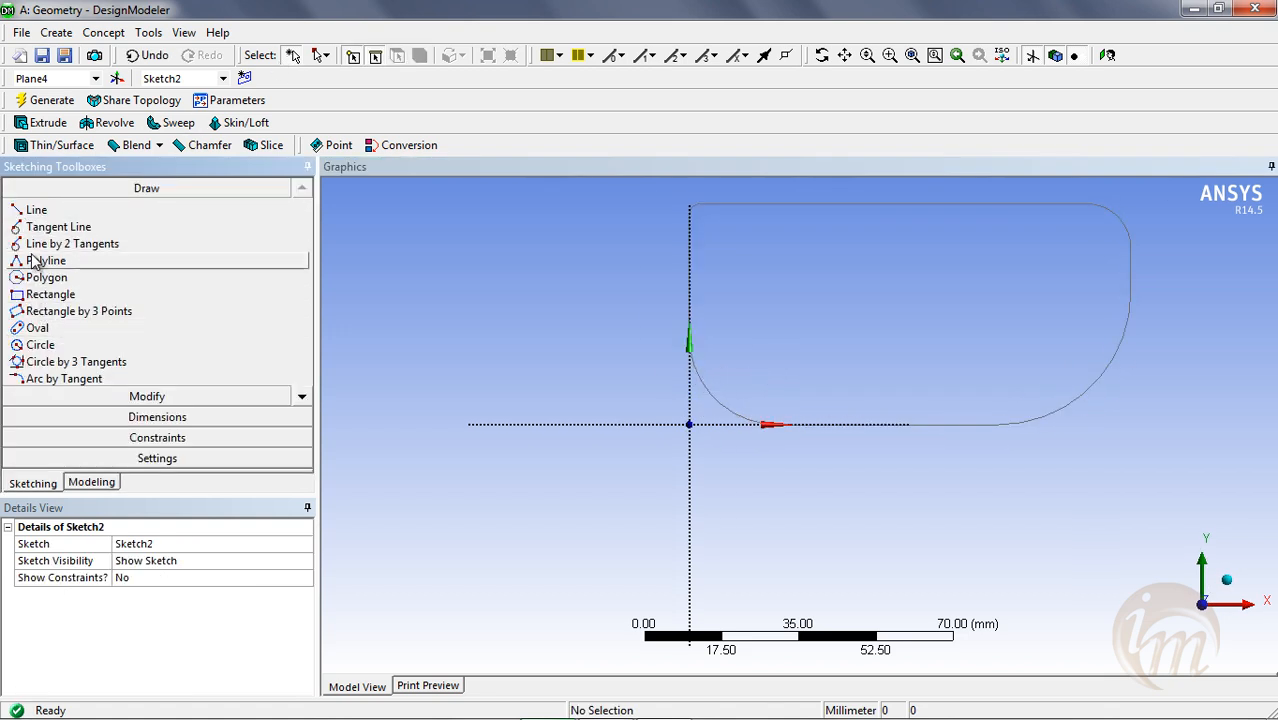
Draw an eight-sided polygon centred on the origin with a vertex on the X axis and sides about 19 mm long.
left_click(76, 279)
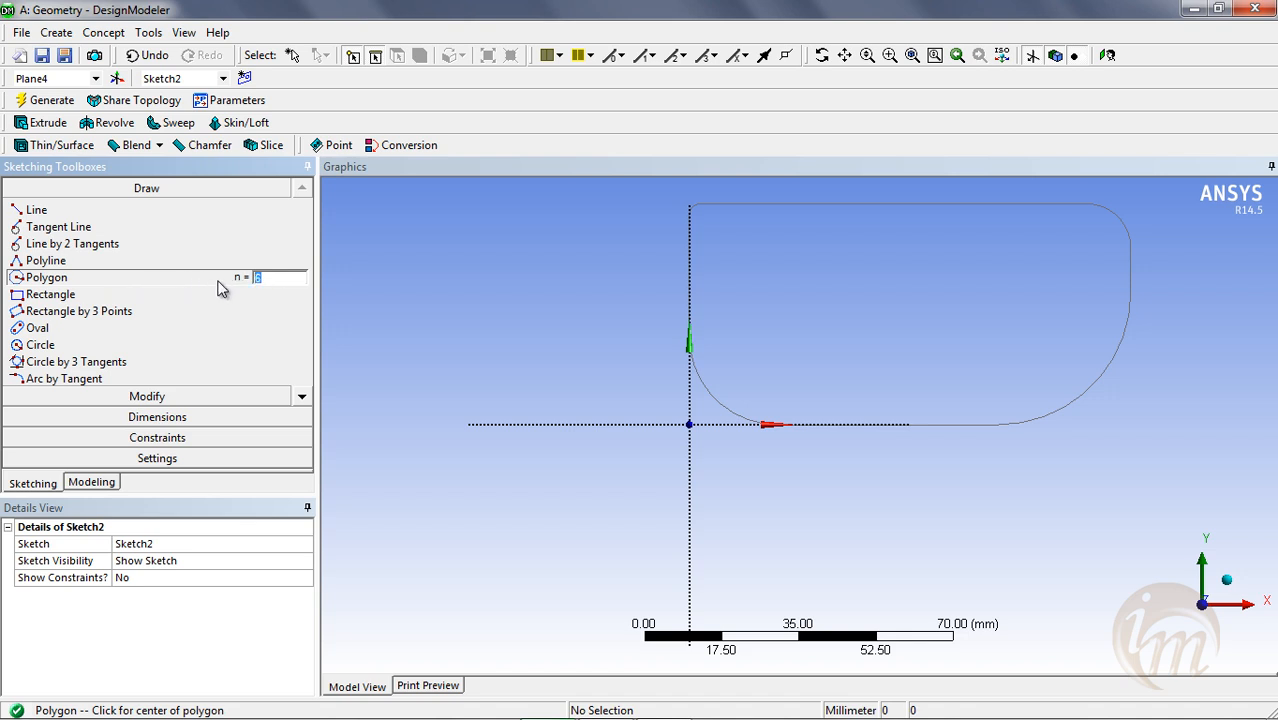
left_click(689, 424)
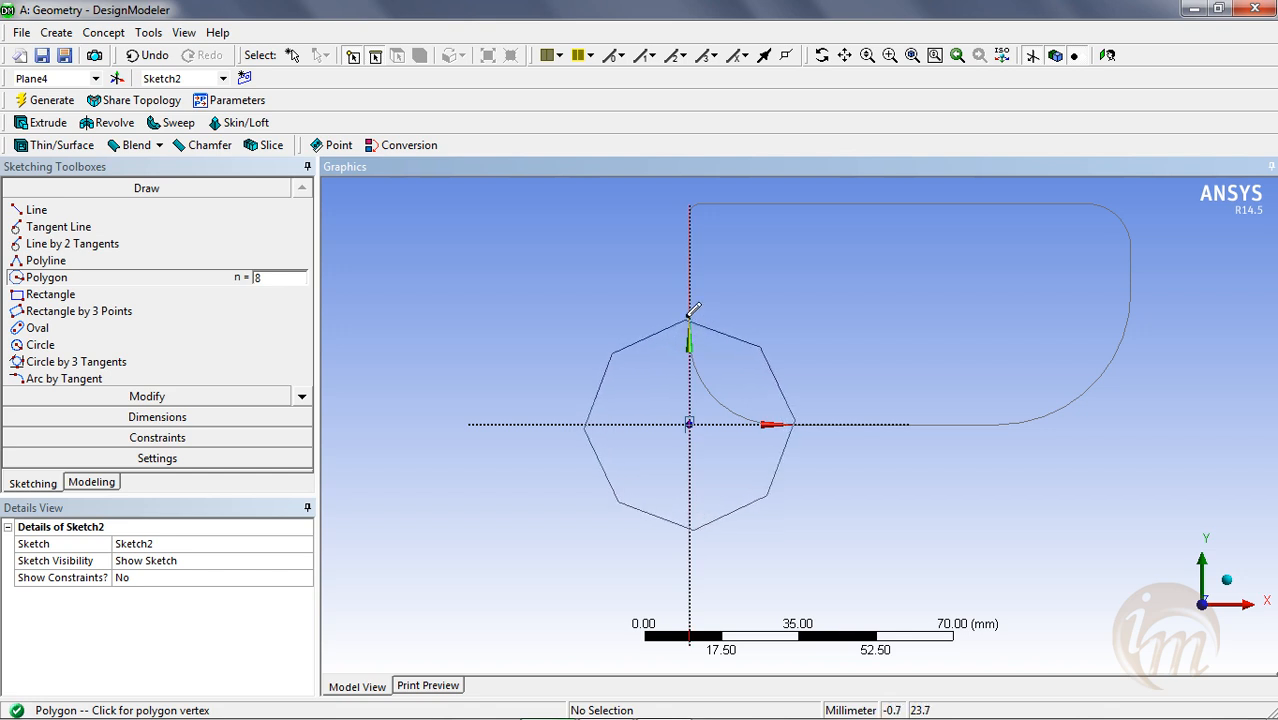
left_click(788, 418)
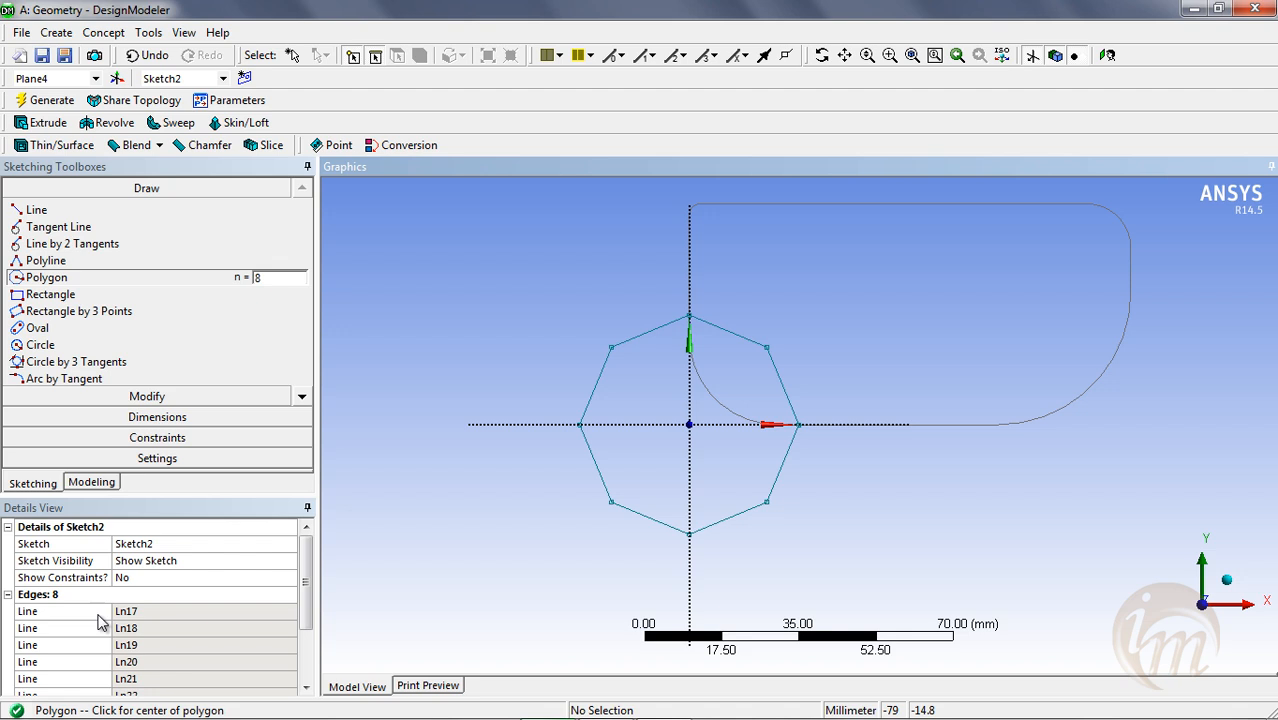
Try to place a horizontal dimension on the octagon's upper-right edge.
left_click(175, 417)
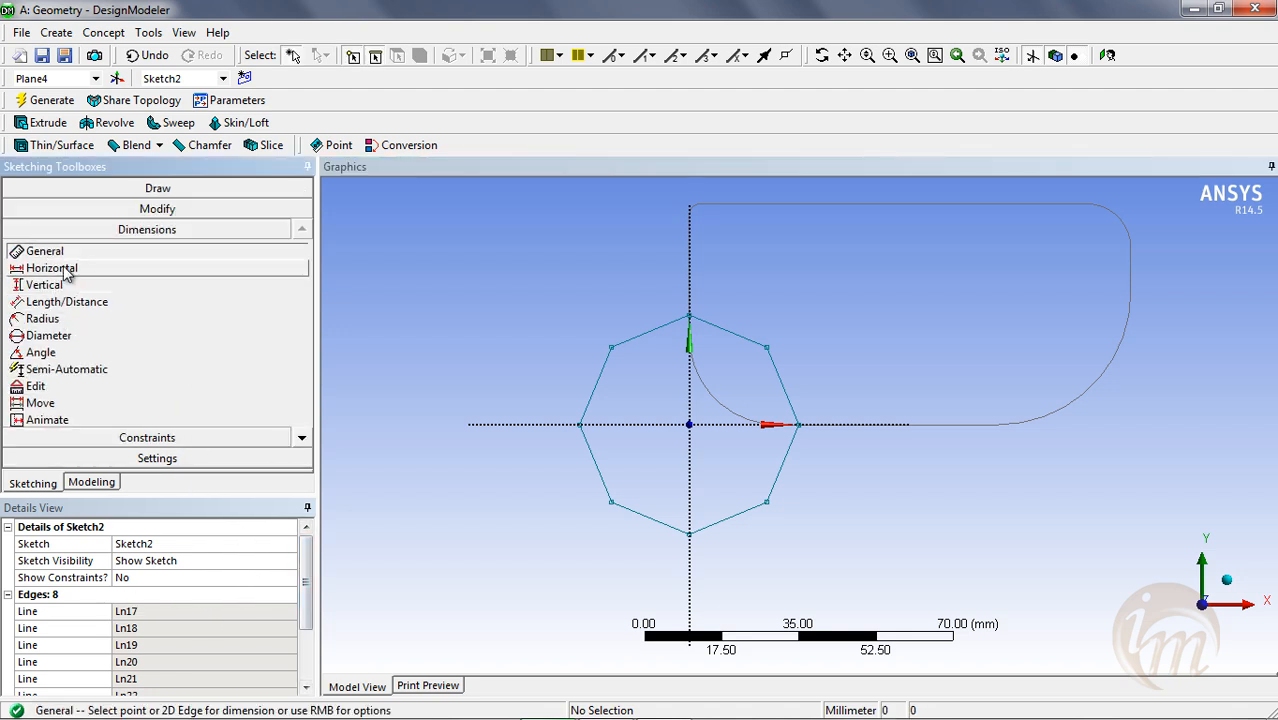
left_click(60, 270)
left_click(780, 382)
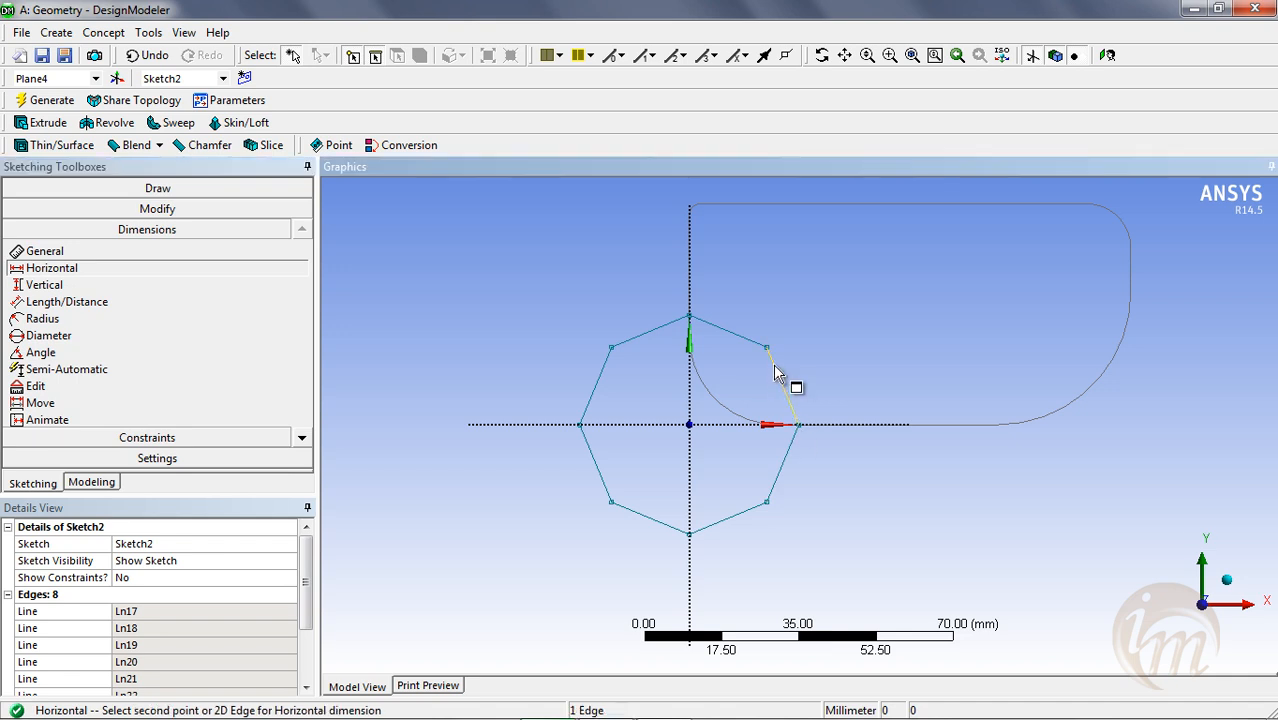
left_click(750, 400)
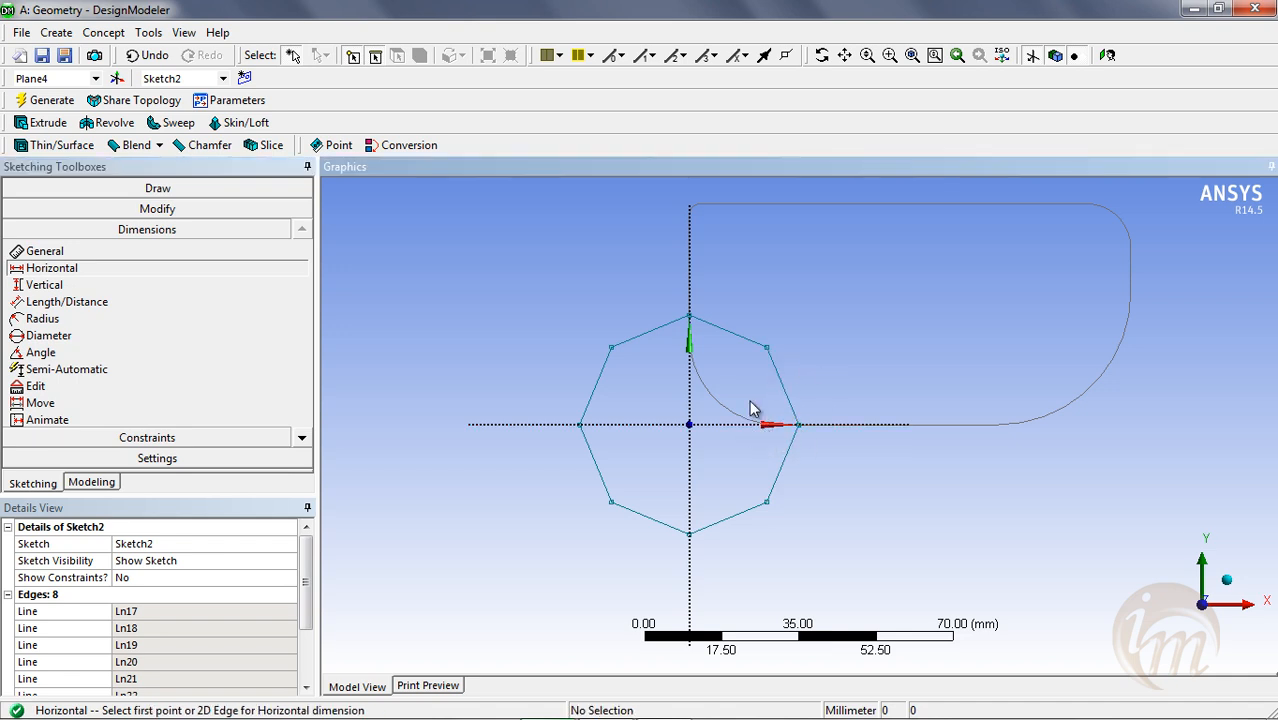
left_click(696, 430)
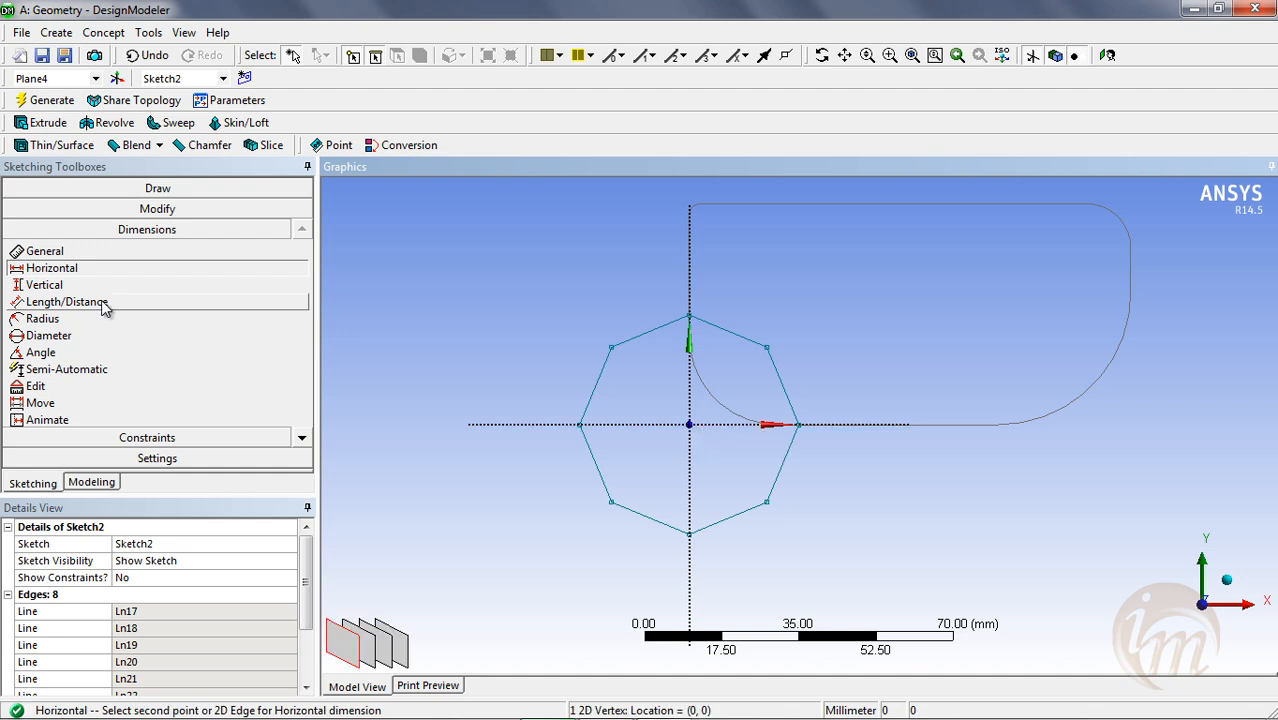
Add a general dimension to the octagon's upper-right edge beside the X axis and set its length to 20 mm.
left_click(44, 251)
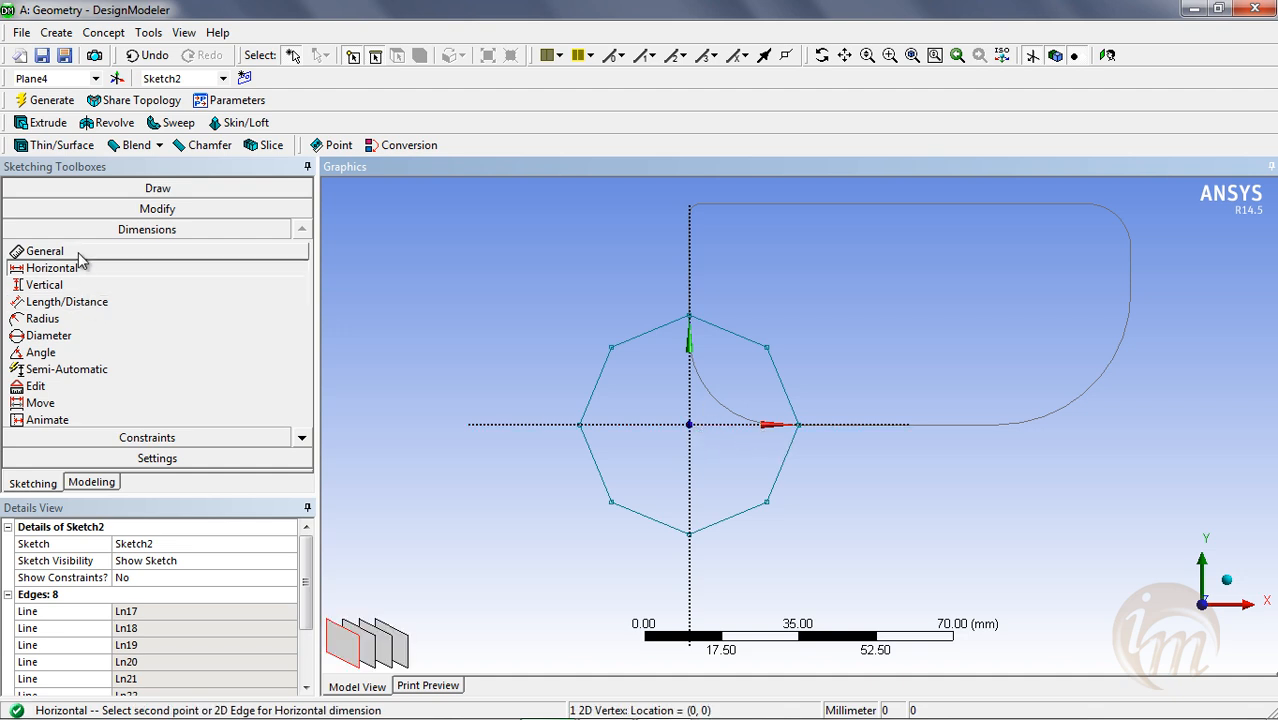
left_click(786, 398)
left_click(829, 360)
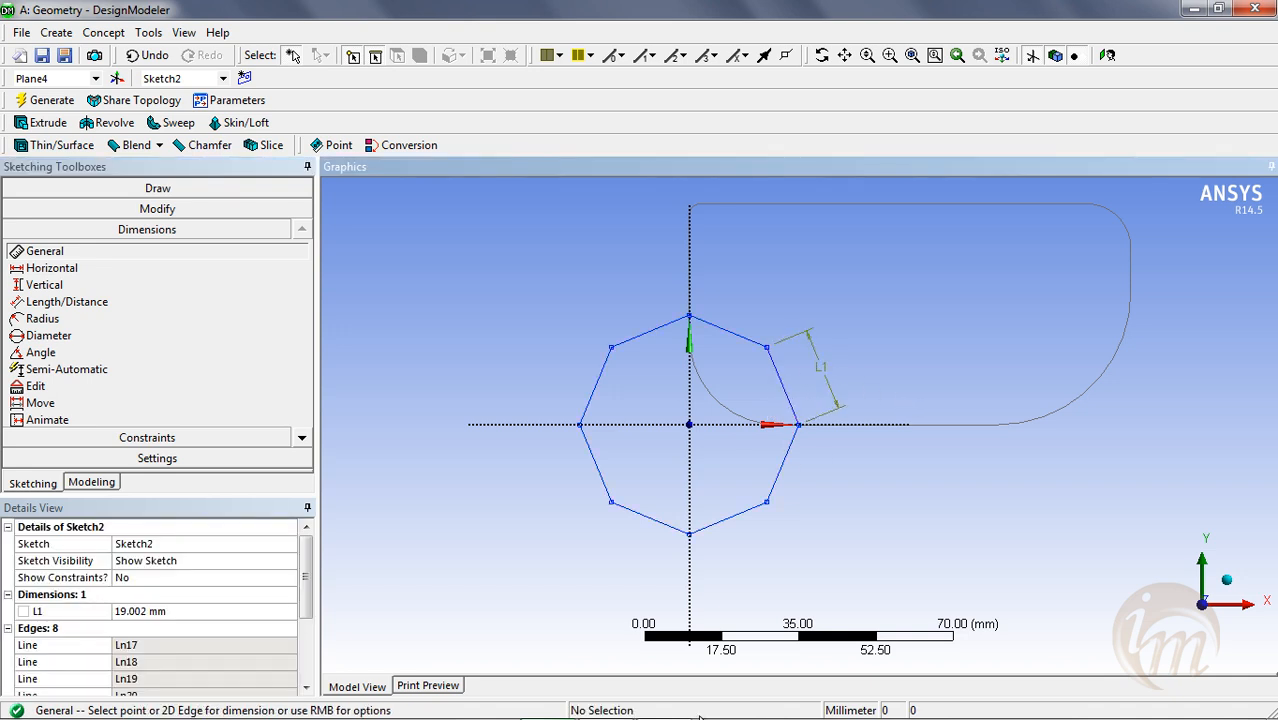
left_click(244, 611)
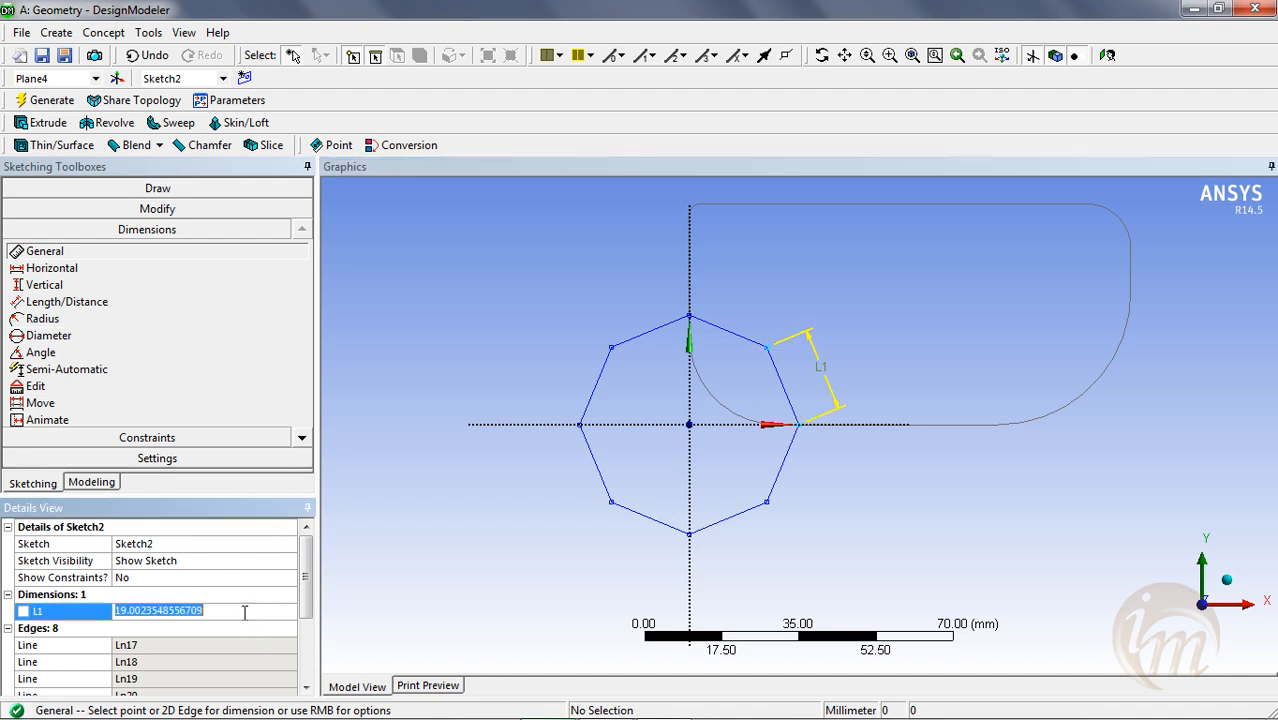
type("20")
key("Return")
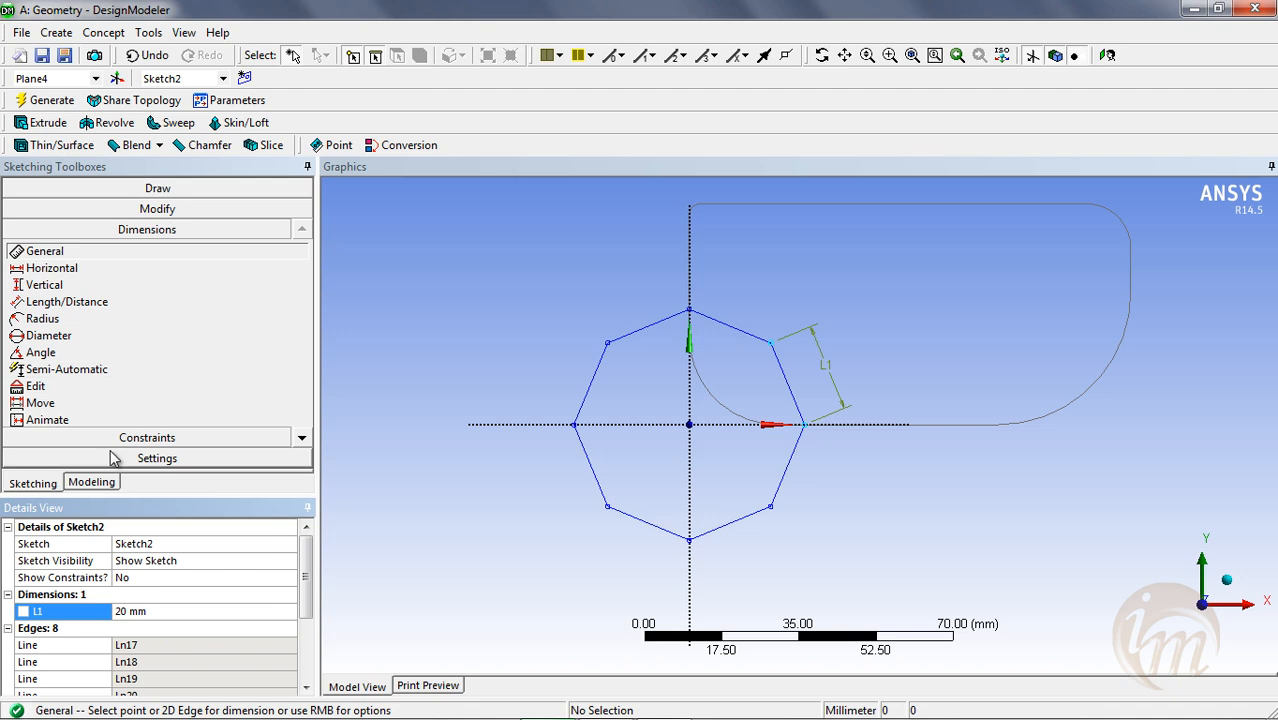
Fillet the octagon's top corner with a 5 mm radius and its upper-left corner with a 20 mm radius.
left_click(165, 209)
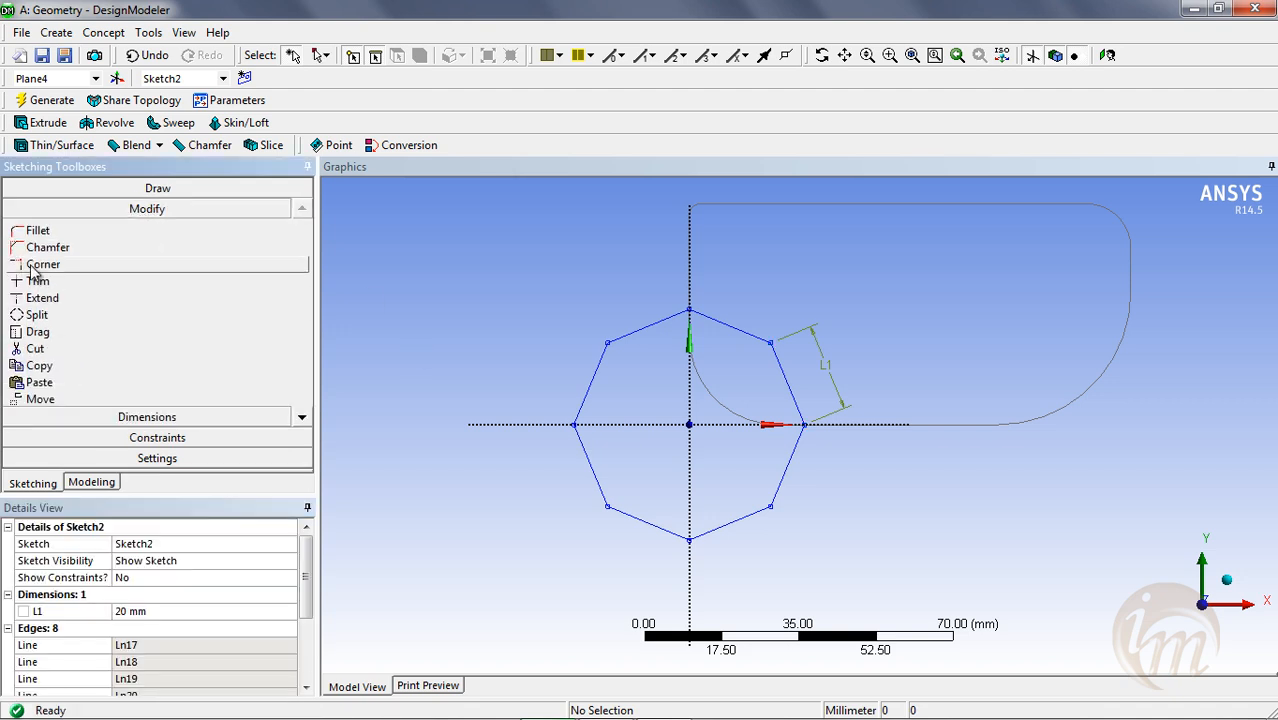
left_click(37, 231)
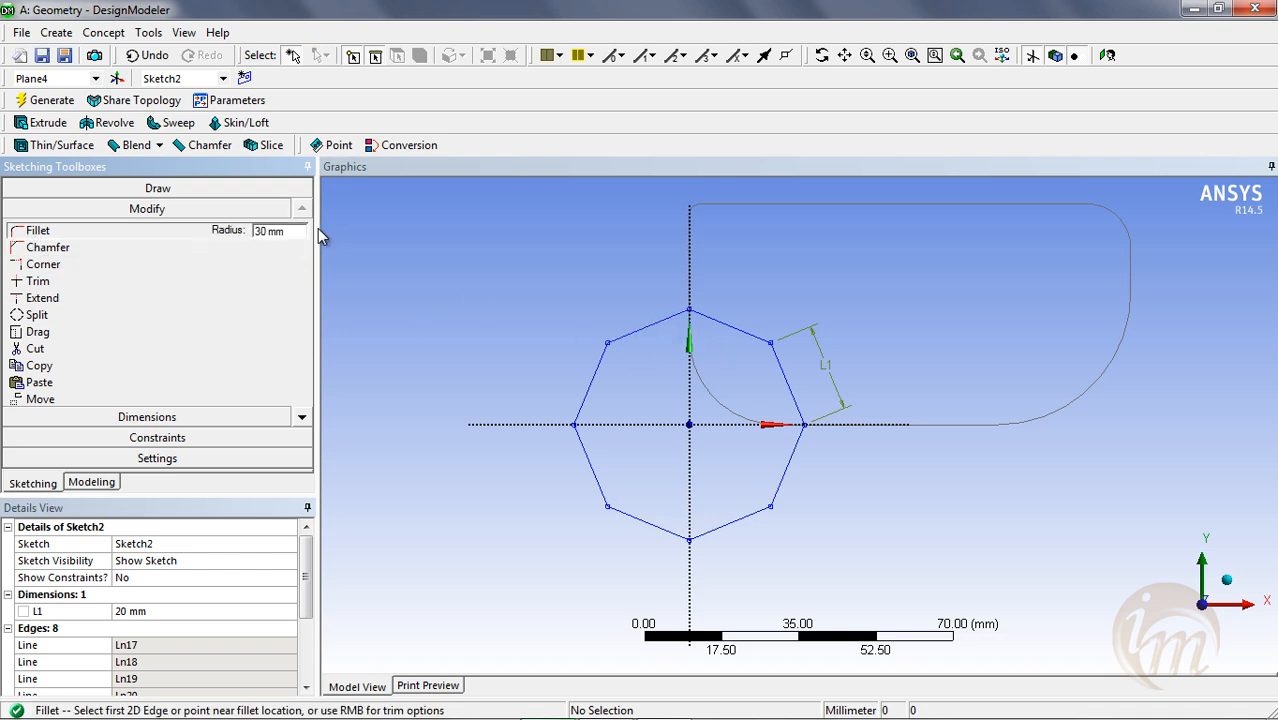
left_click(226, 231)
type("5")
left_click(660, 330)
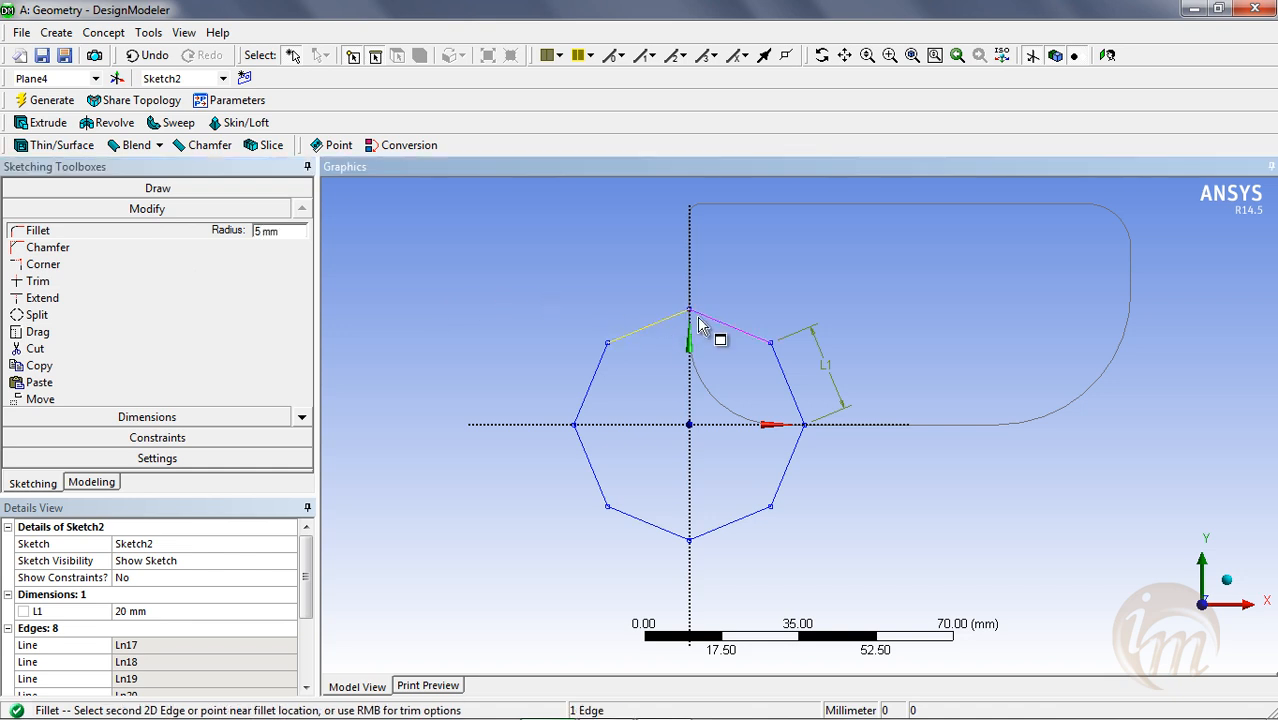
left_click(710, 322)
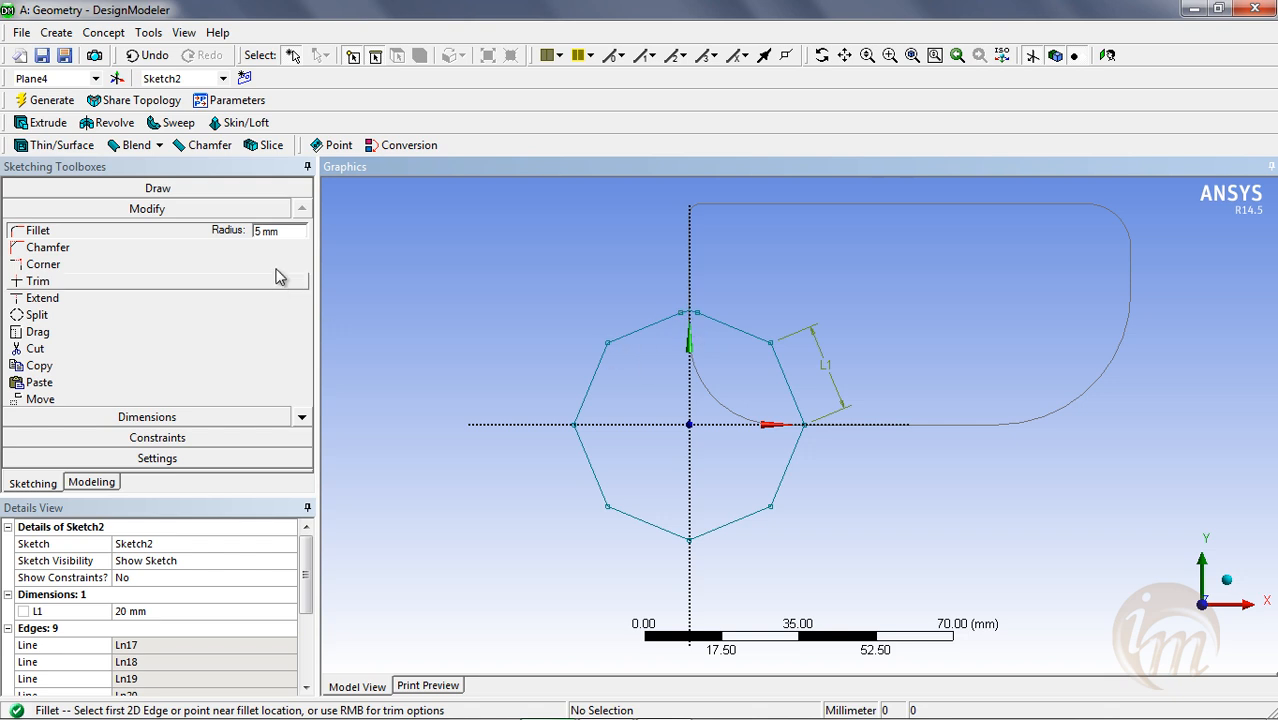
left_click(85, 232)
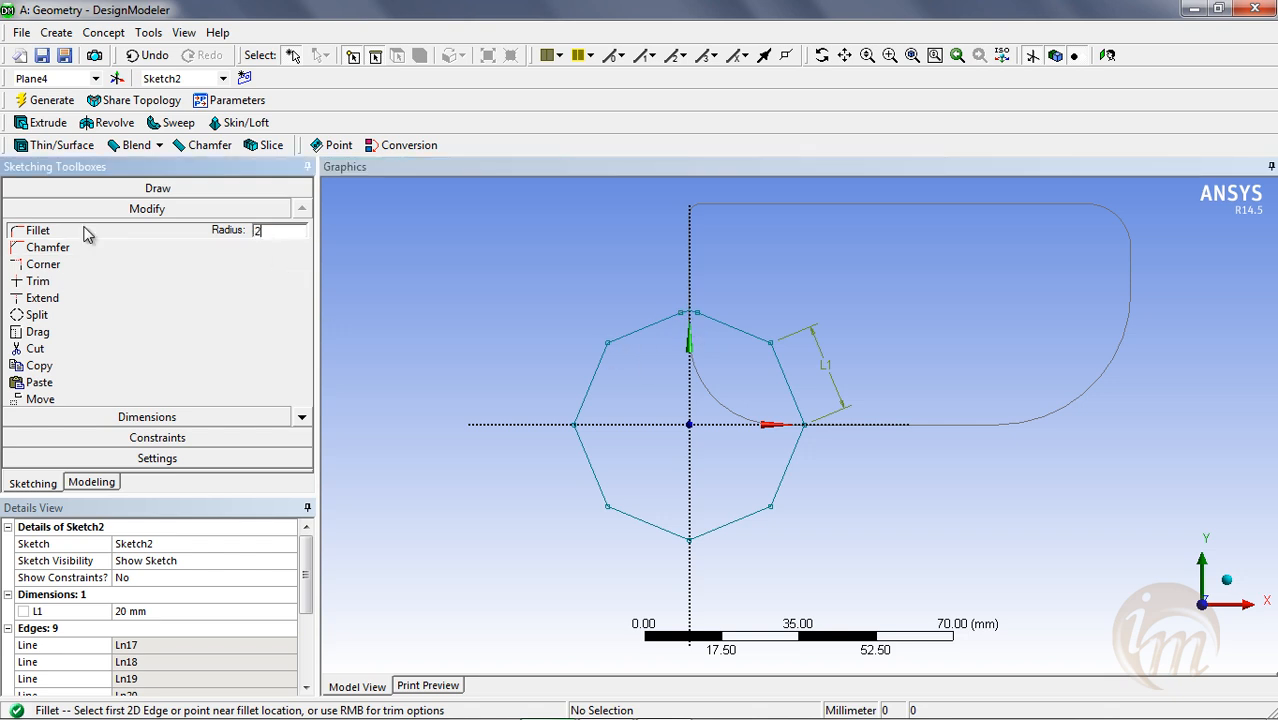
left_click(590, 399)
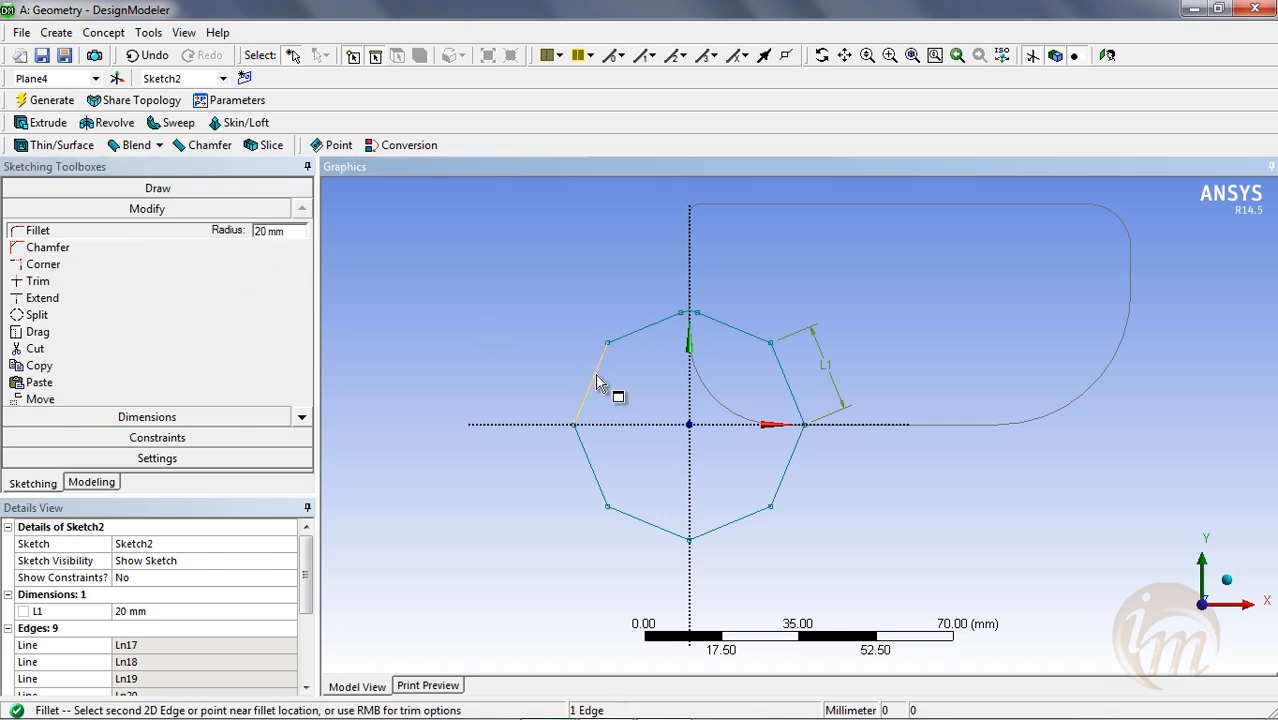
left_click(624, 358)
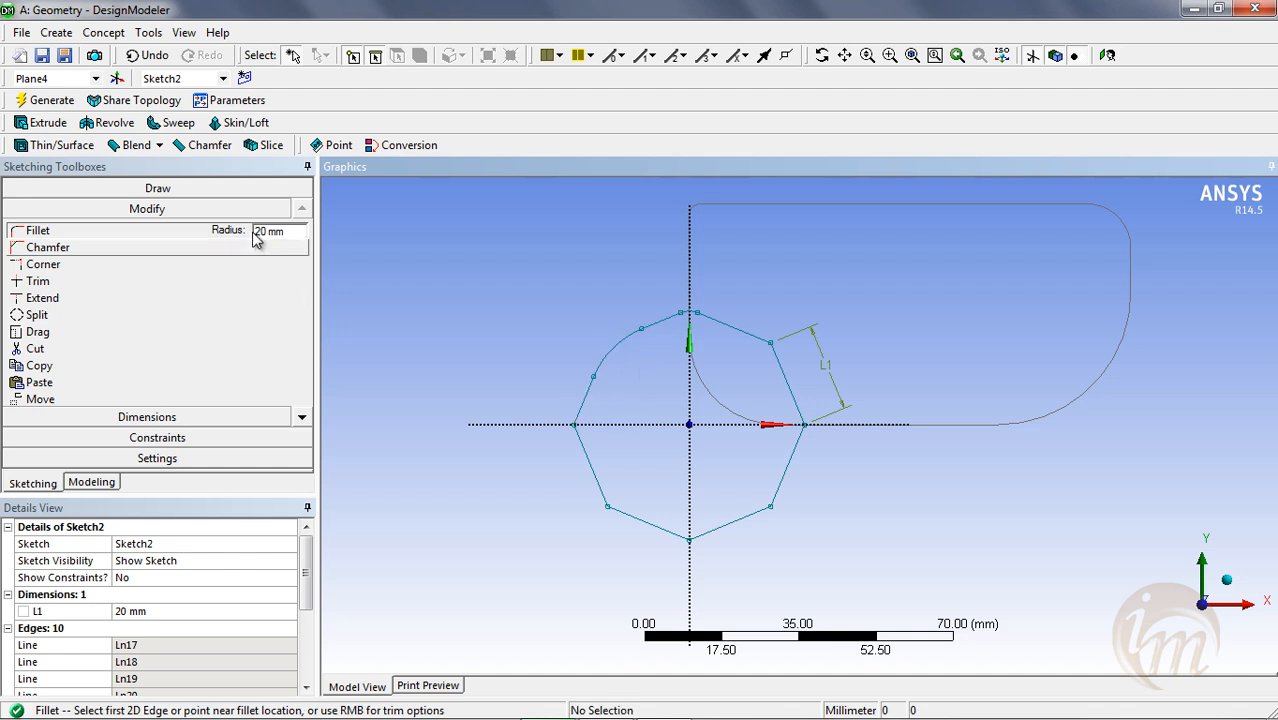
Fillet the octagon's lower-right corner with a 30 mm radius and its lower-left corner with a 40 mm radius.
left_click(65, 236)
type("30")
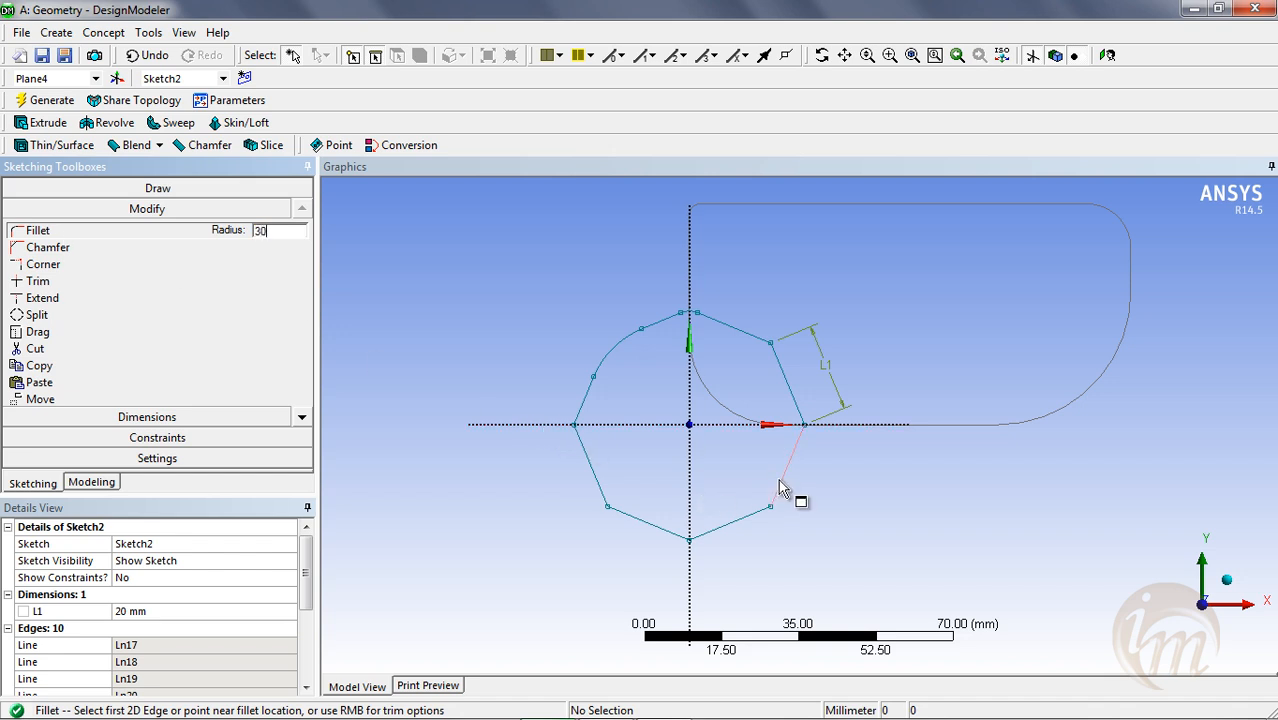
left_click(758, 515)
left_click(780, 490)
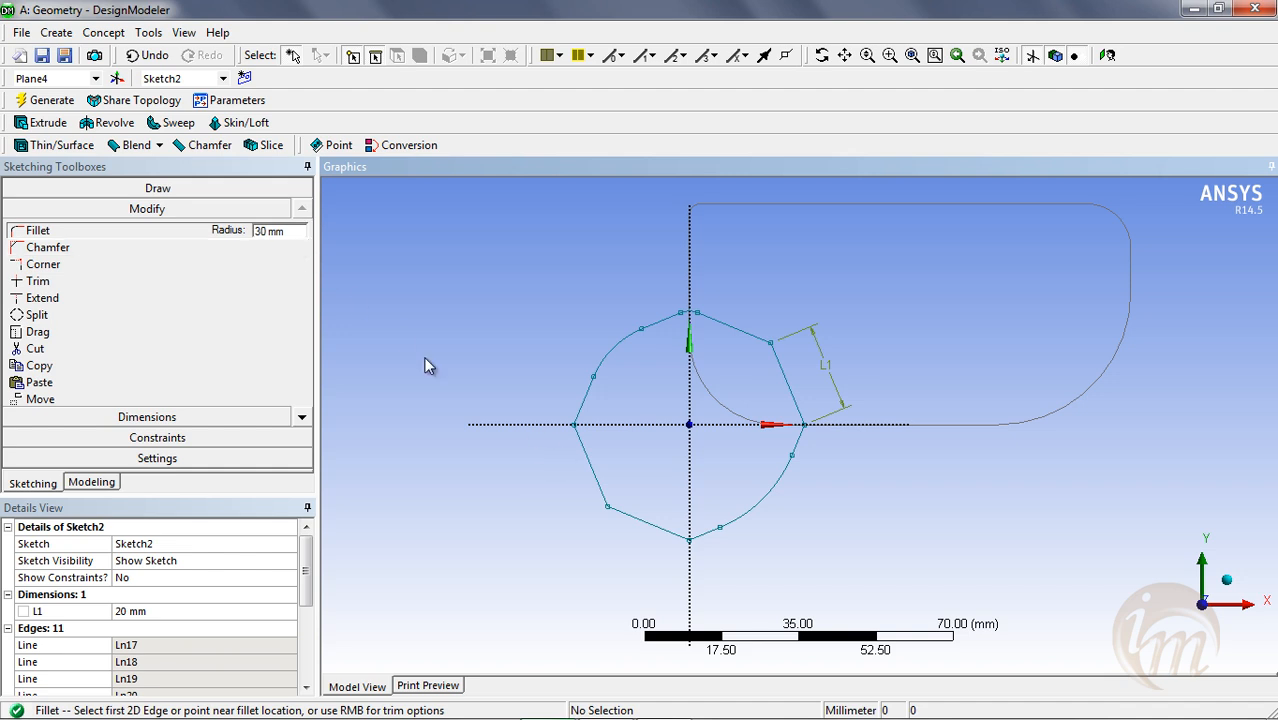
left_click(291, 231)
type("40")
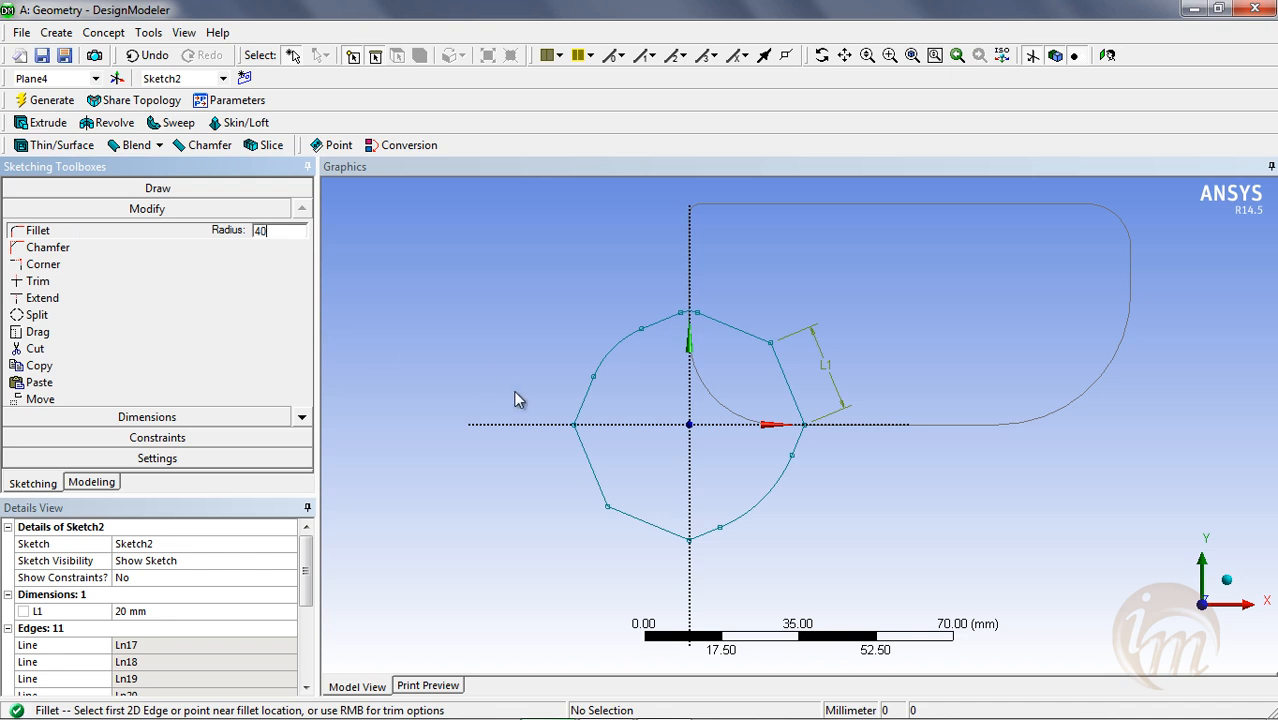
left_click(622, 518)
left_click(607, 504)
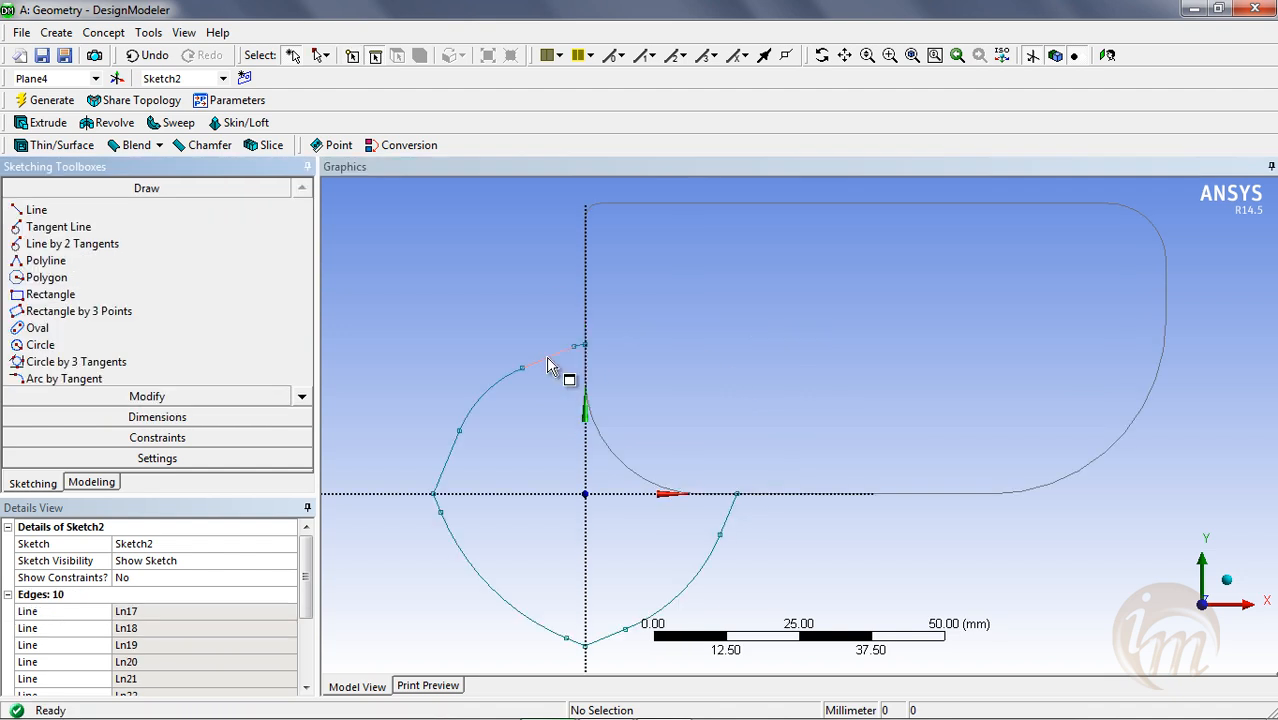
Start a line from the open profile's upper endpoint on the vertical axis.
left_click(34, 211)
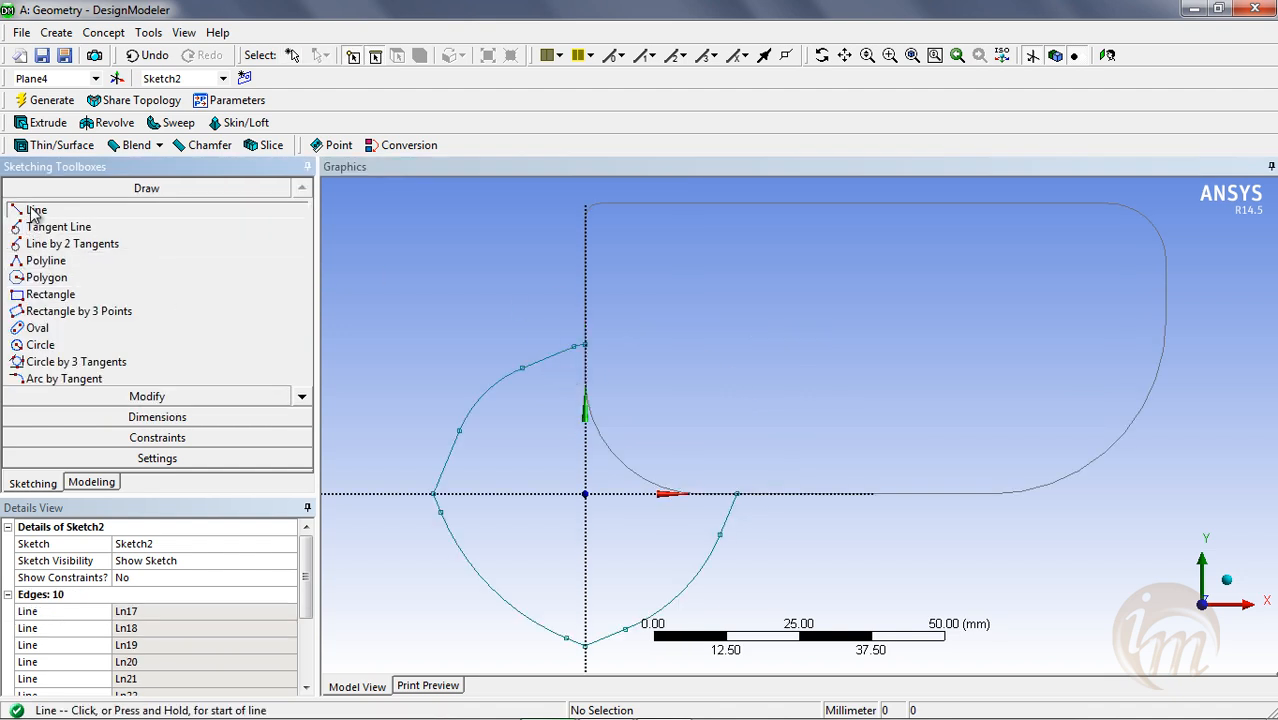
left_click(585, 341)
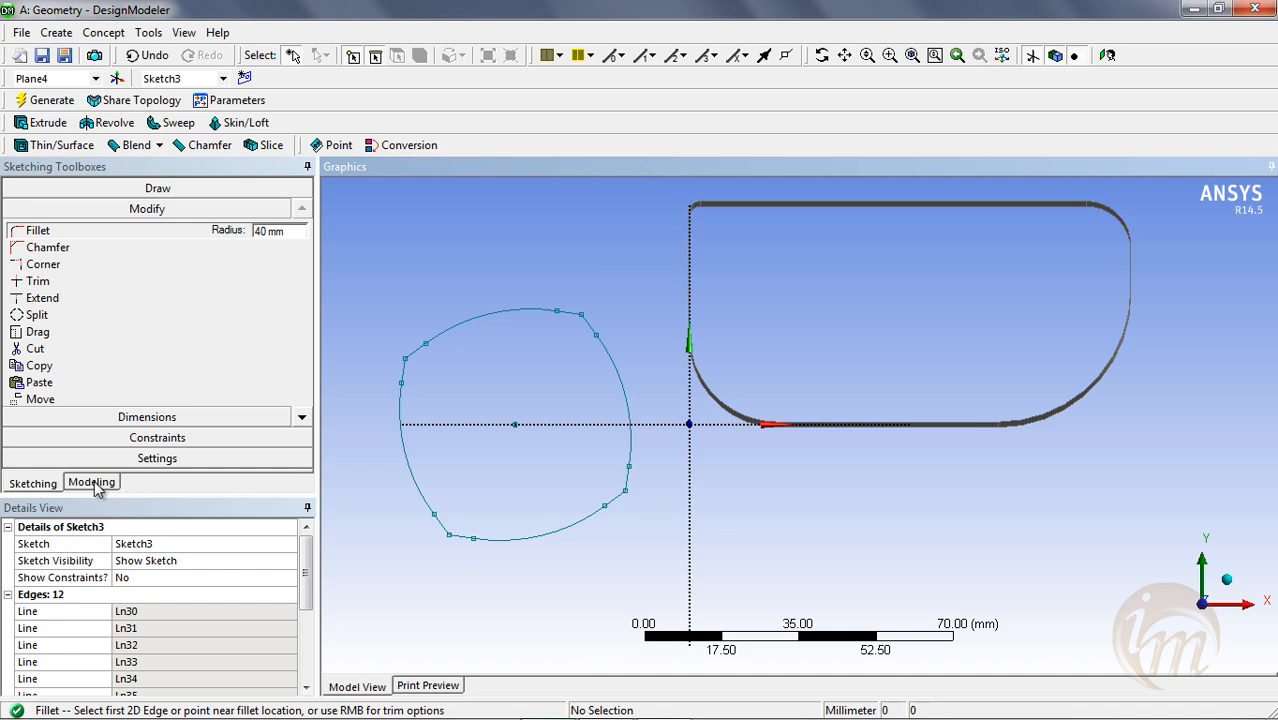
Extrude Sketch3 by a fixed depth of 150 mm in the normal direction with Add Material and generate the body.
left_click(92, 483)
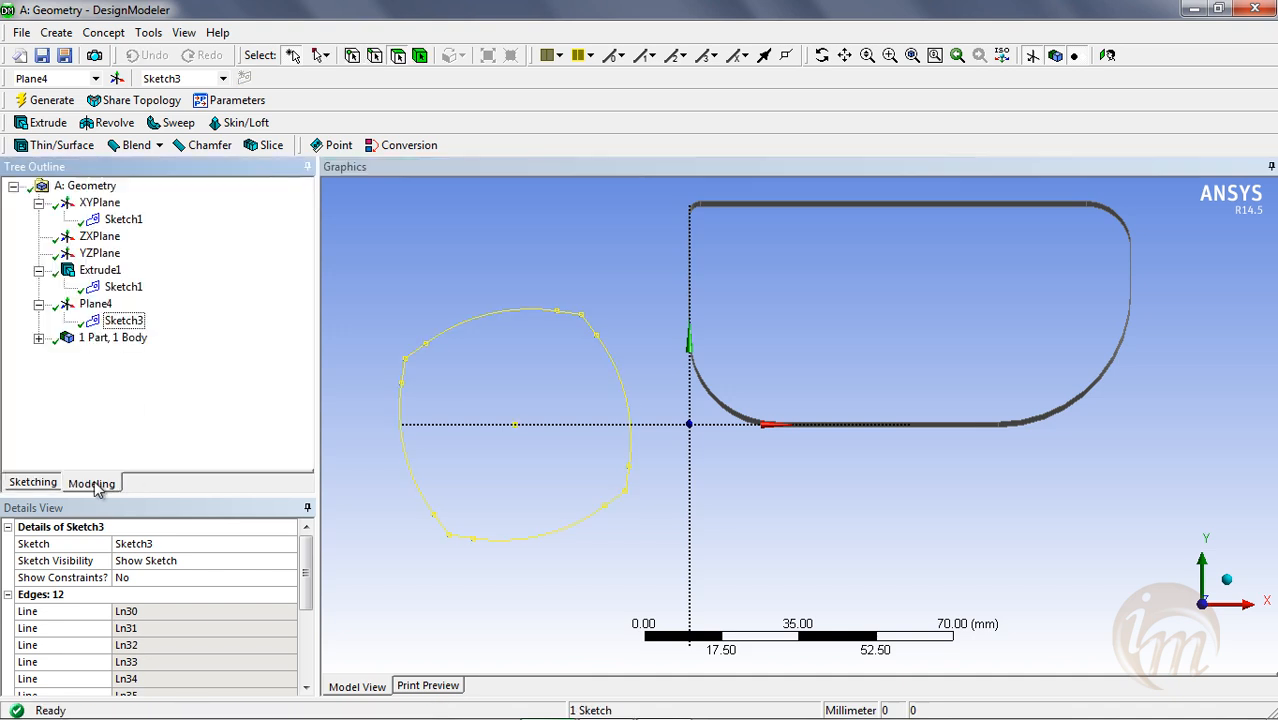
left_click(41, 122)
middle_click_drag(850, 400, 858, 498)
left_click(160, 561)
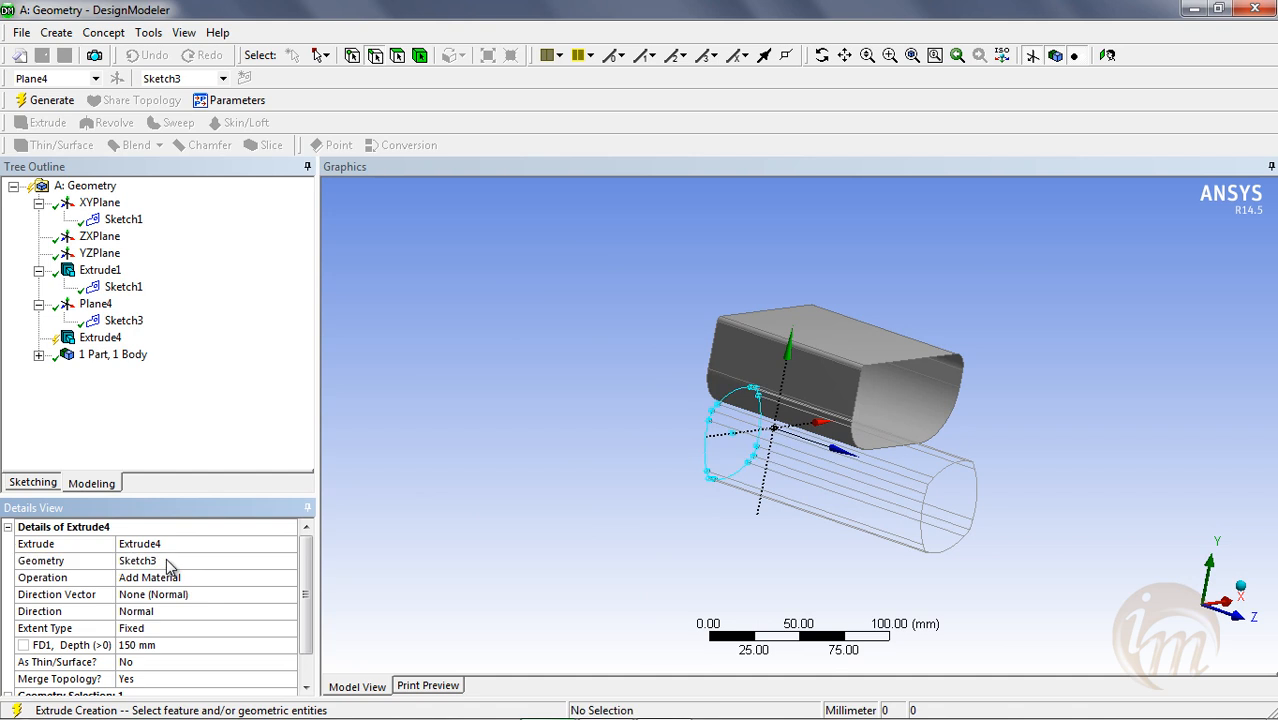
scroll(309, 615, "down", 1)
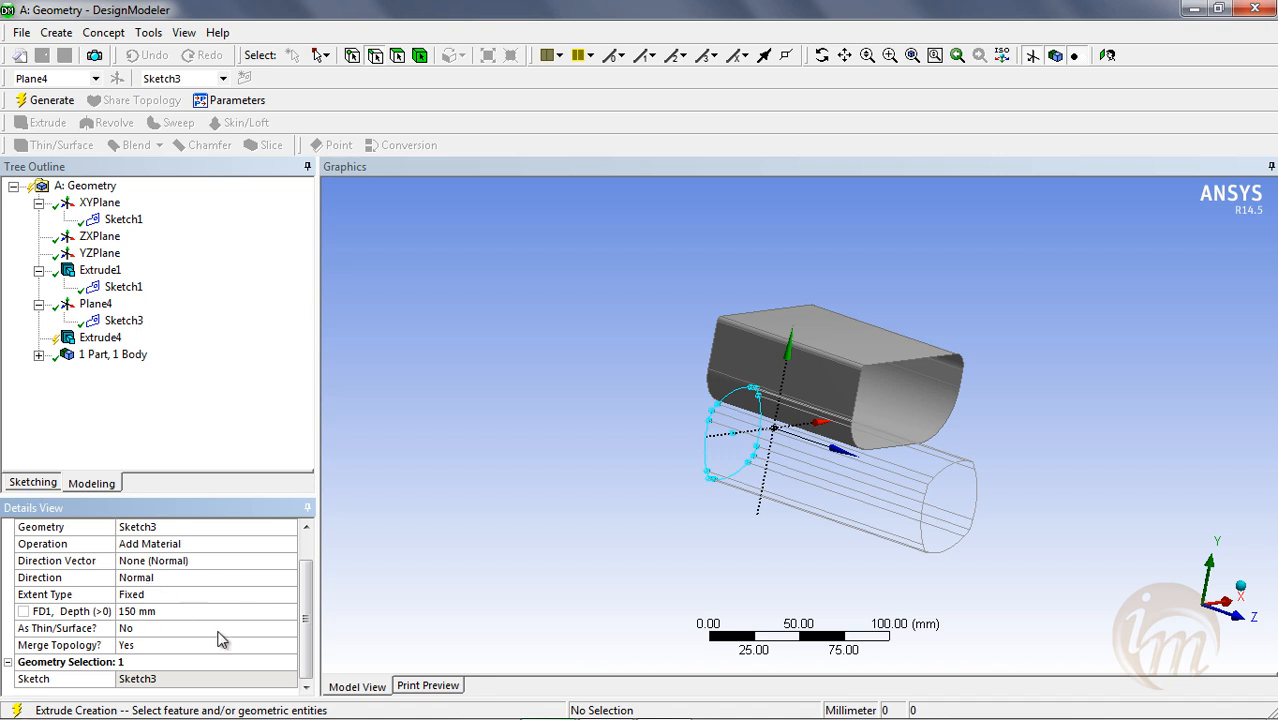
left_click(51, 101)
middle_click_drag(736, 451, 538, 566)
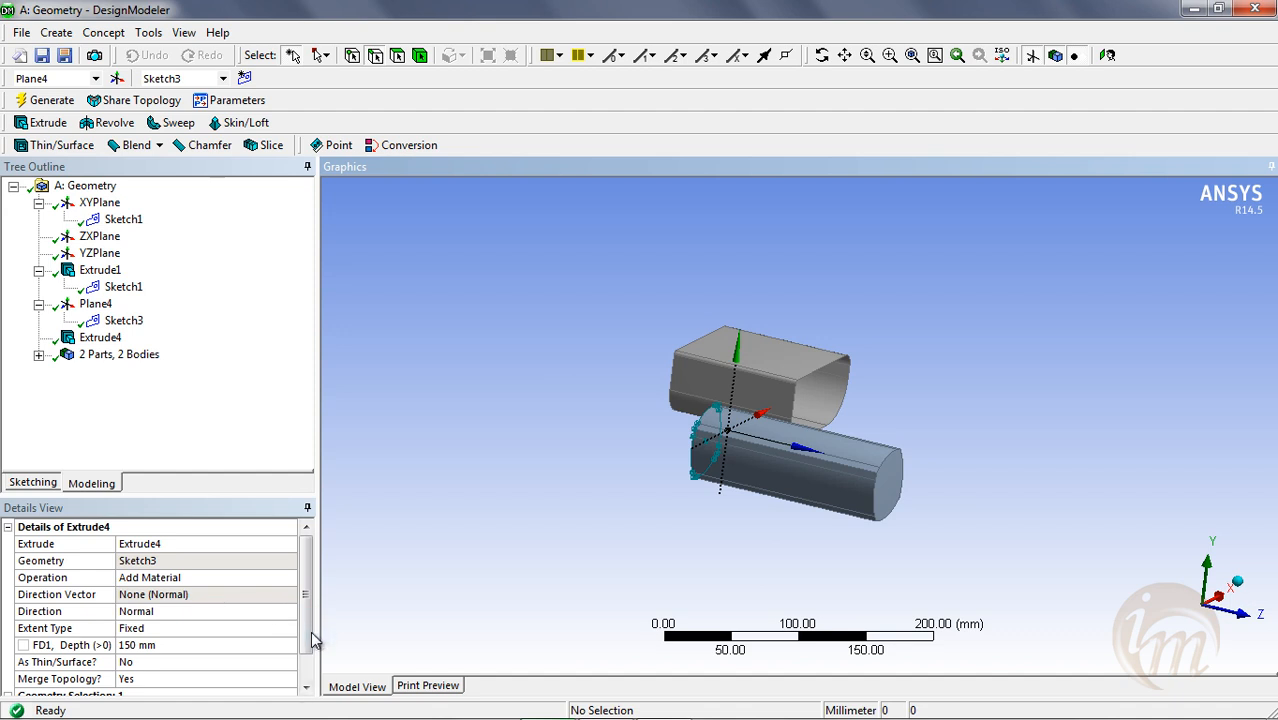
Enable the thin/surface option for the Sketch3 extrusion and regenerate it.
left_click_drag(307, 633, 307, 646)
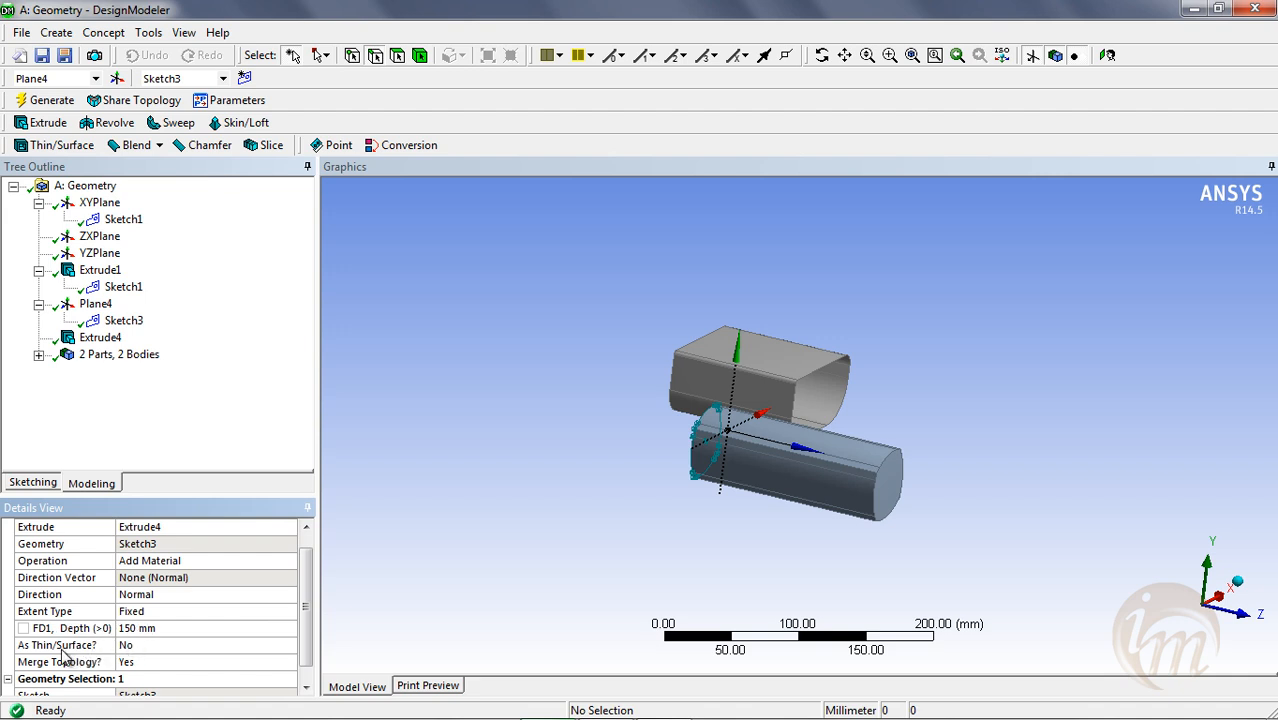
left_click(166, 647)
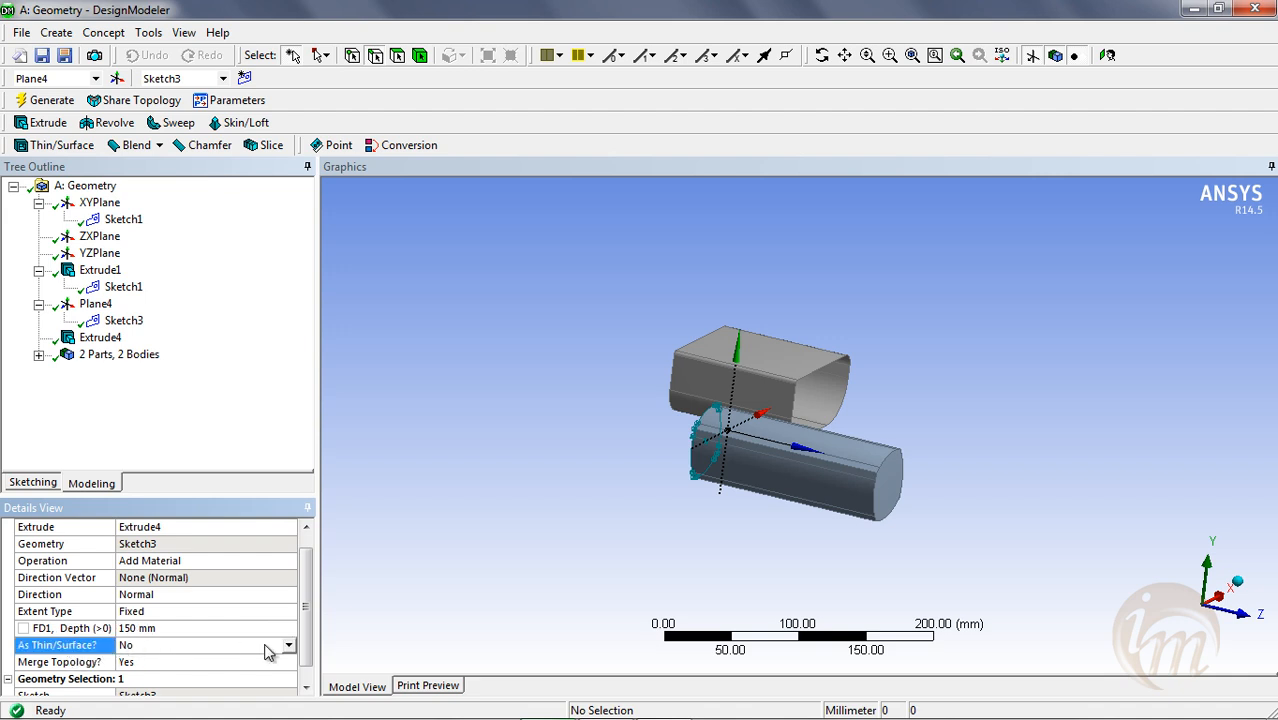
left_click(287, 647)
left_click(203, 679)
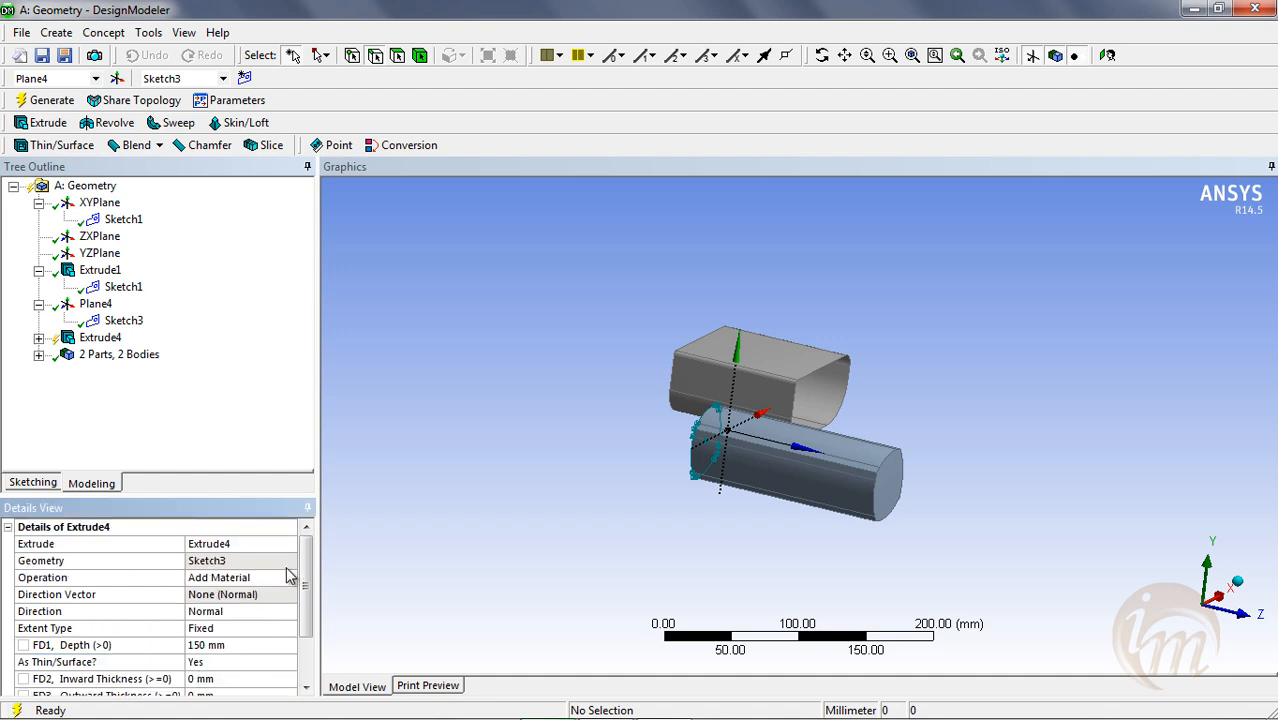
left_click_drag(308, 582, 308, 660)
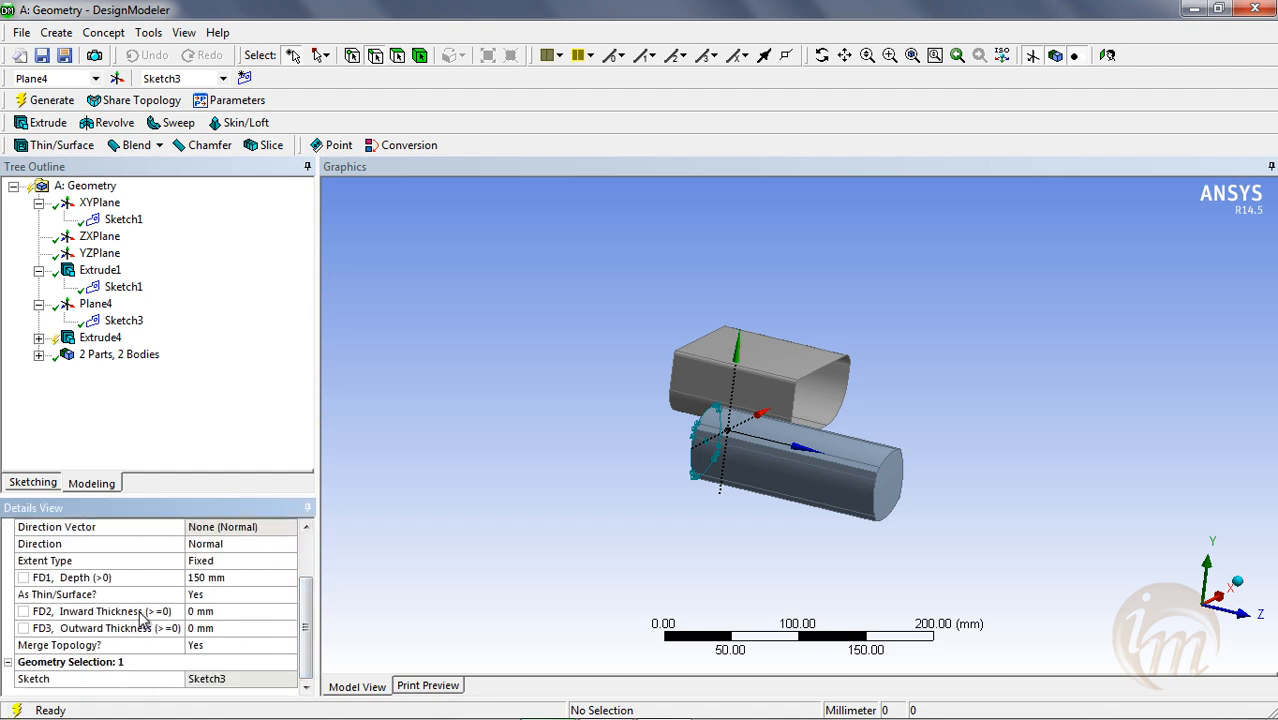
left_click(45, 100)
middle_click_drag(670, 480, 660, 412)
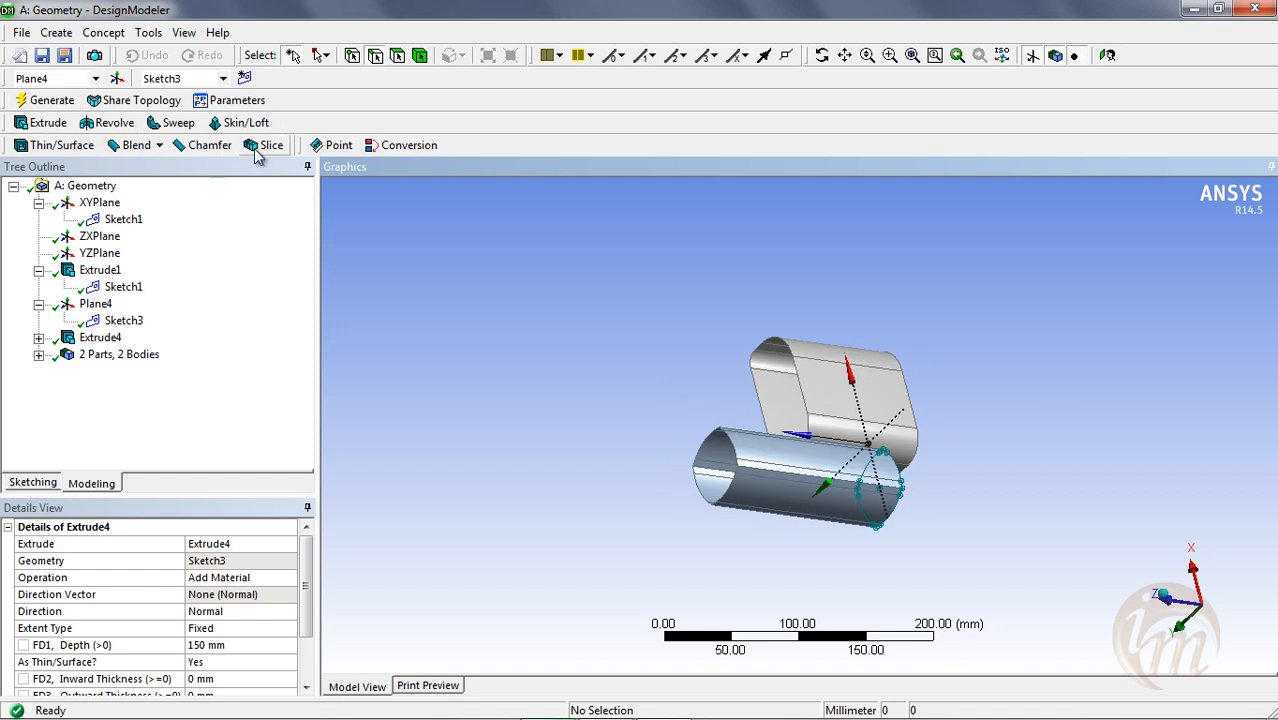
left_click(142, 35)
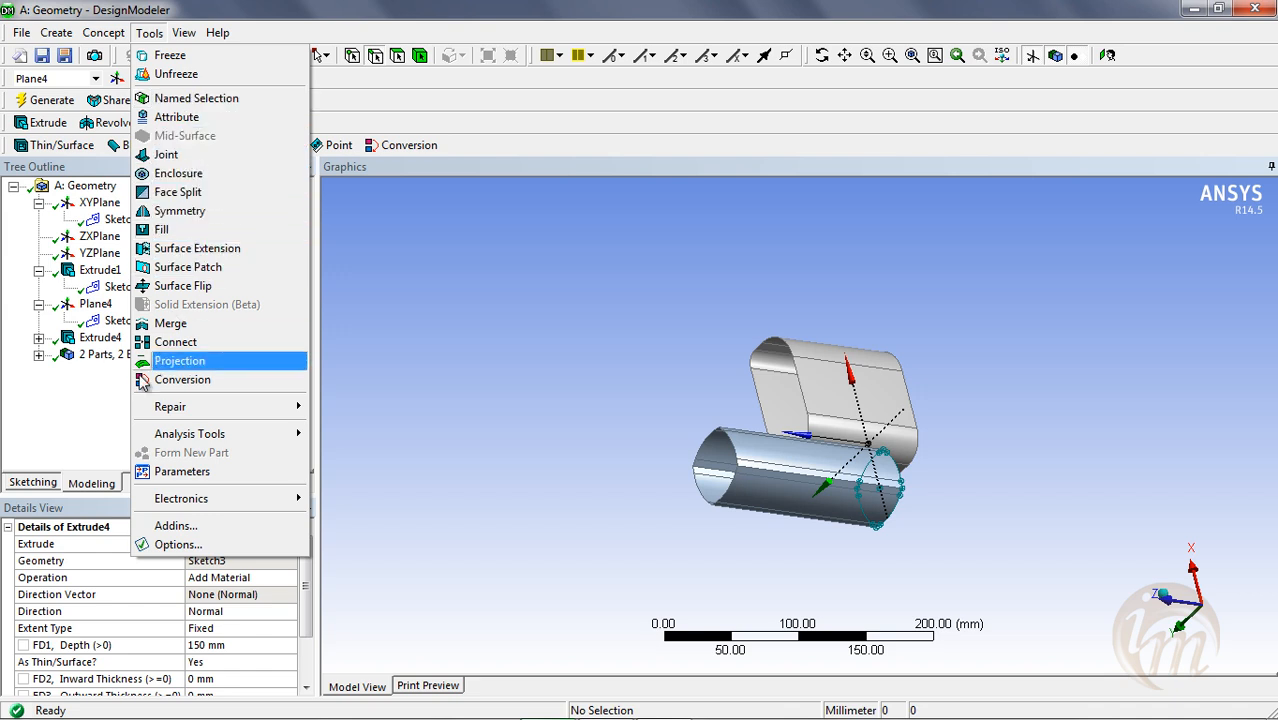
left_click(78, 420)
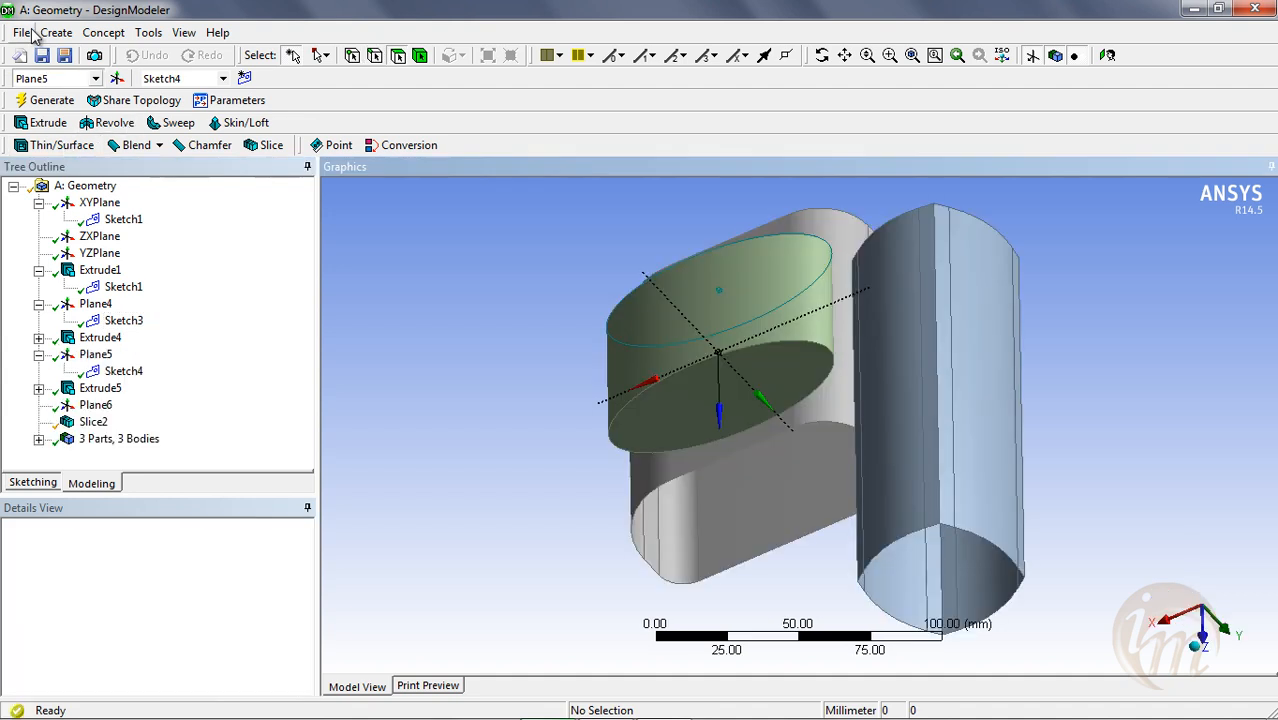
Save the project and export the model as a STEP file named geometry in the ANSYS folder.
left_click(22, 33)
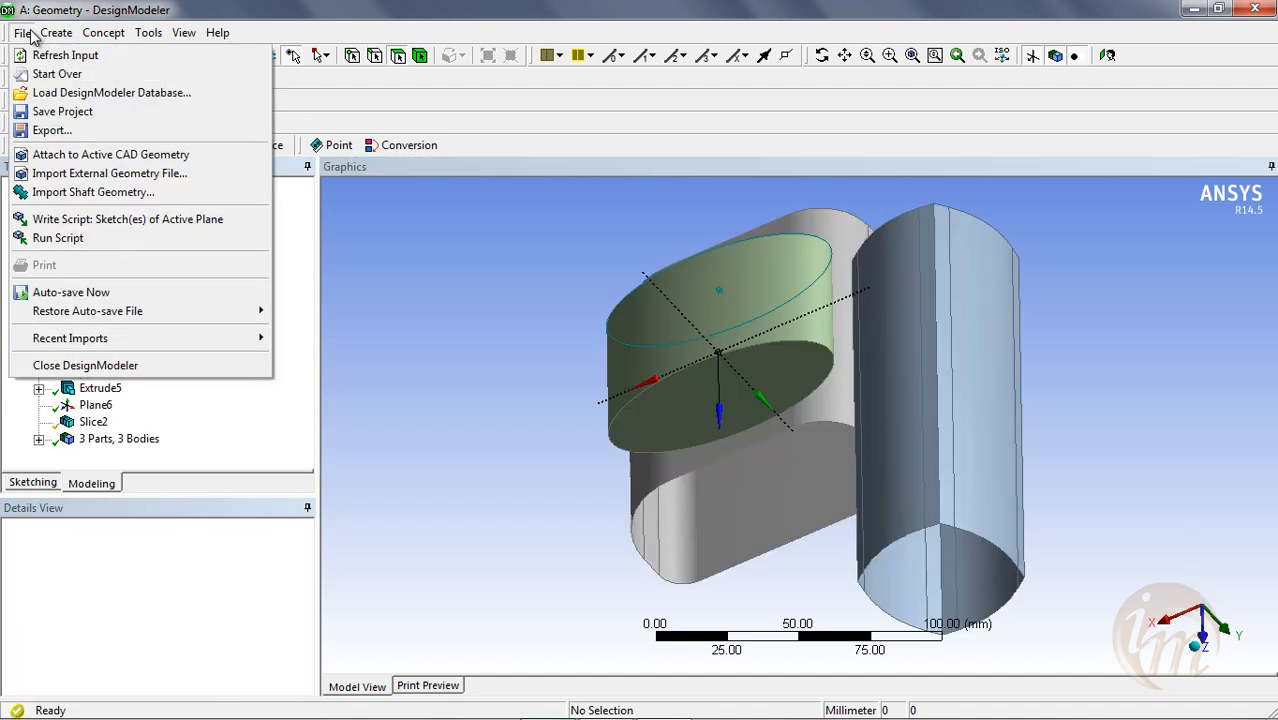
left_click(62, 111)
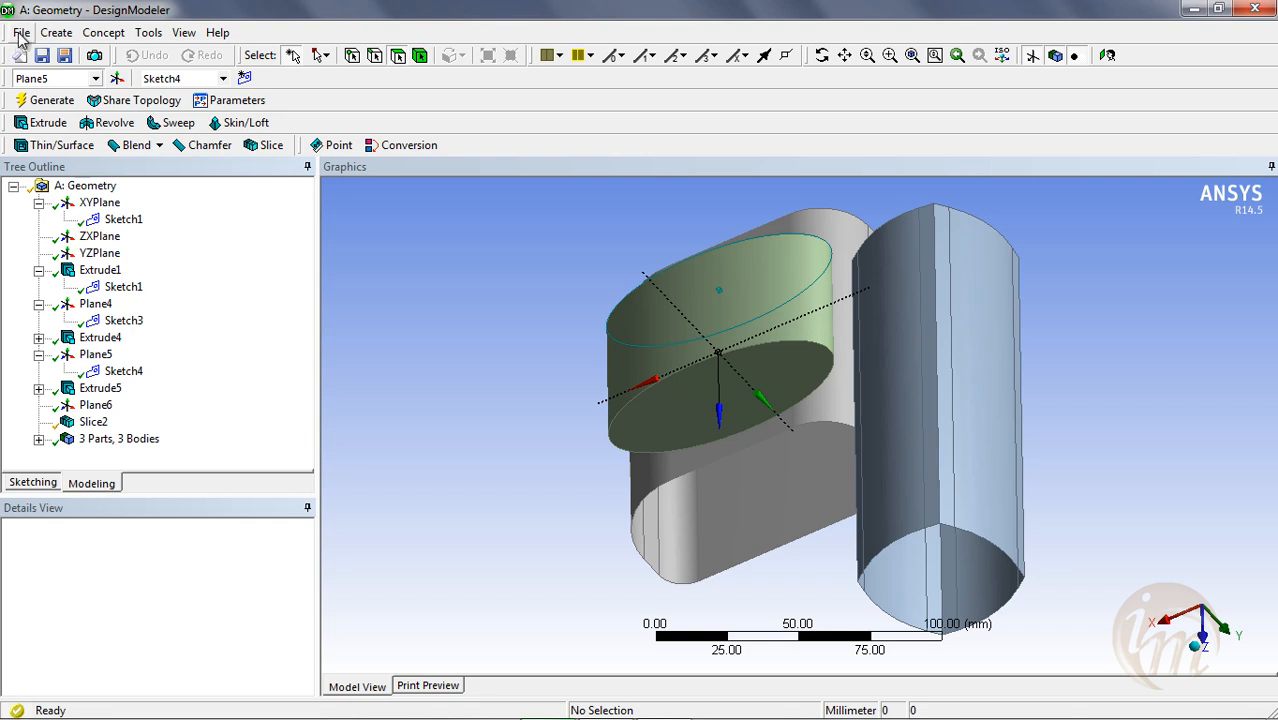
left_click(21, 33)
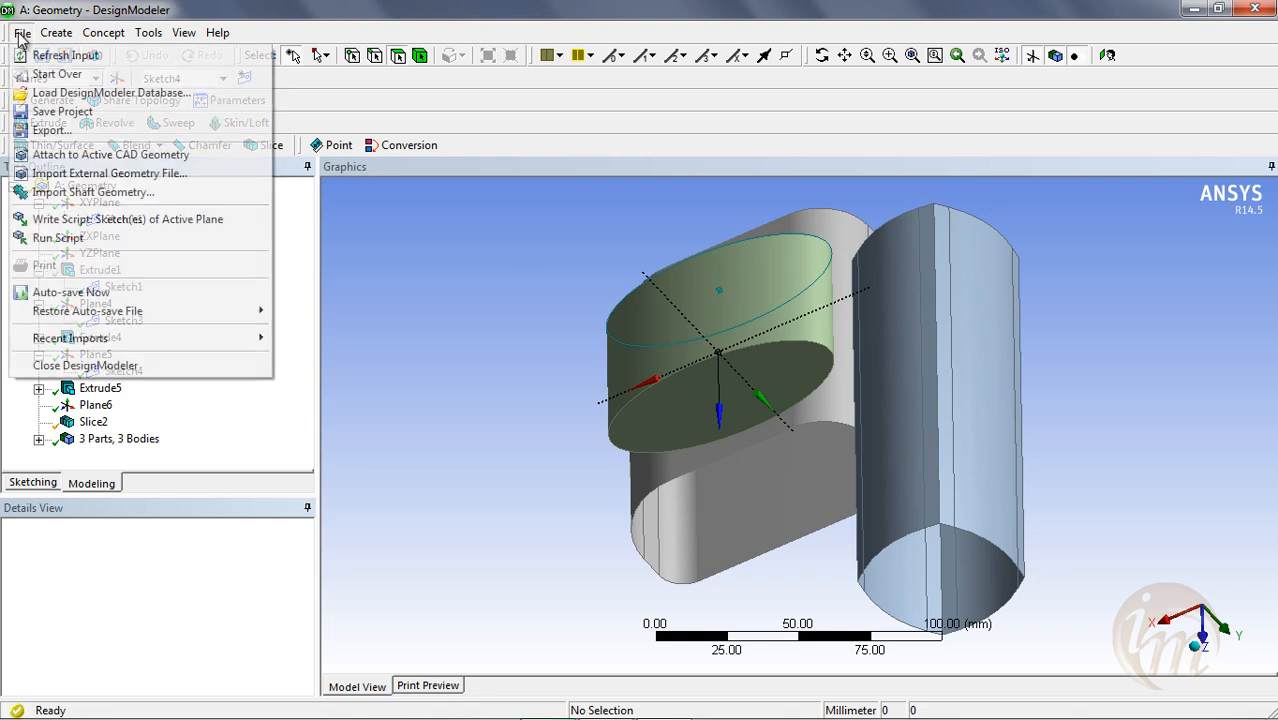
left_click(47, 138)
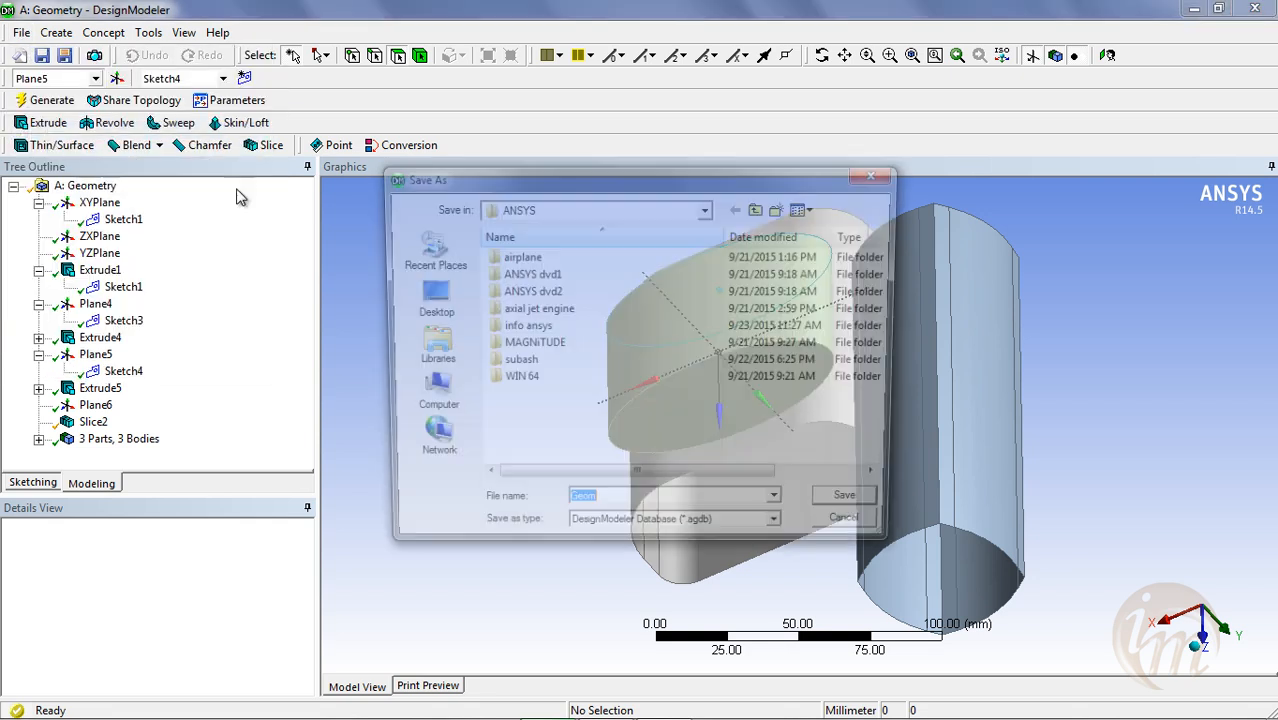
left_click(731, 535)
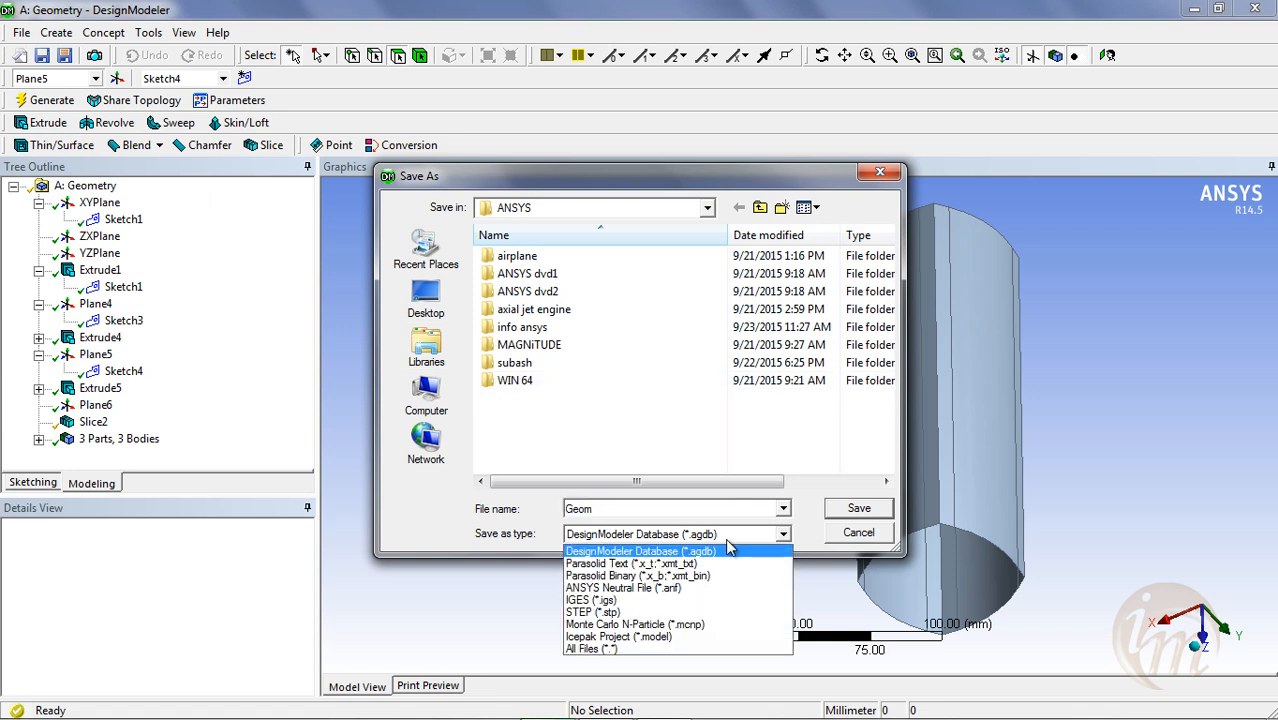
left_click(631, 612)
left_click(647, 511)
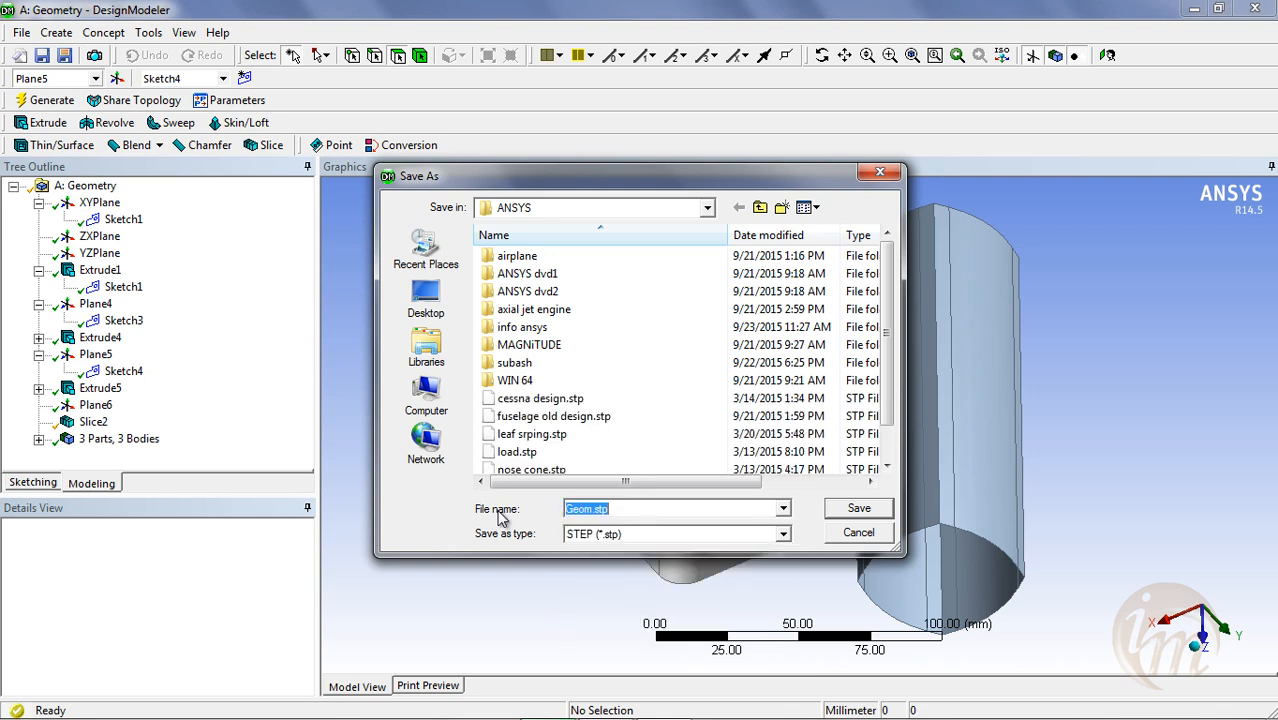
type("ge")
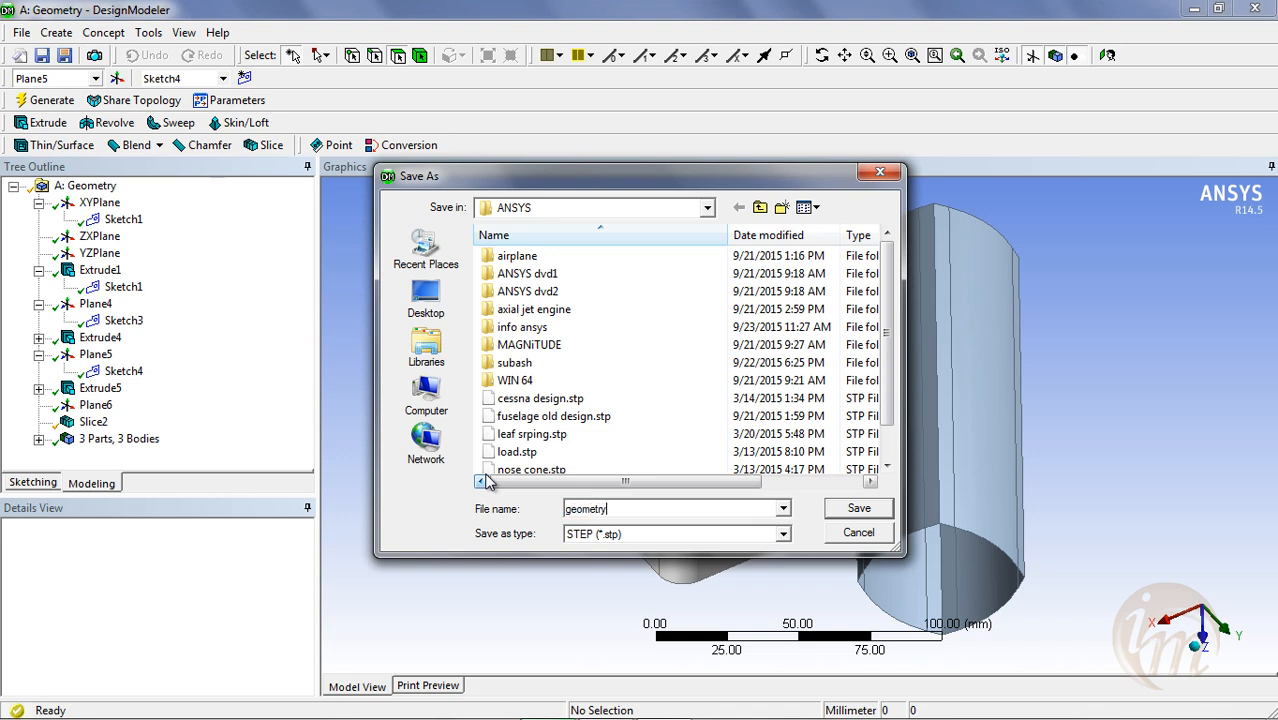
left_click(859, 509)
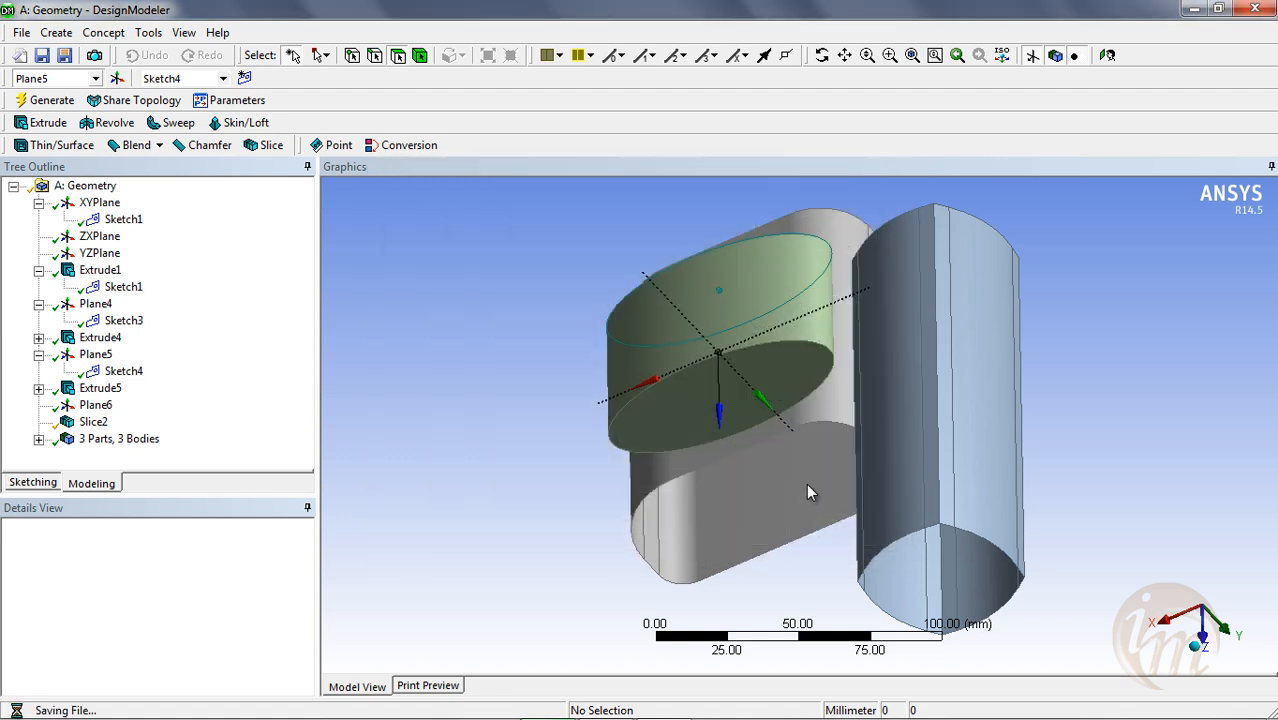
Examine the three bodies from another side and review the model's print preview page.
middle_click_drag(540, 245, 370, 290)
middle_click_drag(807, 322, 905, 492)
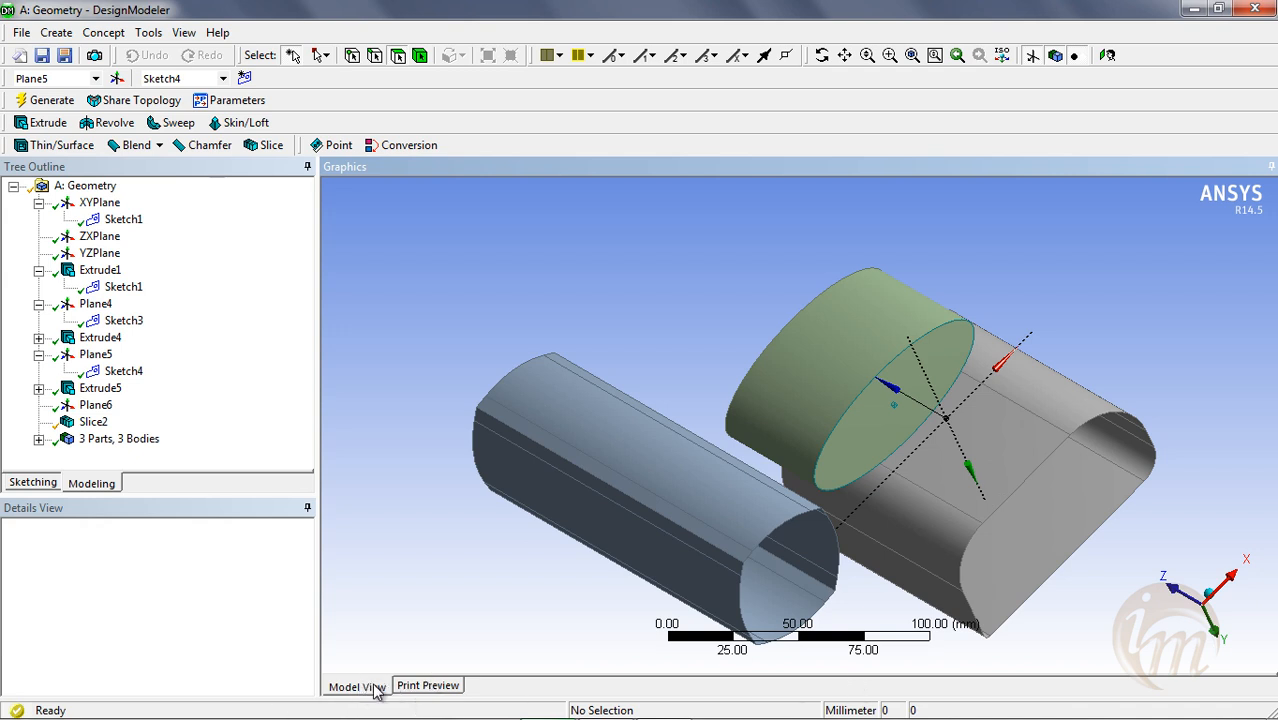
mouse_move(876, 556)
middle_mouse_down()
mouse_move(750, 556)
mouse_move(827, 571)
mouse_move(891, 530)
mouse_move(927, 531)
mouse_move(901, 531)
mouse_move(890, 559)
middle_mouse_up()
left_click(440, 686)
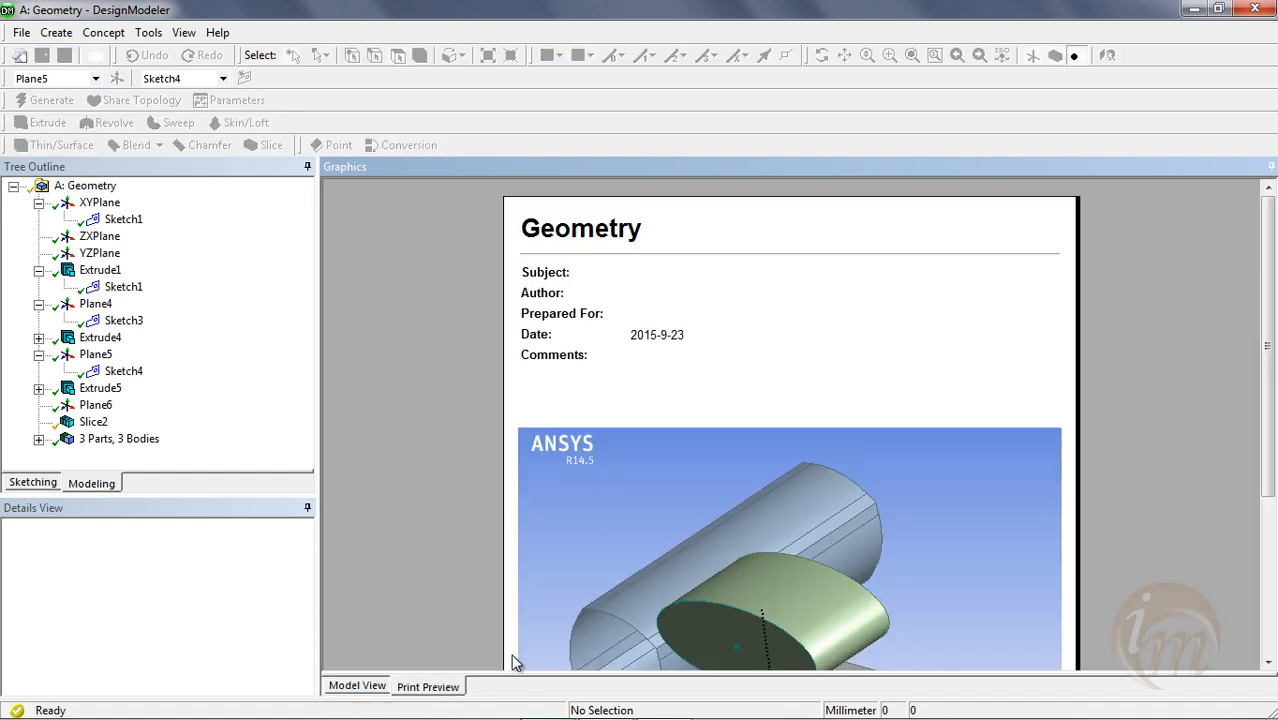
mouse_move(1262, 352)
left_mouse_down()
mouse_move(1268, 524)
mouse_move(1268, 369)
left_mouse_up()
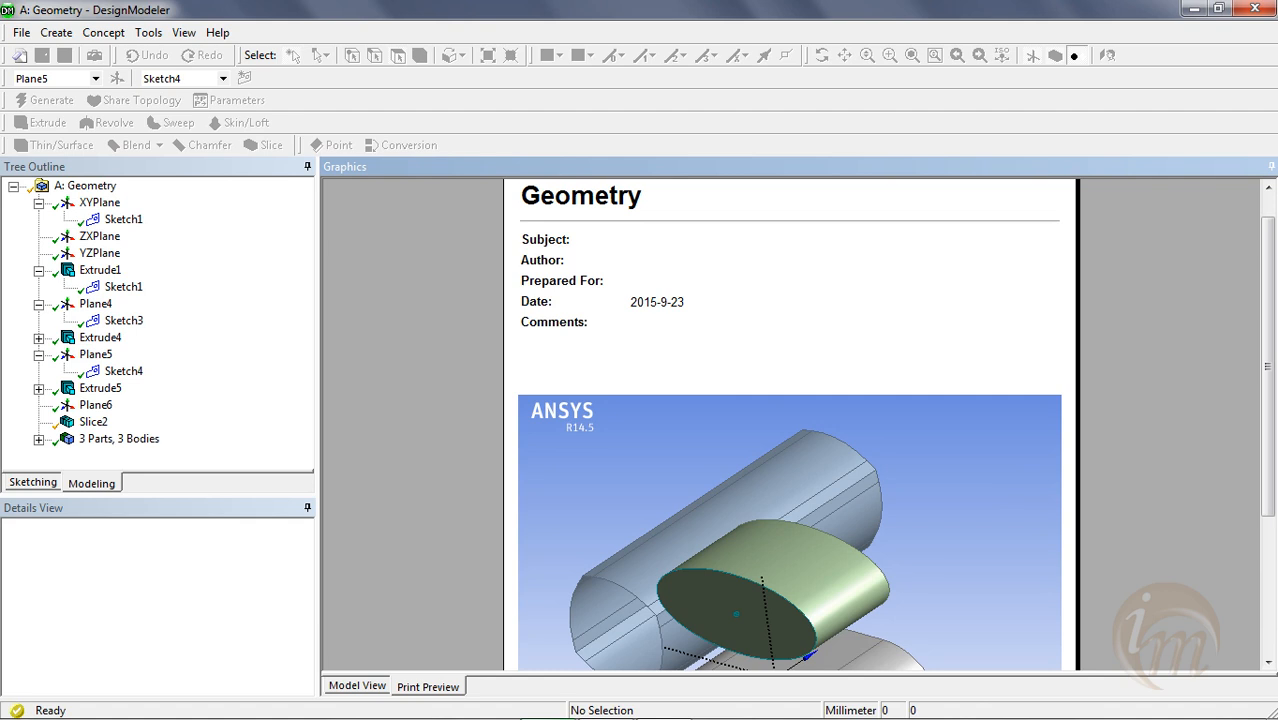
Leave the print preview, switch to Workbench and transfer the Geometry cell's data to a new TurboGrid system.
left_click(354, 690)
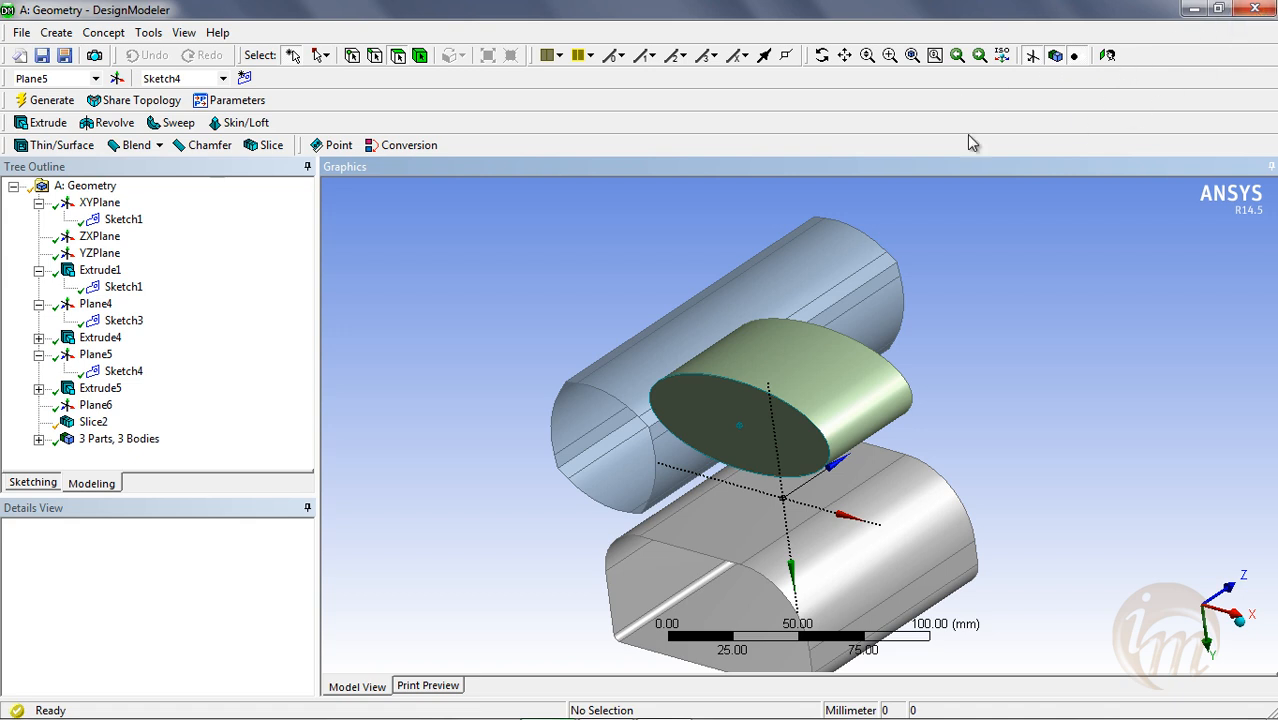
key("alt+Tab")
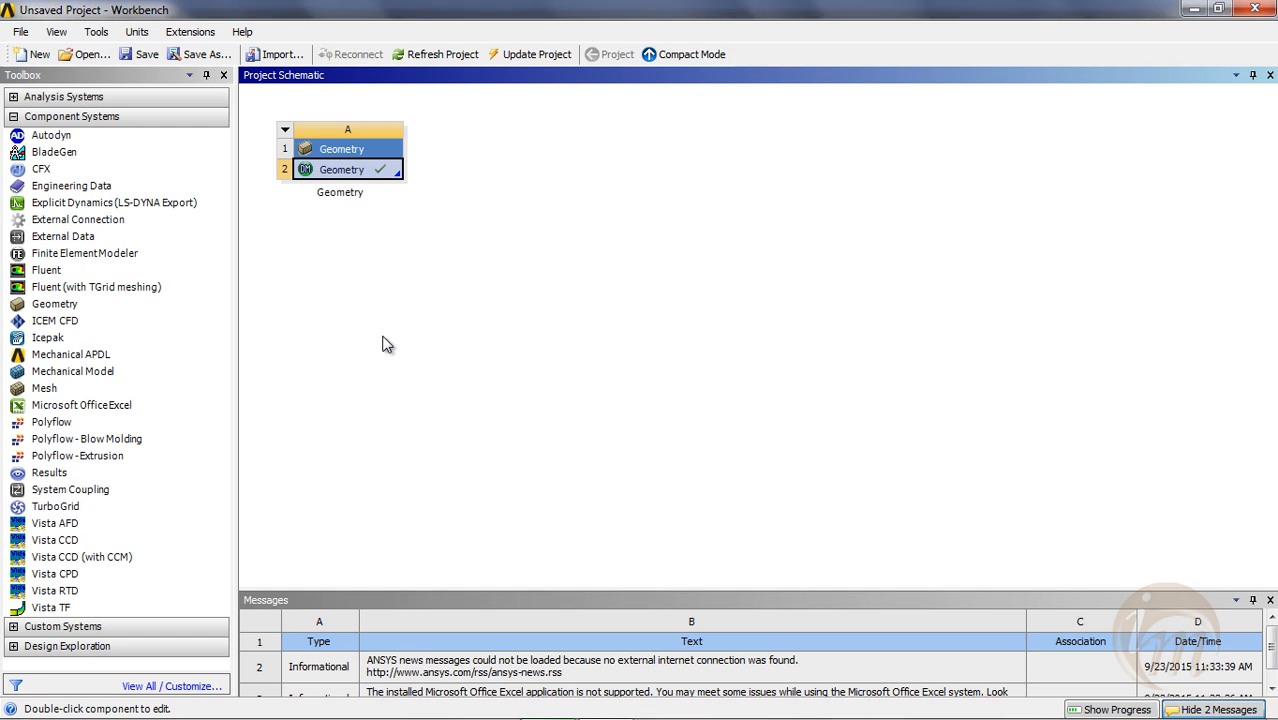
right_click(396, 174)
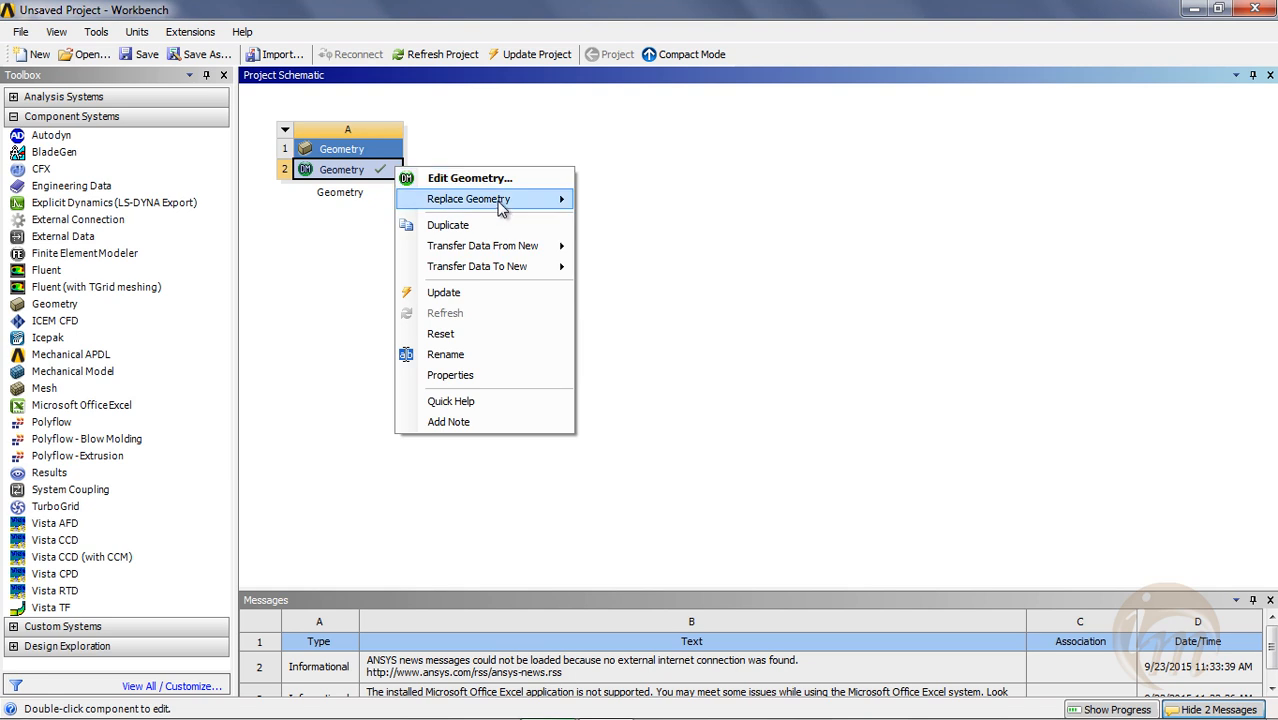
mouse_move(470, 278)
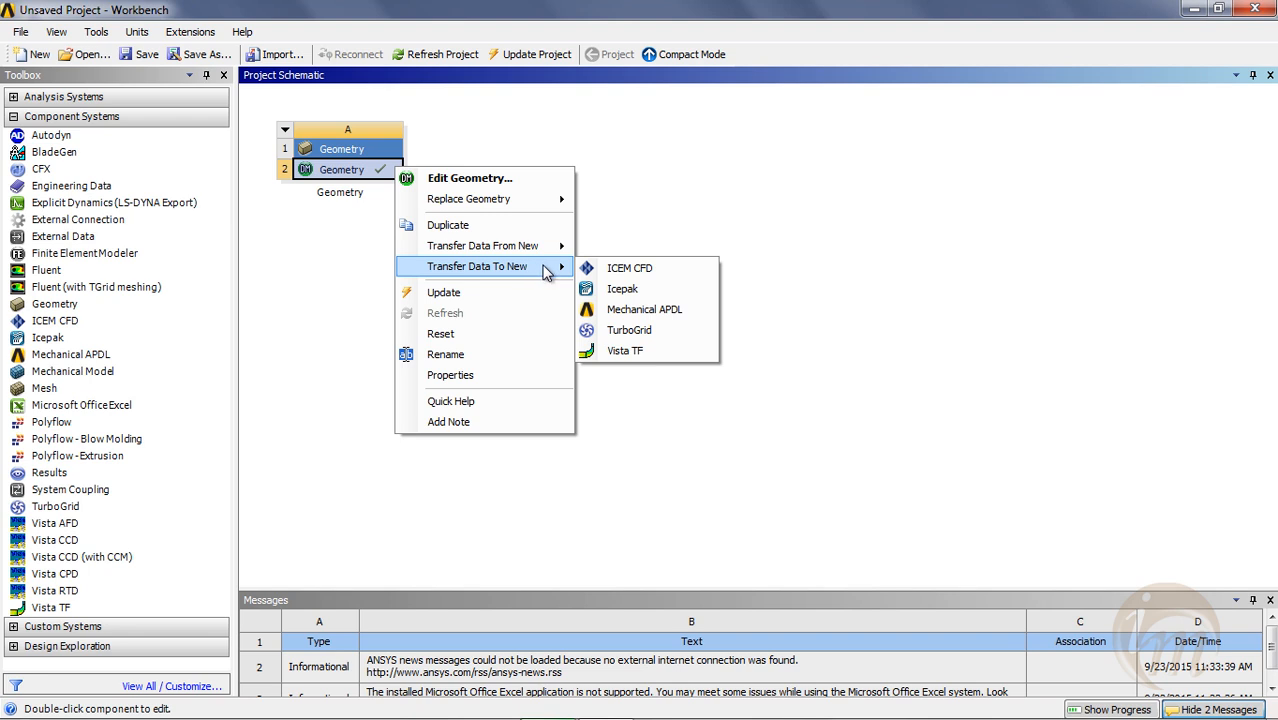
mouse_move(539, 250)
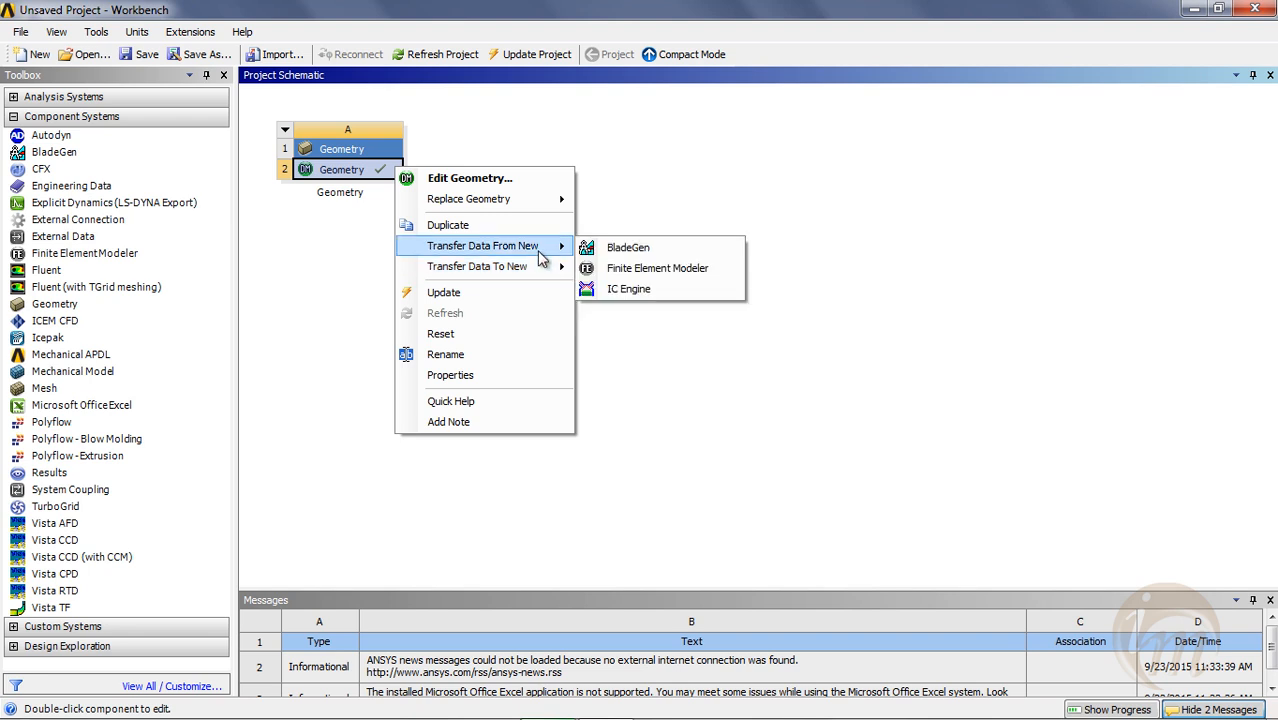
mouse_move(539, 272)
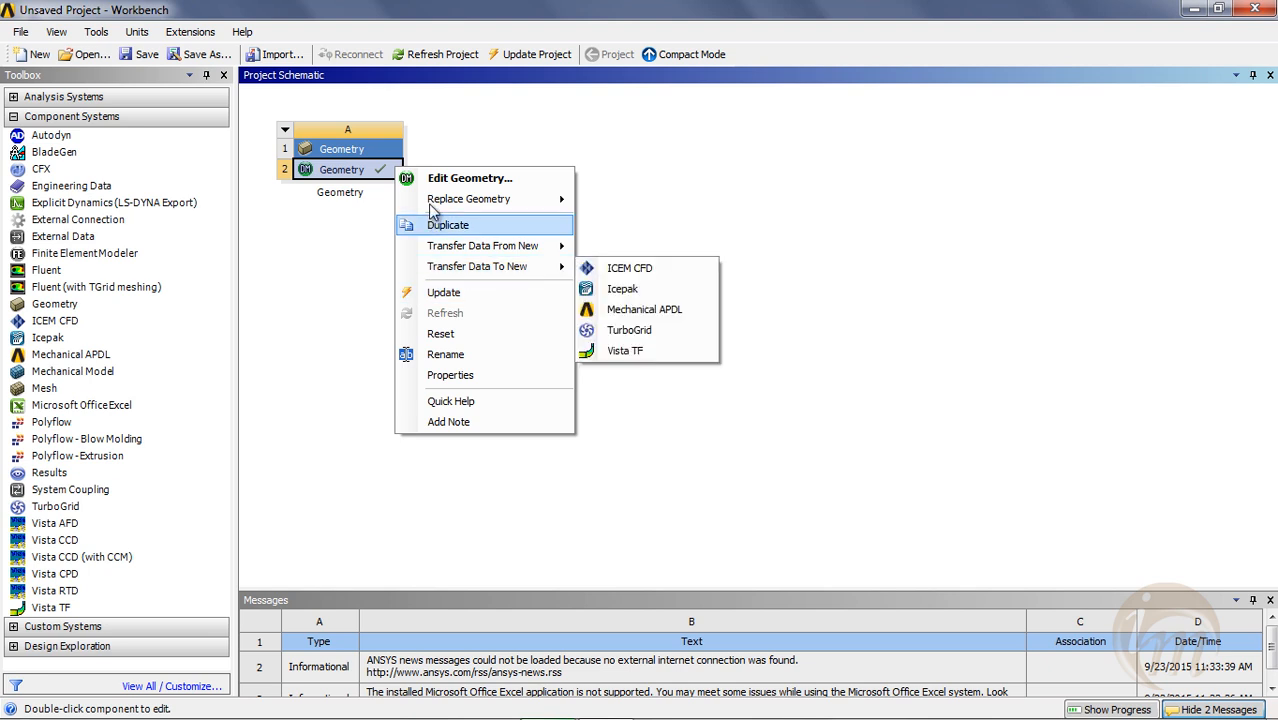
left_click(386, 173)
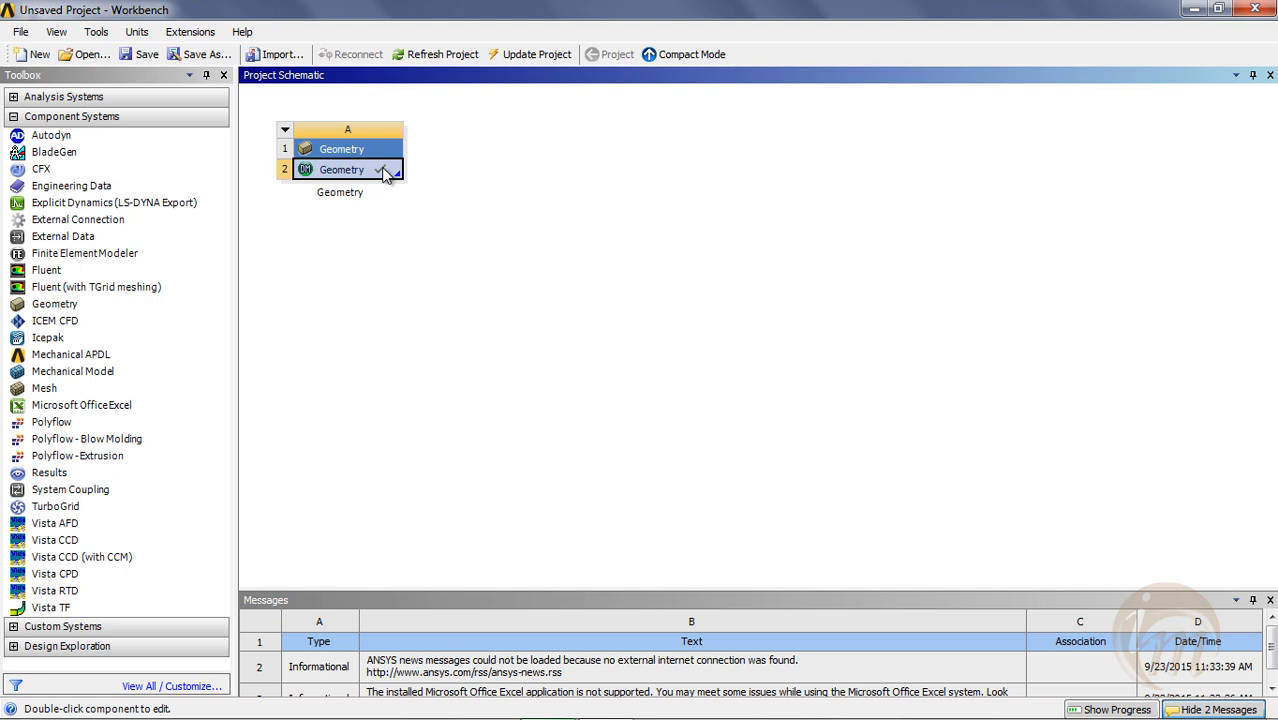
right_click(386, 173)
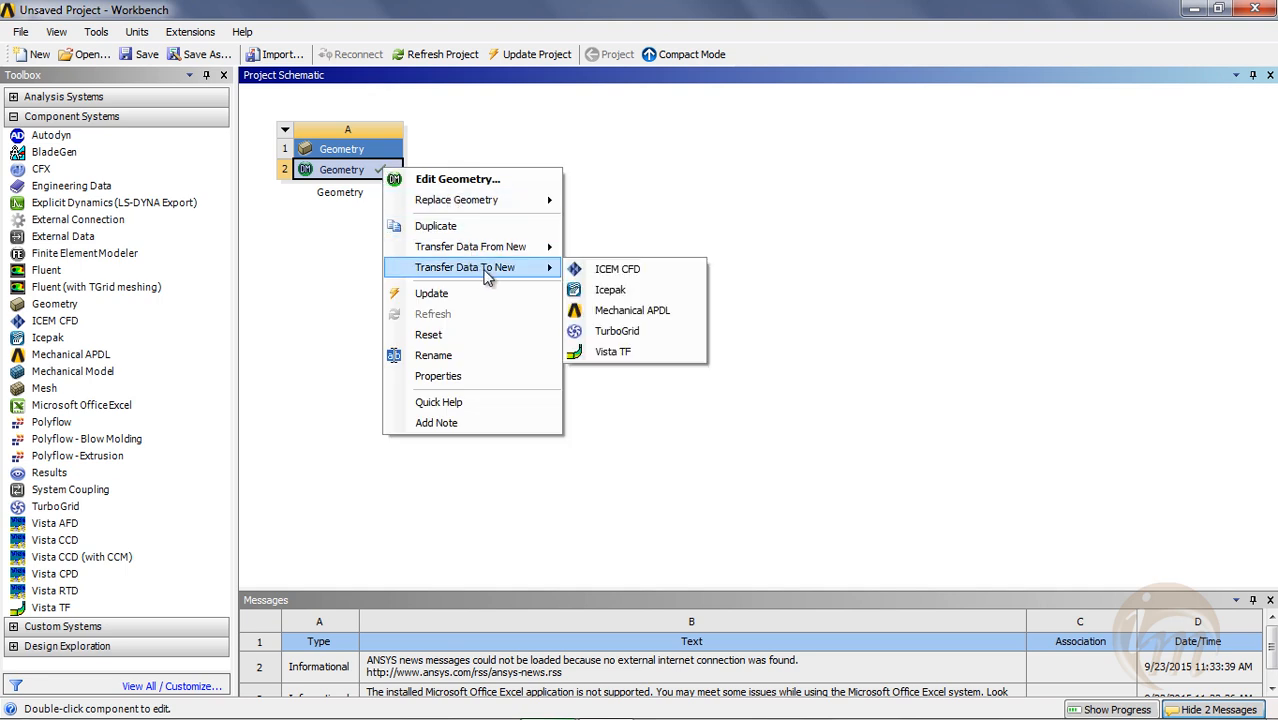
left_click(616, 334)
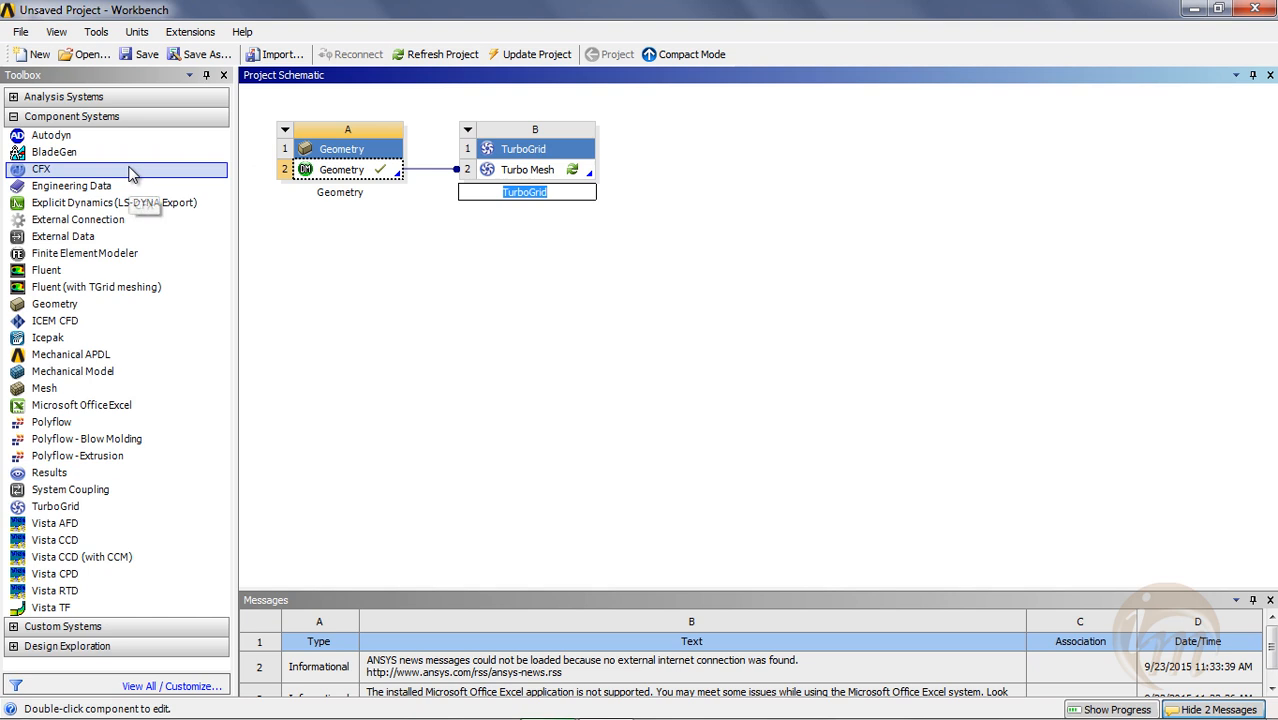
Add a standalone Linear Buckling analysis system to the schematic and link the existing geometry to its Geometry cell.
left_click(13, 97)
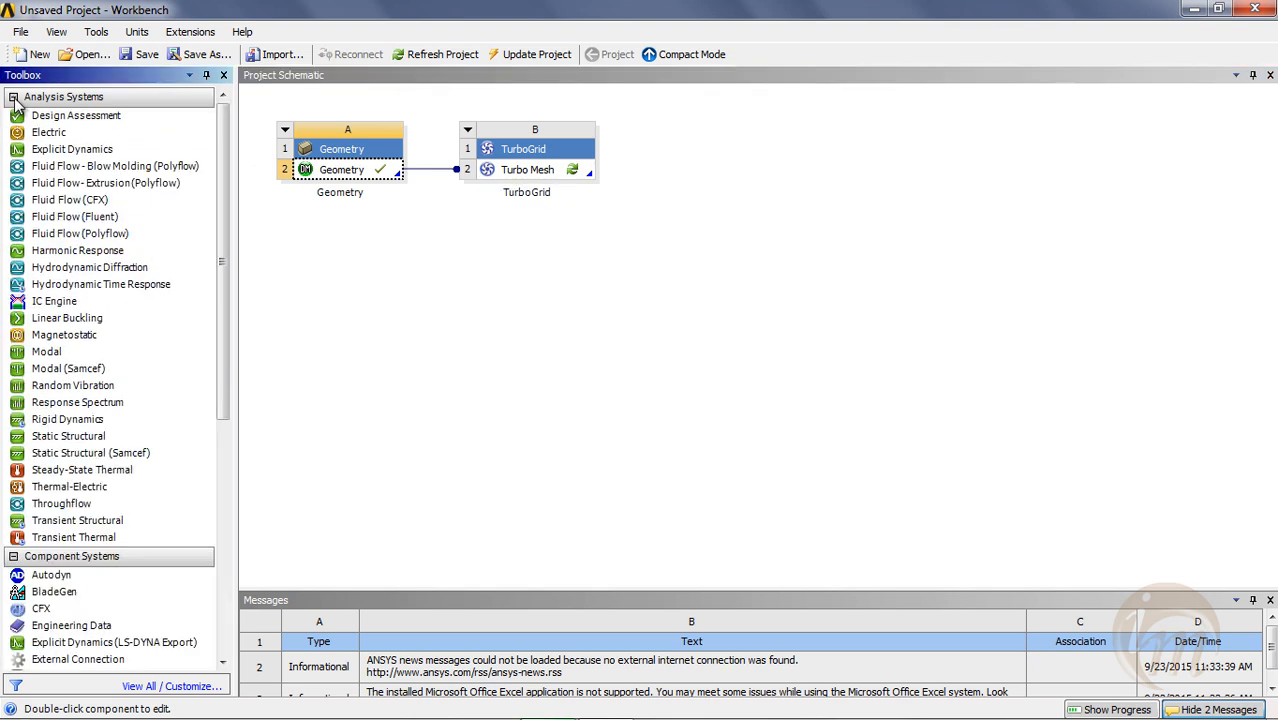
left_click_drag(60, 329, 731, 192)
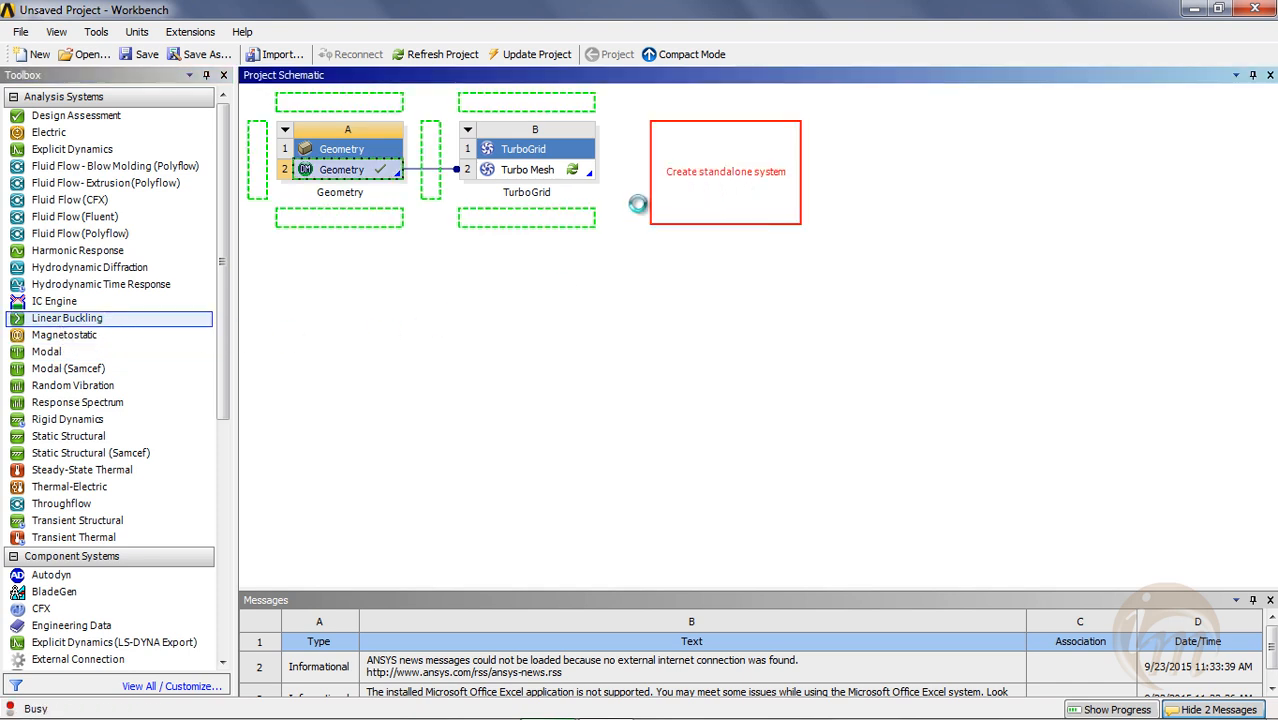
left_click(369, 227)
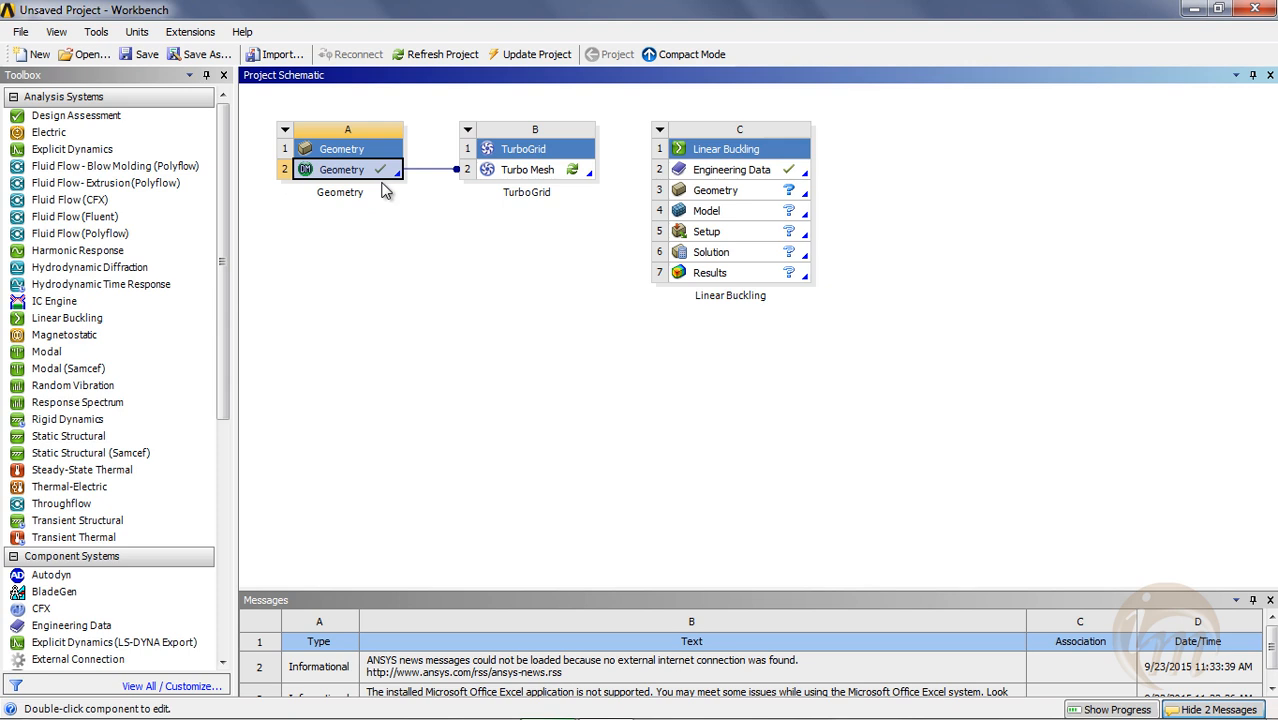
left_click_drag(388, 167, 690, 195)
Add a standalone Harmonic Response system beside Linear Buckling and link the existing geometry to its Geometry cell.
left_click_drag(134, 250, 850, 234)
left_click_drag(399, 176, 900, 195)
Save the Workbench project in the Documents library under the file name geometry.
left_click_drag(223, 148, 247, 110)
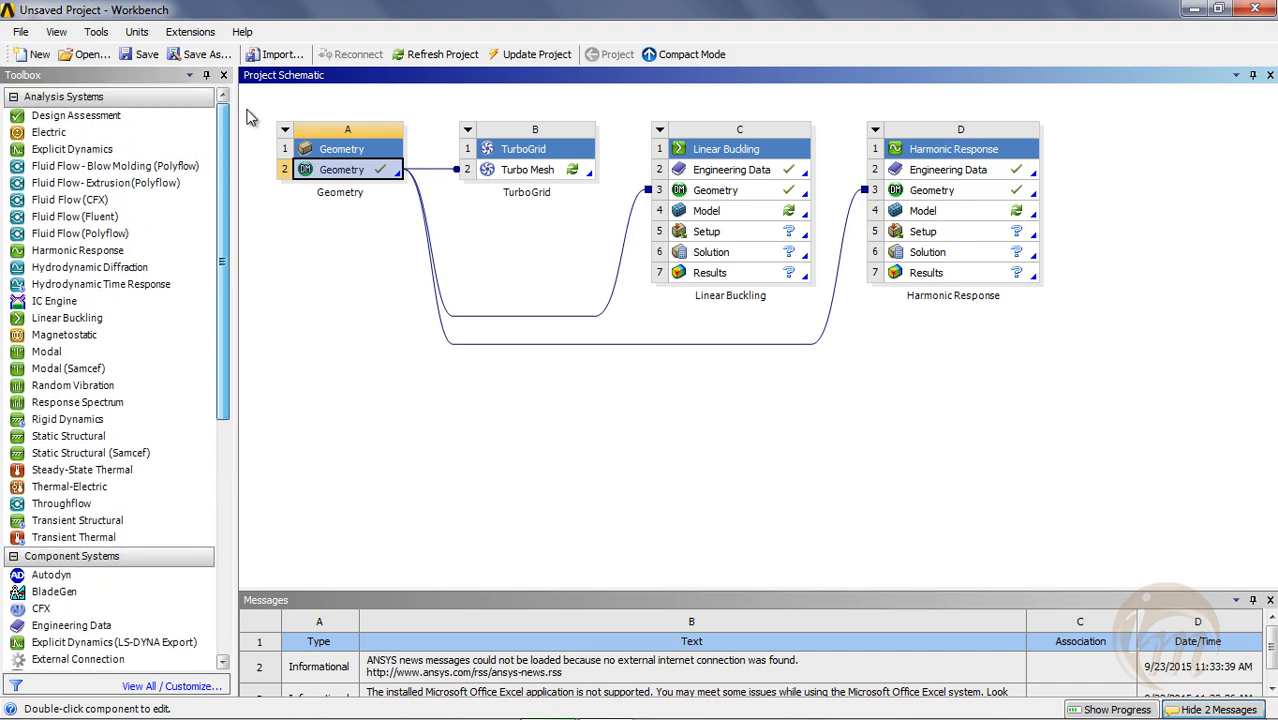
left_click(140, 54)
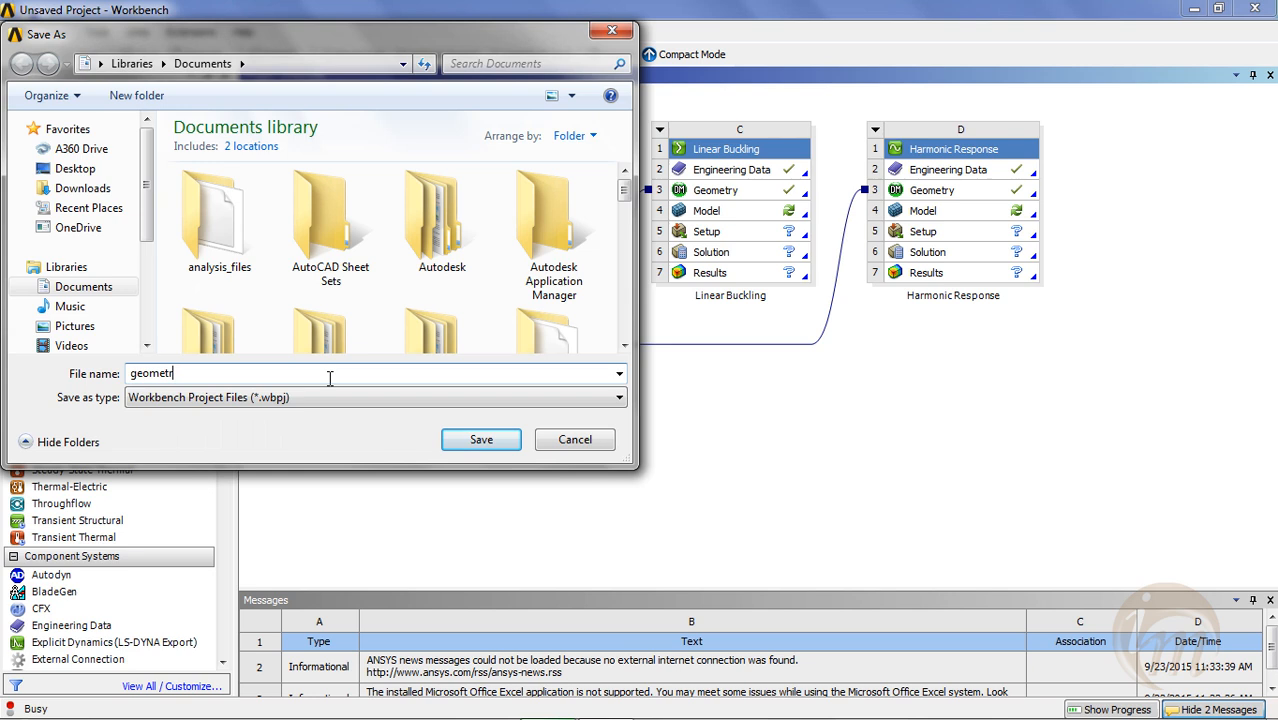
key("Return")
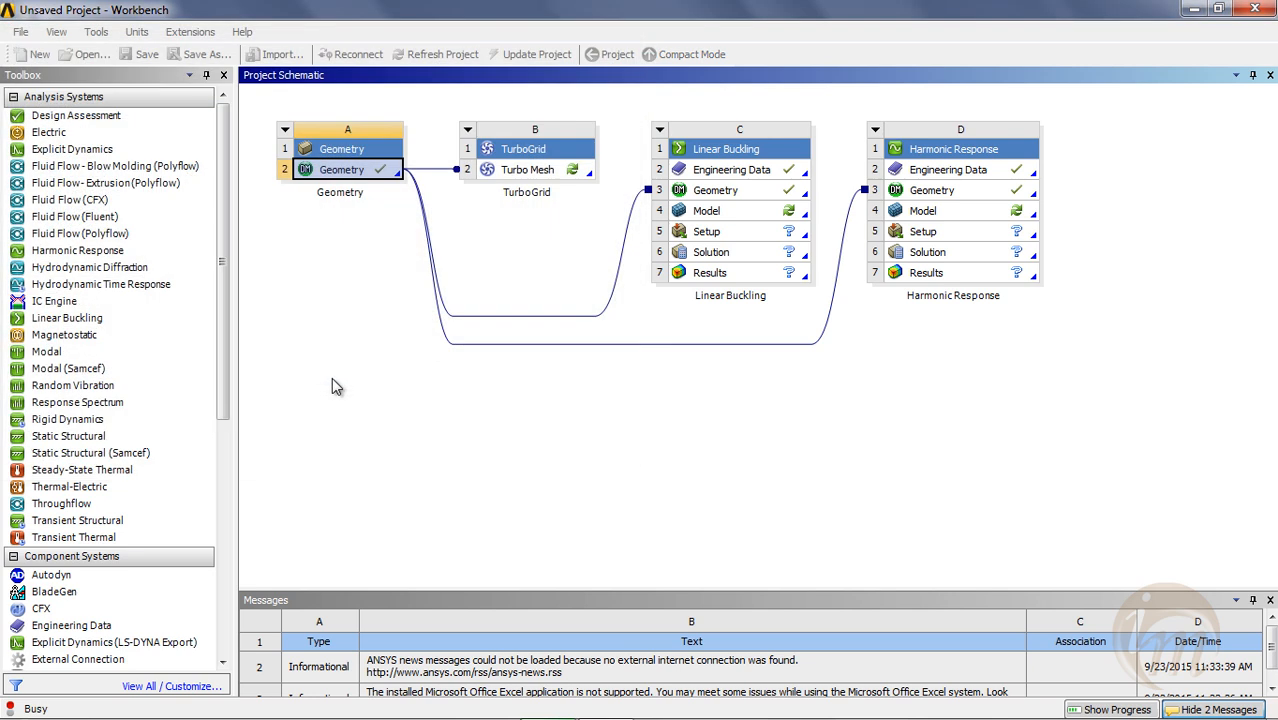